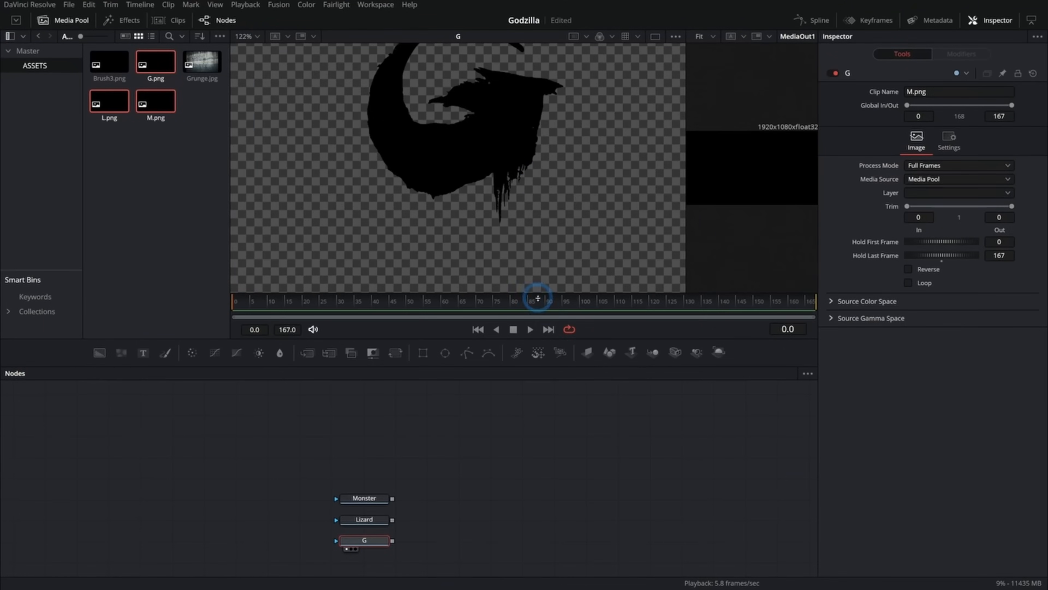
Bring Grunge.jpg into the node graph and merge it over Background1, moving the Monster, Lizard and G nodes out of the way.
{"action": "key", "text": "alt+Tab"}
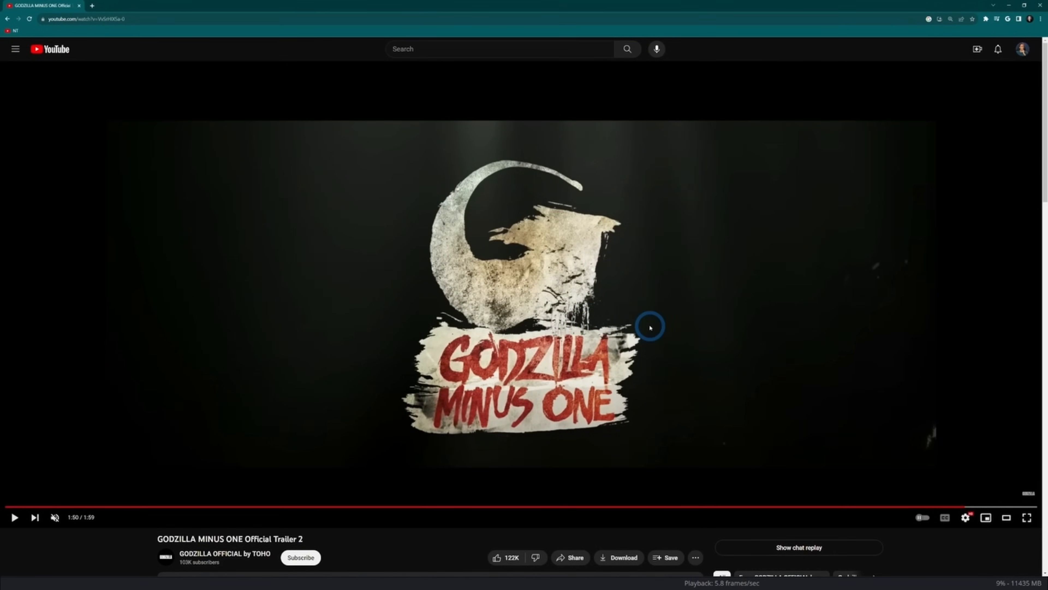
{"action": "key", "text": "alt+Tab"}
{"action": "left_click_drag", "start_coordinate": [442, 446], "coordinate": [538, 176]}
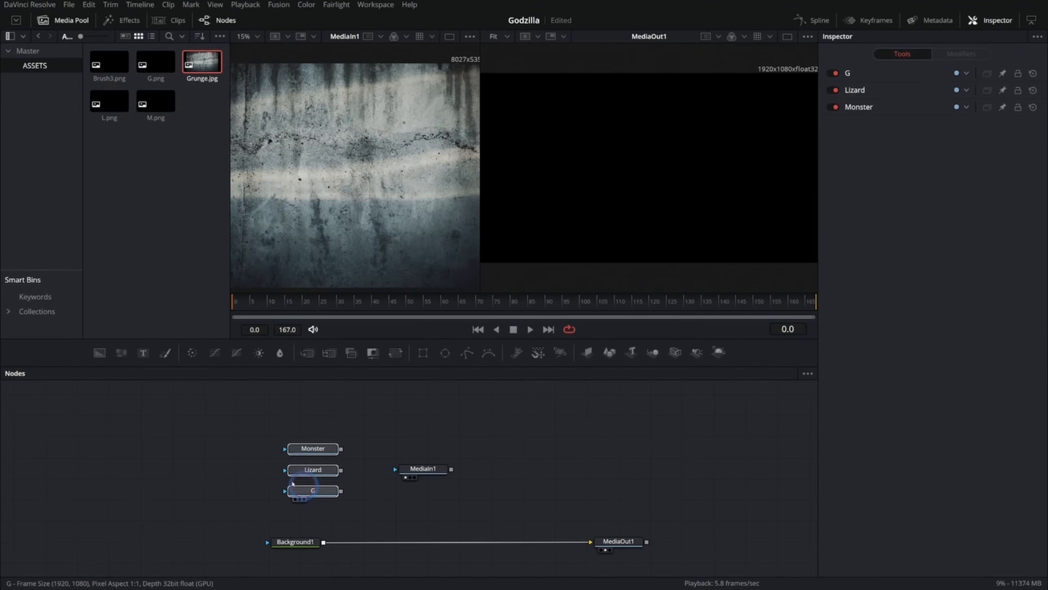
{"action": "left_click_drag", "start_coordinate": [293, 482], "coordinate": [224, 464]}
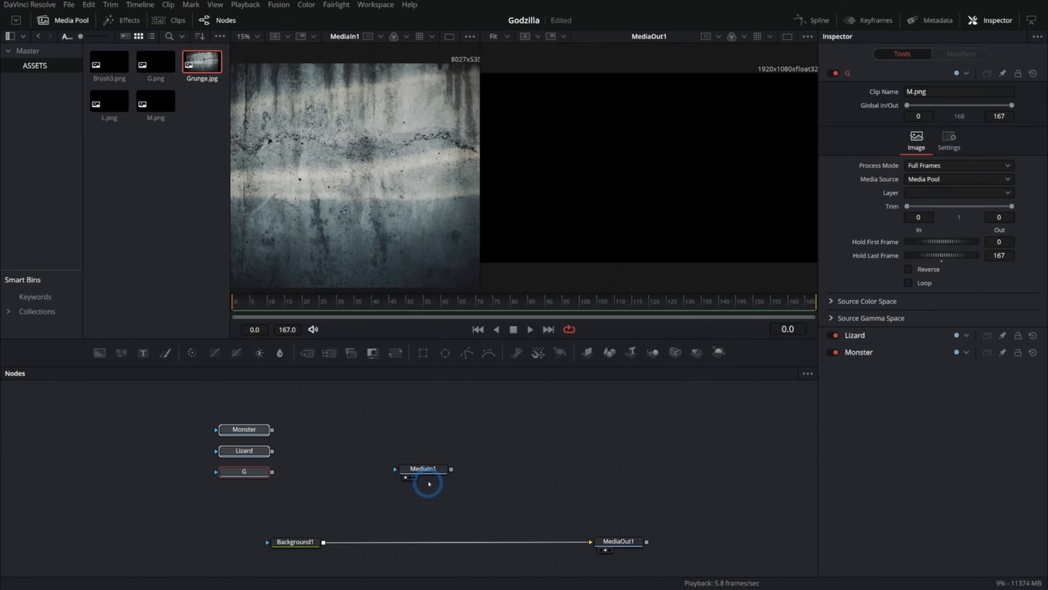
{"action": "left_click_drag", "start_coordinate": [451, 469], "coordinate": [325, 542]}
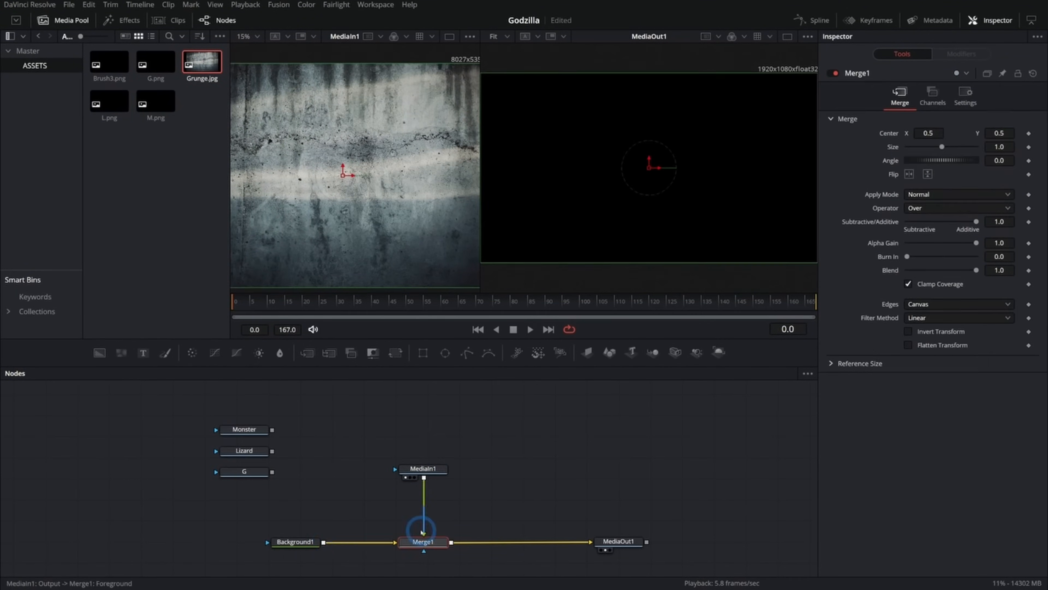
Insert a Transform node after the grunge image, set its size to 0.38 and its center Y to about 0.45.
{"action": "left_click", "coordinate": [423, 469]}
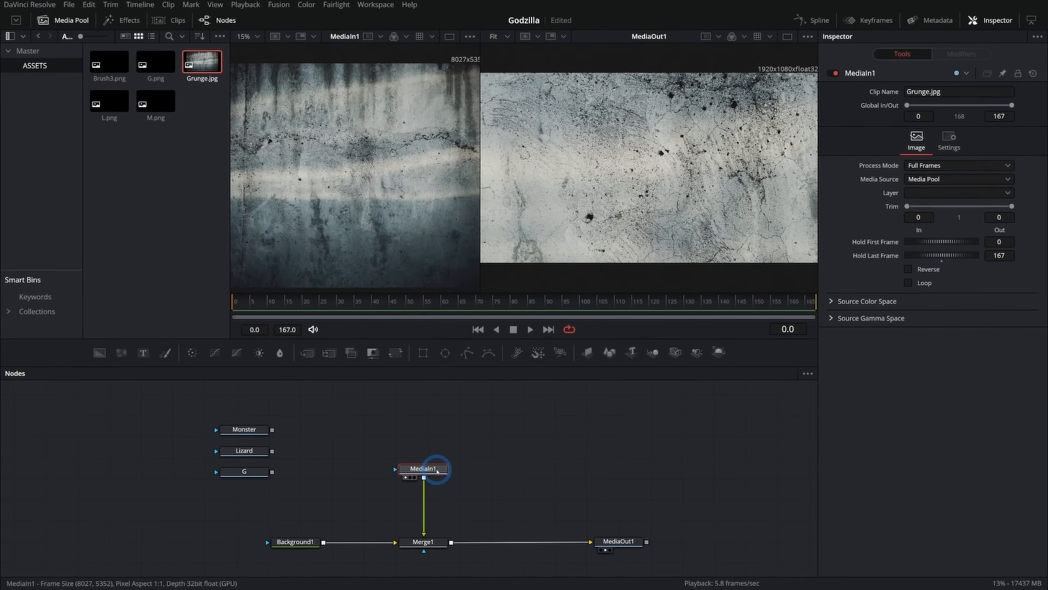
{"action": "key", "text": "shift+space"}
{"action": "type", "text": "xf"}
{"action": "key", "text": "Return"}
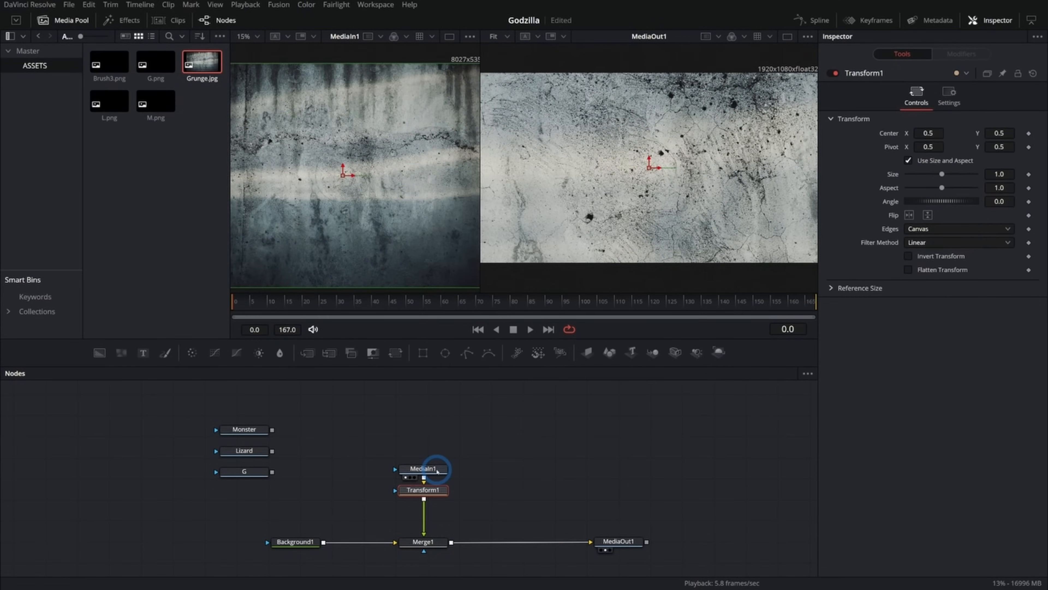
{"action": "left_click_drag", "start_coordinate": [942, 175], "coordinate": [920, 181]}
{"action": "left_click_drag", "start_coordinate": [649, 167], "coordinate": [655, 204]}
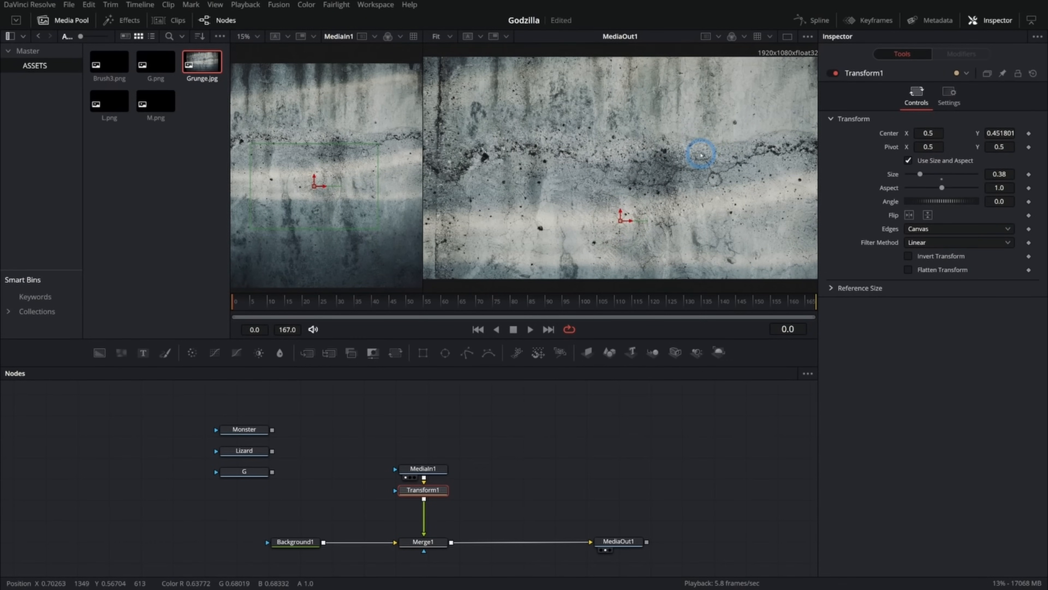
Save the framed grunge image shown in the MediaOut1 viewer as a PNG file named grunge-image.
{"action": "right_click", "coordinate": [579, 151]}
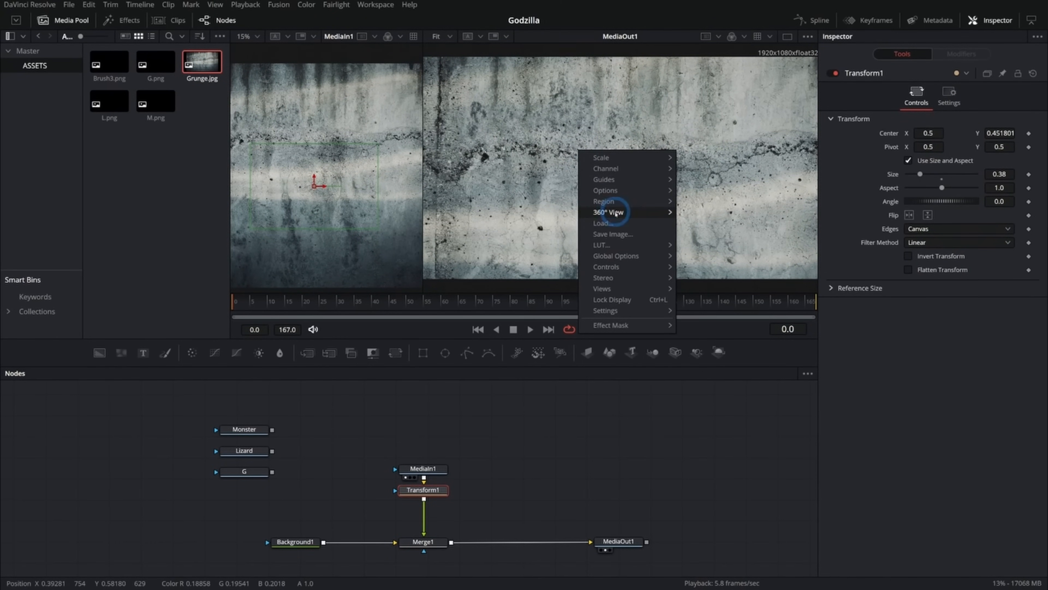
{"action": "left_click", "coordinate": [613, 233]}
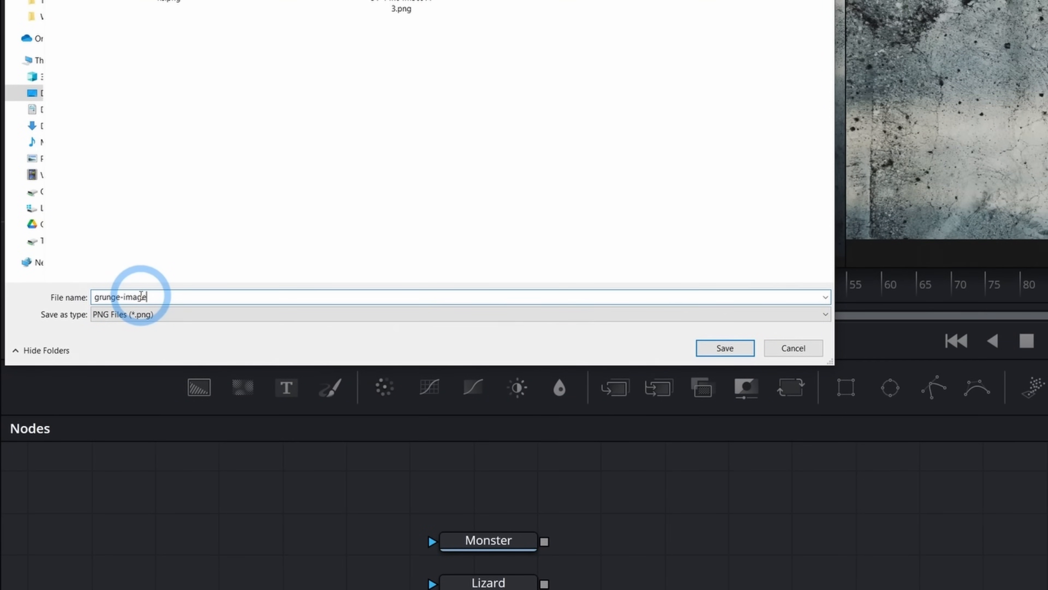
{"action": "key", "text": "Return"}
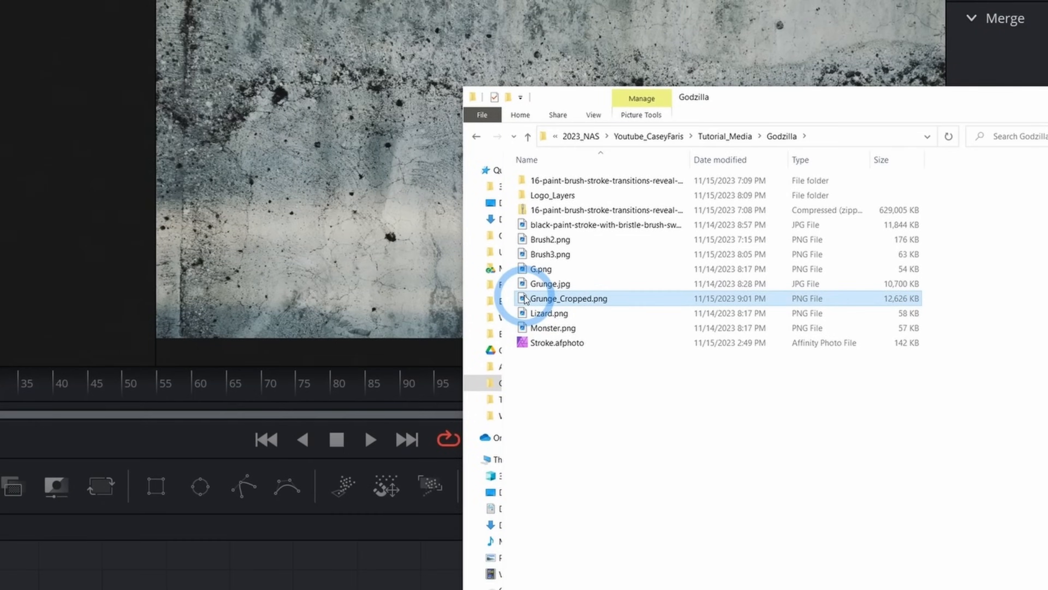
Import Grunge_Cropped.png and connect it as Merge1's foreground in place of the transformed original image.
{"action": "left_click_drag", "start_coordinate": [519, 297], "coordinate": [364, 566]}
{"action": "left_click_drag", "start_coordinate": [476, 348], "coordinate": [347, 440]}
{"action": "left_click_drag", "start_coordinate": [340, 479], "coordinate": [258, 399]}
{"action": "left_click_drag", "start_coordinate": [418, 415], "coordinate": [425, 405]}
{"action": "left_click_drag", "start_coordinate": [468, 440], "coordinate": [423, 534]}
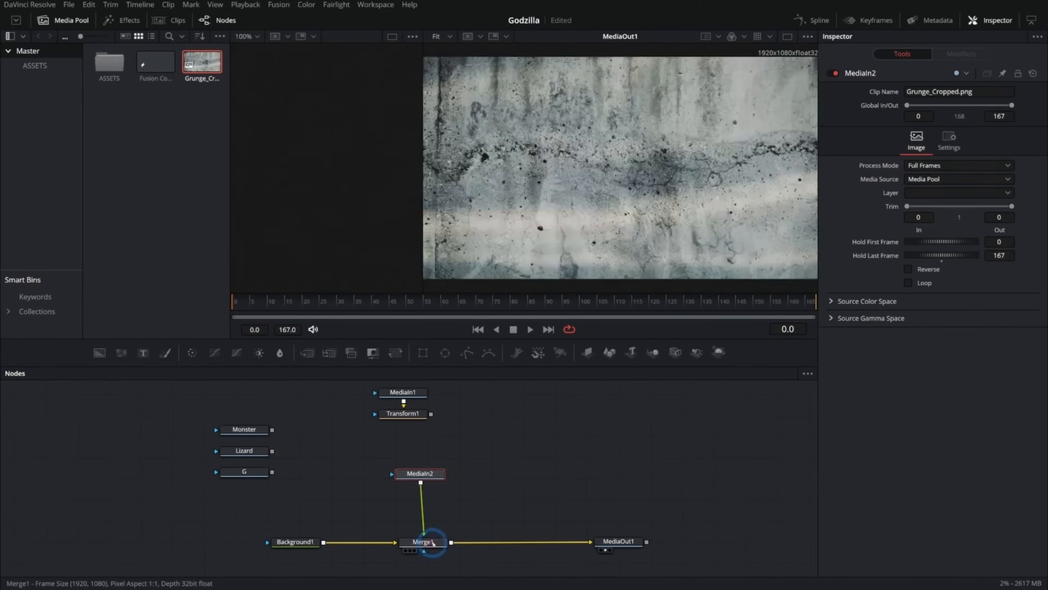
Align the cropped grunge node directly above Merge1 and switch to a single viewer showing MediaOut1.
{"action": "left_click", "coordinate": [557, 413]}
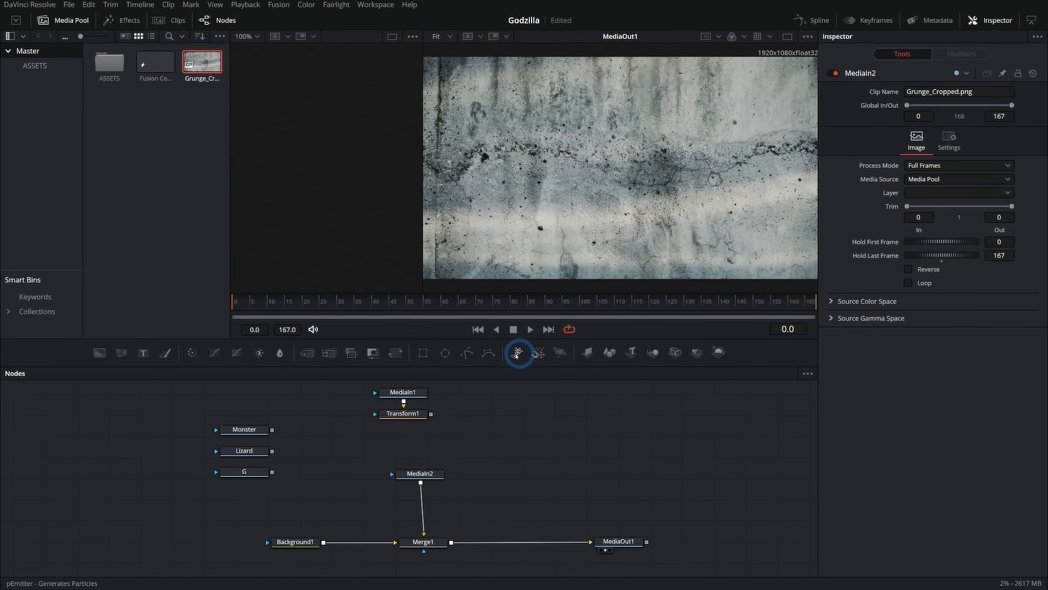
{"action": "left_click_drag", "start_coordinate": [421, 474], "coordinate": [424, 476]}
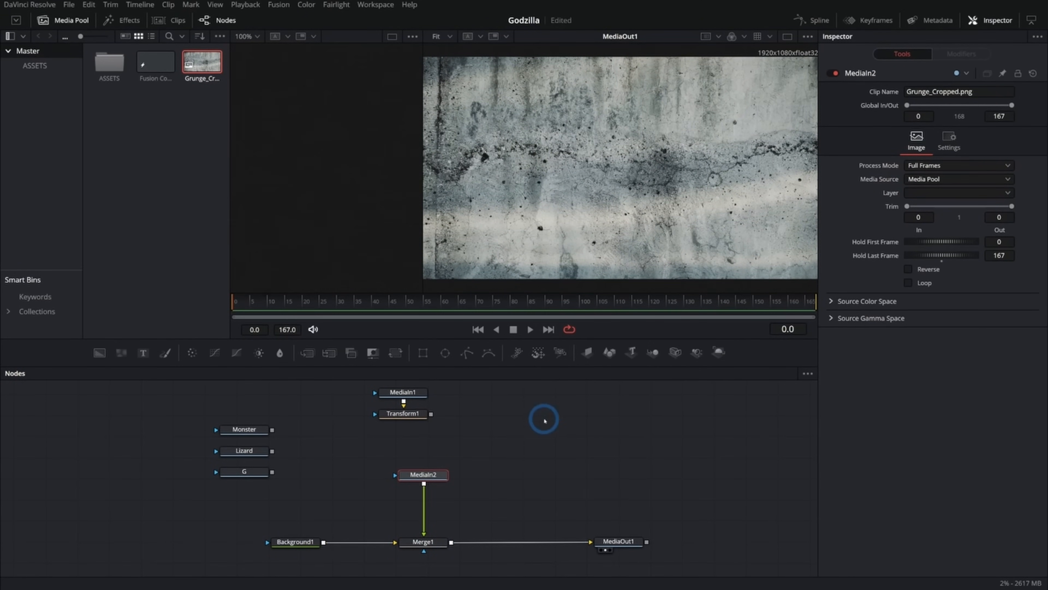
{"action": "left_click", "coordinate": [783, 35]}
{"action": "left_click", "coordinate": [617, 307]}
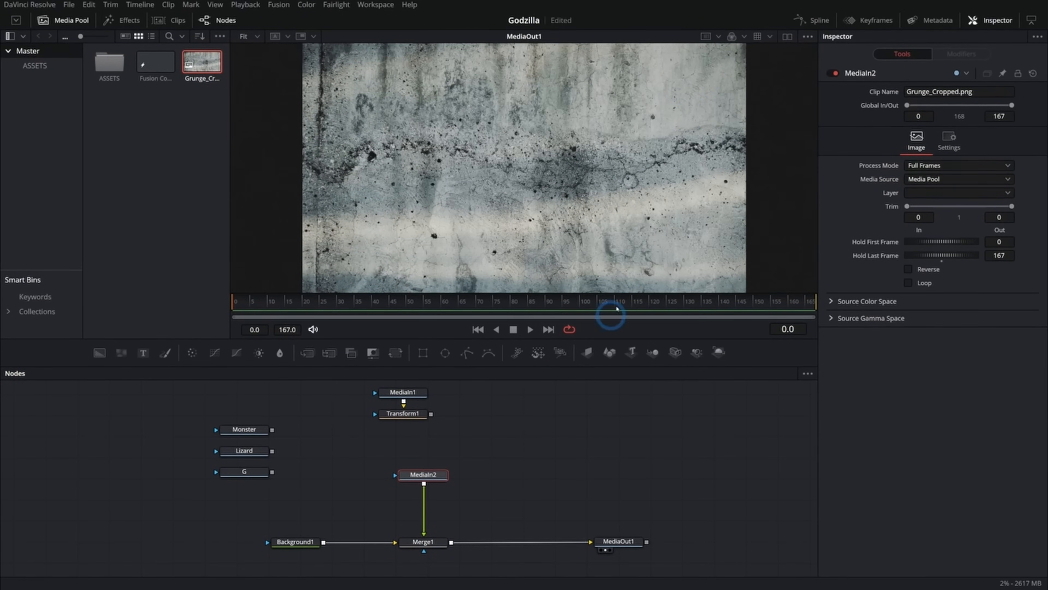
Remove the old MediaIn1 and Transform1 nodes and rename the cropped image node to Grunge.
{"action": "left_click", "coordinate": [495, 454]}
{"action": "left_click", "coordinate": [432, 480]}
{"action": "key", "text": "F2"}
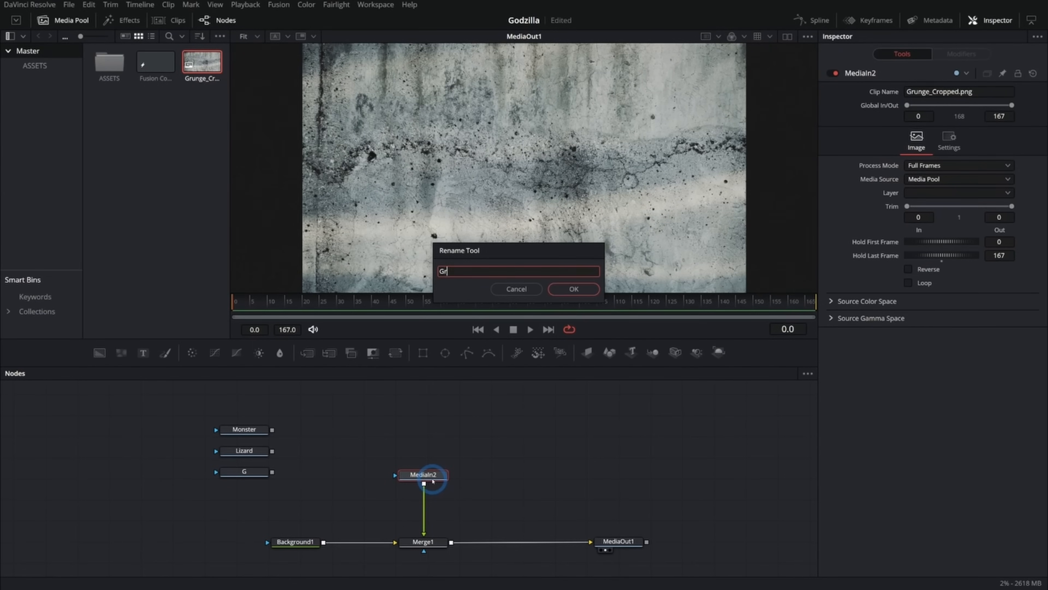
{"action": "type", "text": "Grunge"}
{"action": "key", "text": "Return"}
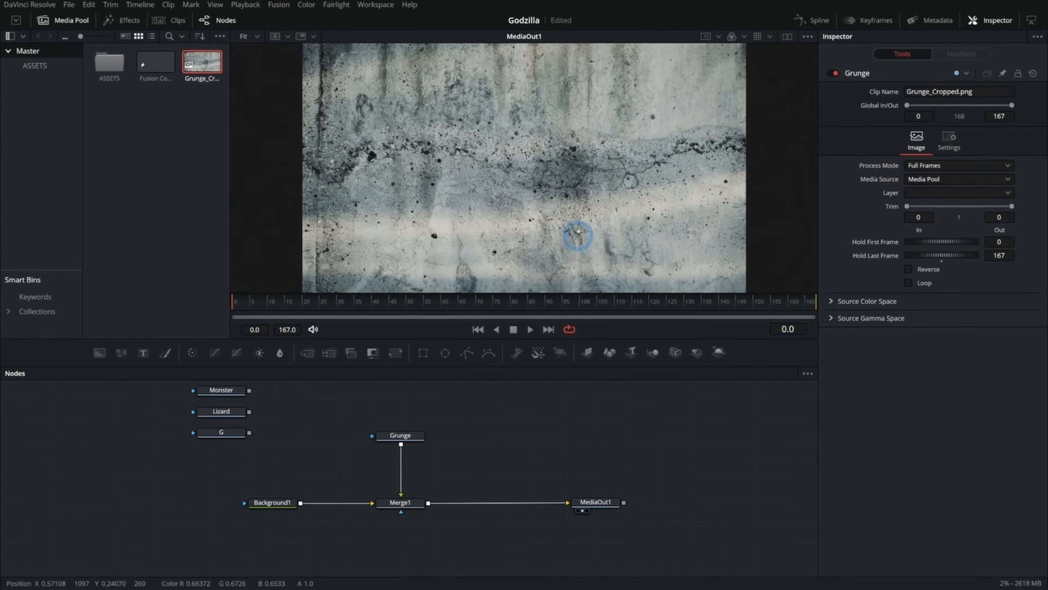
Place the G node below Merge1 and connect it to Merge1's effect mask input so it cuts out the grunge texture.
{"action": "left_click_drag", "start_coordinate": [231, 429], "coordinate": [401, 537]}
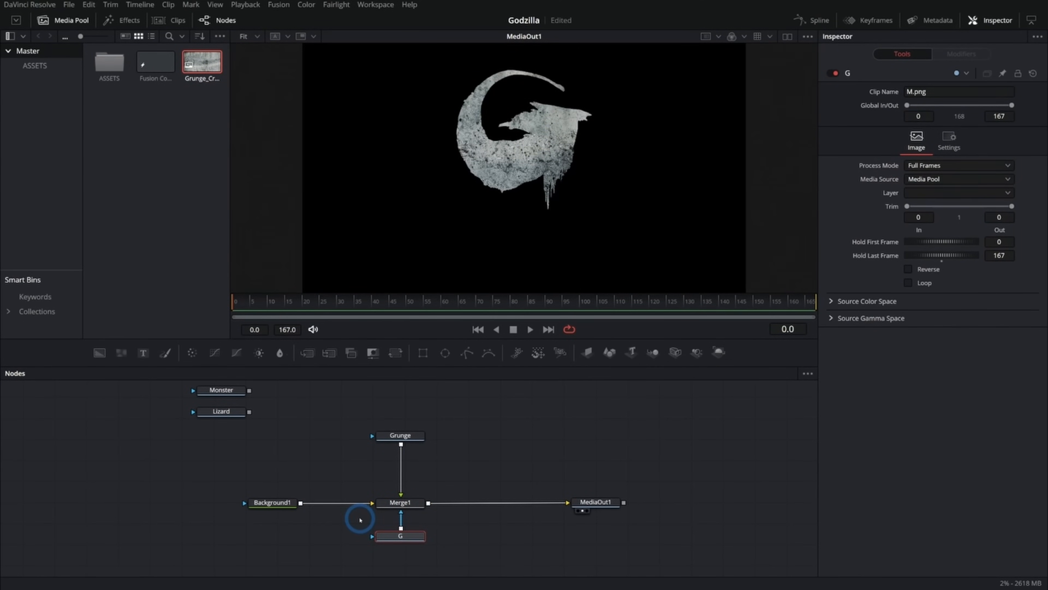
{"action": "left_click", "coordinate": [398, 435]}
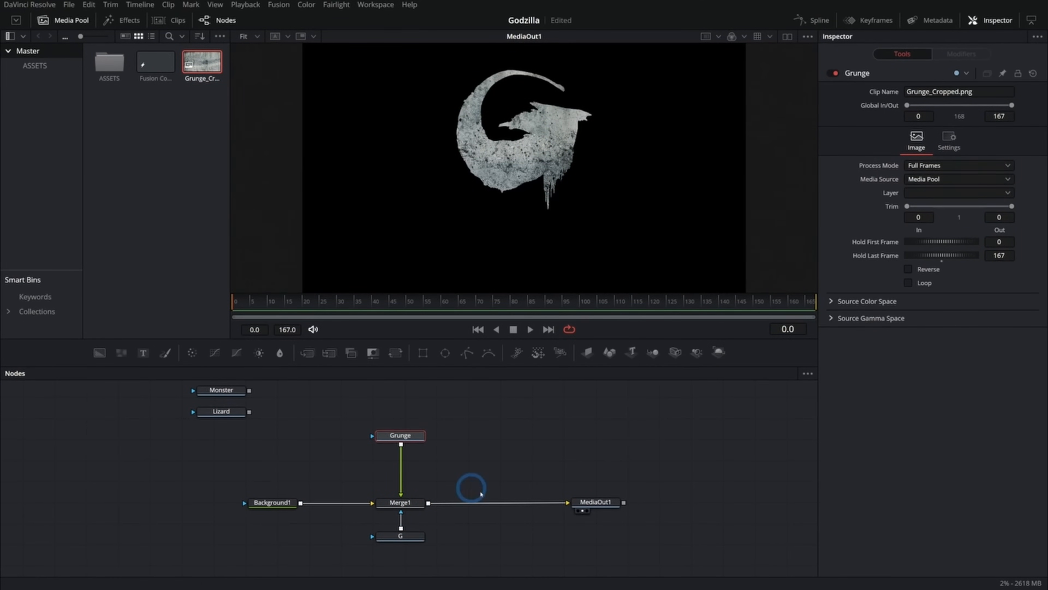
{"action": "left_click", "coordinate": [419, 537]}
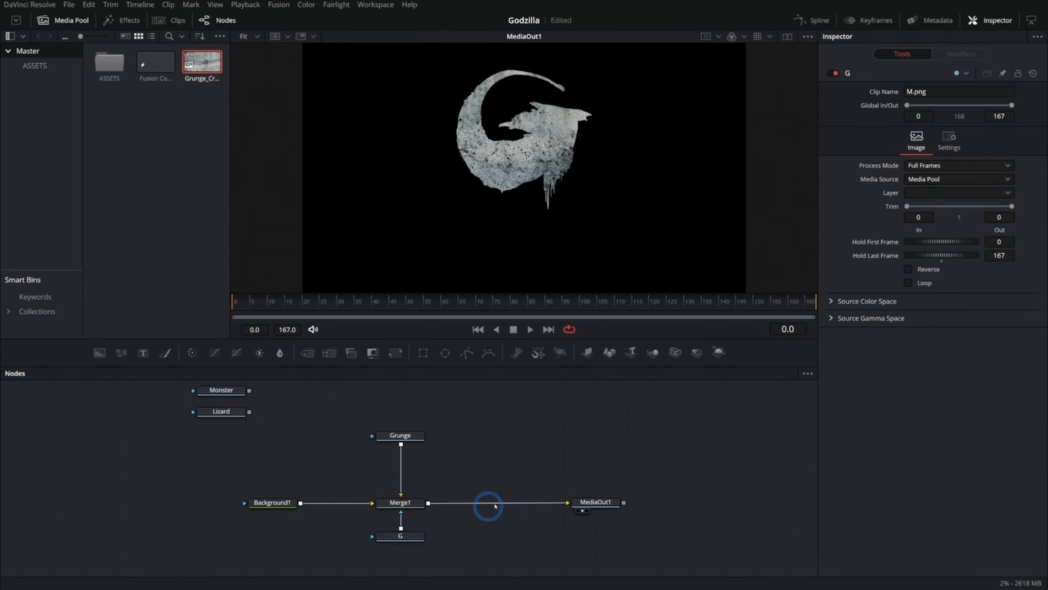
Make room before MediaOut1, then merge Grunge again after Merge1 and mask that merge with the Lizard node.
{"action": "left_click_drag", "start_coordinate": [518, 475], "coordinate": [482, 478]}
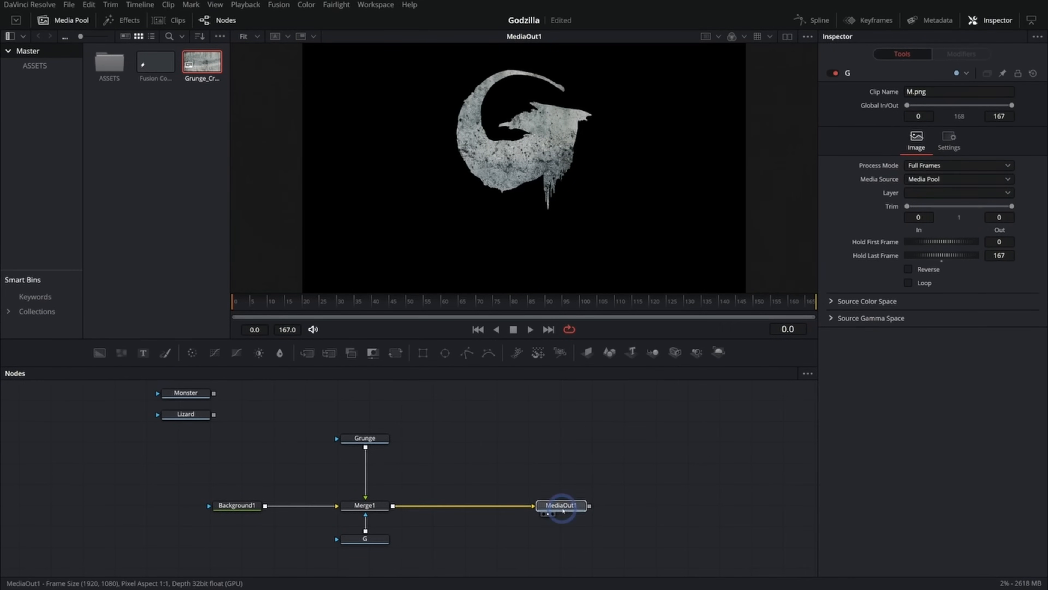
{"action": "left_click_drag", "start_coordinate": [561, 511], "coordinate": [681, 511]}
{"action": "left_click_drag", "start_coordinate": [380, 439], "coordinate": [394, 505]}
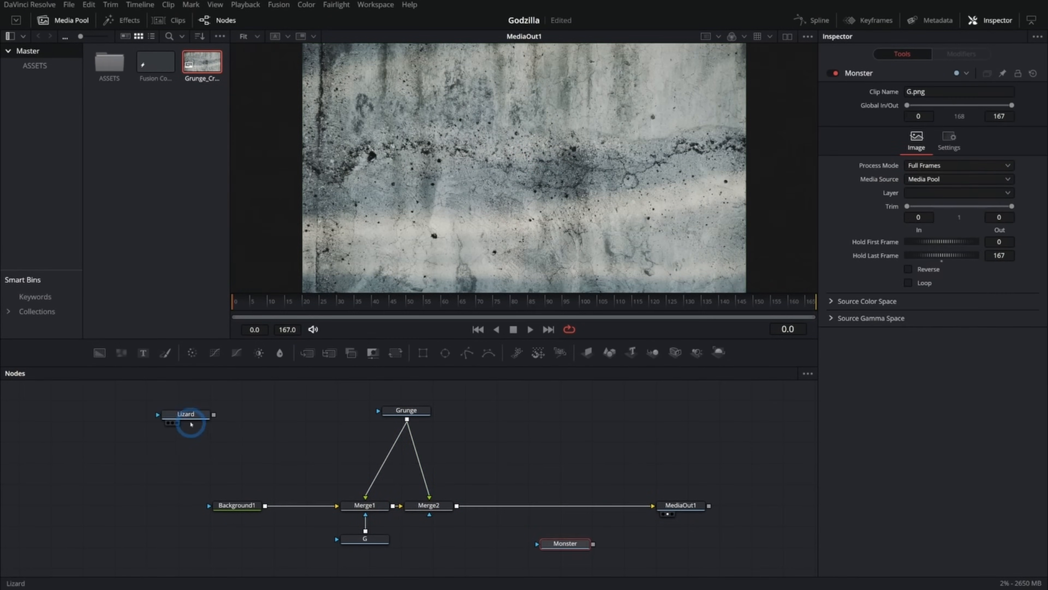
{"action": "left_click_drag", "start_coordinate": [191, 417], "coordinate": [463, 506]}
Merge Grunge a third time after Merge2, mask it with the Monster node, and center Grunge above the three merges.
{"action": "left_click_drag", "start_coordinate": [407, 419], "coordinate": [482, 505]}
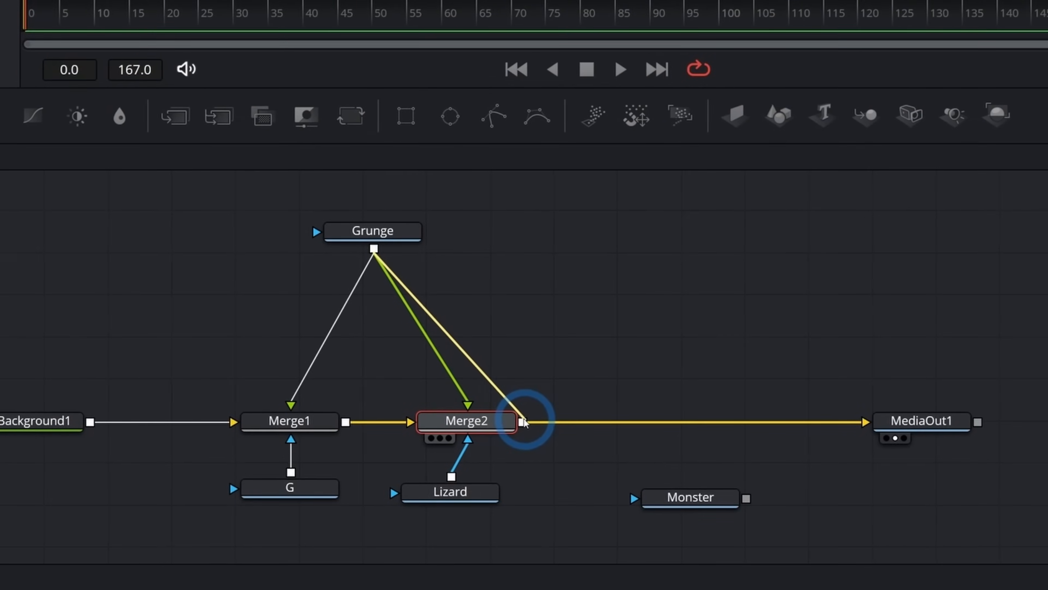
{"action": "left_click_drag", "start_coordinate": [524, 421], "coordinate": [522, 420]}
{"action": "left_click_drag", "start_coordinate": [746, 498], "coordinate": [614, 429]}
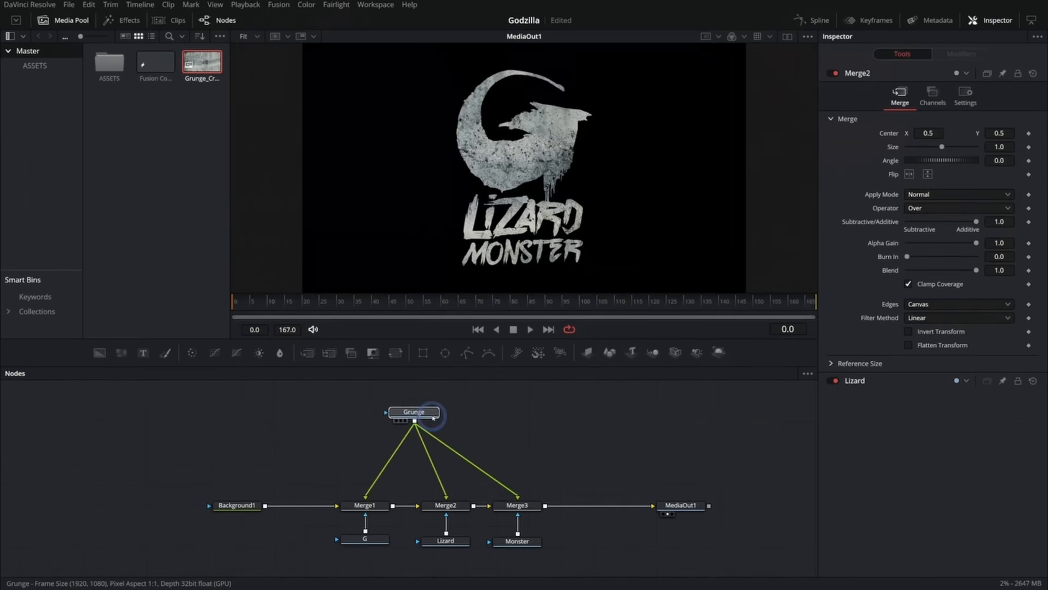
{"action": "left_click_drag", "start_coordinate": [295, 231], "coordinate": [367, 231]}
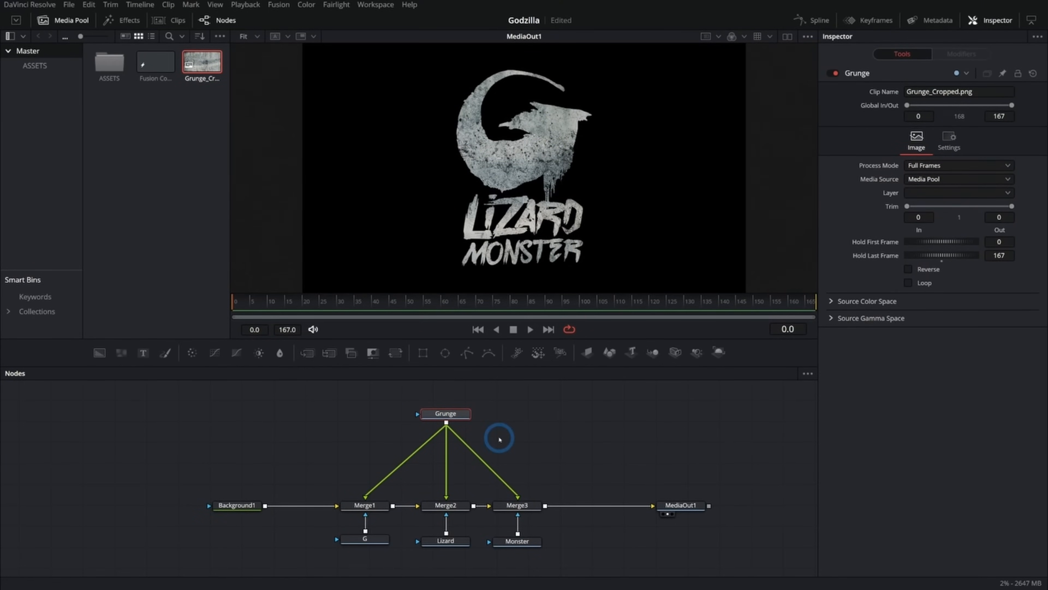
{"action": "left_click", "coordinate": [365, 538]}
{"action": "left_click", "coordinate": [459, 541]}
{"action": "left_click", "coordinate": [512, 542]}
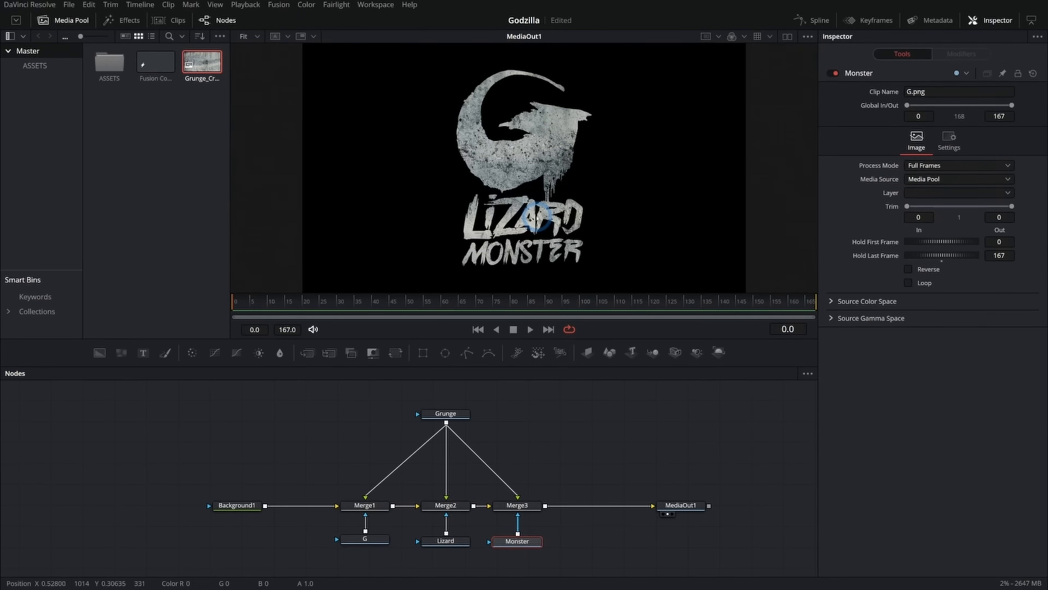
{"action": "left_click", "coordinate": [517, 505]}
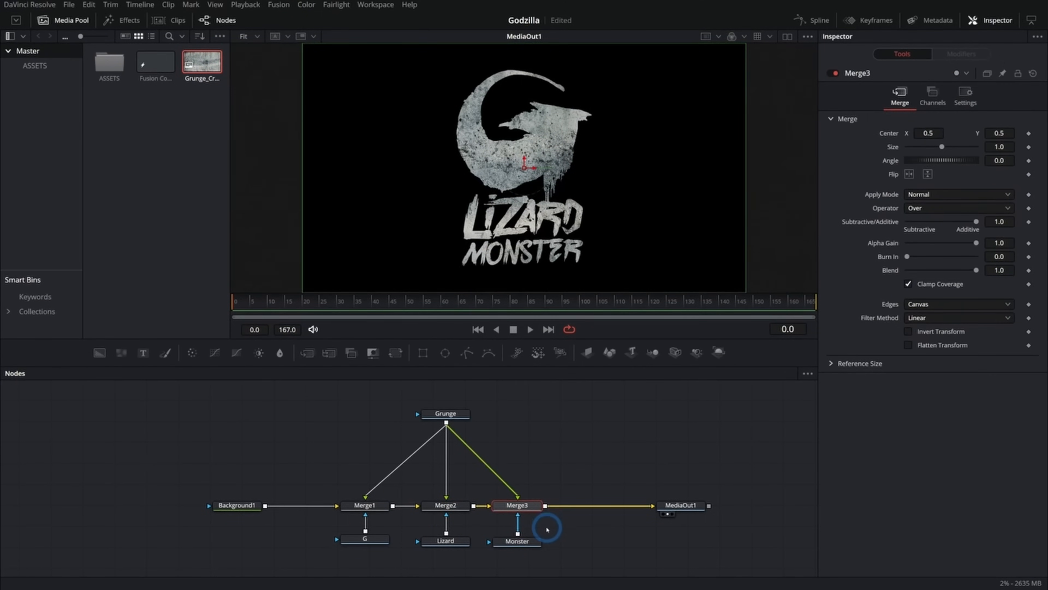
{"action": "left_click", "coordinate": [528, 542]}
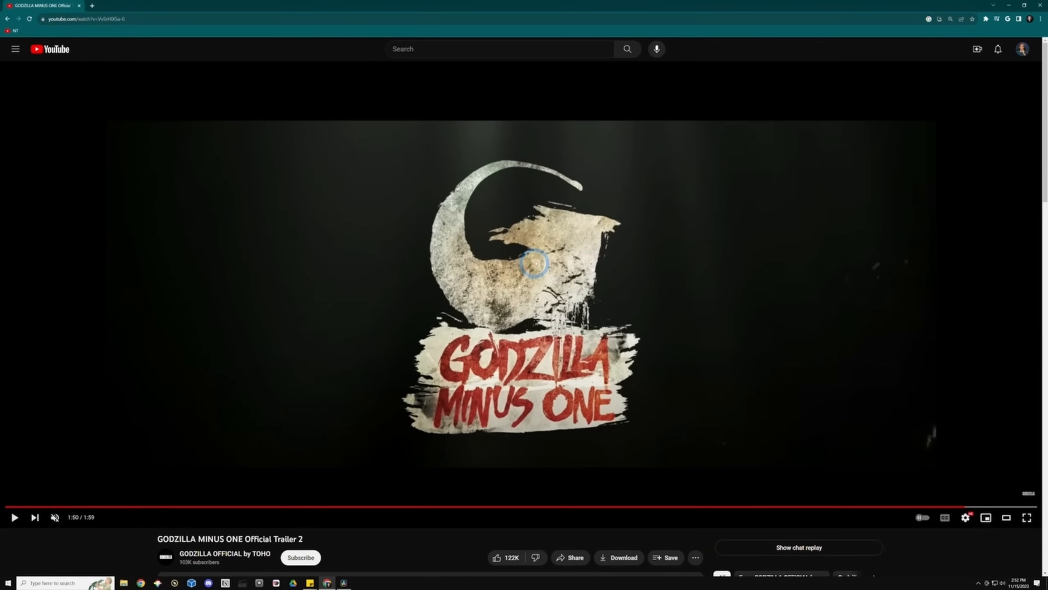
Insert a Color Corrector after Grunge and tint the texture warm on the Master range, with a strength of about 0.105.
{"action": "left_click", "coordinate": [445, 414]}
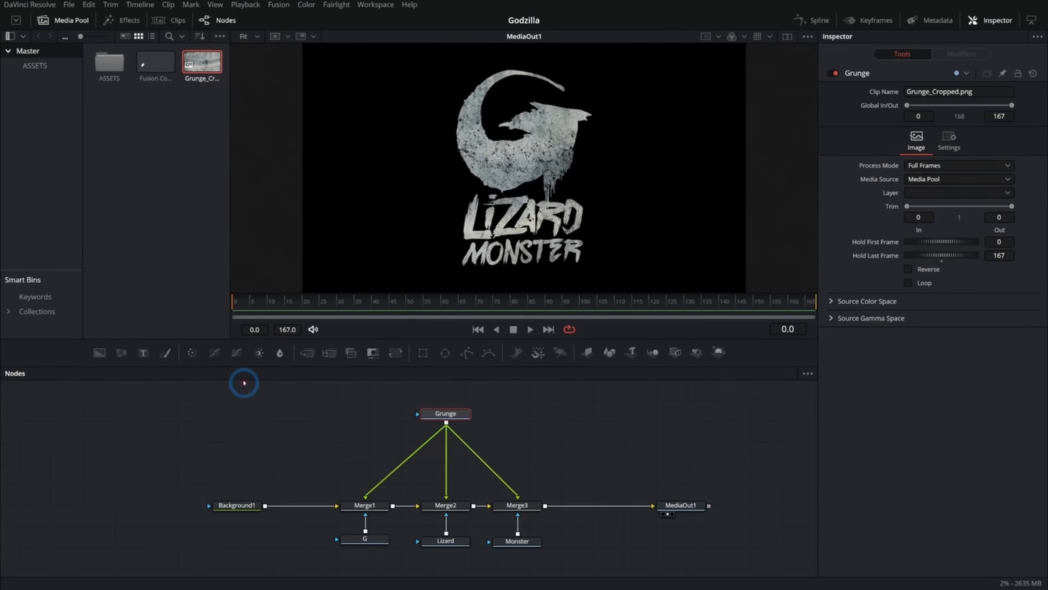
{"action": "left_click", "coordinate": [195, 353]}
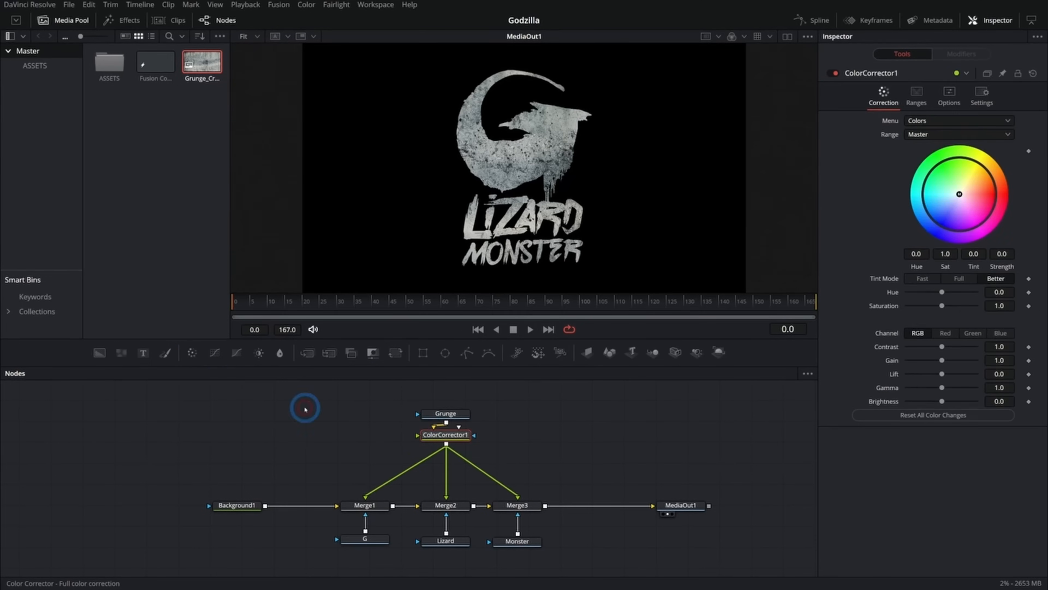
{"action": "left_click_drag", "start_coordinate": [960, 194], "coordinate": [973, 193]}
{"action": "left_click_drag", "start_coordinate": [942, 292], "coordinate": [937, 292]}
{"action": "left_click_drag", "start_coordinate": [972, 193], "coordinate": [970, 193]}
{"action": "left_click", "coordinate": [834, 73]}
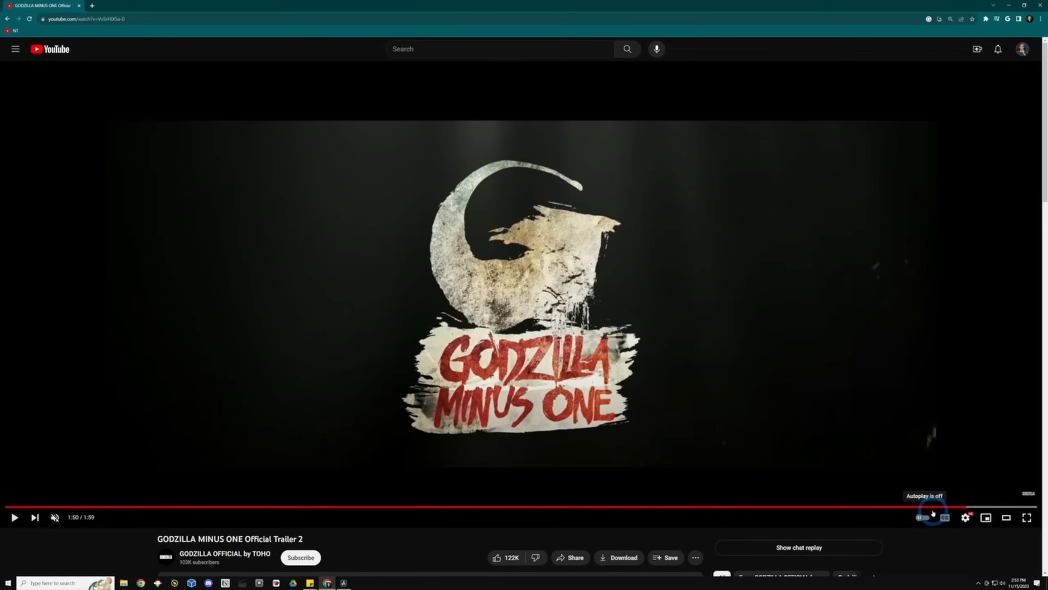
Replay the logo reveal in the Godzilla Minus One trailer from about 1:45, pausing to examine how the G and the title appear.
{"action": "left_click_drag", "start_coordinate": [962, 506], "coordinate": [939, 507]}
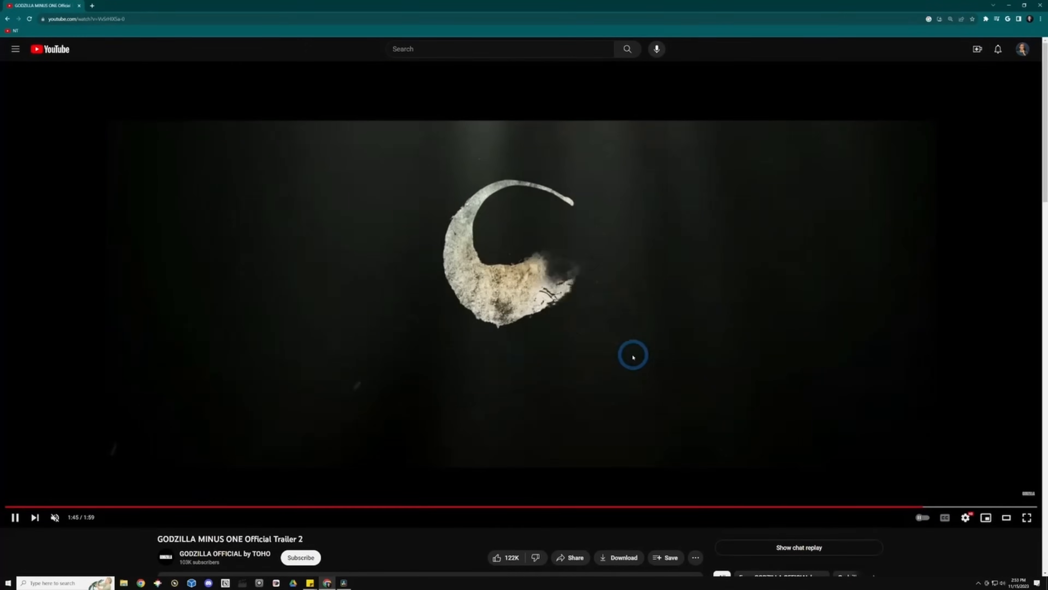
{"action": "left_click", "coordinate": [522, 207]}
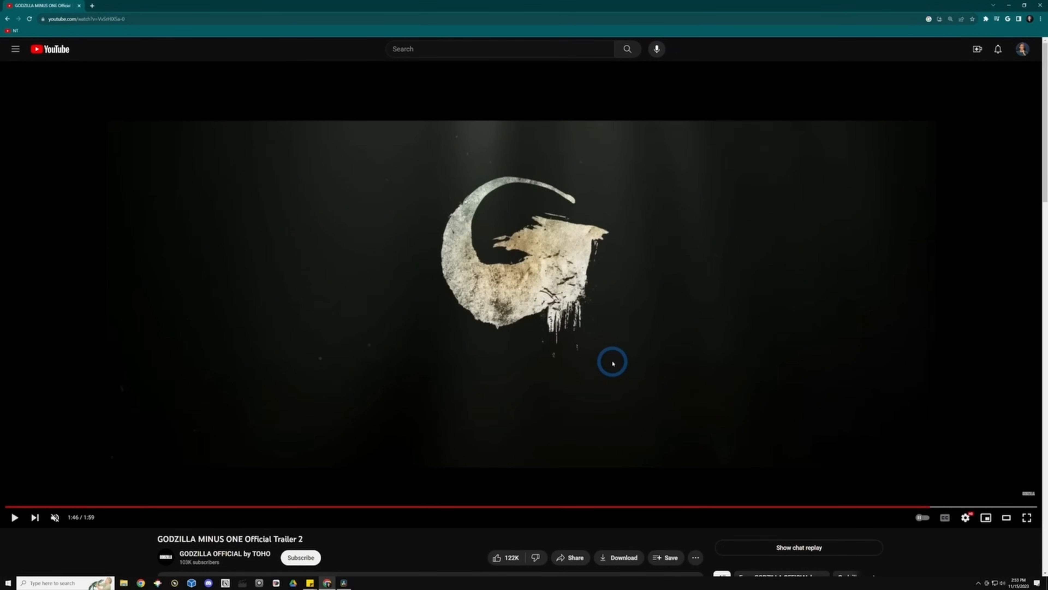
{"action": "left_click", "coordinate": [470, 380]}
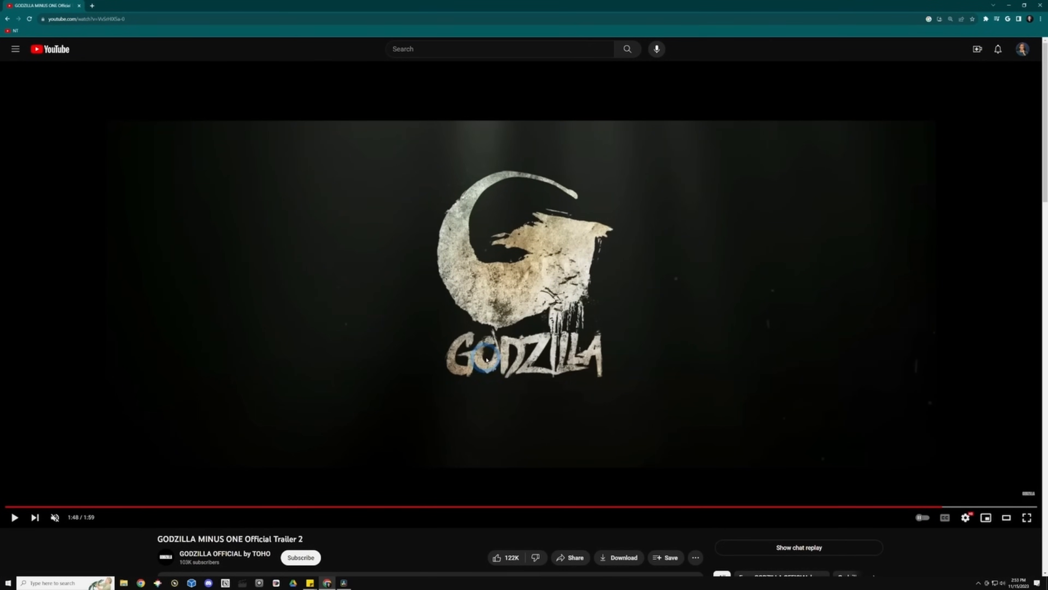
{"action": "left_click", "coordinate": [499, 405]}
{"action": "left_click", "coordinate": [642, 417]}
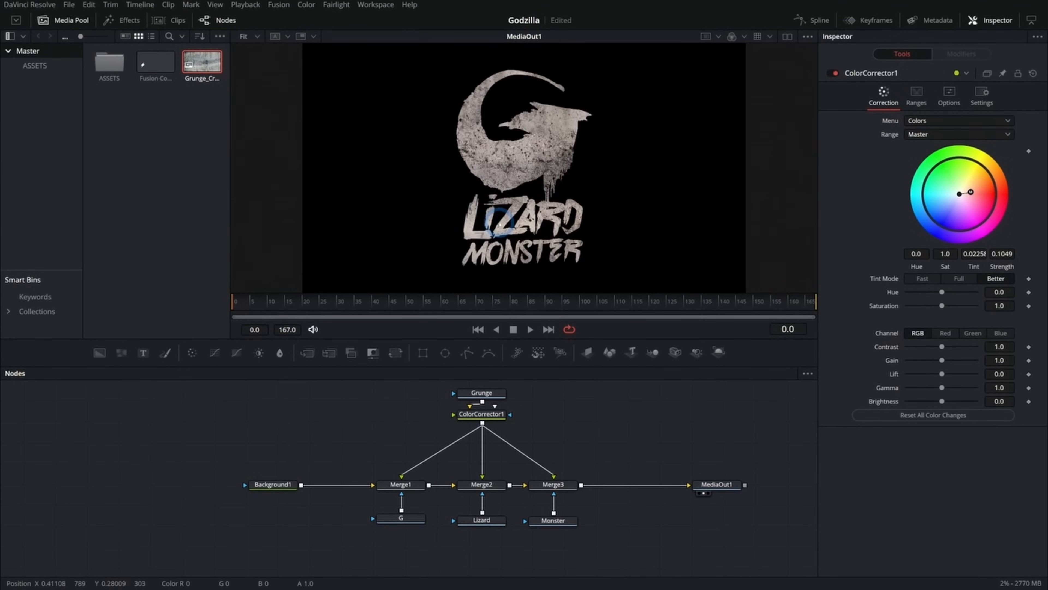
{"action": "left_click_drag", "start_coordinate": [580, 438], "coordinate": [606, 384]}
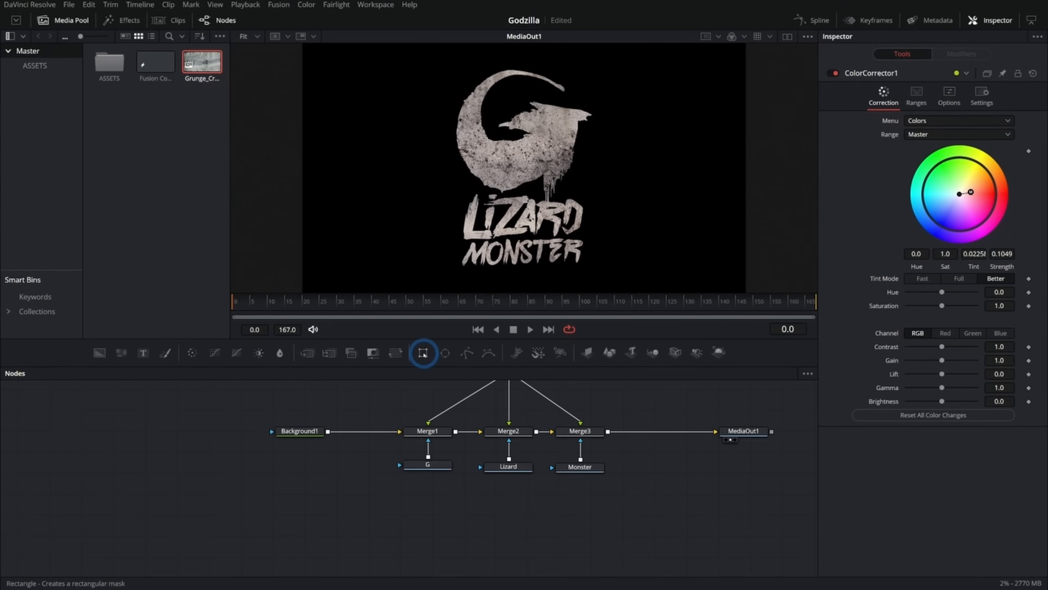
Add a Rectangle mask to the Lizard node and center it over the title text at about X 0.495, Y 0.261.
{"action": "left_click_drag", "start_coordinate": [423, 353], "coordinate": [438, 502]}
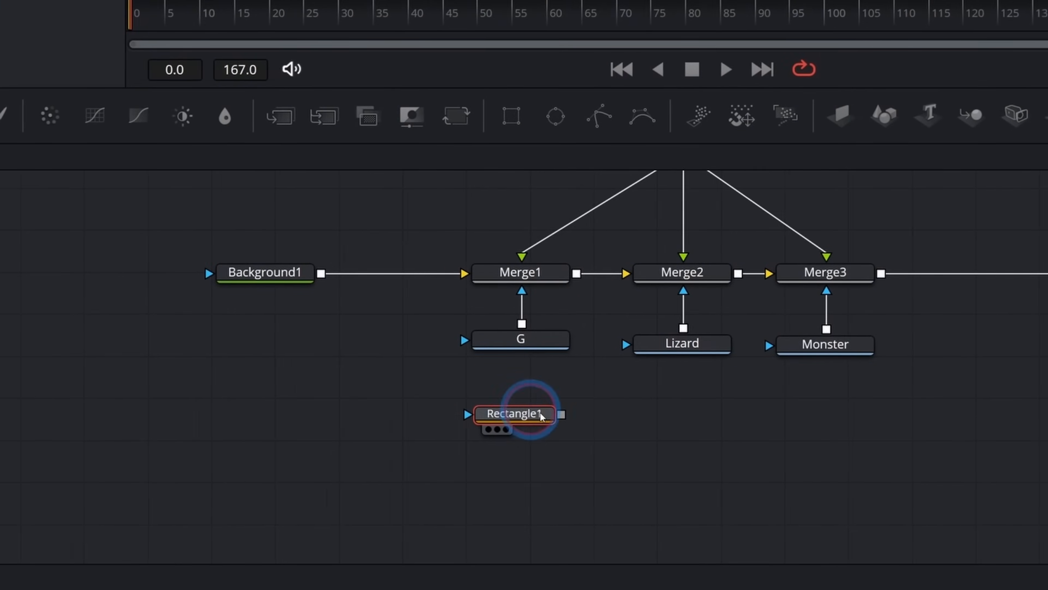
{"action": "left_click_drag", "start_coordinate": [541, 416], "coordinate": [683, 363]}
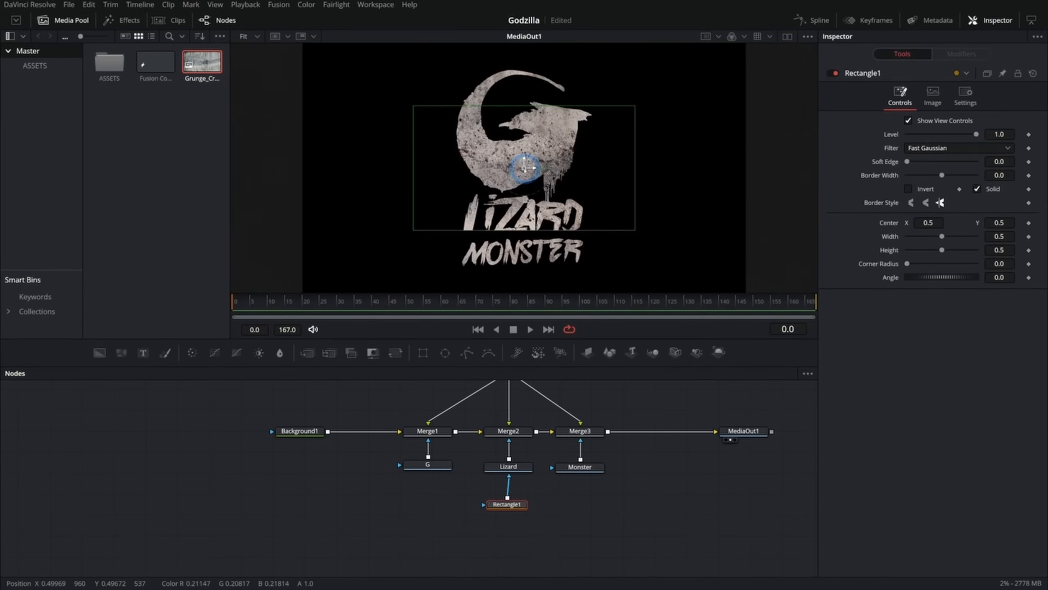
{"action": "left_click_drag", "start_coordinate": [527, 169], "coordinate": [528, 213]}
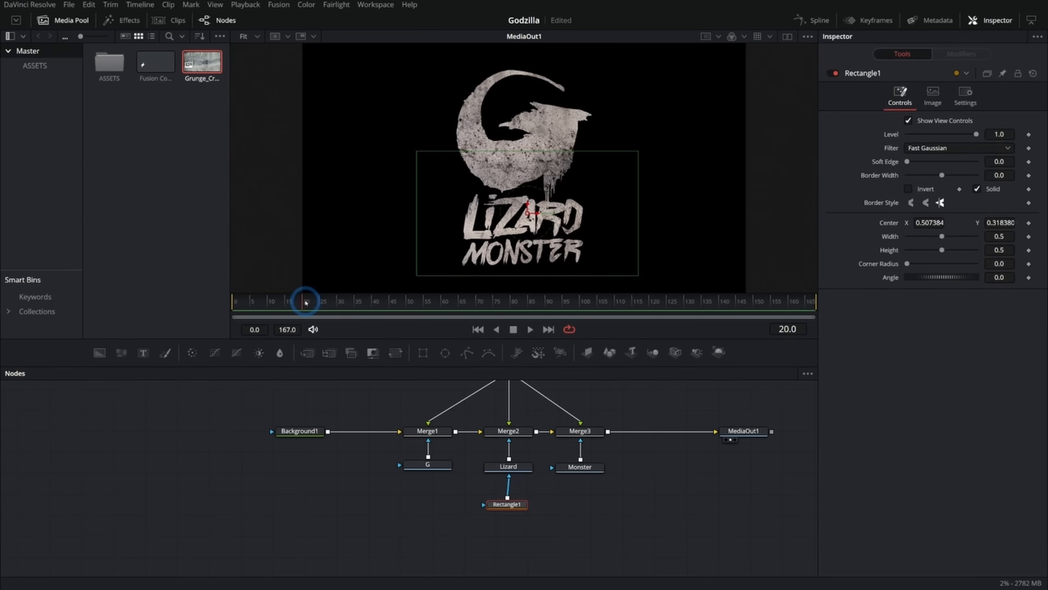
{"action": "left_click_drag", "start_coordinate": [528, 212], "coordinate": [522, 226]}
Keyframe the rectangle's center over the title at frame 20 and off to the left at frame 0, about X 0.043, then preview the wipe.
{"action": "left_click", "coordinate": [1029, 222]}
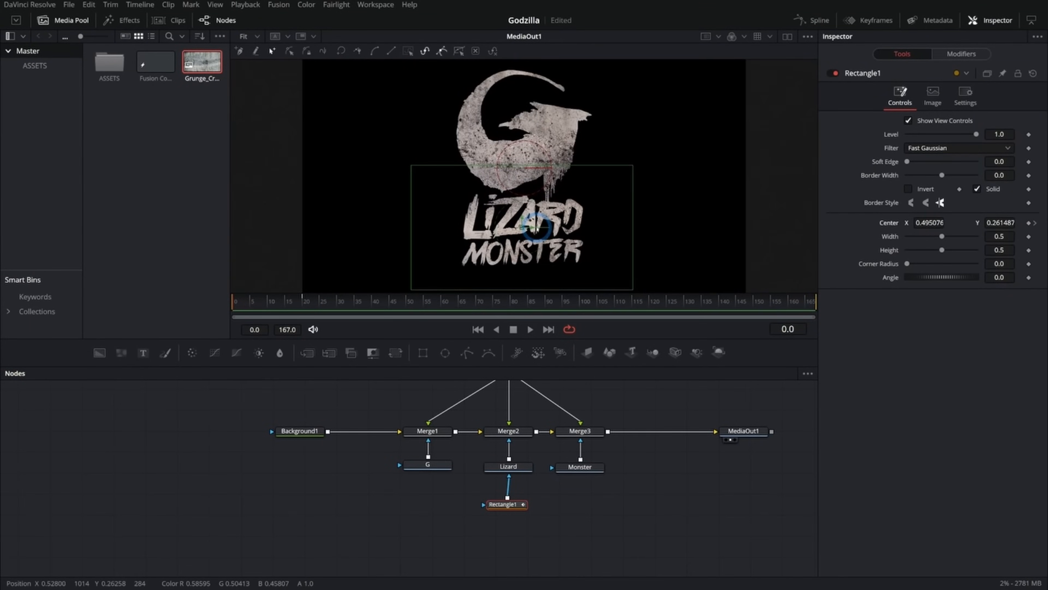
{"action": "left_click_drag", "start_coordinate": [533, 229], "coordinate": [334, 241]}
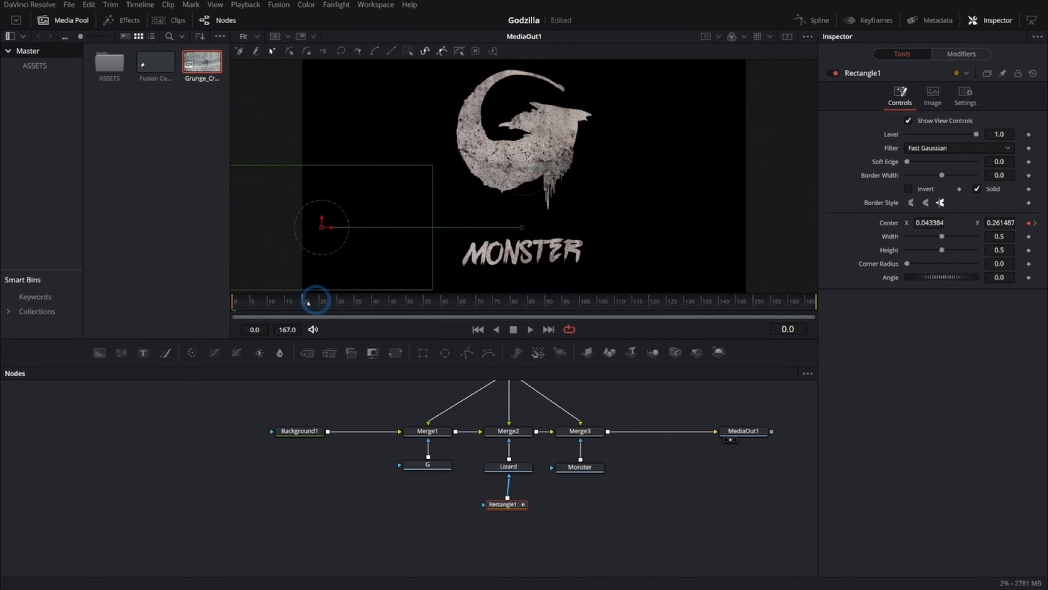
{"action": "left_click_drag", "start_coordinate": [234, 300], "coordinate": [303, 308]}
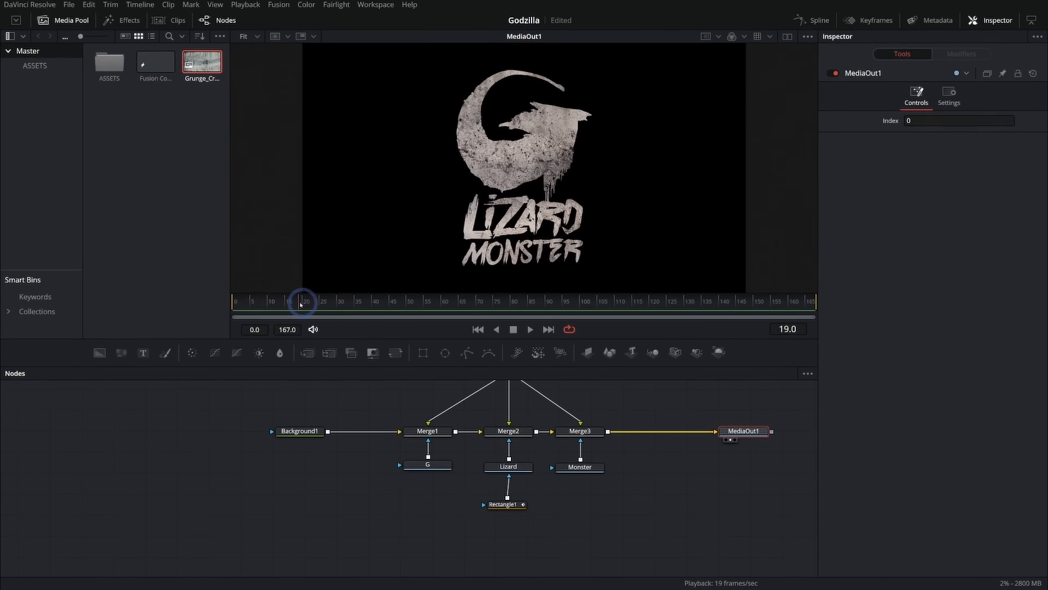
{"action": "left_click_drag", "start_coordinate": [300, 304], "coordinate": [268, 304]}
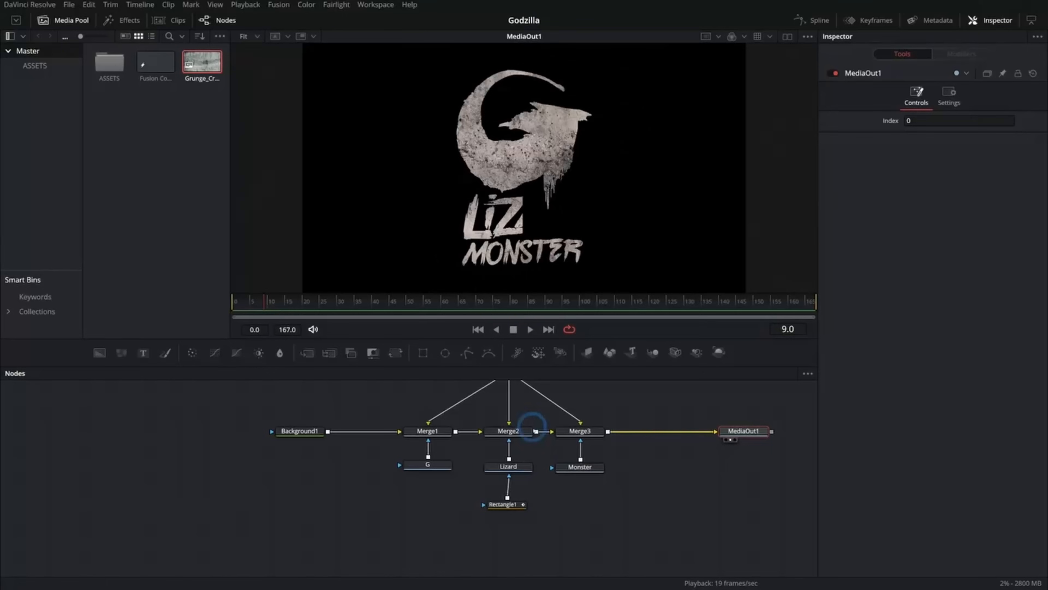
Enlarge the viewer area and set up side-by-side viewers for the Rectangle1 mask and MediaOut1.
{"action": "left_click", "coordinate": [505, 532]}
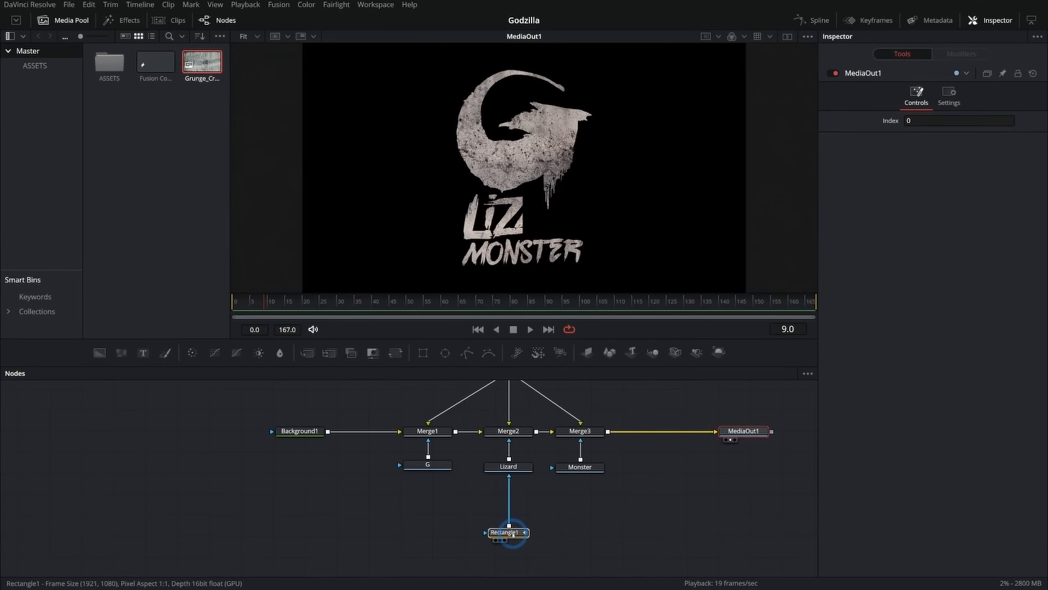
{"action": "key", "text": "1"}
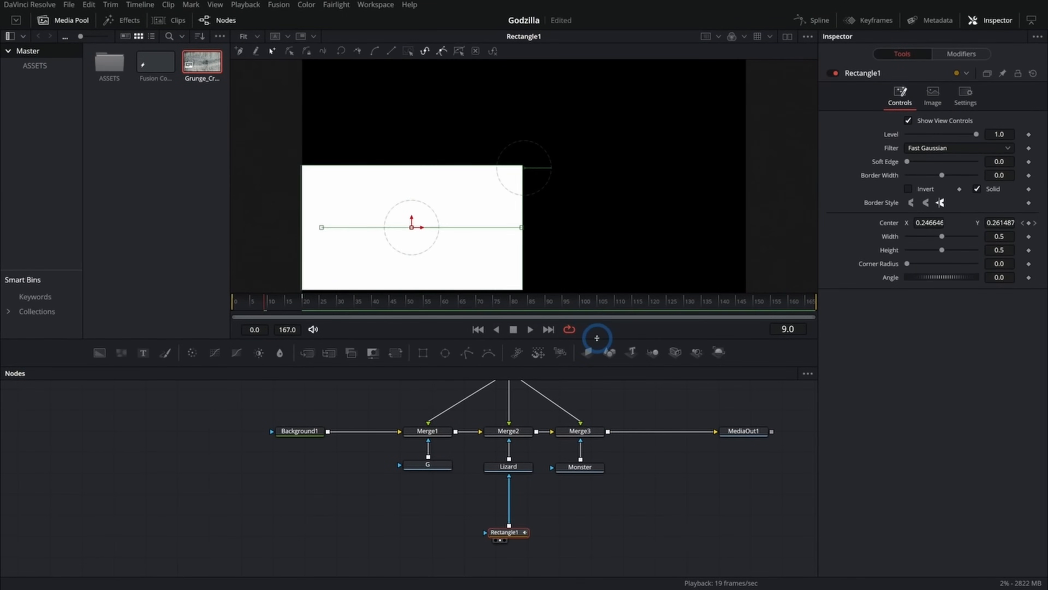
{"action": "left_click_drag", "start_coordinate": [597, 338], "coordinate": [597, 373]}
{"action": "left_click_drag", "start_coordinate": [612, 303], "coordinate": [620, 294]}
{"action": "left_click_drag", "start_coordinate": [549, 255], "coordinate": [594, 217]}
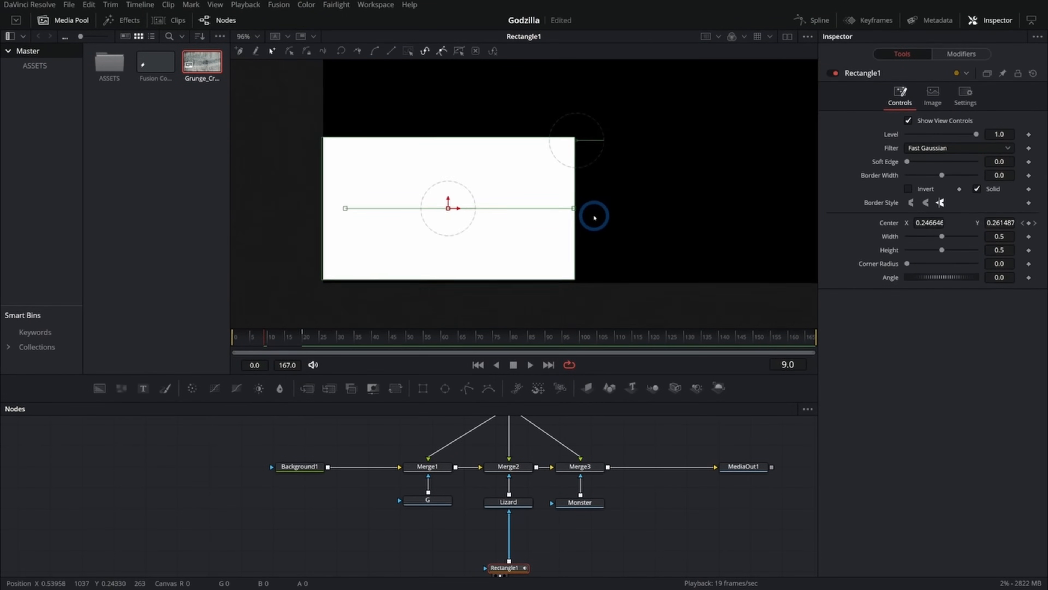
{"action": "left_click", "coordinate": [743, 466]}
{"action": "key", "text": "1"}
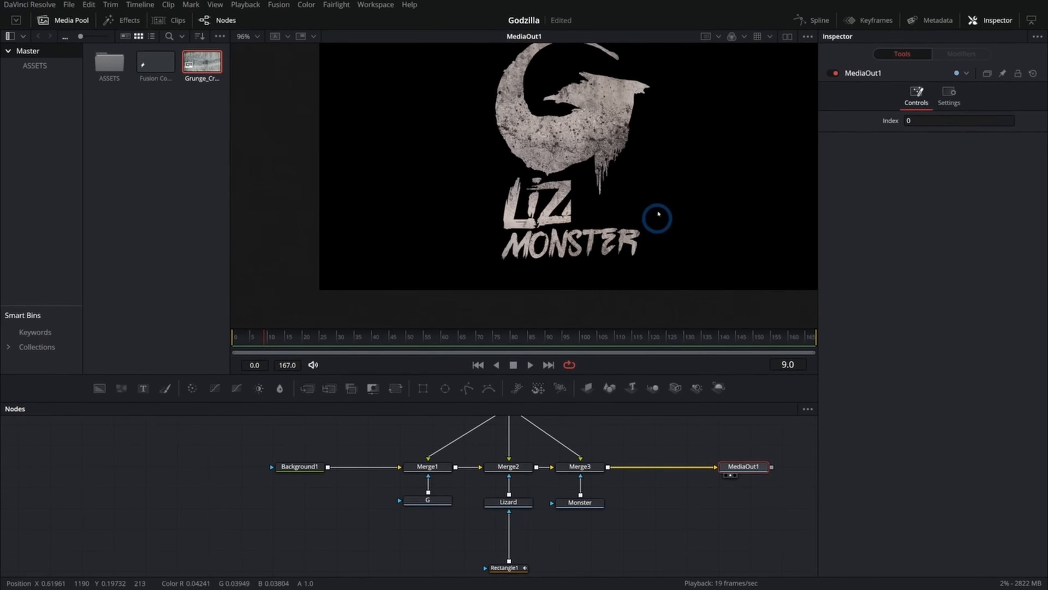
{"action": "left_click", "coordinate": [789, 36]}
Switch to the trailer in the browser and replay the Godzilla Minus One title reveal to examine the edge of the wipe.
{"action": "left_click", "coordinate": [75, 25]}
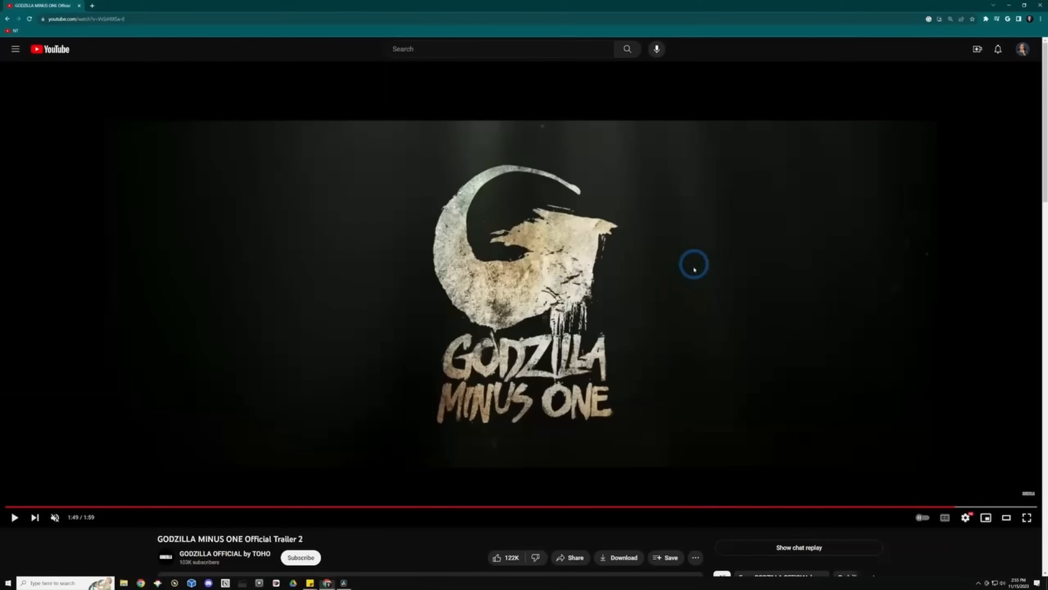
{"action": "left_click", "coordinate": [908, 506]}
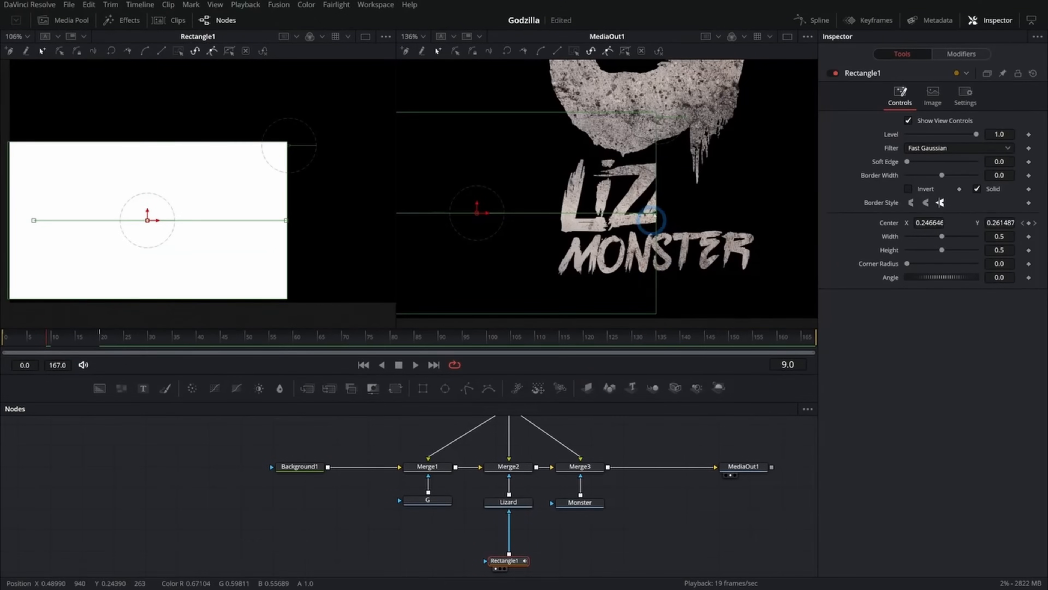
Insert a Displace node between Rectangle1 and the Lizard node.
{"action": "key", "text": "shift+space"}
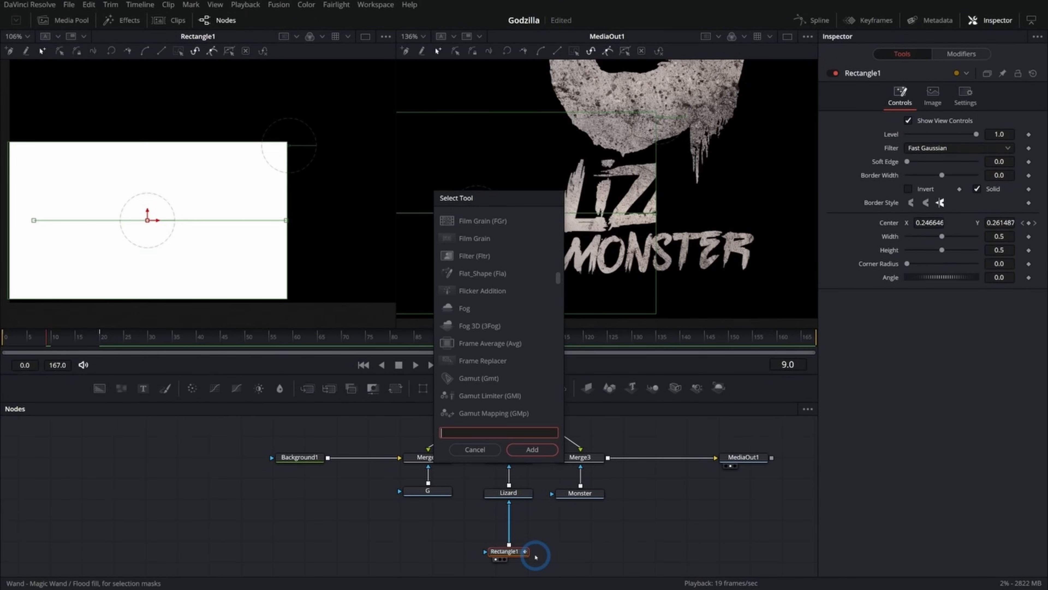
{"action": "type", "text": "disp"}
{"action": "key", "text": "Down"}
{"action": "key", "text": "Down"}
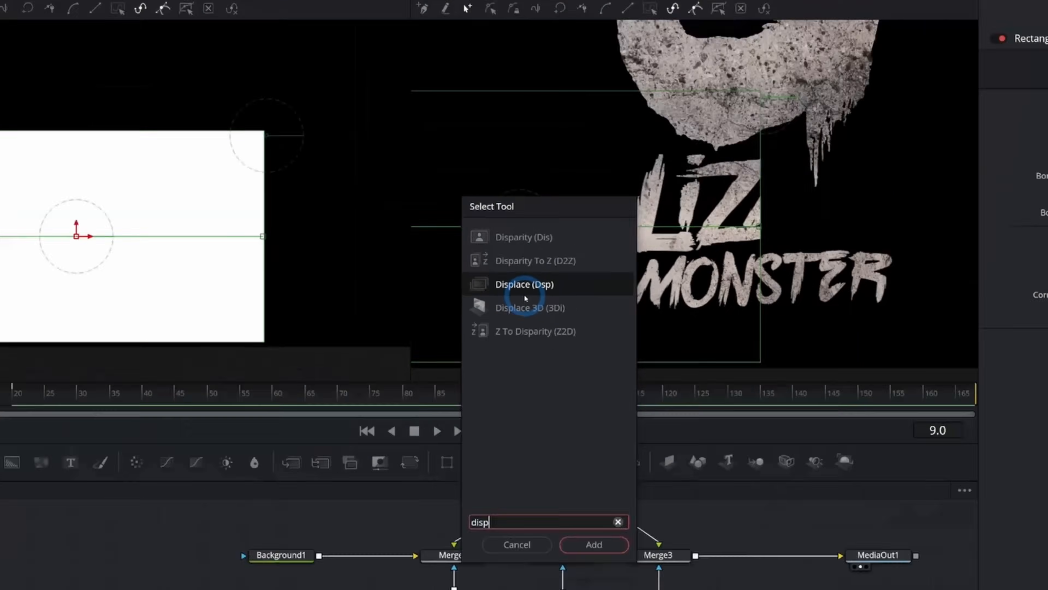
{"action": "key", "text": "Return"}
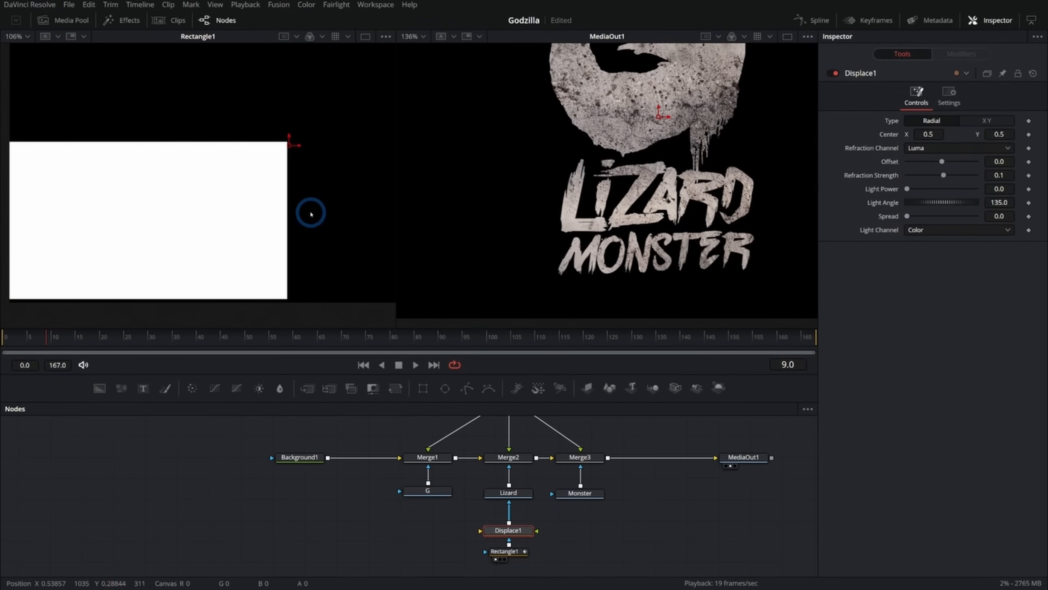
Show Displace1 in the first viewer and move Rectangle1's connection from its mask input to its background input.
{"action": "key", "text": "1"}
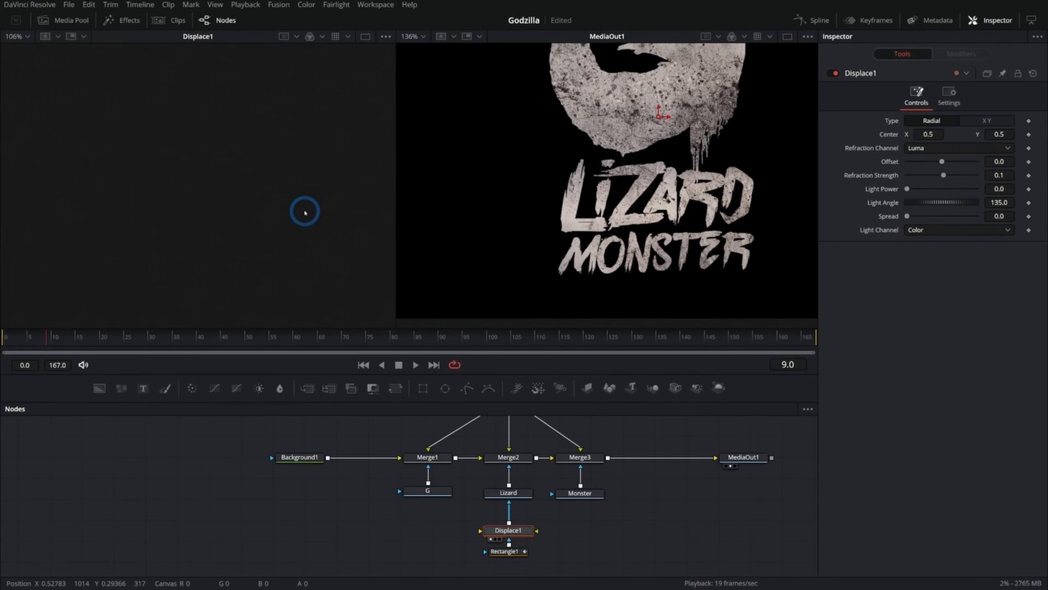
{"action": "left_click_drag", "start_coordinate": [514, 552], "coordinate": [514, 569]}
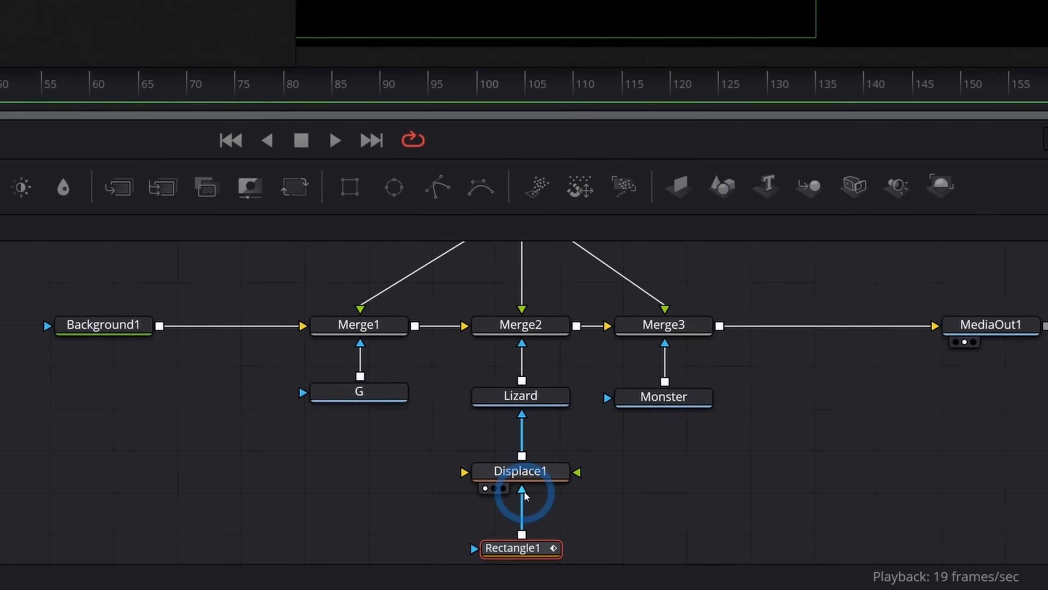
{"action": "left_click_drag", "start_coordinate": [523, 503], "coordinate": [521, 476]}
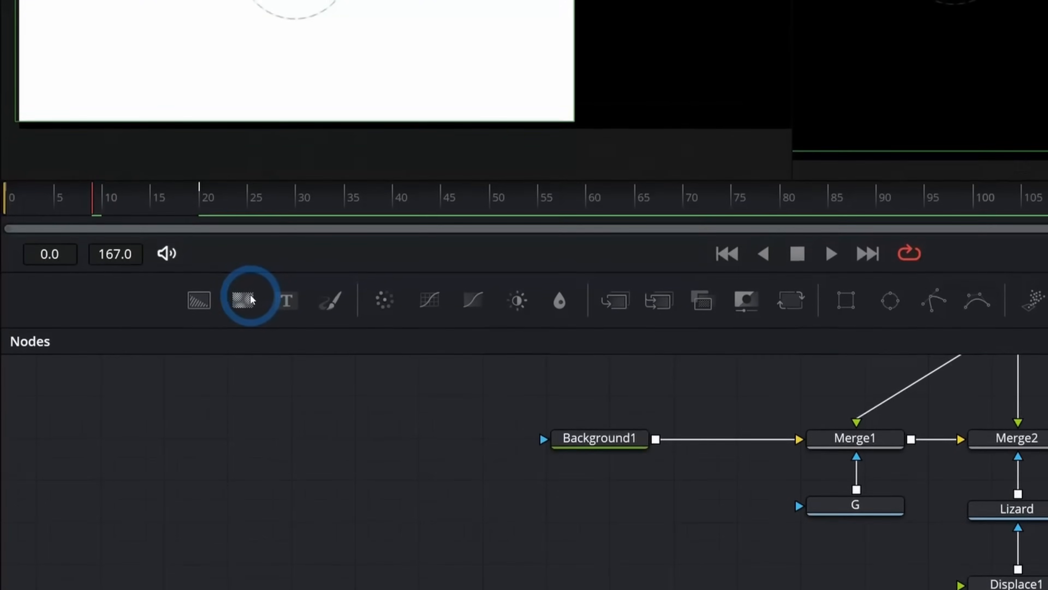
Add a Fast Noise node, feed it into Displace1's foreground input, and set its scale to 20 and detail to 4.88.
{"action": "left_click_drag", "start_coordinate": [121, 388], "coordinate": [268, 478]}
{"action": "left_click_drag", "start_coordinate": [536, 363], "coordinate": [960, 473]}
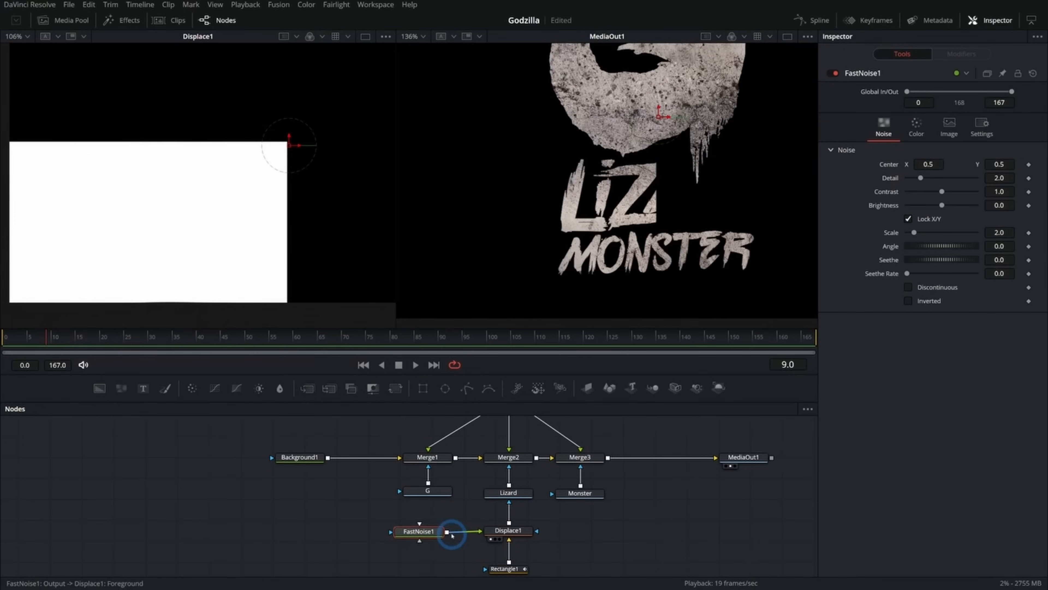
{"action": "left_click", "coordinate": [417, 473]}
{"action": "key", "text": "1"}
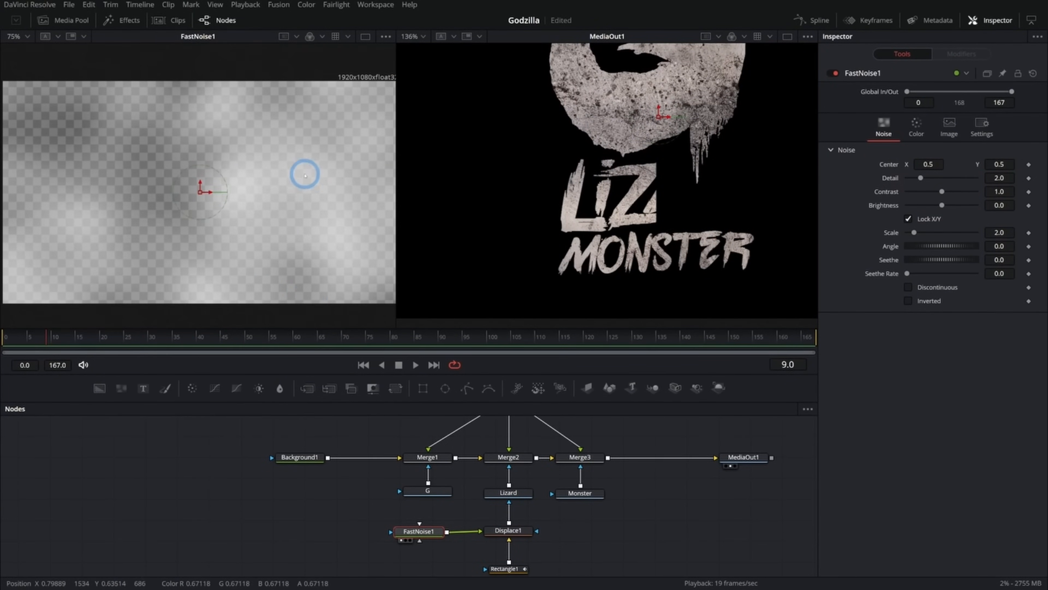
{"action": "left_click_drag", "start_coordinate": [914, 232], "coordinate": [976, 232]}
{"action": "left_click_drag", "start_coordinate": [920, 178], "coordinate": [921, 179]}
View Displace1, set its type to XY, and roughen the mask edge with X Refraction 0.1 and X Offset -0.5.
{"action": "left_click", "coordinate": [516, 532]}
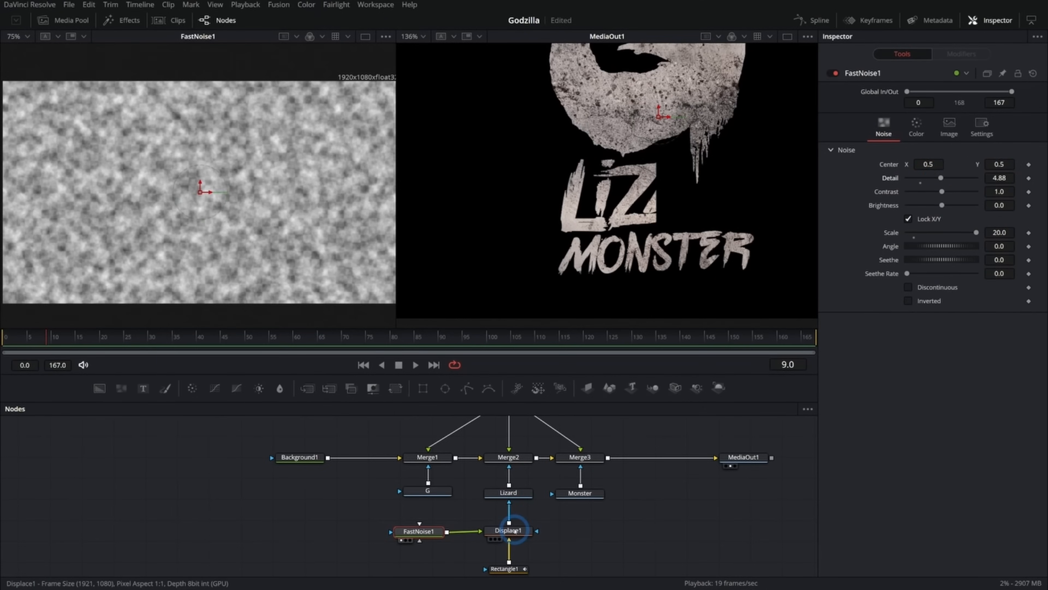
{"action": "left_click_drag", "start_coordinate": [527, 532], "coordinate": [258, 304]}
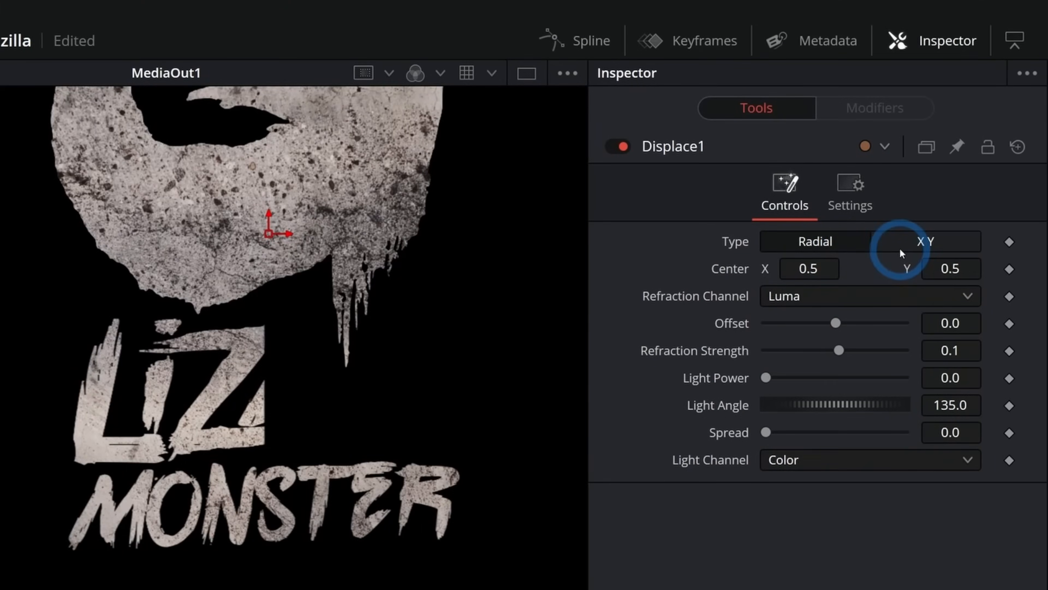
{"action": "left_click", "coordinate": [975, 126]}
{"action": "left_click_drag", "start_coordinate": [835, 323], "coordinate": [851, 323]}
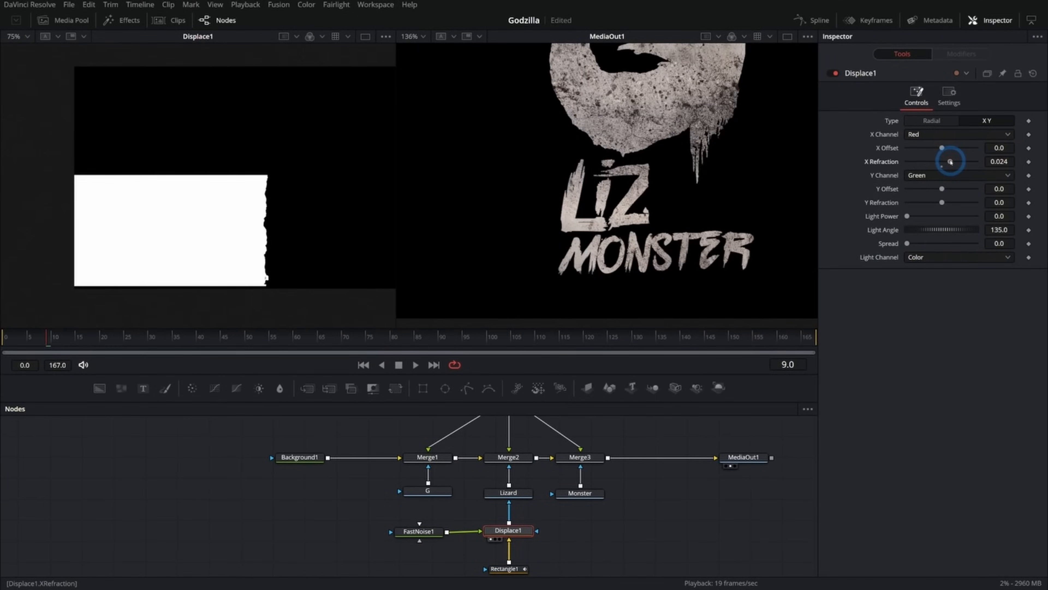
{"action": "left_click_drag", "start_coordinate": [950, 161], "coordinate": [903, 148]}
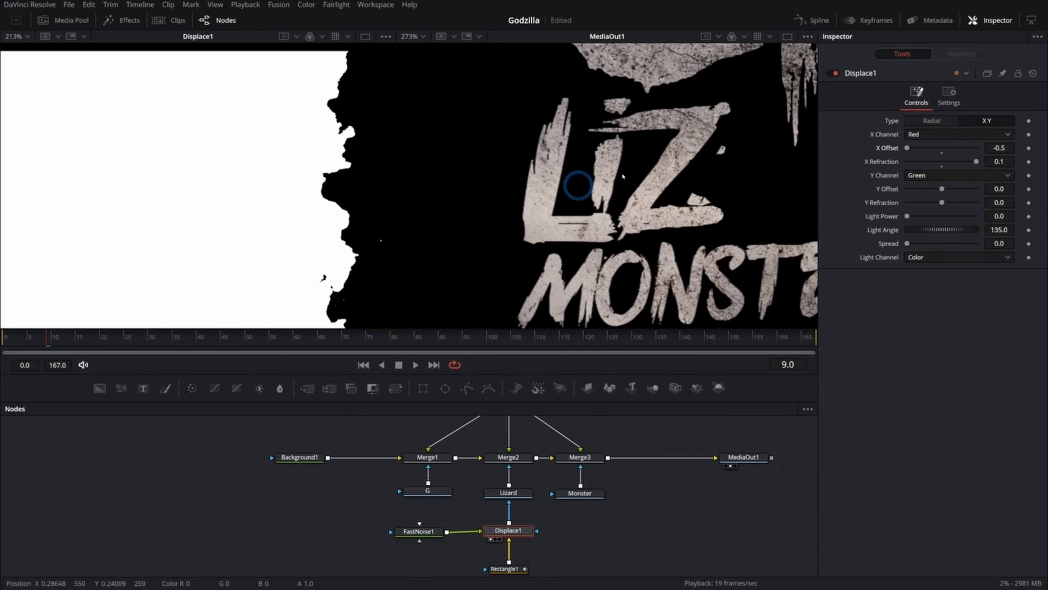
{"action": "mouse_move", "coordinate": [975, 162]}
{"action": "left_mouse_down"}
{"action": "mouse_move", "coordinate": [936, 159]}
{"action": "mouse_move", "coordinate": [958, 164]}
{"action": "left_mouse_up"}
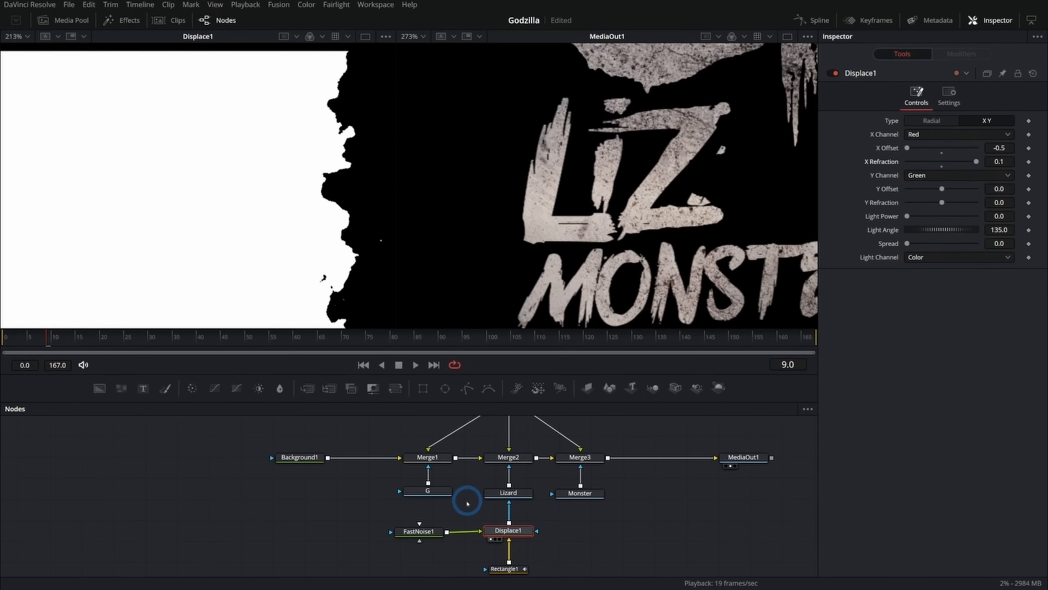
Unlock X/Y scaling on FastNoise1 and set its X Scale to 8.98 to stretch the noise horizontally.
{"action": "left_click", "coordinate": [418, 531]}
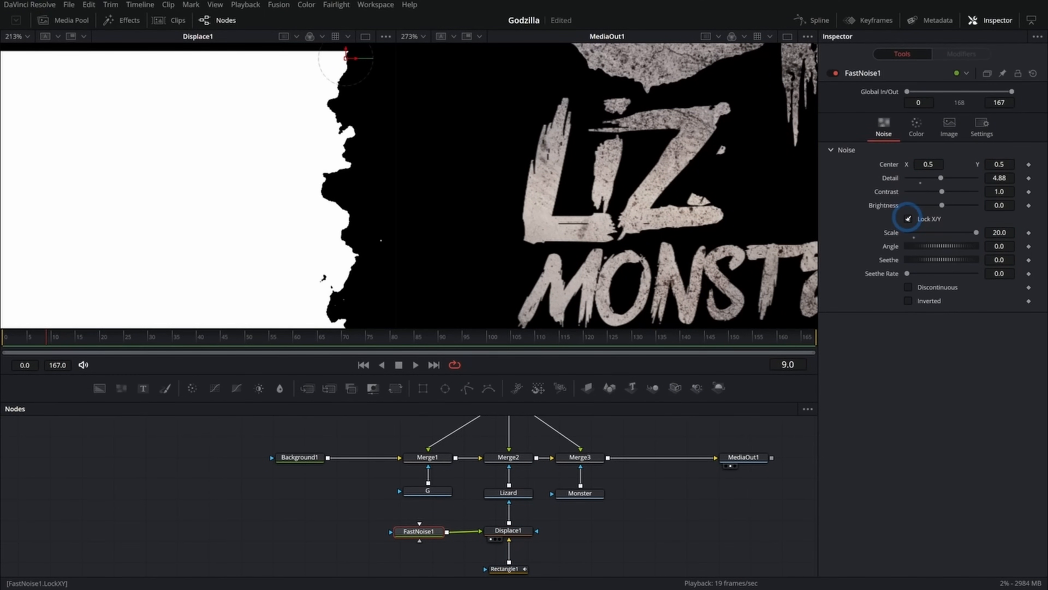
{"action": "left_click", "coordinate": [908, 218]}
{"action": "left_click_drag", "start_coordinate": [950, 233], "coordinate": [938, 234]}
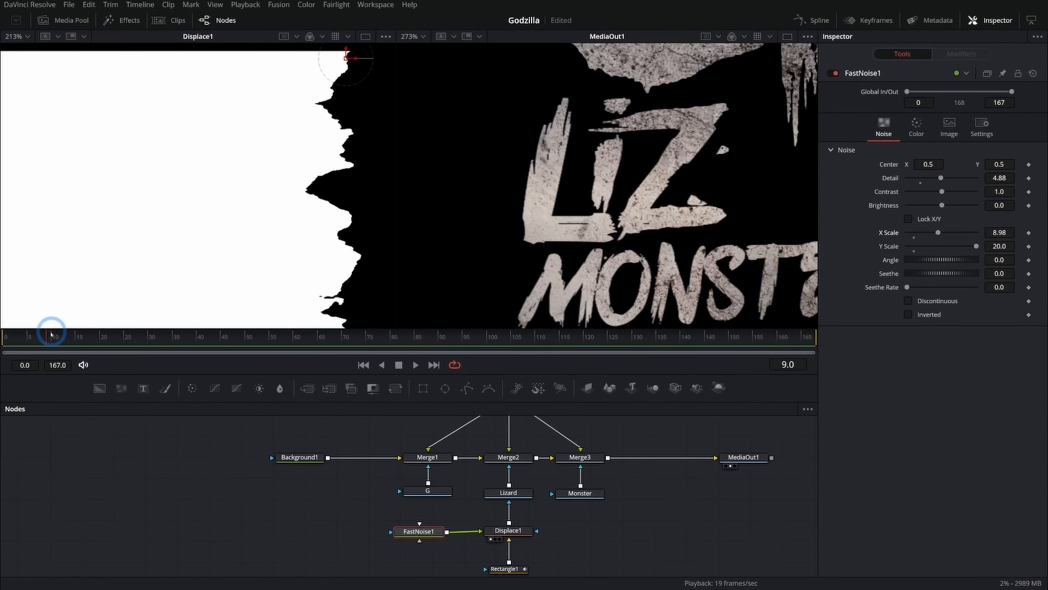
Step through frames 8 to 10 and compare the title's wipe edge with Displace1 turned off and on again.
{"action": "left_click", "coordinate": [42, 338]}
{"action": "left_click_drag", "start_coordinate": [42, 338], "coordinate": [44, 338]}
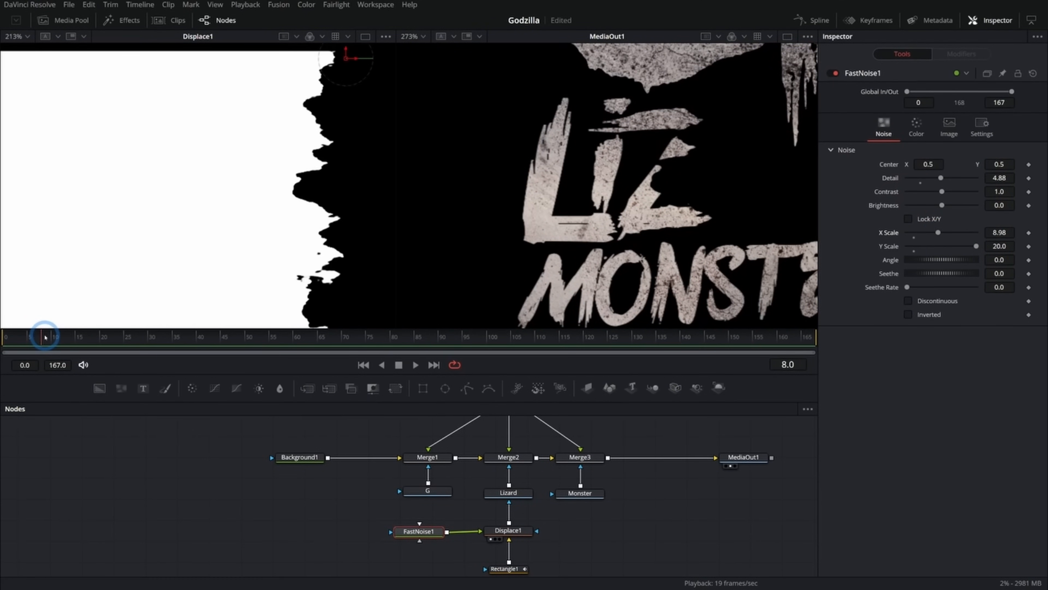
{"action": "key", "text": "Right"}
{"action": "key", "text": "Right"}
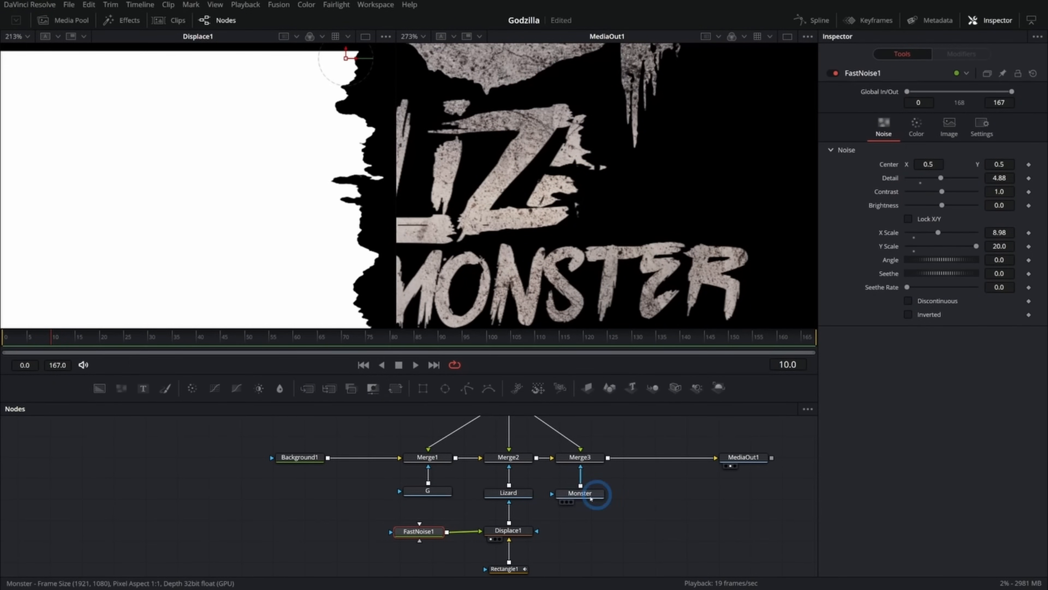
{"action": "left_click", "coordinate": [508, 530]}
{"action": "left_click", "coordinate": [833, 73]}
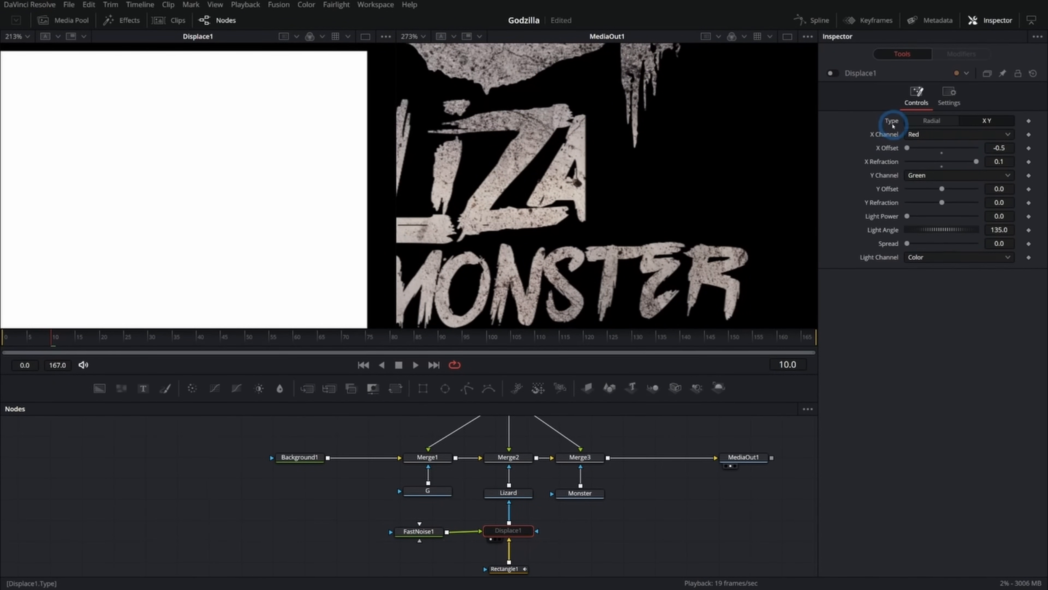
{"action": "left_click", "coordinate": [833, 73]}
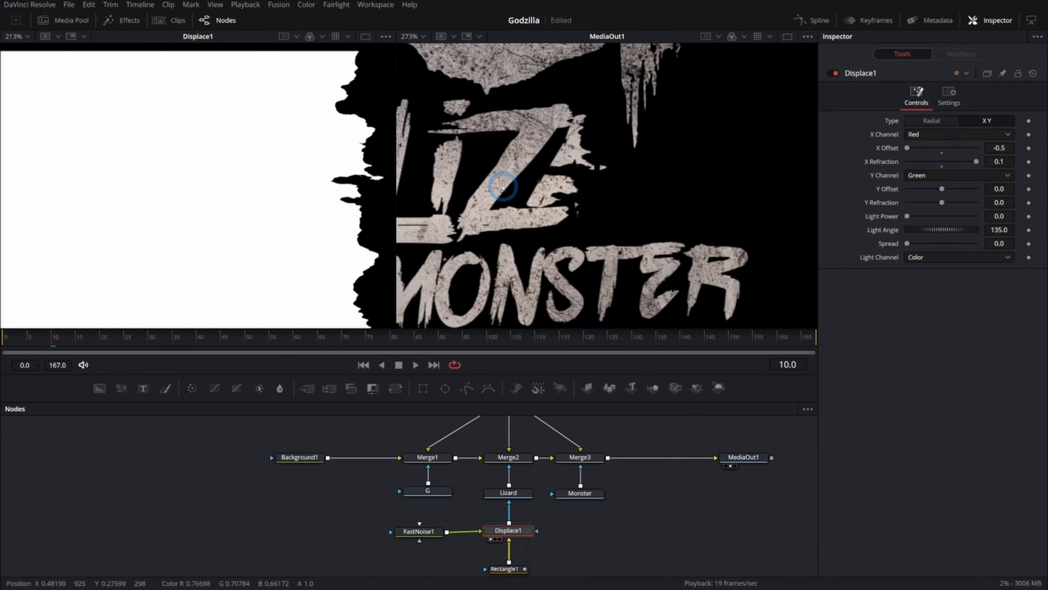
{"action": "scroll", "coordinate": [589, 239], "scroll_direction": "down", "scroll_amount": 4}
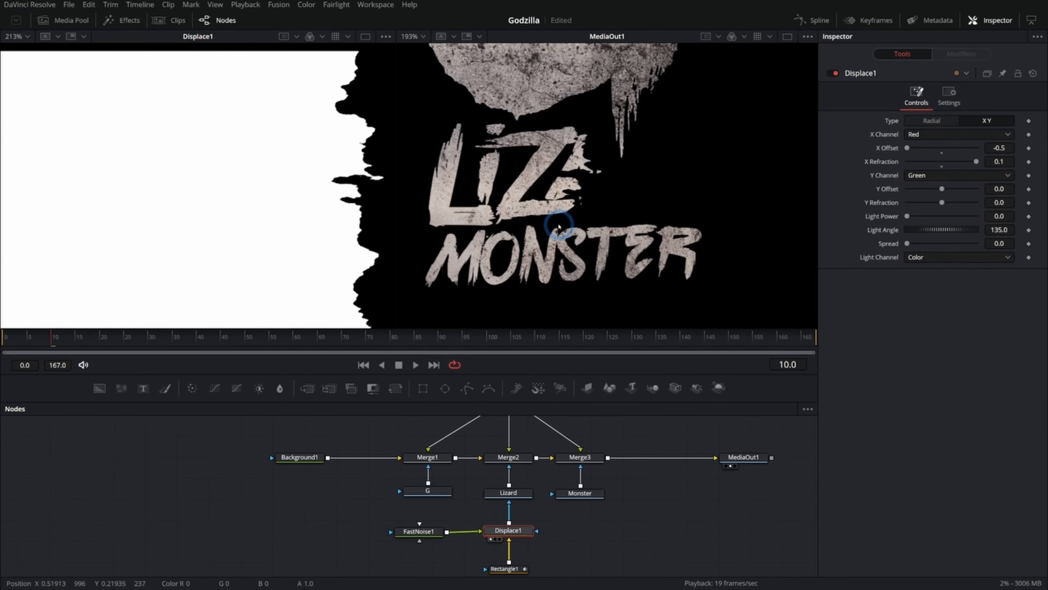
{"action": "scroll", "coordinate": [300, 202], "scroll_direction": "down", "scroll_amount": 3}
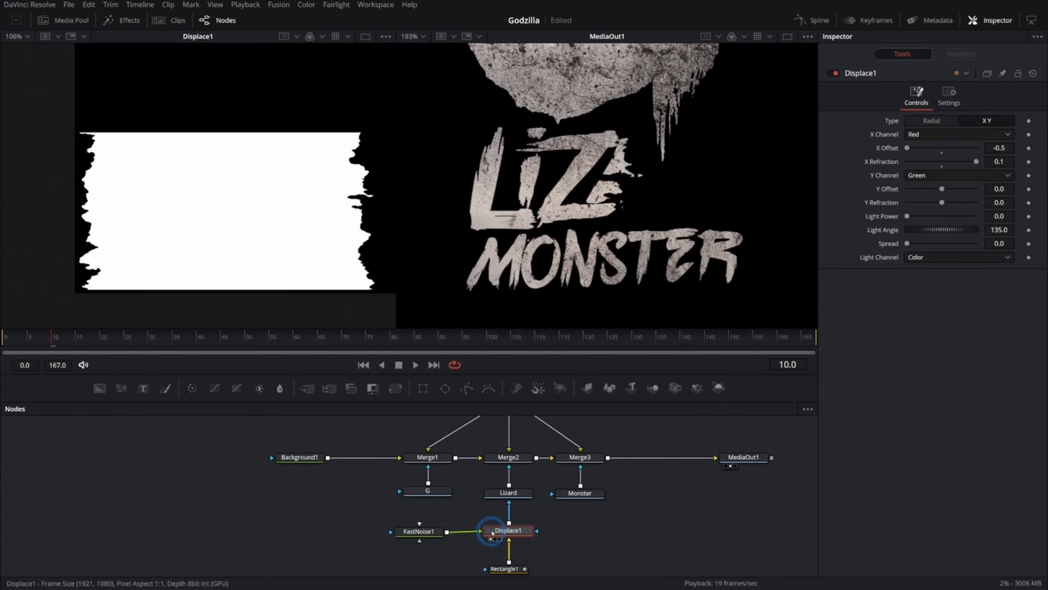
Try a Y Refraction of 0.01 on Displace1 and reset it after checking the mask's upper edge.
{"action": "left_click", "coordinate": [417, 532]}
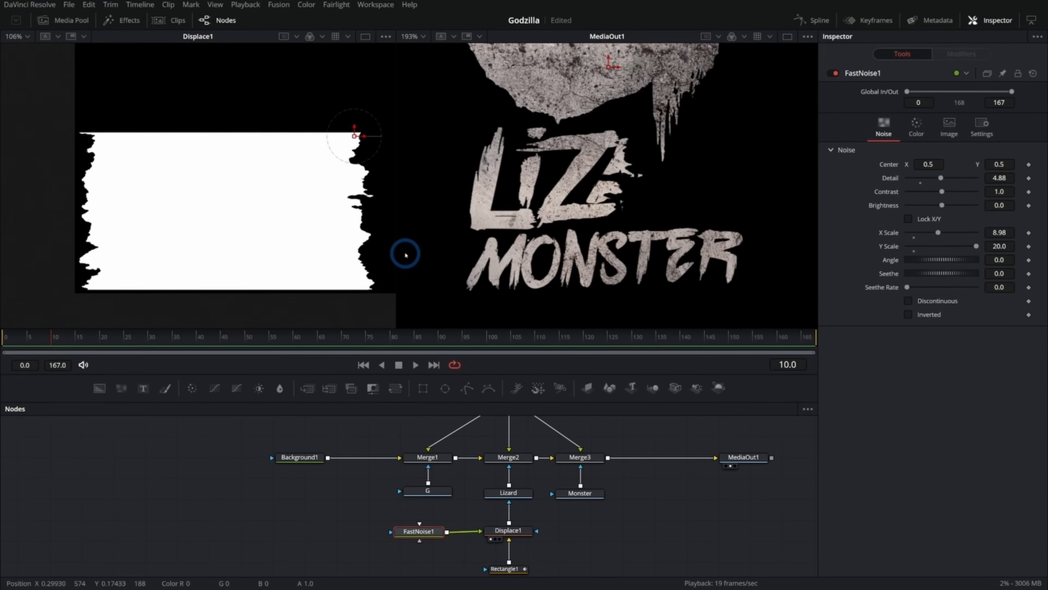
{"action": "left_click", "coordinate": [509, 531]}
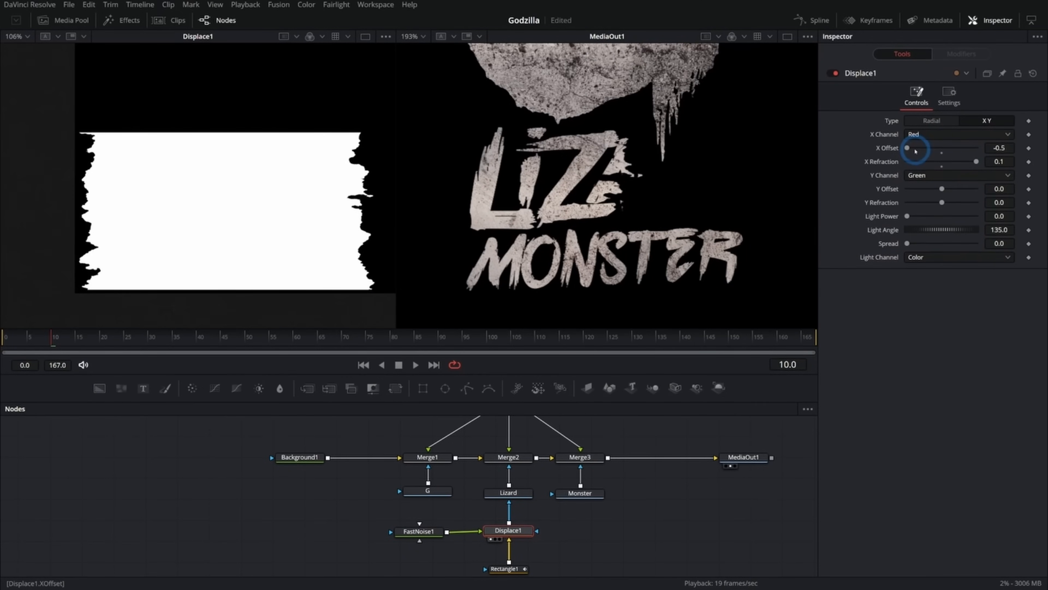
{"action": "left_click_drag", "start_coordinate": [942, 202], "coordinate": [946, 202]}
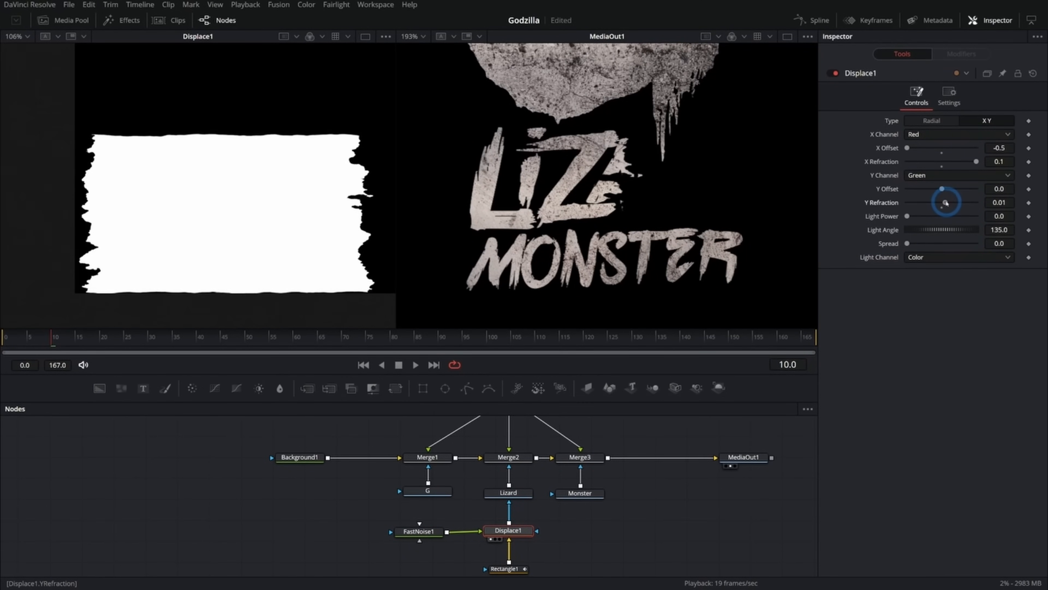
{"action": "scroll", "coordinate": [222, 128], "scroll_direction": "up", "scroll_amount": 3}
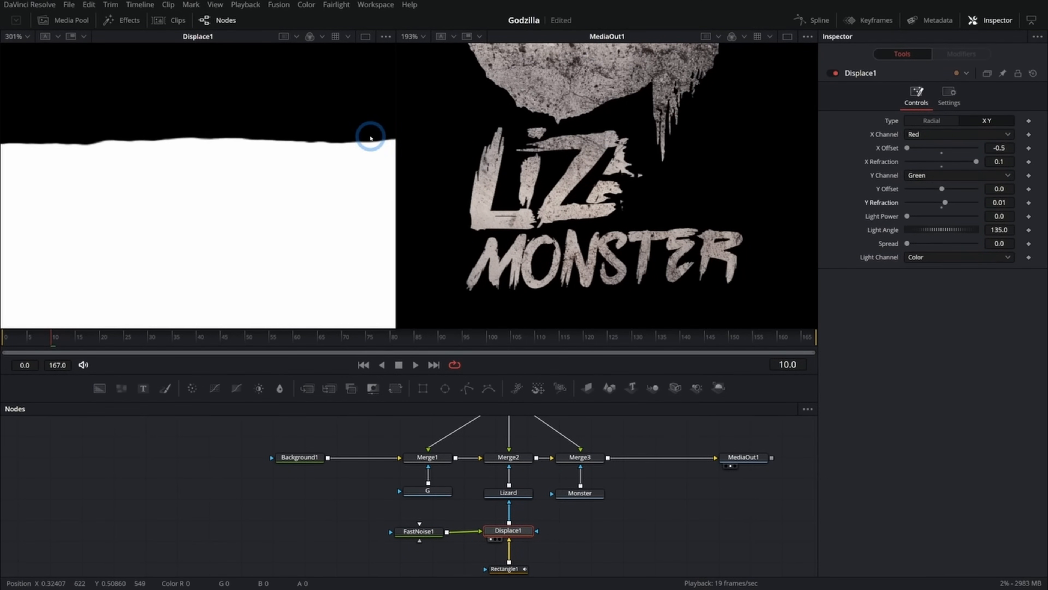
{"action": "double_click", "coordinate": [890, 204]}
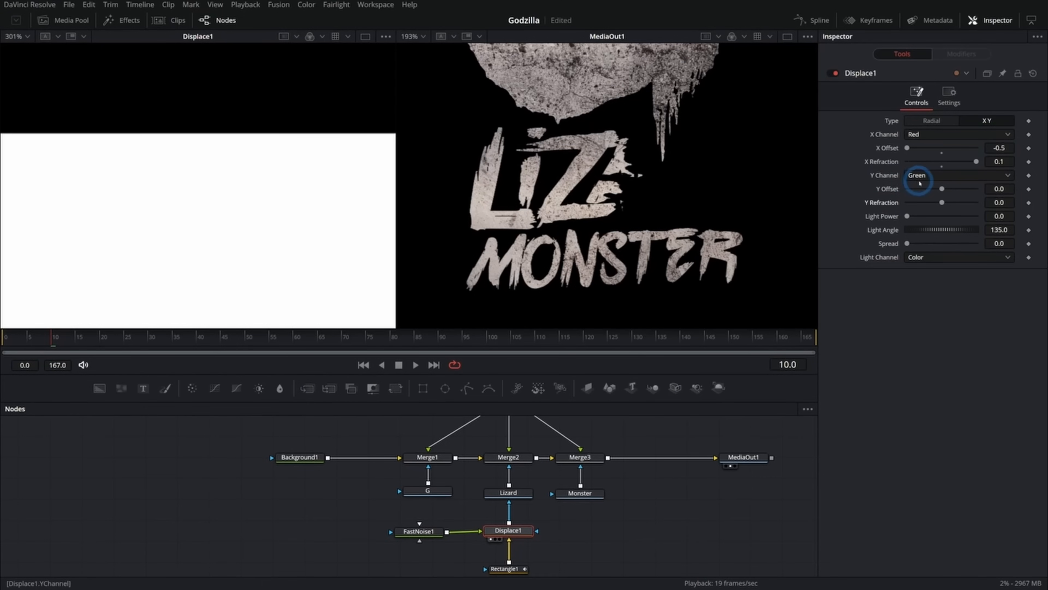
Roughen the mask's upper and lower edges by setting Displace1's Y Offset to -0.5 and Y Refraction to 0.011.
{"action": "mouse_move", "coordinate": [942, 189]}
{"action": "left_mouse_down"}
{"action": "mouse_move", "coordinate": [907, 188]}
{"action": "mouse_move", "coordinate": [946, 203]}
{"action": "left_mouse_up"}
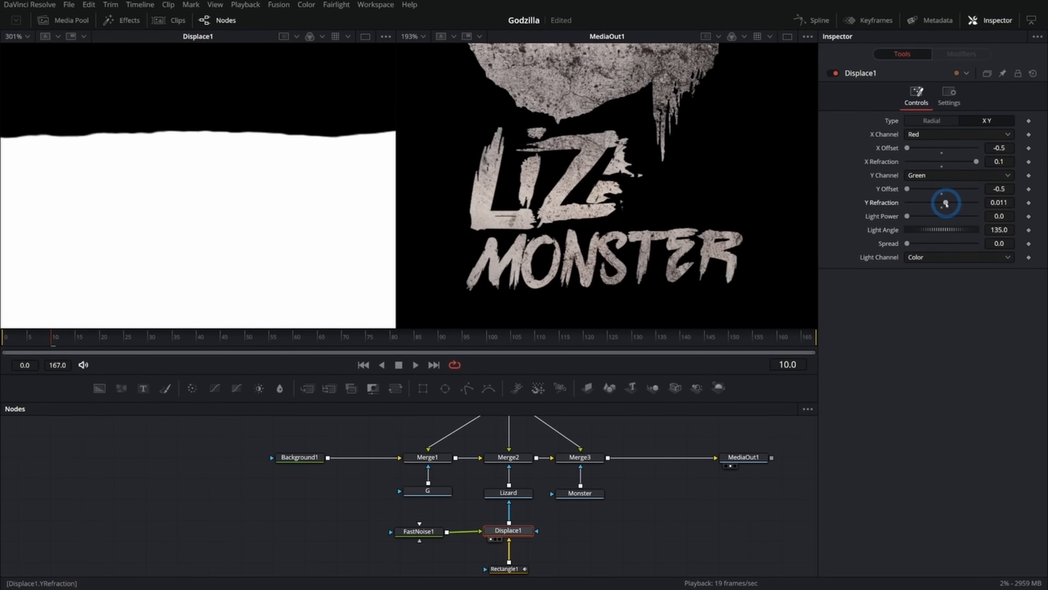
{"action": "scroll", "coordinate": [334, 187], "scroll_direction": "down", "scroll_amount": 4}
{"action": "scroll", "coordinate": [222, 178], "scroll_direction": "up", "scroll_amount": 2}
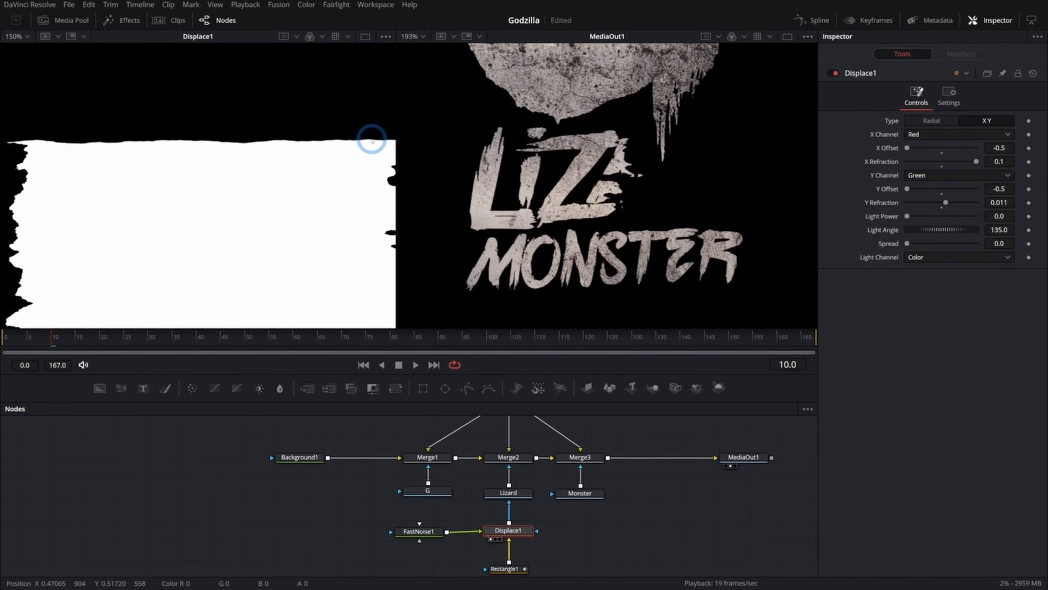
{"action": "left_click_drag", "start_coordinate": [372, 139], "coordinate": [303, 126]}
{"action": "scroll", "coordinate": [373, 199], "scroll_direction": "down", "scroll_amount": 2}
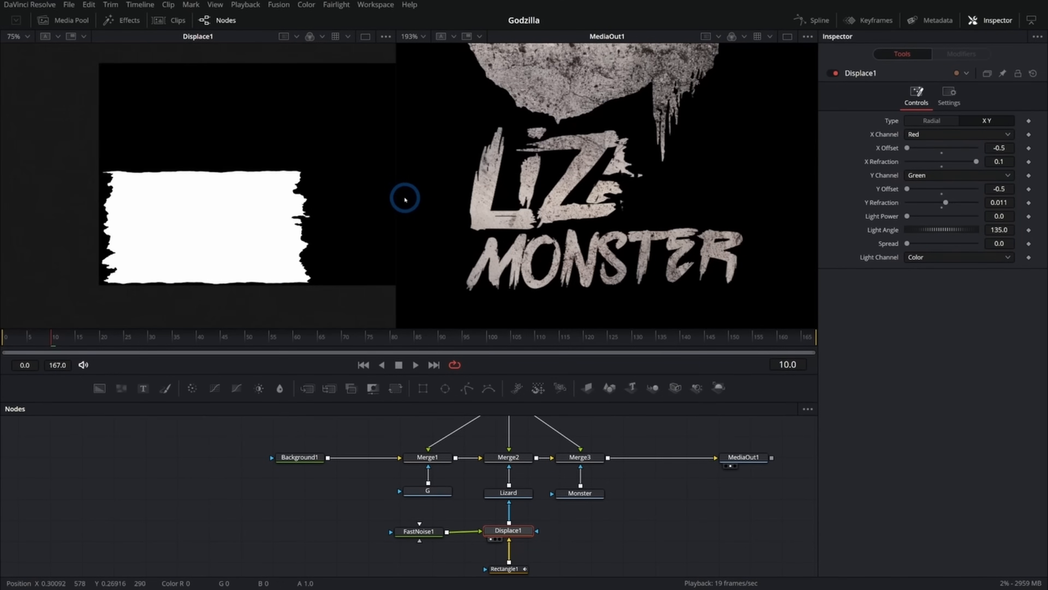
Play the title animation from frame 0 to review the roughened wipe on the Lizard text.
{"action": "left_click", "coordinate": [4, 338]}
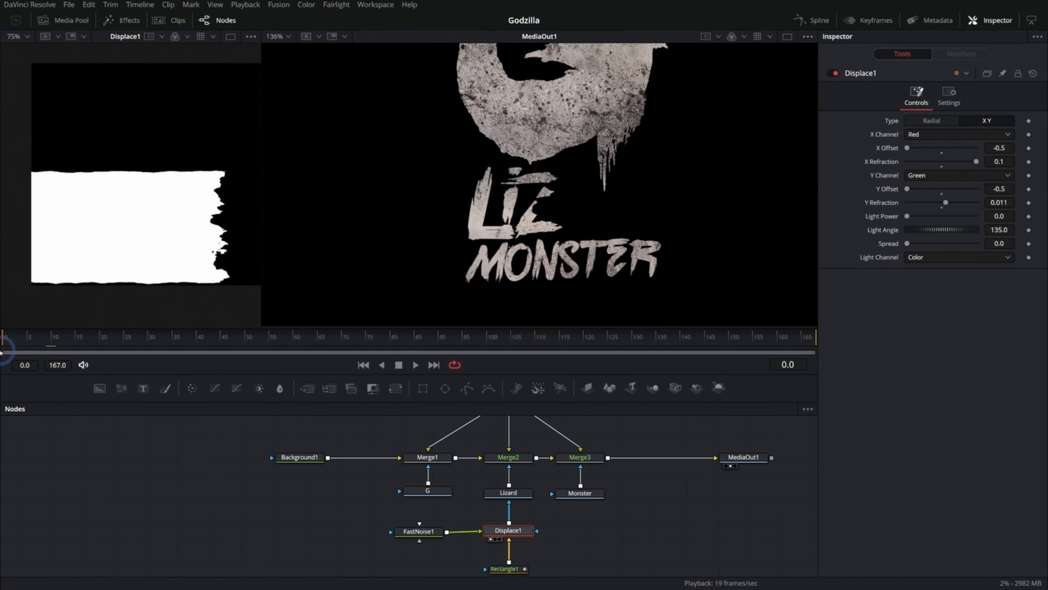
{"action": "key", "text": "space"}
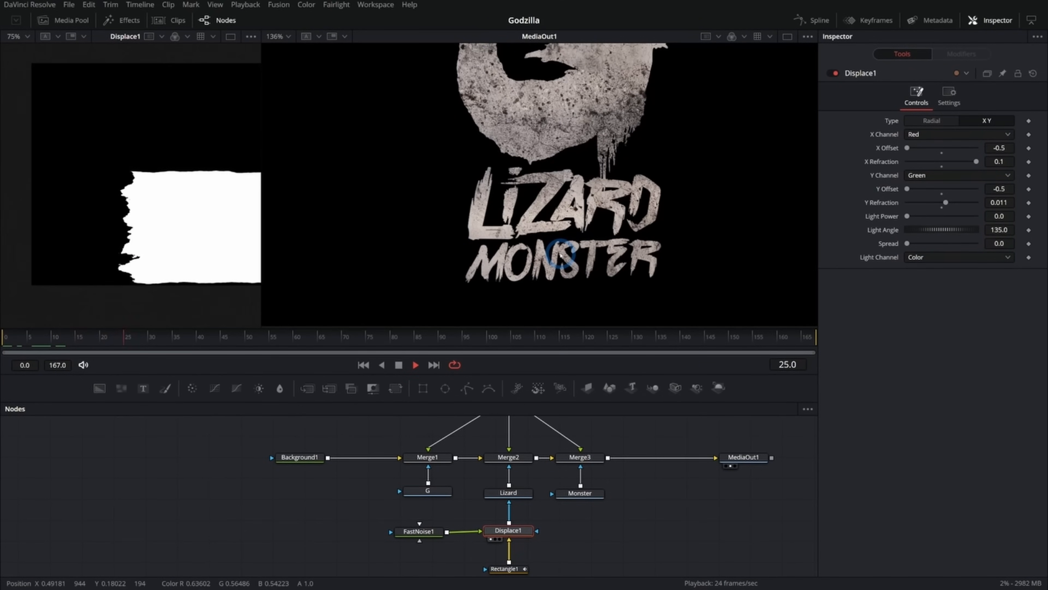
{"action": "left_click", "coordinate": [3, 344]}
{"action": "key", "text": "space"}
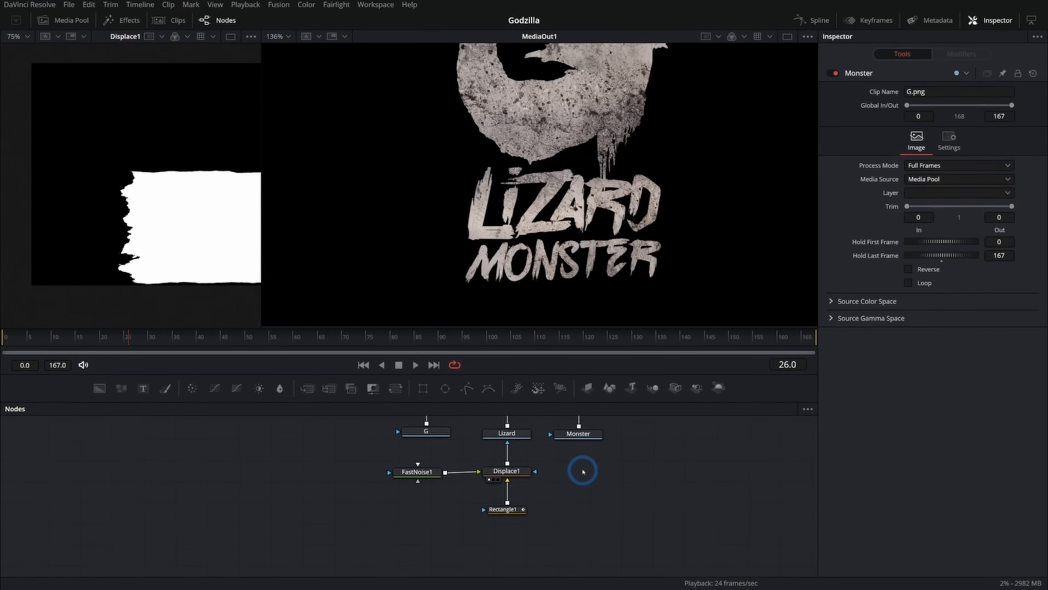
Group the Displace1, FastNoise1 and Rectangle1 nodes, place the group below Lizard, and rename it Paint_On.
{"action": "left_click_drag", "start_coordinate": [573, 457], "coordinate": [375, 552]}
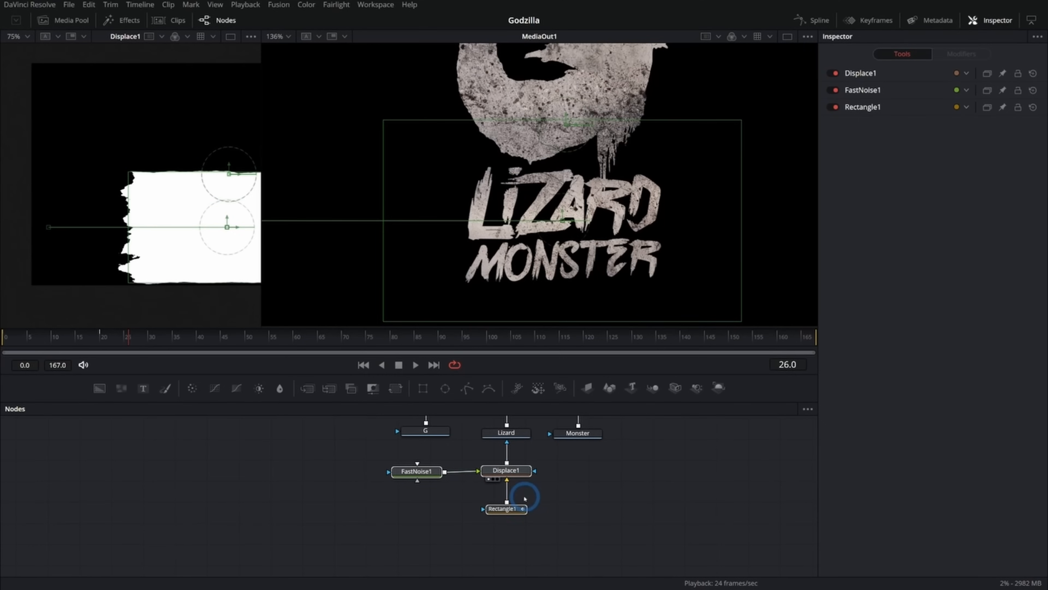
{"action": "left_click_drag", "start_coordinate": [505, 471], "coordinate": [506, 491]}
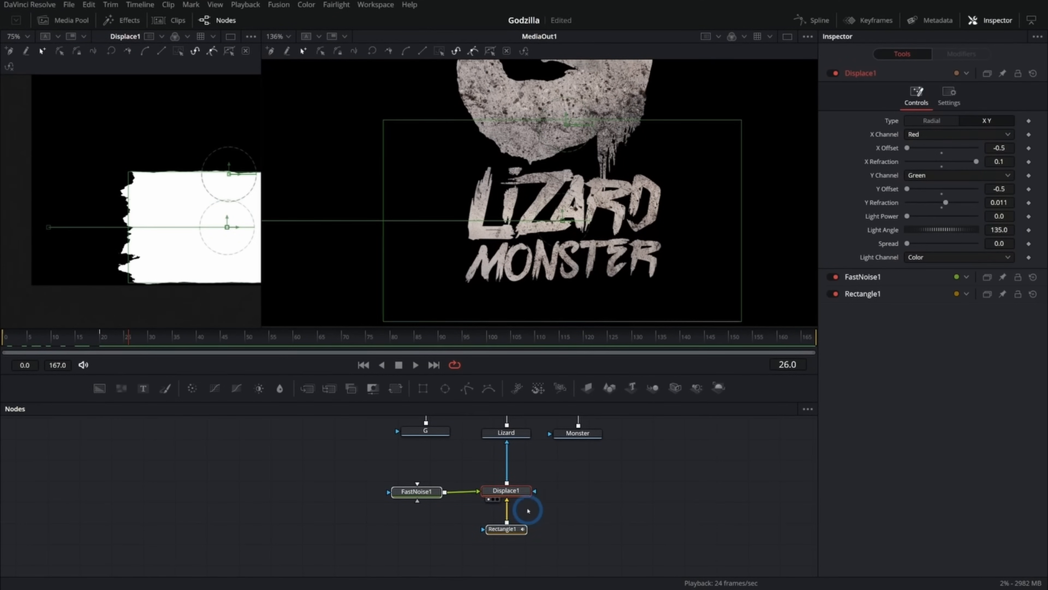
{"action": "key", "text": "ctrl+g"}
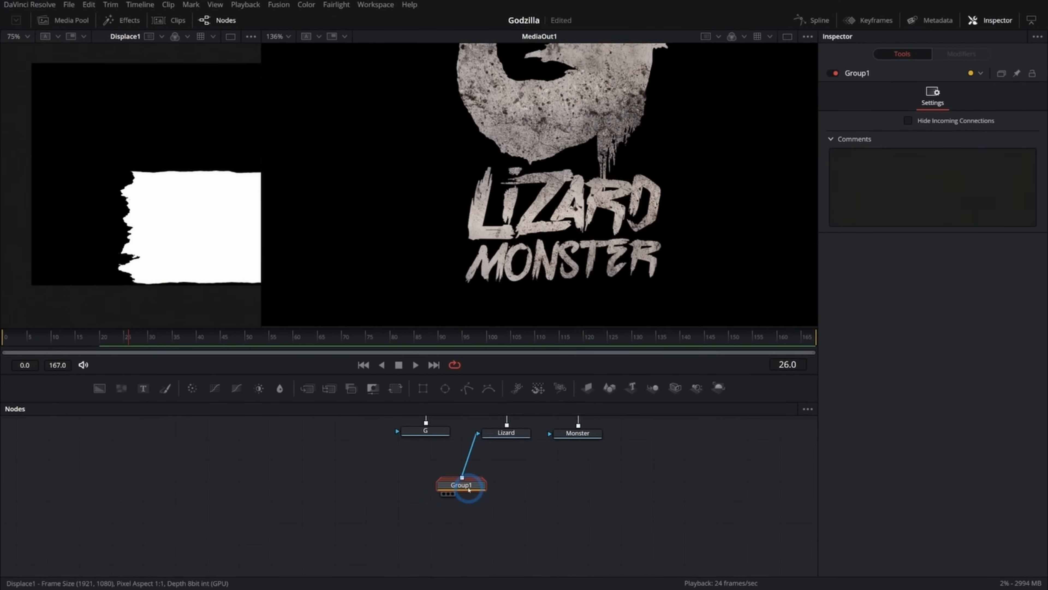
{"action": "left_click_drag", "start_coordinate": [474, 491], "coordinate": [517, 495]}
{"action": "key", "text": "F2"}
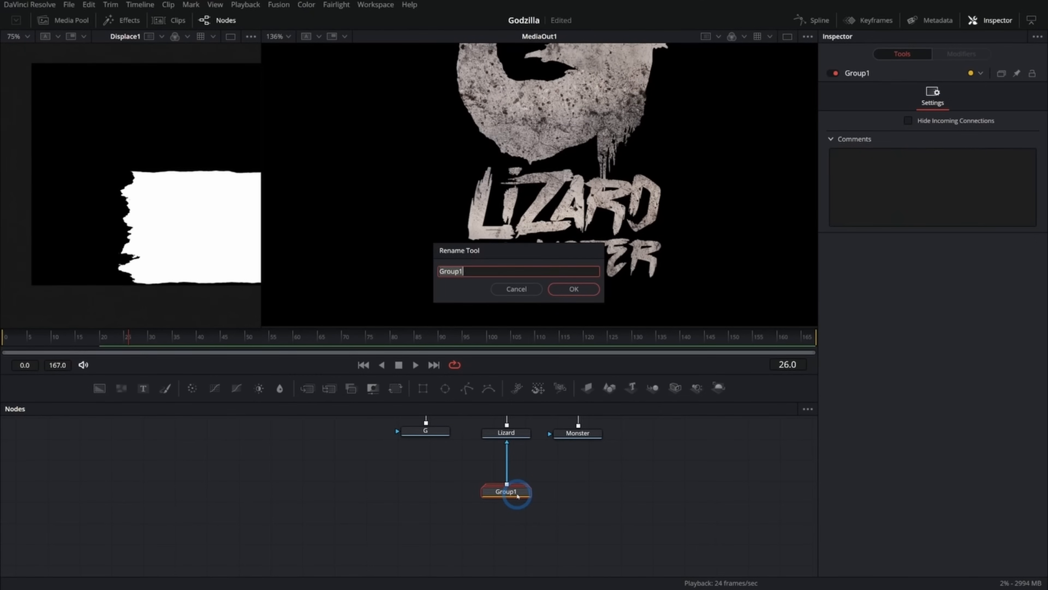
{"action": "type", "text": "Paint_On"}
{"action": "key", "text": "Return"}
Try masking the Monster node with the same Paint_On group, check the wipe at frame 9, and disconnect it again.
{"action": "mouse_move", "coordinate": [507, 485]}
{"action": "left_mouse_down"}
{"action": "mouse_move", "coordinate": [539, 495]}
{"action": "mouse_move", "coordinate": [578, 432]}
{"action": "left_mouse_up"}
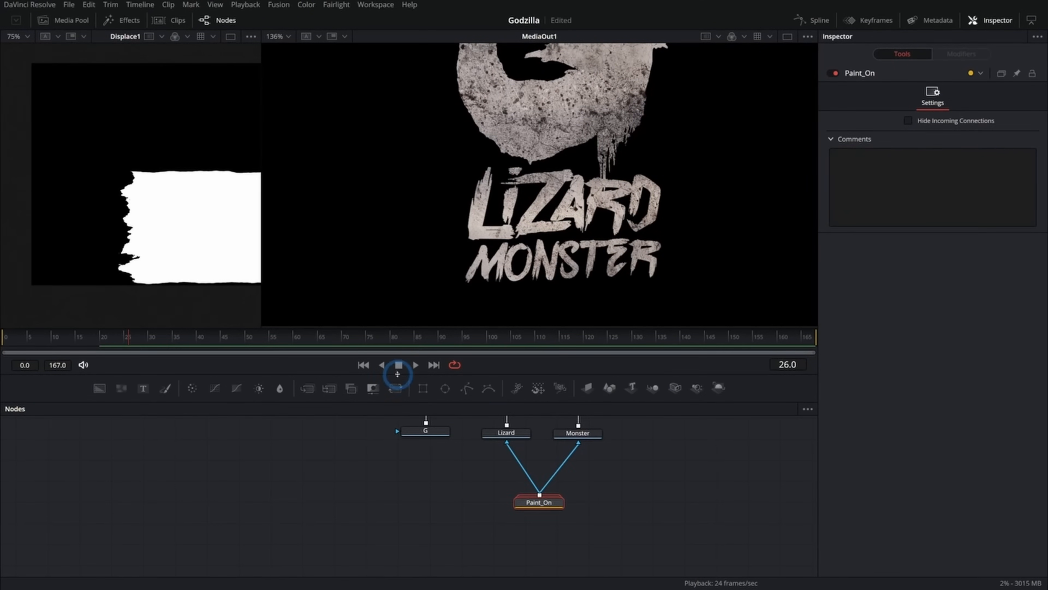
{"action": "left_click", "coordinate": [399, 365]}
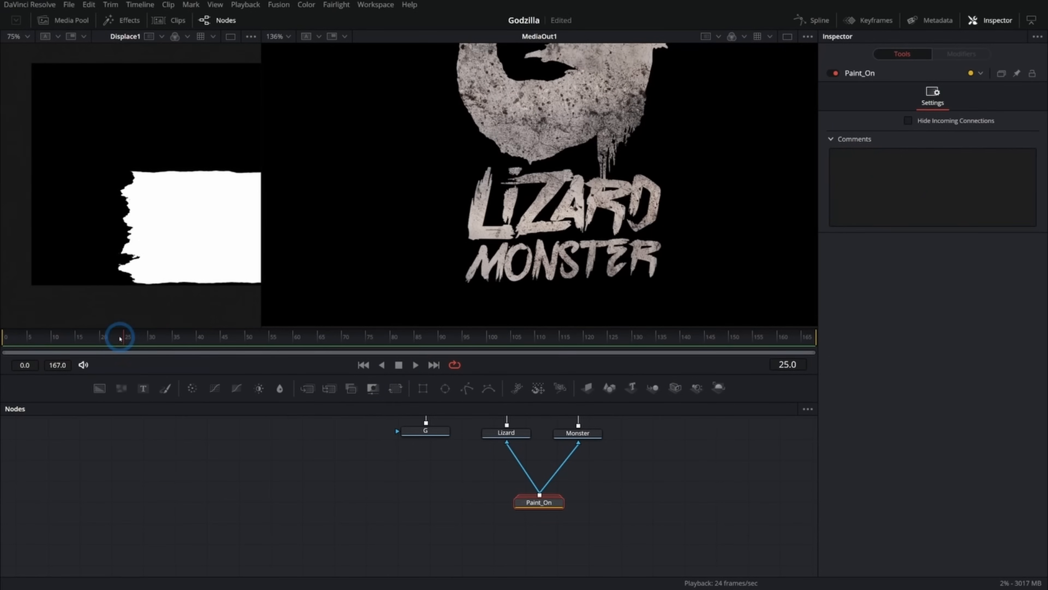
{"action": "left_click_drag", "start_coordinate": [120, 339], "coordinate": [45, 338]}
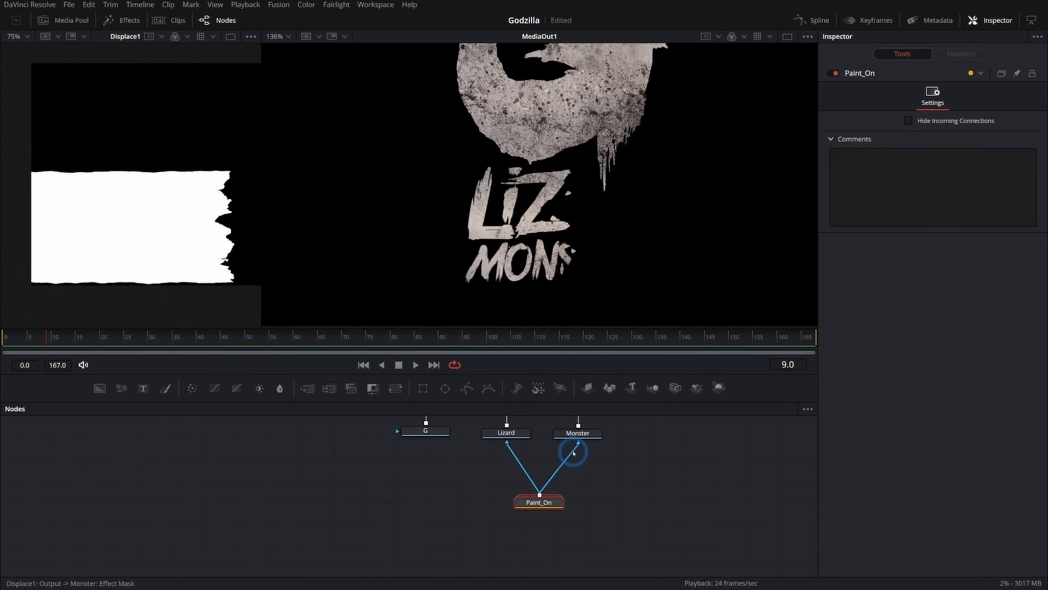
{"action": "left_click_drag", "start_coordinate": [574, 453], "coordinate": [566, 468]}
{"action": "left_click_drag", "start_coordinate": [549, 505], "coordinate": [516, 505]}
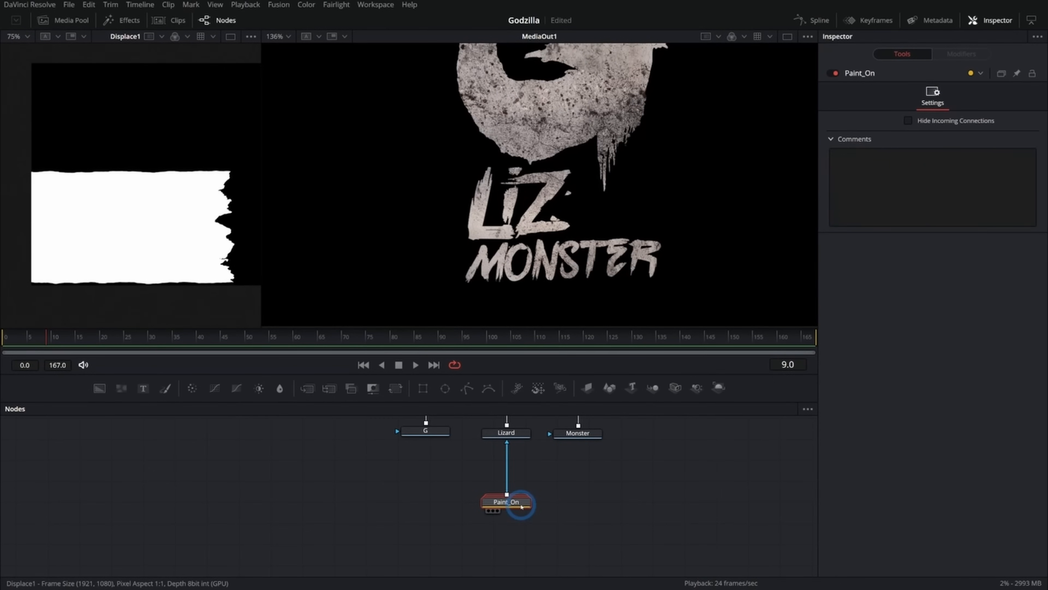
Duplicate the Paint_On group, connect the copy to Monster as its effect mask, and rename it Paint_On_2.
{"action": "left_click", "coordinate": [569, 497]}
{"action": "key", "text": "ctrl+v"}
{"action": "left_click_drag", "start_coordinate": [602, 499], "coordinate": [578, 432]}
{"action": "key", "text": "F2"}
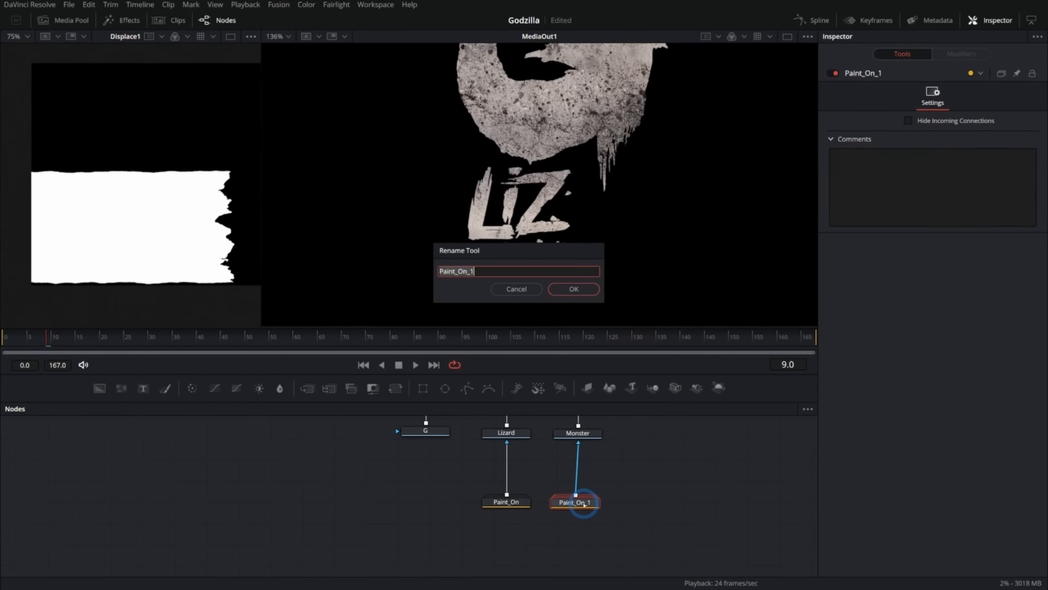
{"action": "type", "text": "2"}
{"action": "key", "text": "Return"}
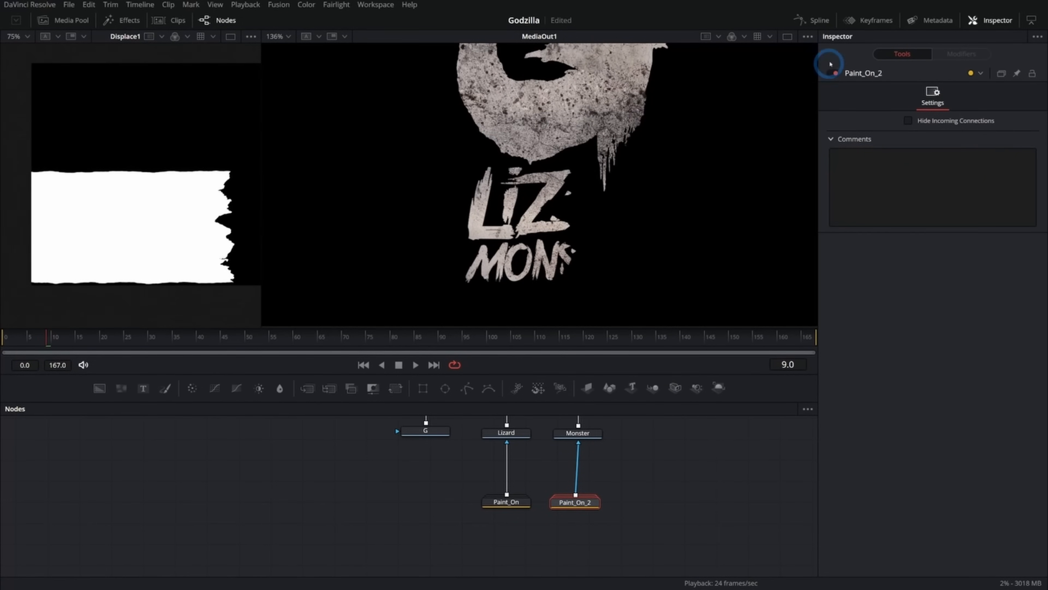
Open the Keyframes editor with both Paint_On and Paint_On_2 selected and fit their bars to the available width.
{"action": "left_click", "coordinate": [869, 21]}
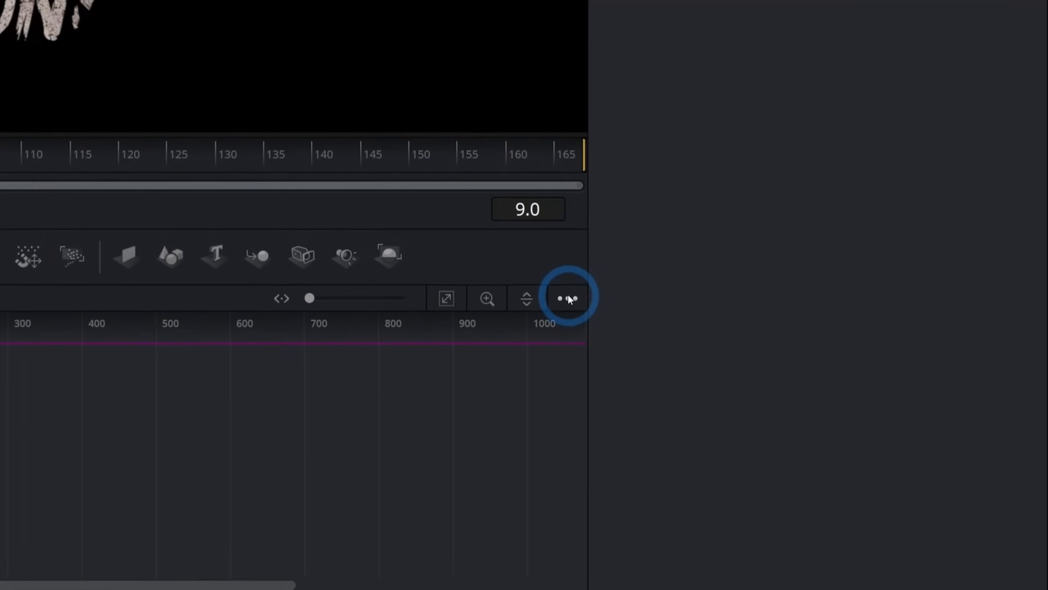
{"action": "left_click", "coordinate": [808, 409]}
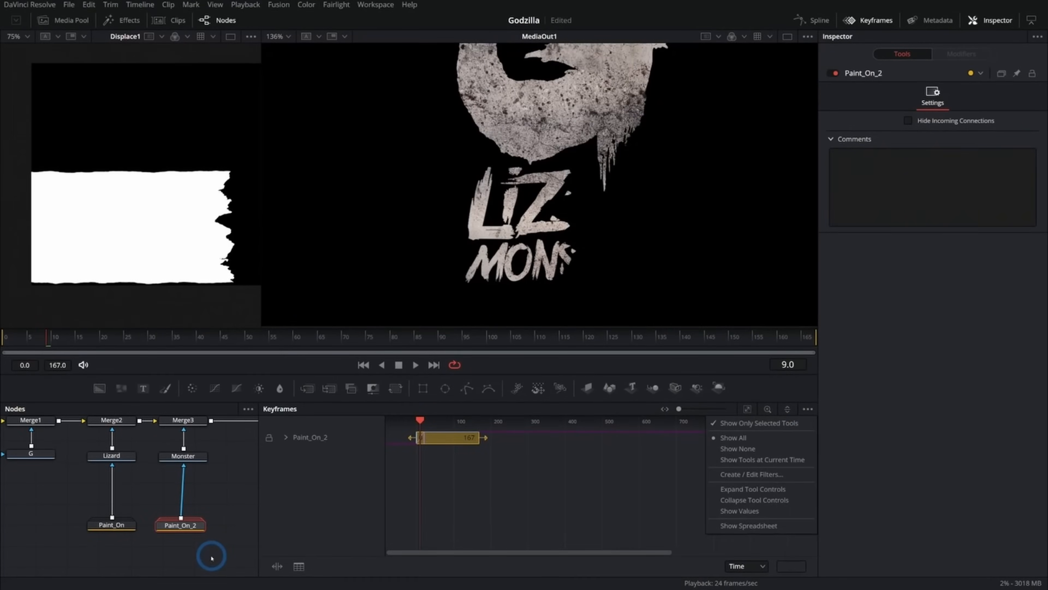
{"action": "left_click", "coordinate": [212, 559]}
{"action": "mouse_move", "coordinate": [234, 549]}
{"action": "left_mouse_down"}
{"action": "mouse_move", "coordinate": [87, 534]}
{"action": "mouse_move", "coordinate": [84, 525]}
{"action": "mouse_move", "coordinate": [94, 529]}
{"action": "left_mouse_up"}
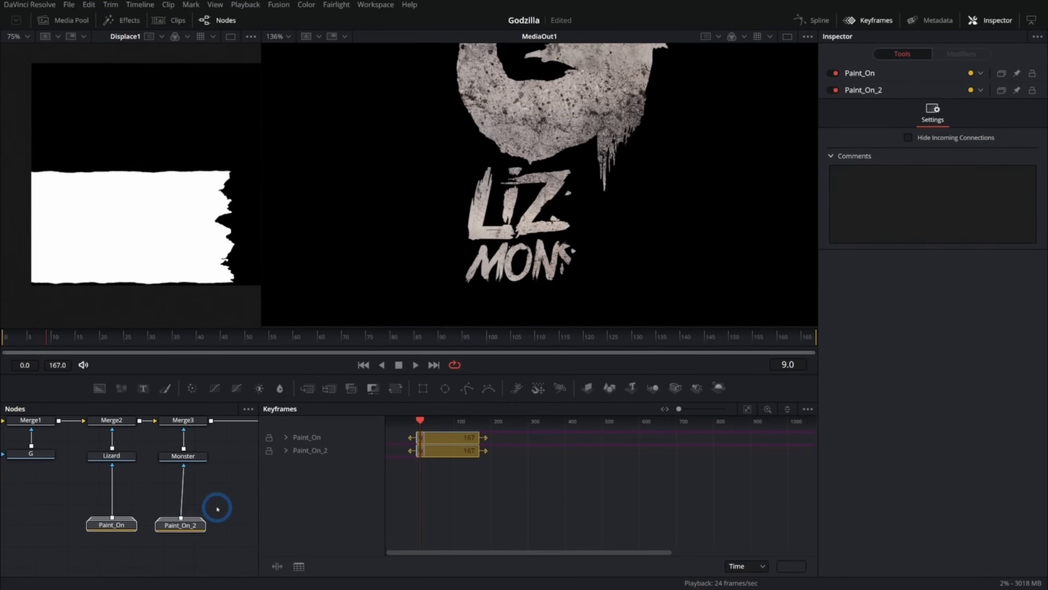
{"action": "left_click", "coordinate": [747, 409]}
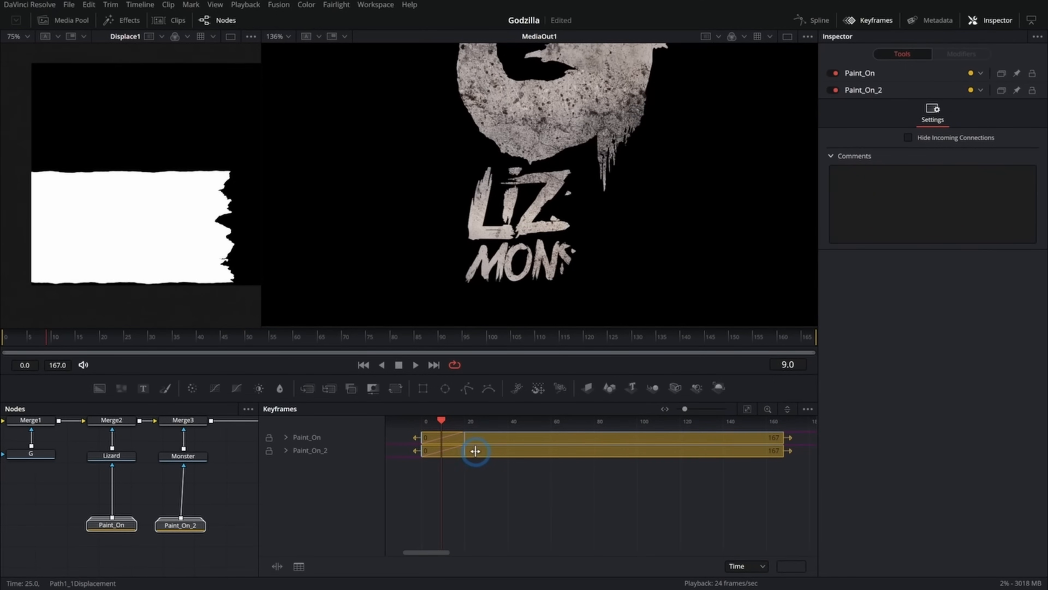
Shift the Paint_On_2 bar in the Keyframes editor so that it starts at frame 30.
{"action": "left_click_drag", "start_coordinate": [475, 451], "coordinate": [496, 451]}
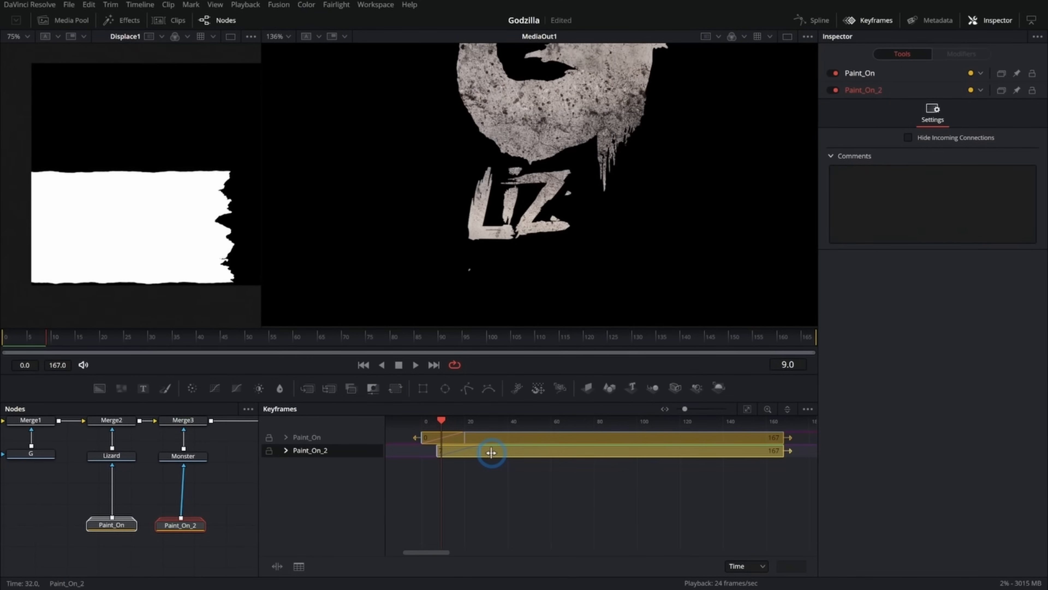
{"action": "left_click_drag", "start_coordinate": [495, 453], "coordinate": [543, 453]}
{"action": "left_click", "coordinate": [507, 504]}
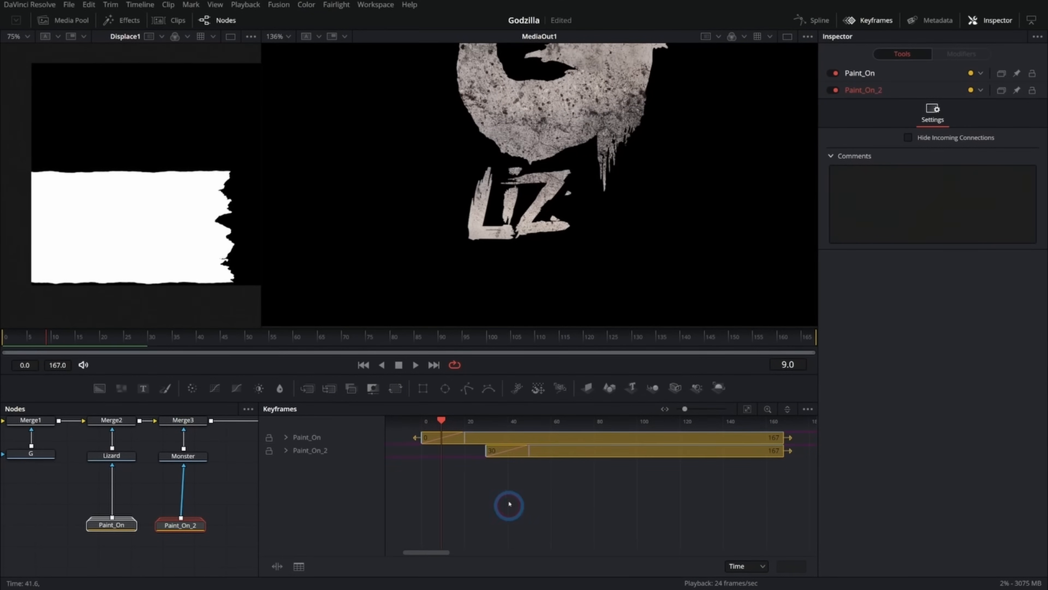
Play the animation from frame 0 to check the timing between the Lizard and Monster wipes.
{"action": "left_click", "coordinate": [409, 365]}
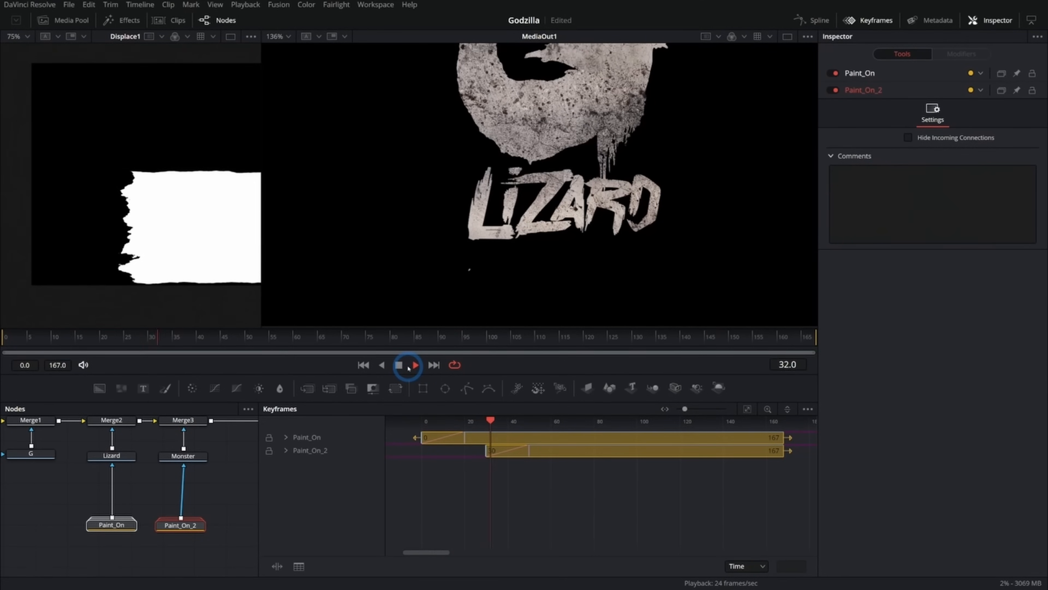
{"action": "left_click_drag", "start_coordinate": [111, 337], "coordinate": [3, 338]}
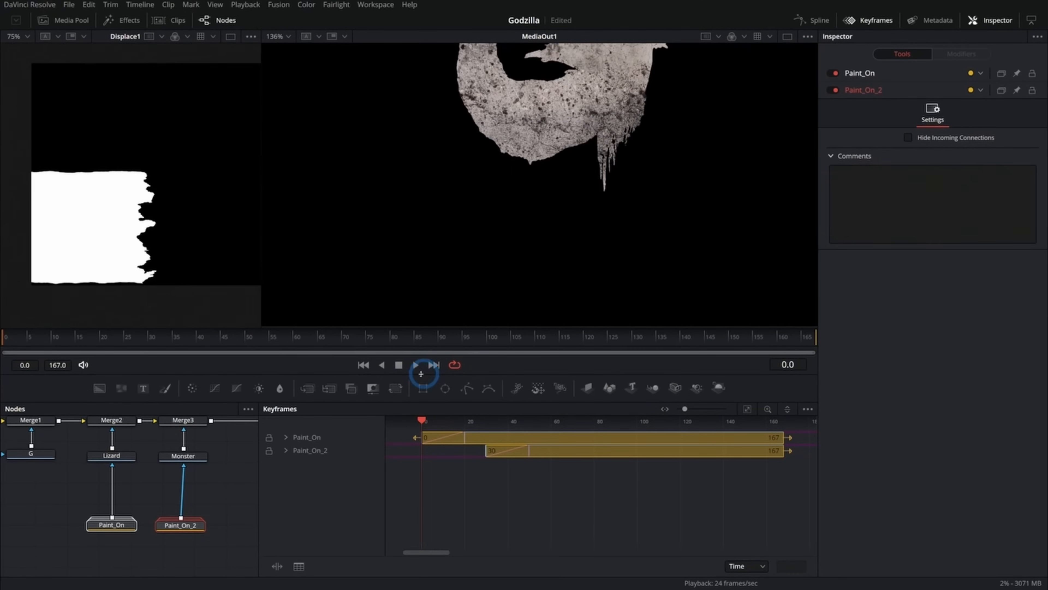
{"action": "left_click", "coordinate": [416, 365]}
{"action": "left_click", "coordinate": [399, 365]}
Retime the wipes so Paint_On starts at frame 20 and Paint_On_2 at frame 42, and play the result.
{"action": "left_click", "coordinate": [530, 438]}
{"action": "left_click_drag", "start_coordinate": [530, 438], "coordinate": [611, 454]}
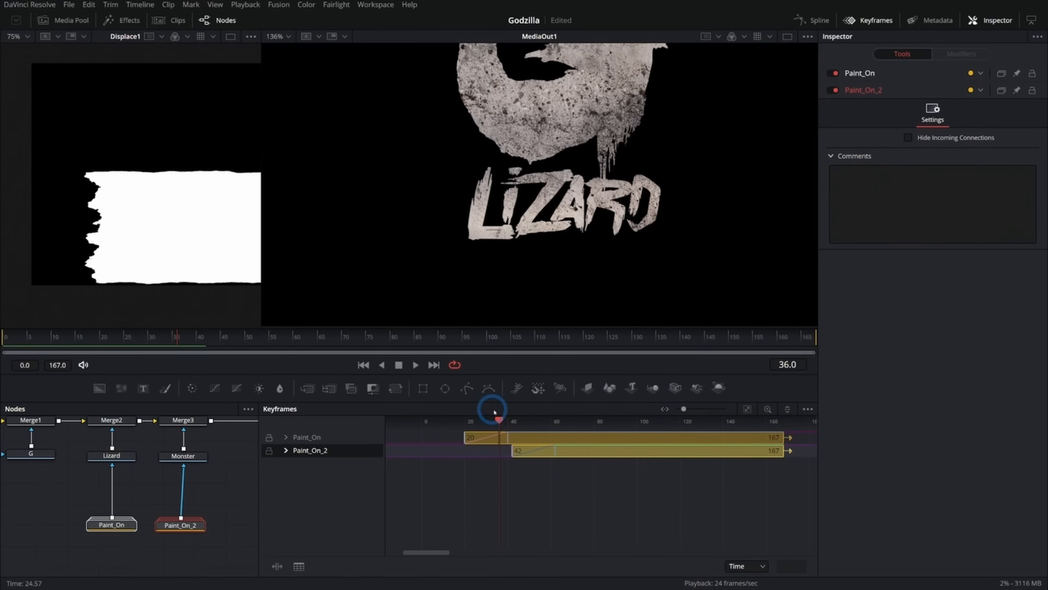
{"action": "key", "text": "space"}
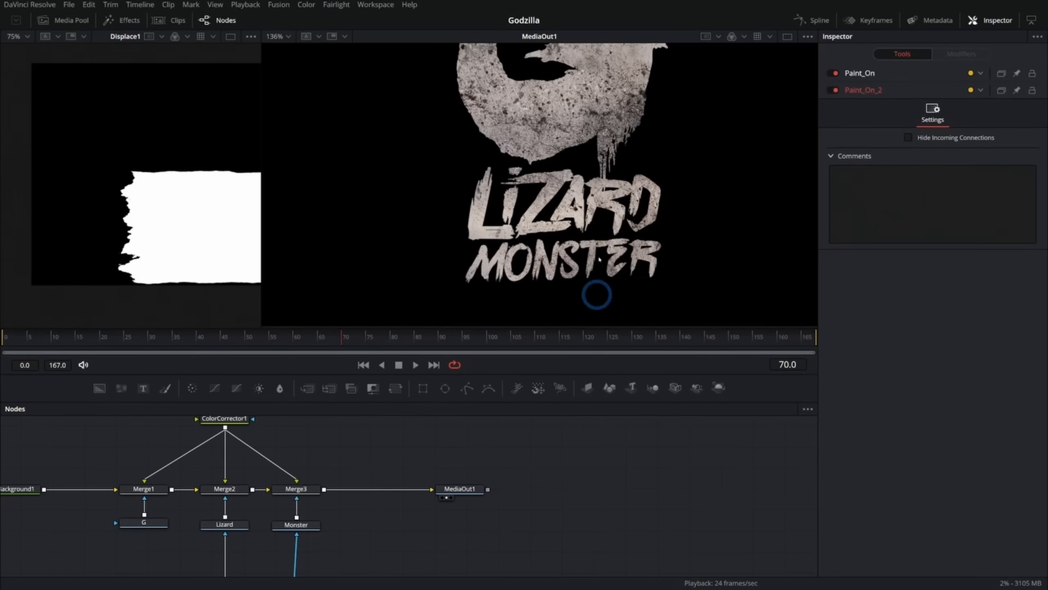
Add a Polygon mask node below G and connect it as G's effect mask.
{"action": "scroll", "coordinate": [654, 222], "scroll_direction": "up", "scroll_amount": 3}
{"action": "mouse_move", "coordinate": [196, 541]}
{"action": "left_mouse_down"}
{"action": "mouse_move", "coordinate": [381, 507]}
{"action": "mouse_move", "coordinate": [371, 501]}
{"action": "mouse_move", "coordinate": [438, 485]}
{"action": "left_mouse_up"}
{"action": "scroll", "coordinate": [399, 500], "scroll_direction": "up", "scroll_amount": 3}
{"action": "left_click", "coordinate": [438, 485]}
{"action": "left_click_drag", "start_coordinate": [466, 390], "coordinate": [393, 474]}
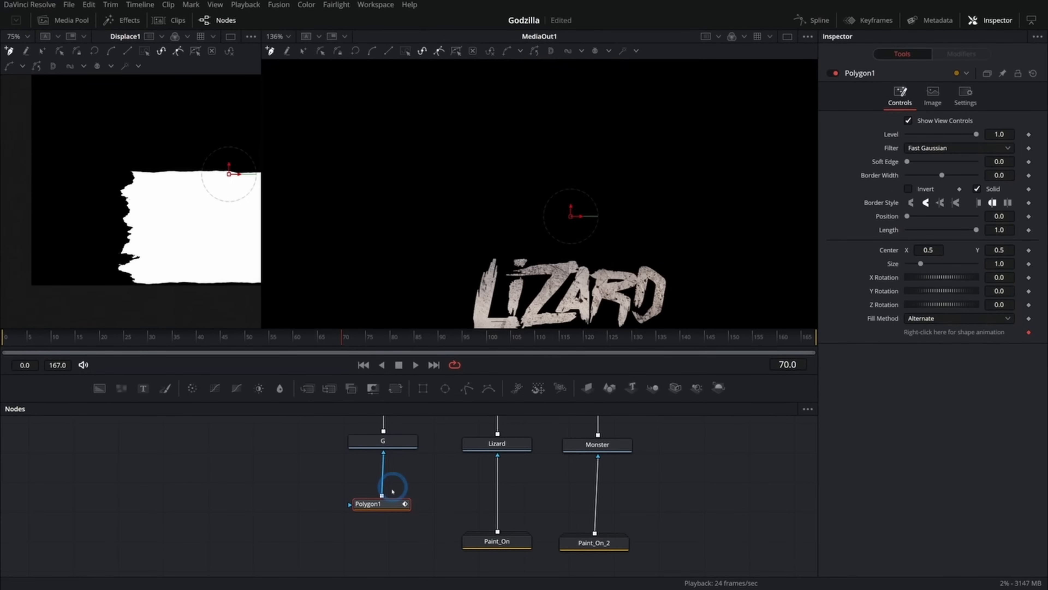
Disable Polygon1 to reveal the emblem and trace an open mask path along the G's brush stroke, ending at its lower drips.
{"action": "left_click", "coordinate": [835, 73]}
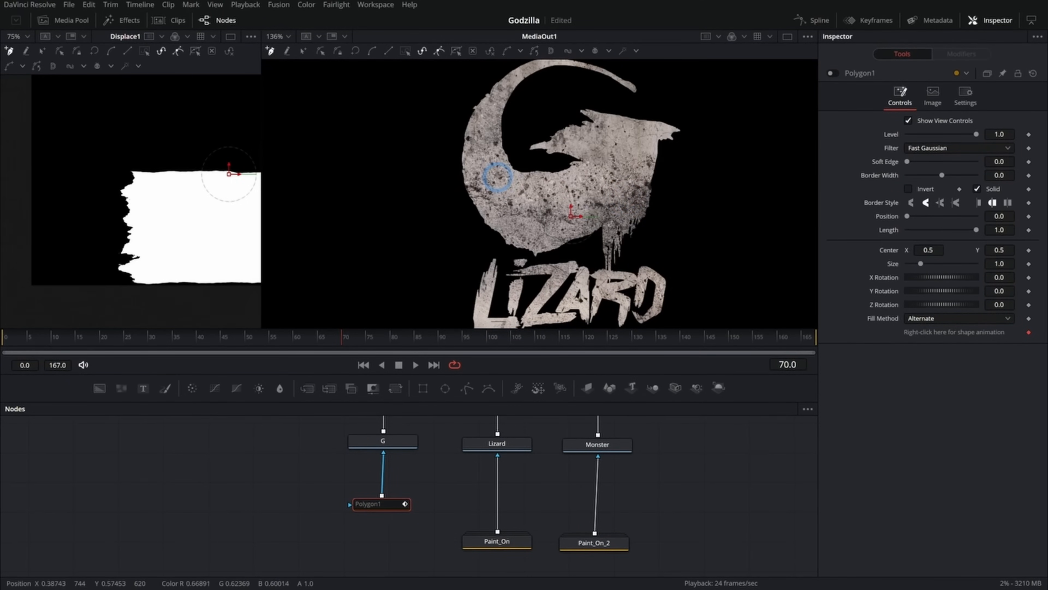
{"action": "left_click_drag", "start_coordinate": [498, 177], "coordinate": [491, 229]}
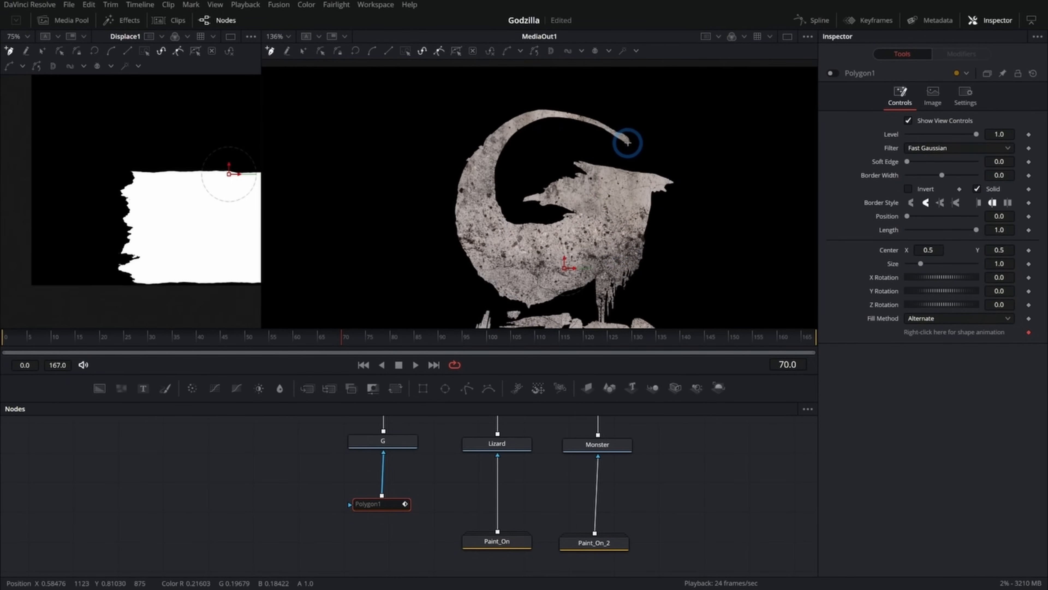
{"action": "left_click", "coordinate": [637, 129]}
{"action": "left_click_drag", "start_coordinate": [516, 105], "coordinate": [463, 136]}
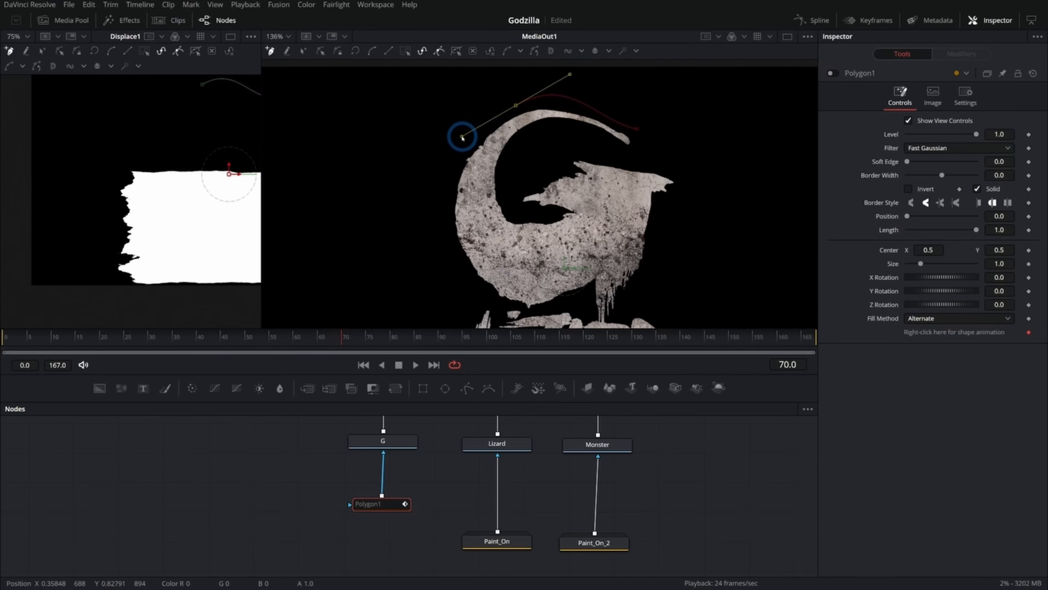
{"action": "left_click_drag", "start_coordinate": [458, 234], "coordinate": [472, 264]}
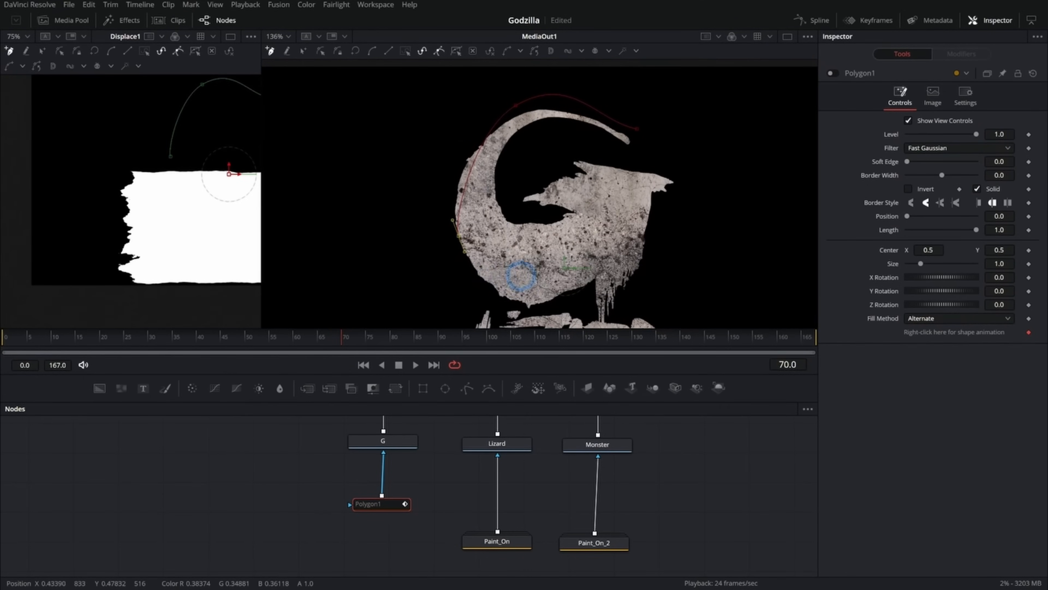
{"action": "left_click_drag", "start_coordinate": [546, 181], "coordinate": [543, 182]}
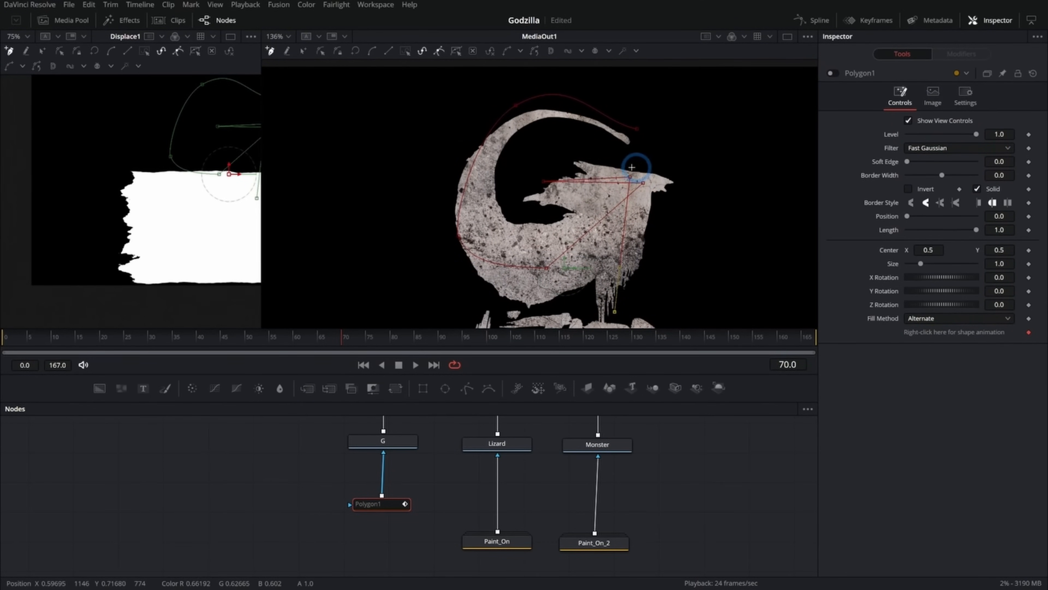
{"action": "left_click_drag", "start_coordinate": [652, 265], "coordinate": [645, 250]}
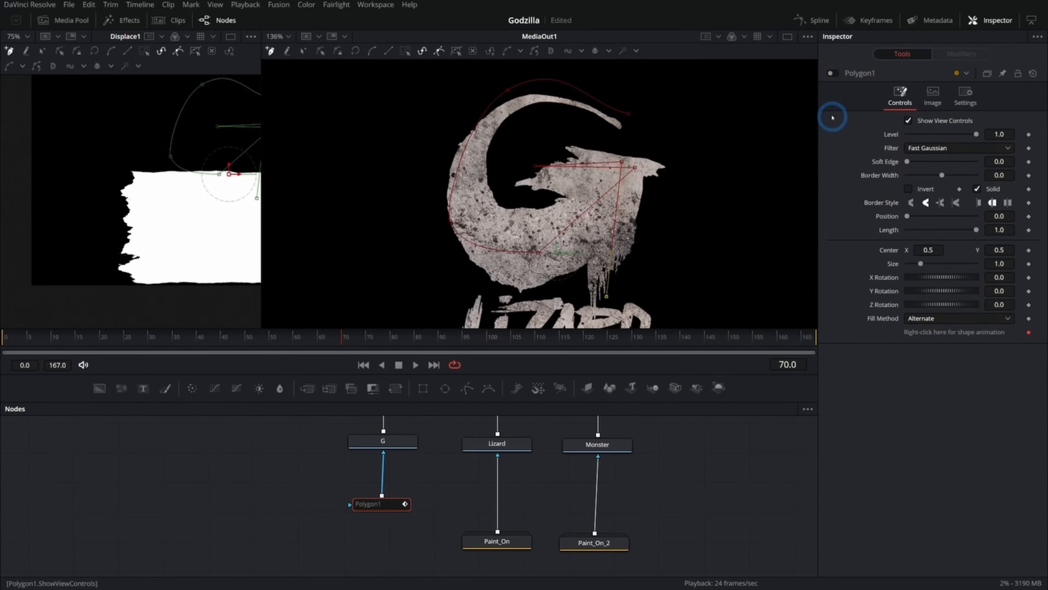
Re-enable Polygon1, turn off Solid, set its Border Width to 0.07, and show the mask in the first viewer.
{"action": "left_click", "coordinate": [831, 74]}
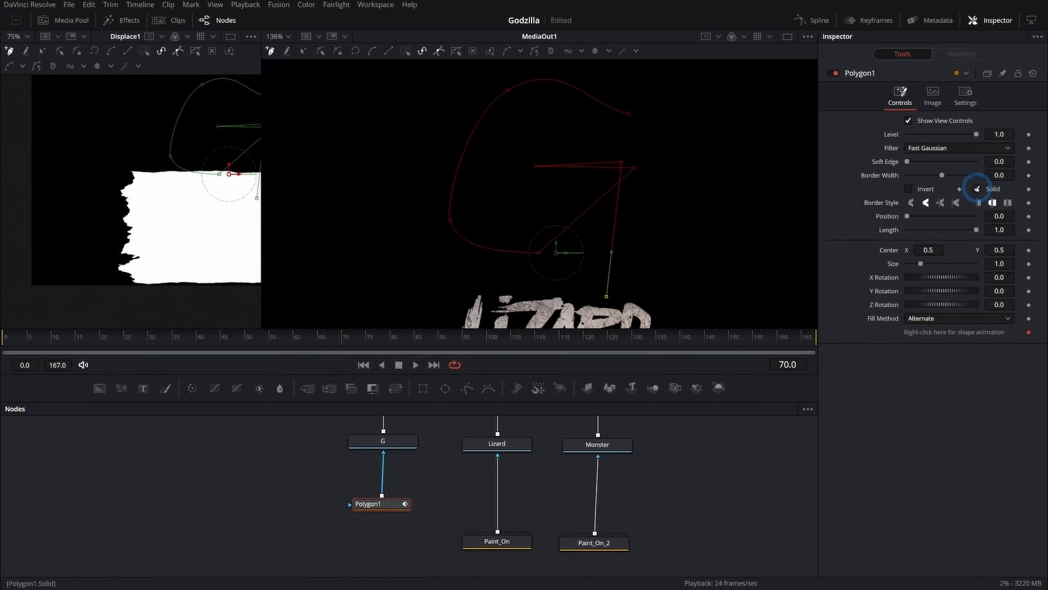
{"action": "left_click_drag", "start_coordinate": [942, 176], "coordinate": [954, 175]}
{"action": "key", "text": "1"}
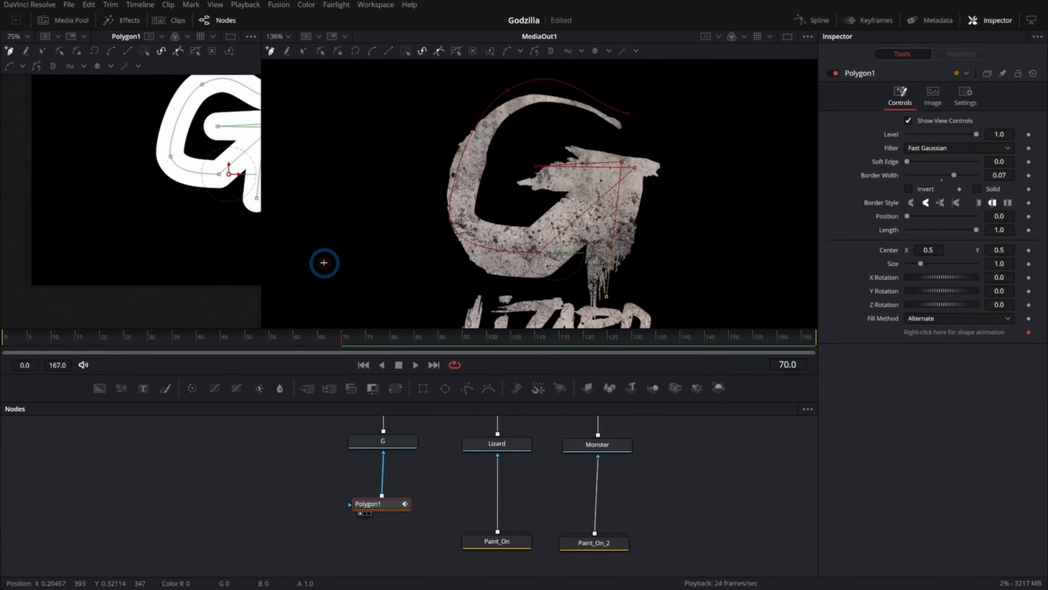
{"action": "left_click_drag", "start_coordinate": [229, 227], "coordinate": [133, 284]}
{"action": "scroll", "coordinate": [156, 240], "scroll_direction": "up", "scroll_amount": 2}
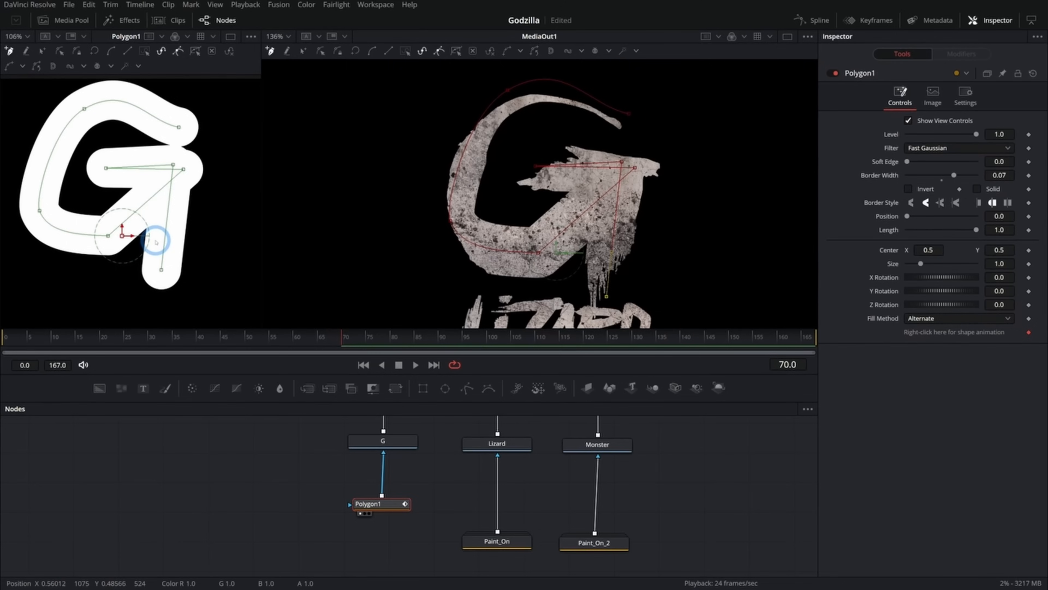
{"action": "left_click_drag", "start_coordinate": [155, 241], "coordinate": [157, 260]}
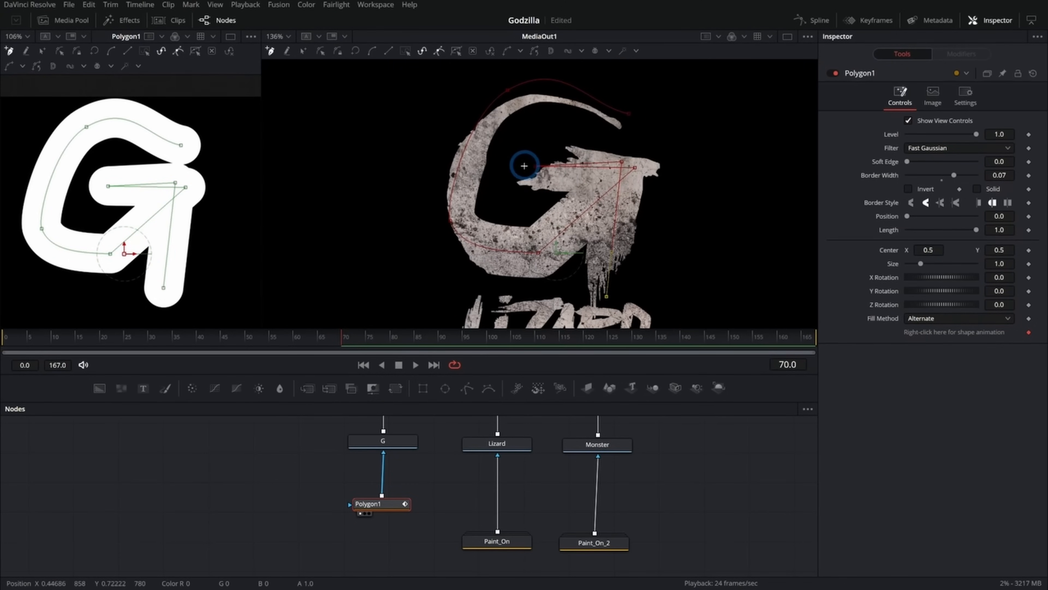
Widen Polygon1's Border Width to 0.13 and reposition the path points around the outer curve so the stroke covers the G.
{"action": "left_click_drag", "start_coordinate": [954, 175], "coordinate": [957, 176]}
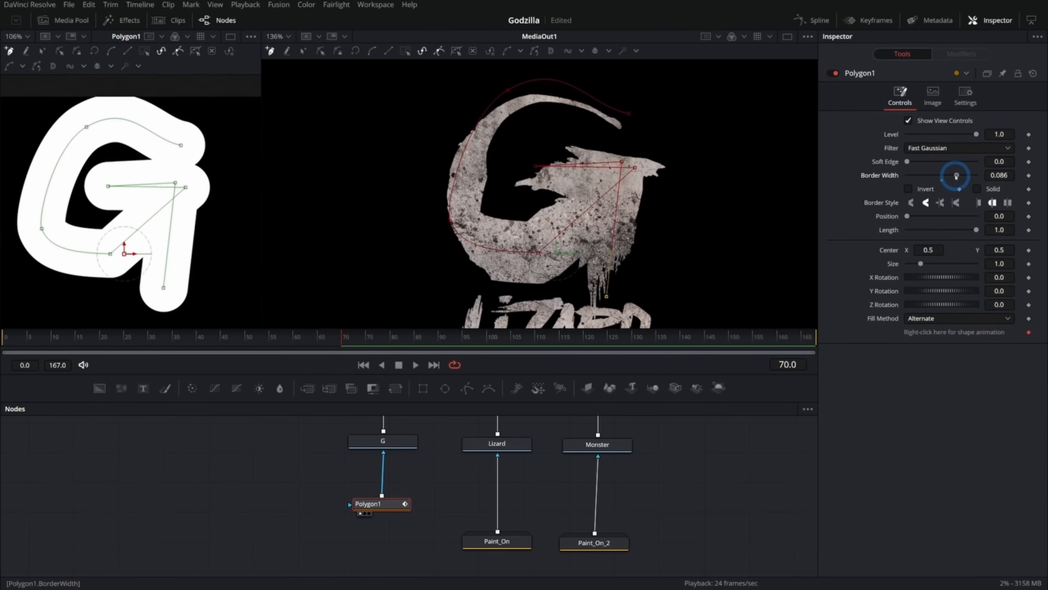
{"action": "left_click_drag", "start_coordinate": [474, 210], "coordinate": [467, 217]}
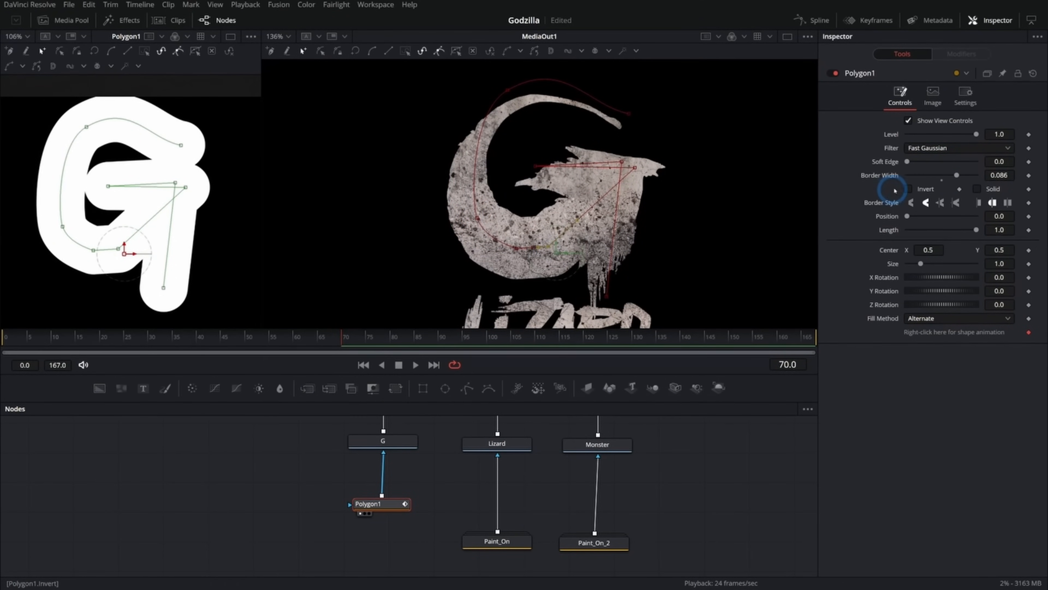
{"action": "left_click_drag", "start_coordinate": [957, 175], "coordinate": [963, 177]}
{"action": "left_click_drag", "start_coordinate": [508, 90], "coordinate": [469, 95]}
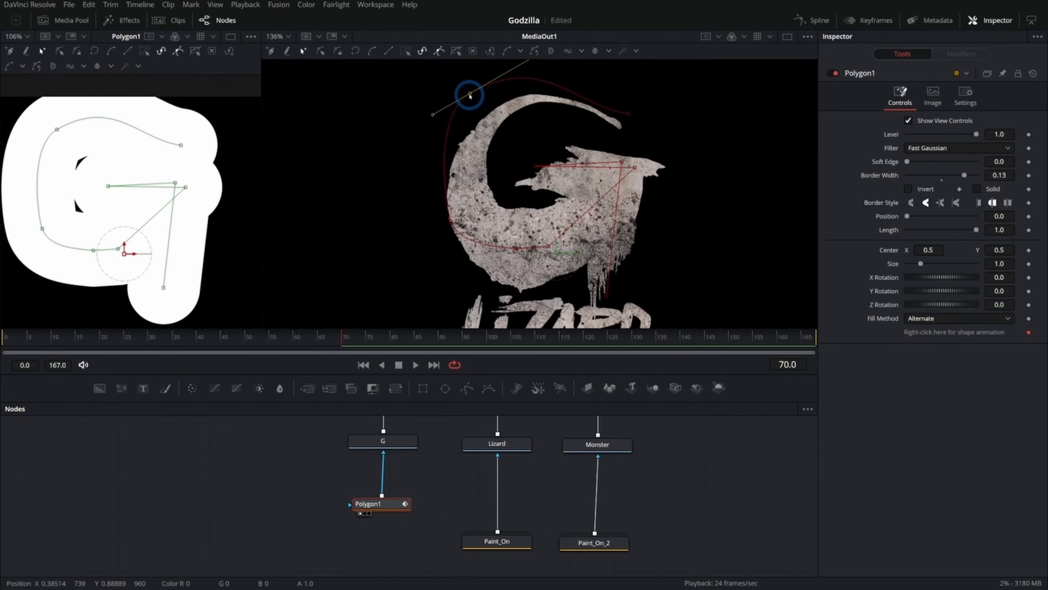
{"action": "mouse_move", "coordinate": [635, 123]}
{"action": "left_mouse_down"}
{"action": "mouse_move", "coordinate": [638, 167]}
{"action": "mouse_move", "coordinate": [583, 143]}
{"action": "mouse_move", "coordinate": [590, 119]}
{"action": "mouse_move", "coordinate": [627, 159]}
{"action": "mouse_move", "coordinate": [642, 139]}
{"action": "mouse_move", "coordinate": [615, 123]}
{"action": "left_mouse_up"}
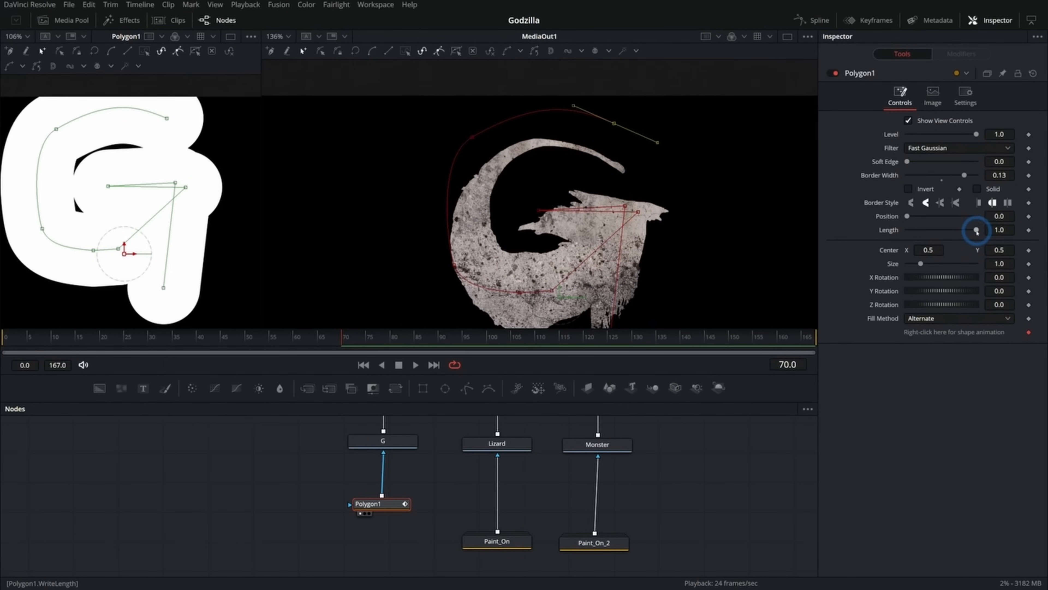
Reduce Polygon1's Length to about 0.55 to test the reveal and switch the border's end caps to flat.
{"action": "mouse_move", "coordinate": [977, 230]}
{"action": "left_mouse_down"}
{"action": "mouse_move", "coordinate": [914, 226]}
{"action": "mouse_move", "coordinate": [945, 218]}
{"action": "left_mouse_up"}
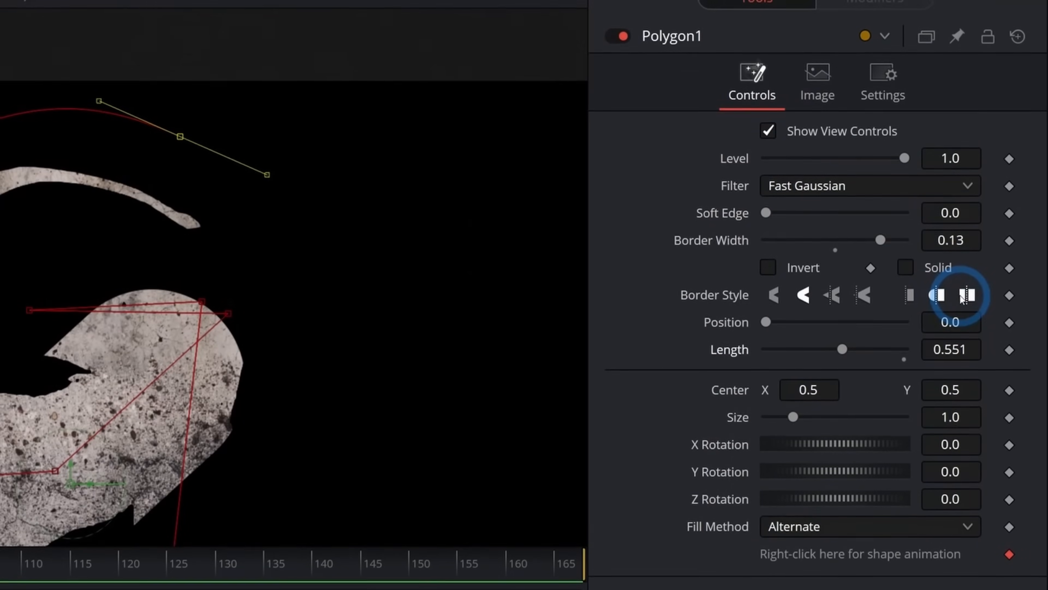
{"action": "left_click", "coordinate": [908, 298]}
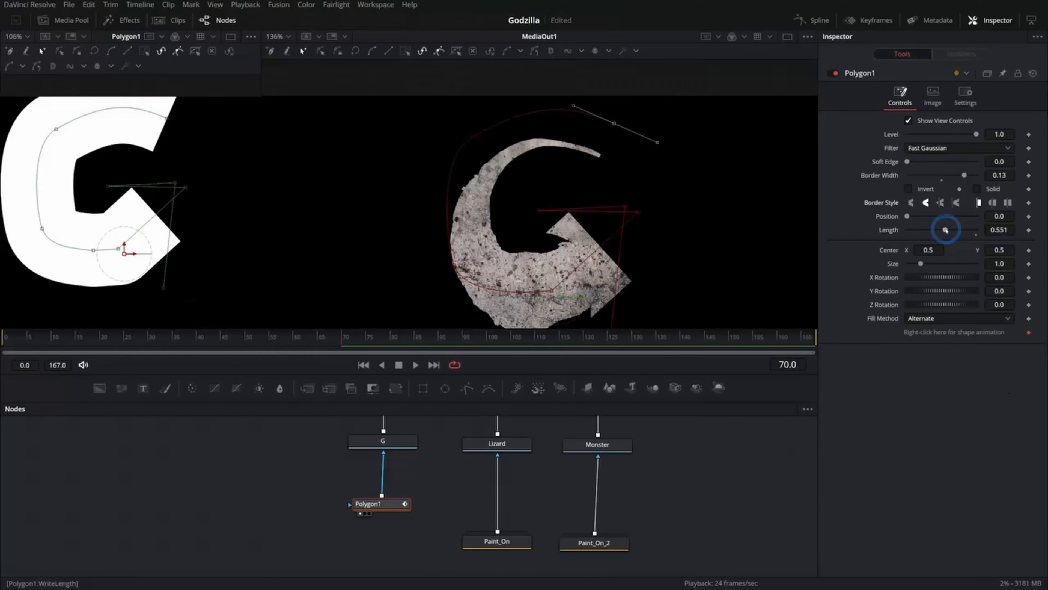
{"action": "left_click_drag", "start_coordinate": [842, 347], "coordinate": [790, 347]}
Adjust the path points at the G's inner corner and lower end while extending Polygon1's Length to 0.969.
{"action": "left_click_drag", "start_coordinate": [919, 230], "coordinate": [963, 229]}
{"action": "left_click_drag", "start_coordinate": [638, 212], "coordinate": [637, 228]}
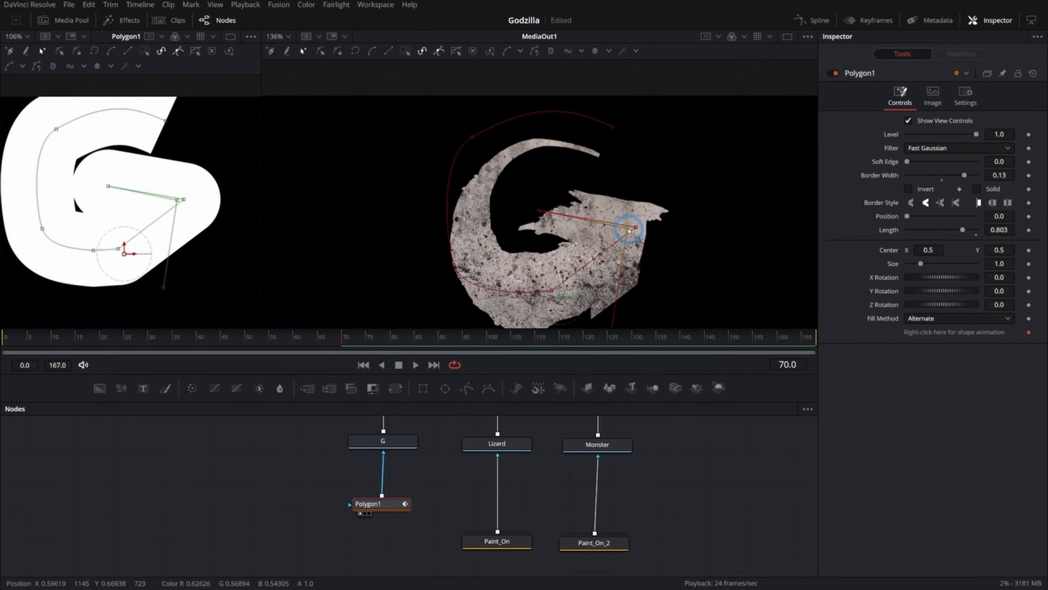
{"action": "mouse_move", "coordinate": [963, 229]}
{"action": "left_mouse_down"}
{"action": "mouse_move", "coordinate": [919, 230]}
{"action": "mouse_move", "coordinate": [974, 230]}
{"action": "mouse_move", "coordinate": [910, 229]}
{"action": "mouse_move", "coordinate": [973, 229]}
{"action": "left_mouse_up"}
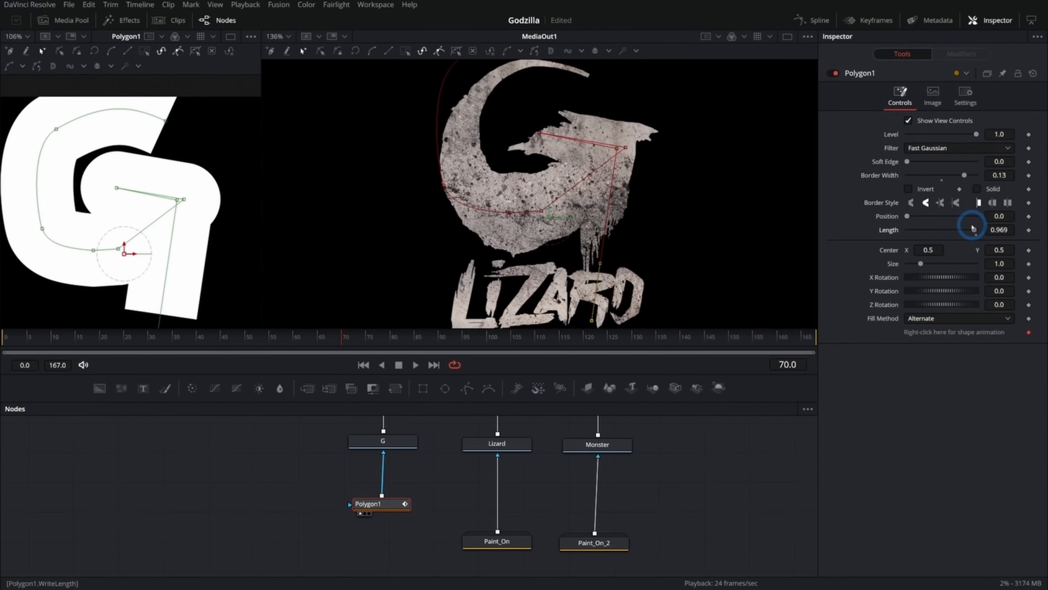
Insert a Displace node between Polygon1 and G, and connect a new FastNoise node to its foreground input, keeping Polygon1 as the main input.
{"action": "left_click_drag", "start_coordinate": [418, 475], "coordinate": [434, 523]}
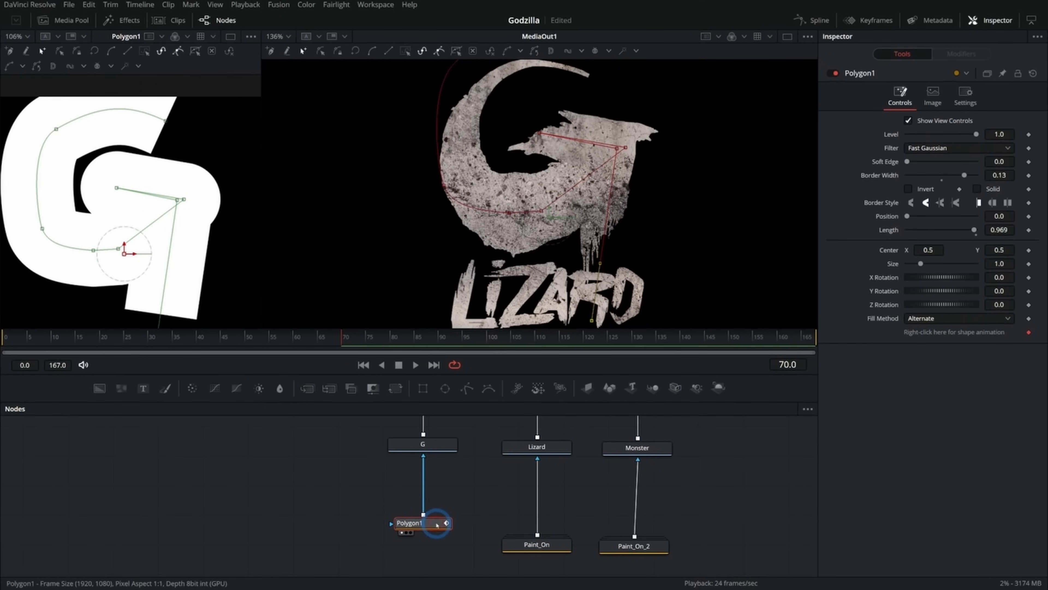
{"action": "key", "text": "shift+space"}
{"action": "type", "text": "disp"}
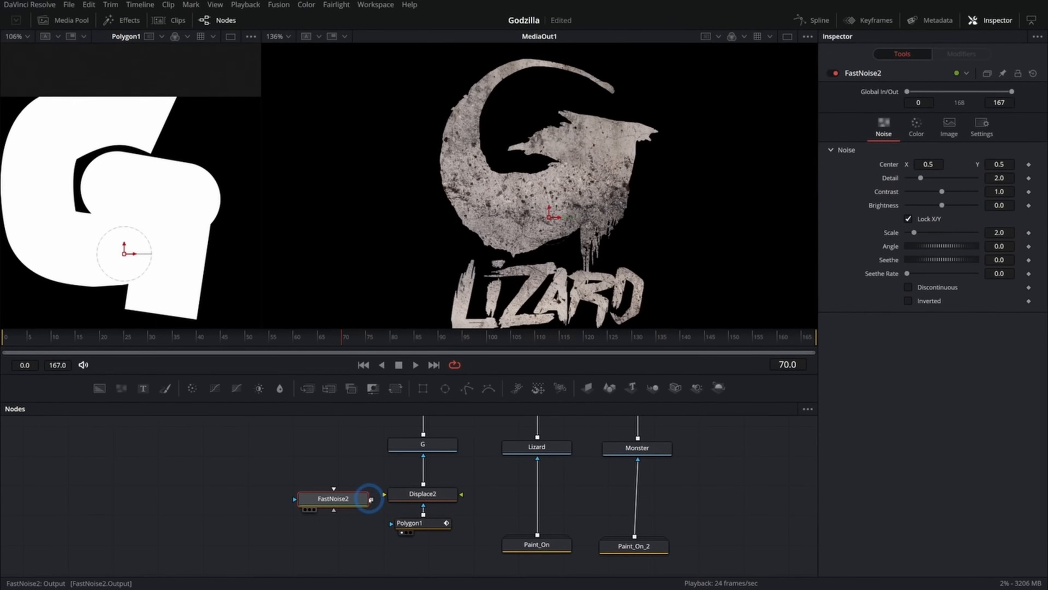
{"action": "left_click_drag", "start_coordinate": [370, 499], "coordinate": [409, 496]}
{"action": "scroll", "coordinate": [415, 510], "scroll_direction": "up", "scroll_amount": 4}
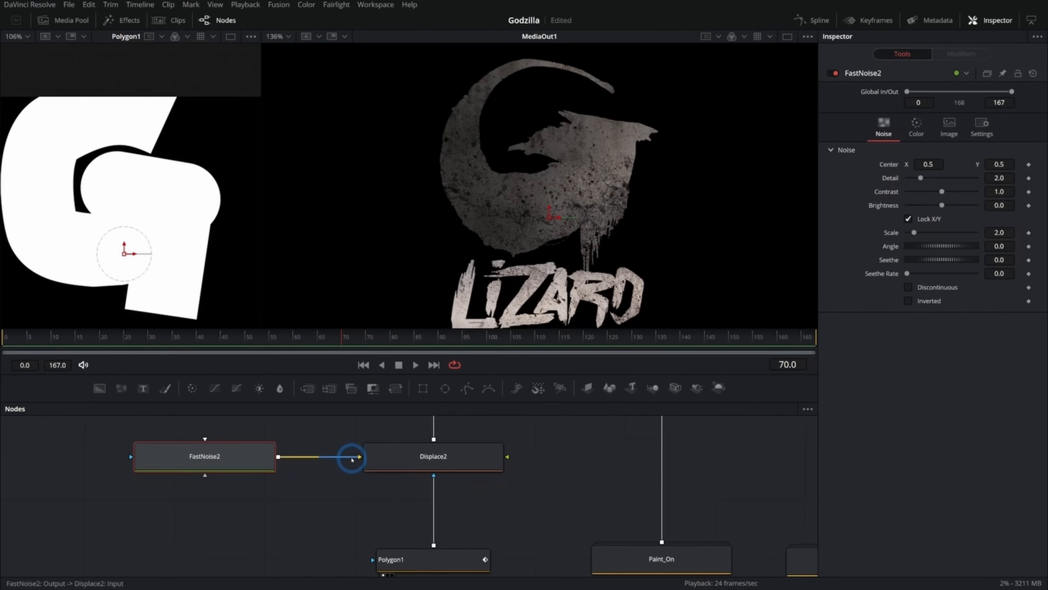
{"action": "left_click_drag", "start_coordinate": [352, 459], "coordinate": [424, 496]}
{"action": "left_click_drag", "start_coordinate": [494, 560], "coordinate": [372, 458]}
{"action": "left_click_drag", "start_coordinate": [278, 457], "coordinate": [360, 458]}
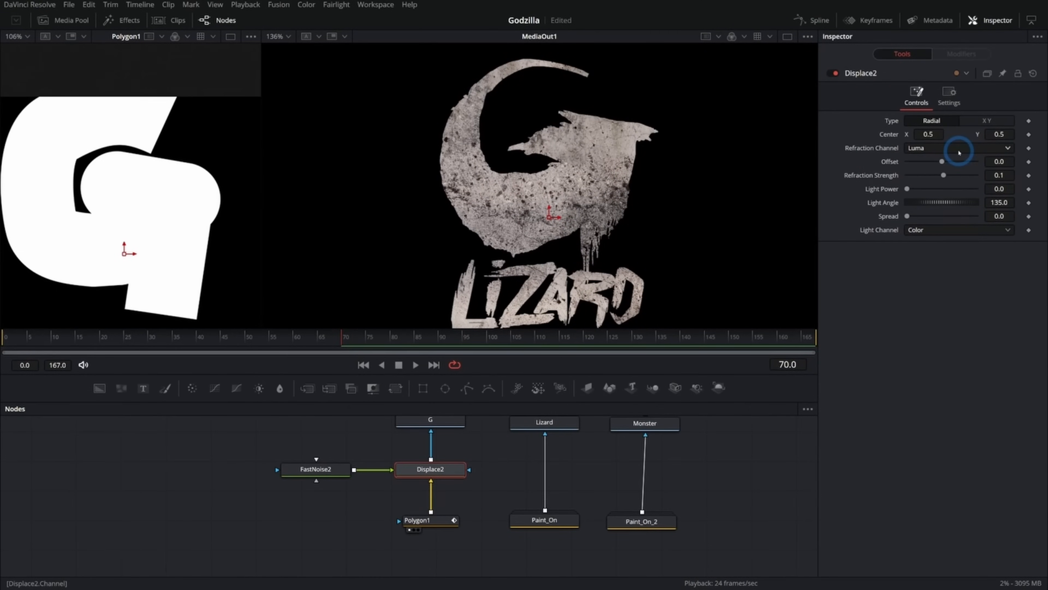
View Displace2 in the first viewer and set FastNoise2's Scale to 20 and Detail to 10.
{"action": "key", "text": "1"}
{"action": "left_click_drag", "start_coordinate": [314, 226], "coordinate": [320, 190]}
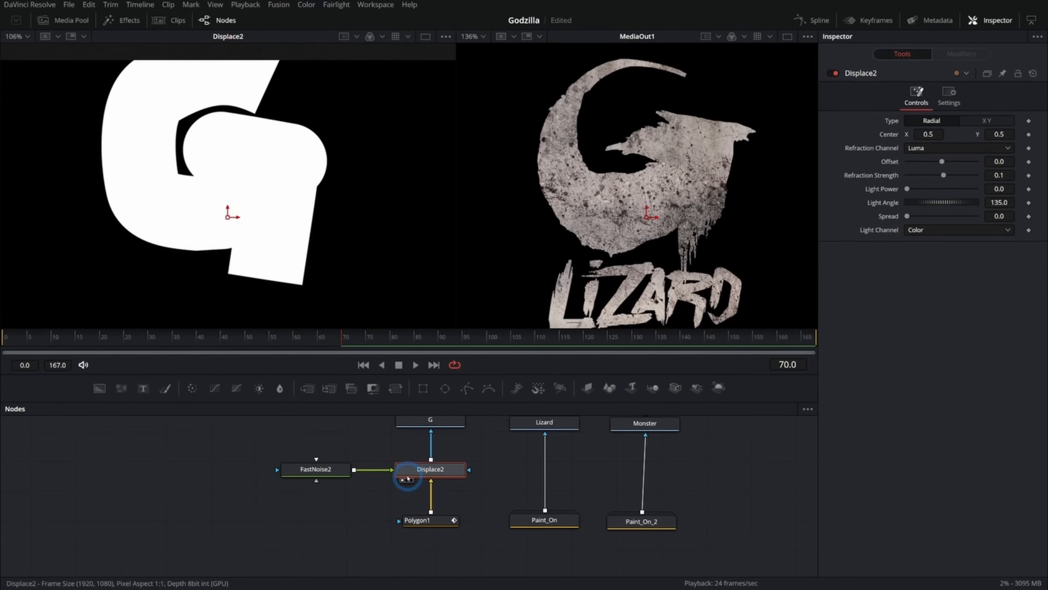
{"action": "left_click", "coordinate": [316, 469]}
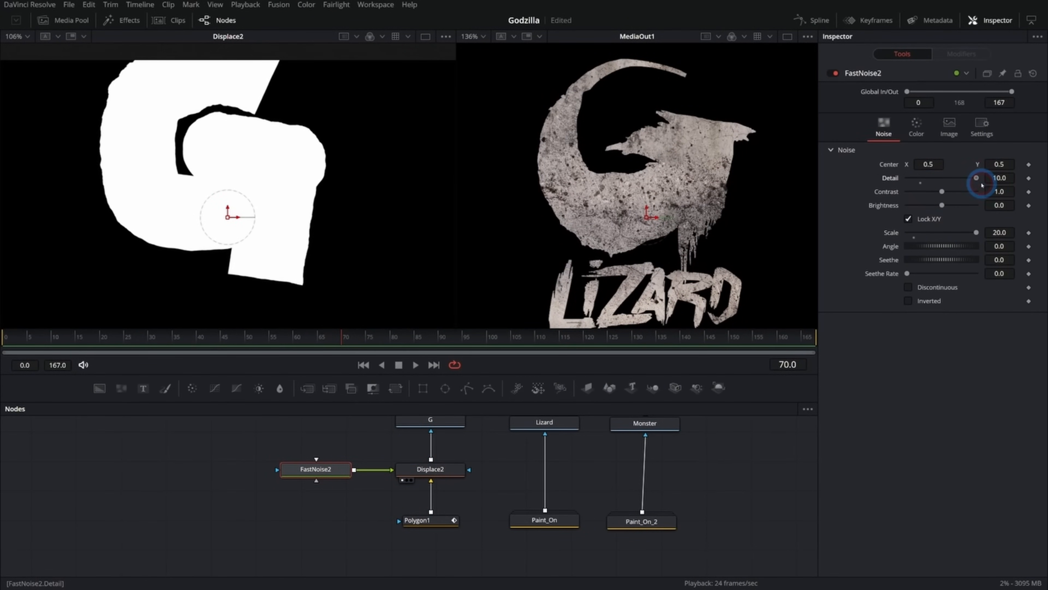
Roughen the mask edge by setting Displace2's Offset to -0.5 and Refraction Strength to 0.57.
{"action": "left_click", "coordinate": [456, 471]}
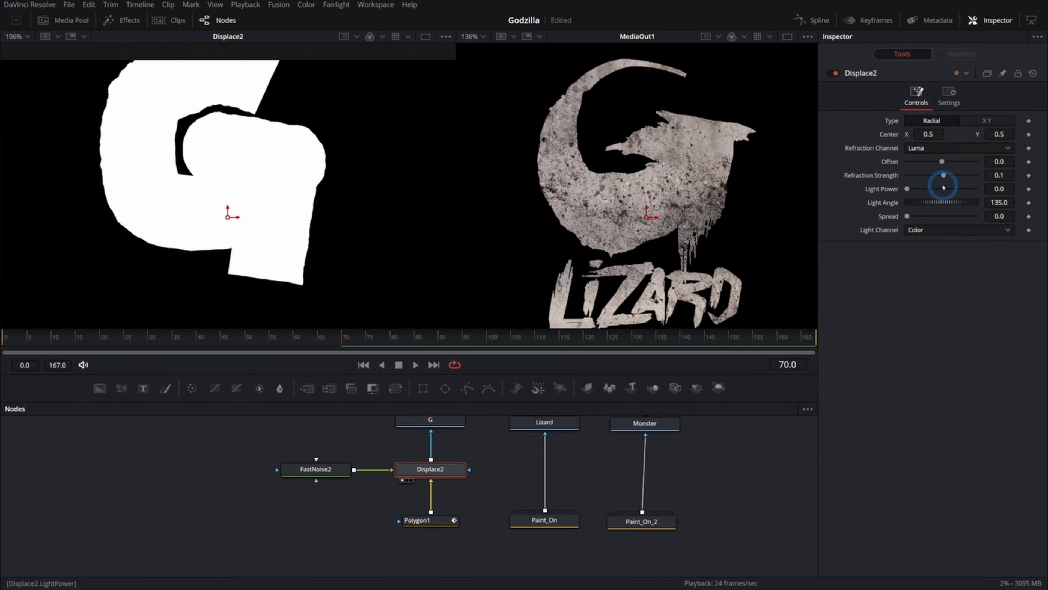
{"action": "left_click_drag", "start_coordinate": [942, 161], "coordinate": [755, 209]}
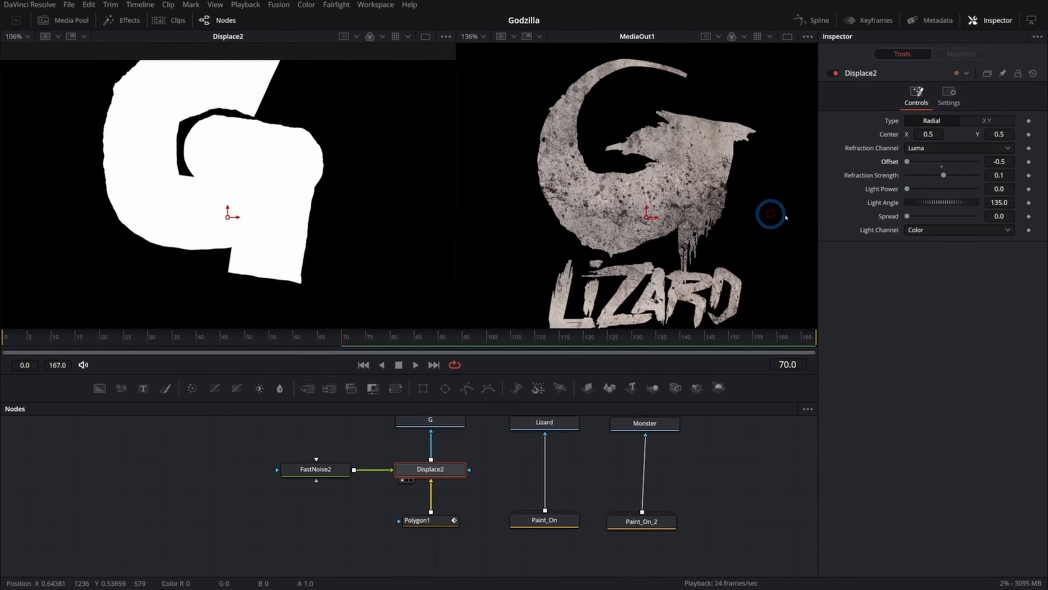
{"action": "left_click_drag", "start_coordinate": [946, 175], "coordinate": [952, 176]}
{"action": "scroll", "coordinate": [322, 189], "scroll_direction": "up", "scroll_amount": 2}
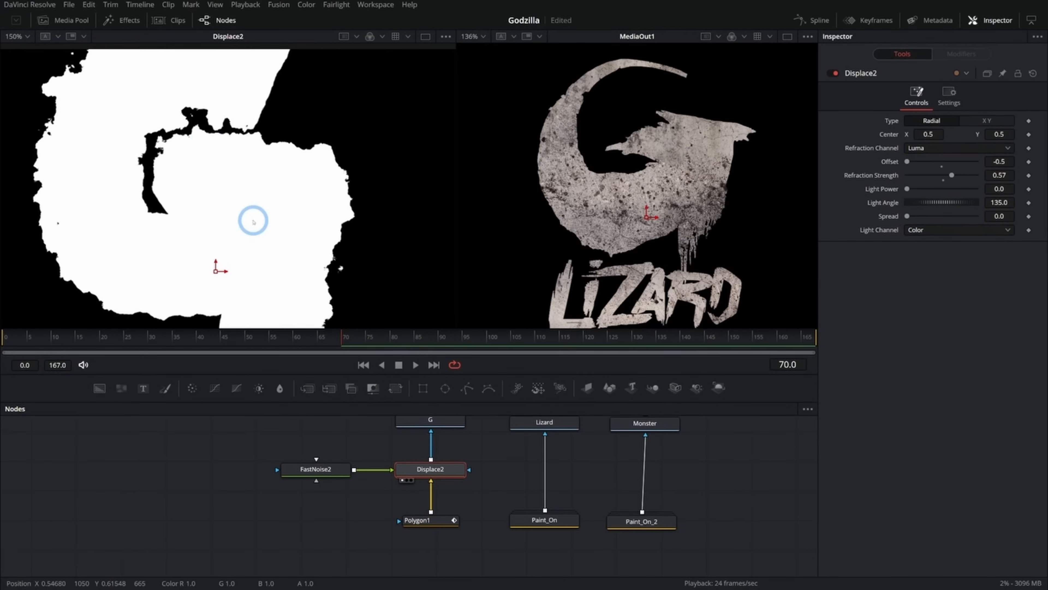
Set Polygon1's Soft Edge to 0.011 while testing a partial reveal, and return its Length to 1.0.
{"action": "left_click", "coordinate": [430, 520]}
{"action": "mouse_move", "coordinate": [975, 230]}
{"action": "left_mouse_down"}
{"action": "mouse_move", "coordinate": [924, 229]}
{"action": "mouse_move", "coordinate": [944, 230]}
{"action": "left_mouse_up"}
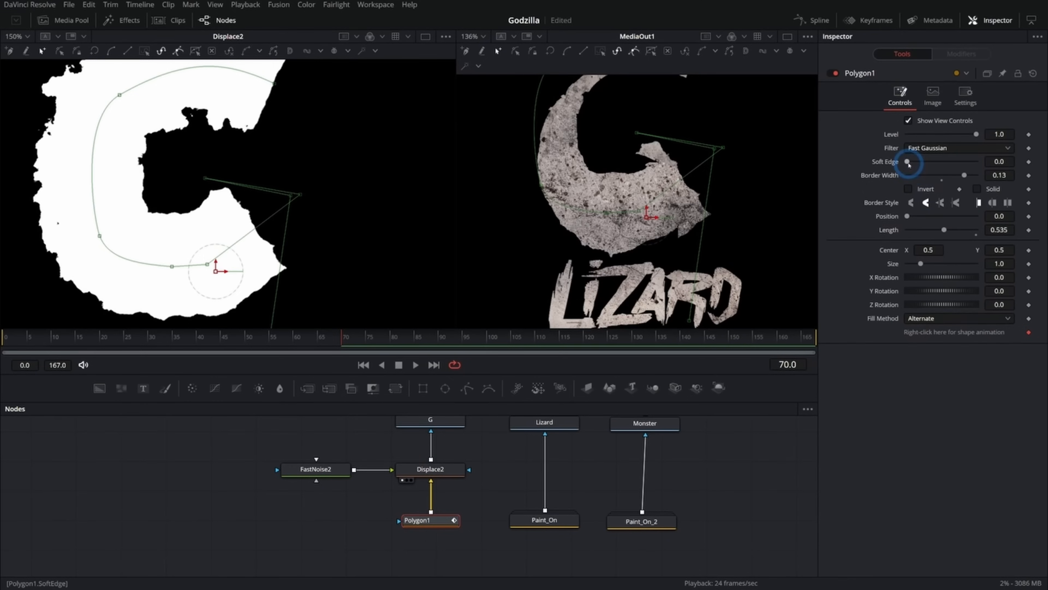
{"action": "left_click_drag", "start_coordinate": [907, 162], "coordinate": [912, 161]}
{"action": "left_click", "coordinate": [339, 338]}
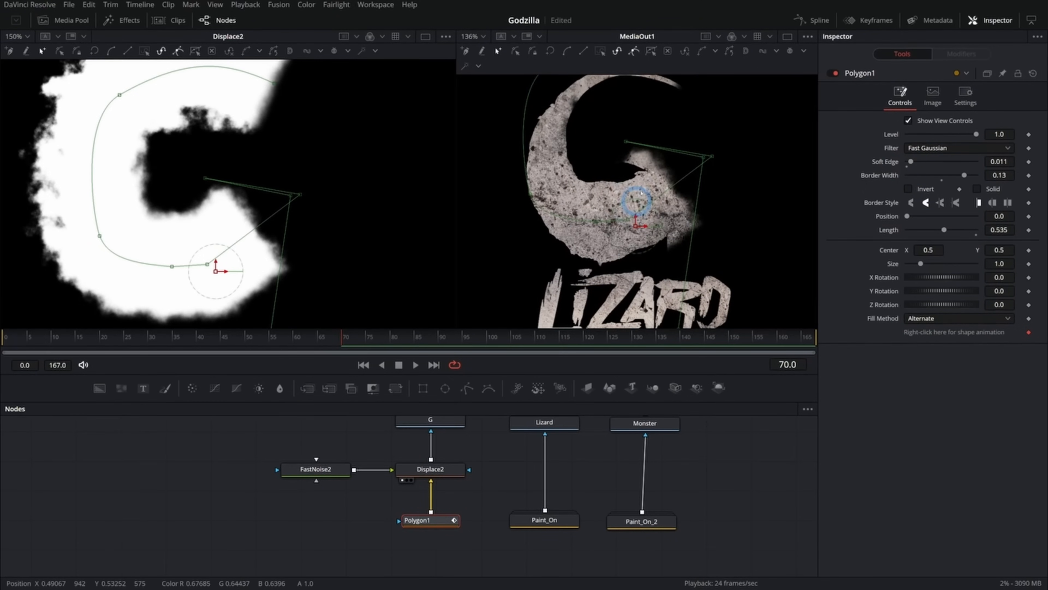
{"action": "left_click_drag", "start_coordinate": [946, 229], "coordinate": [981, 229]}
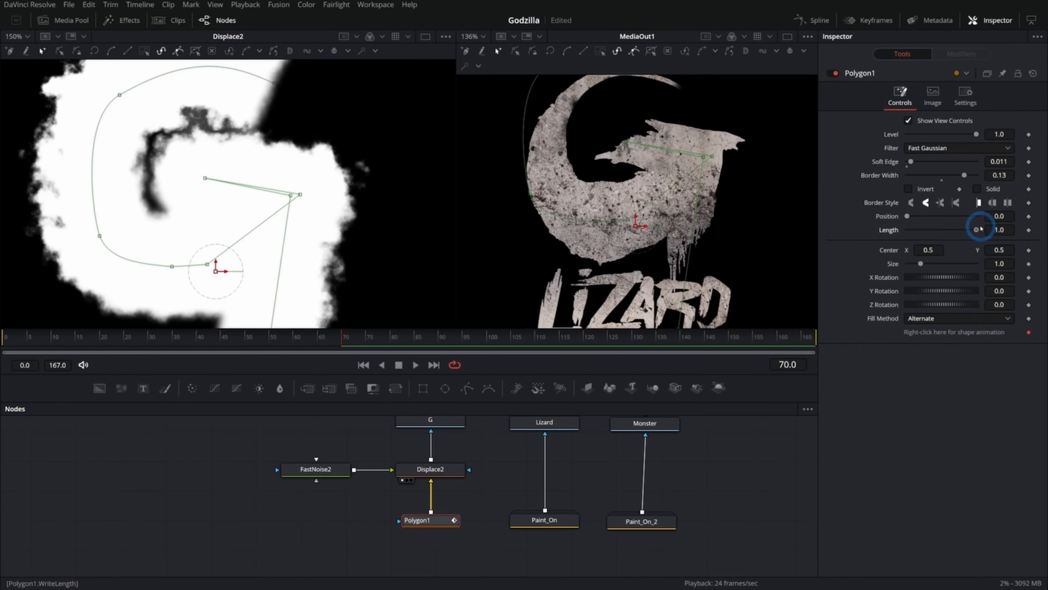
Switch to the Godzilla Minus One trailer on YouTube and replay the title reveal from 1:45 to check the emblem's timing.
{"action": "left_click", "coordinate": [574, 396]}
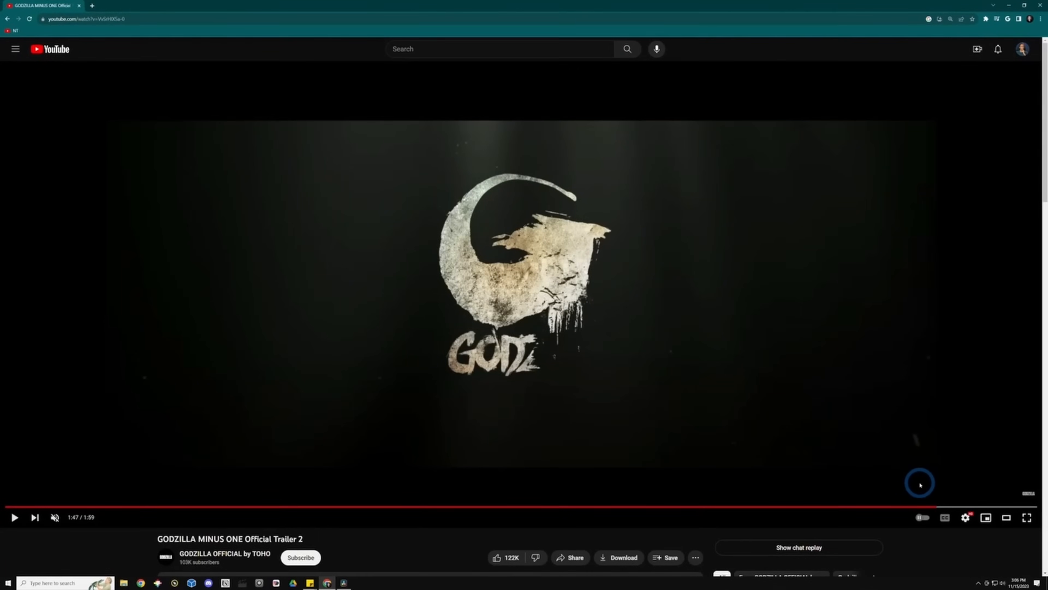
{"action": "left_click_drag", "start_coordinate": [934, 507], "coordinate": [919, 507]}
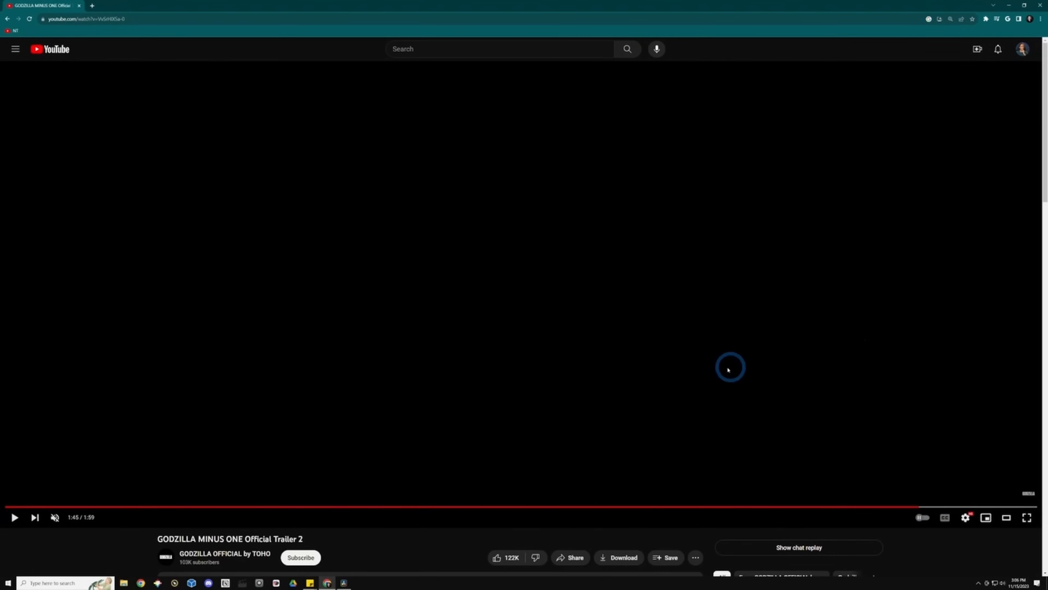
{"action": "left_click", "coordinate": [14, 517]}
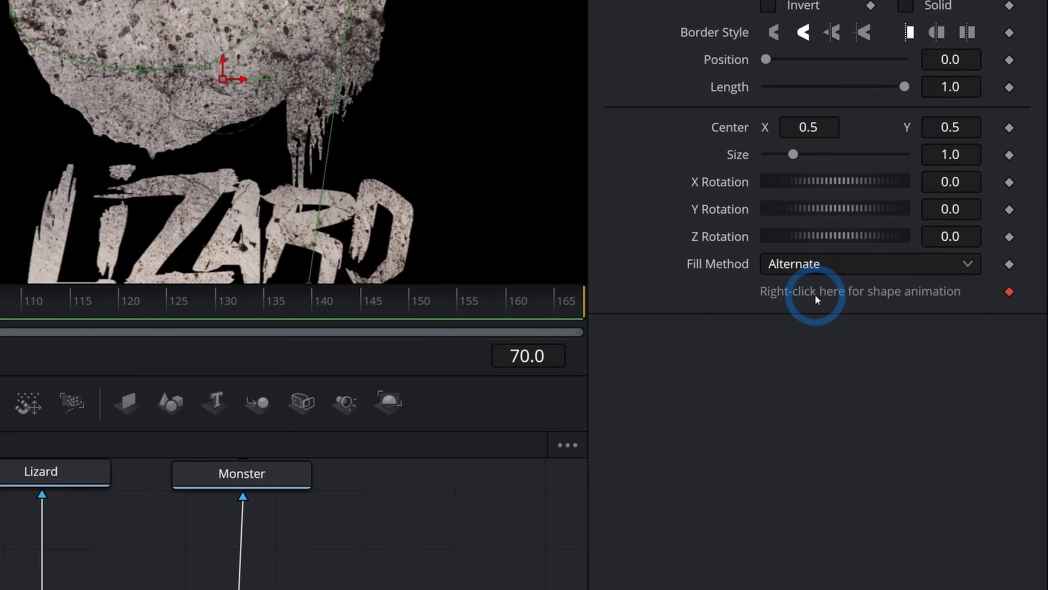
Remove the automatic shape animation (Polygon1Polyline) from Polygon1.
{"action": "right_click", "coordinate": [931, 334]}
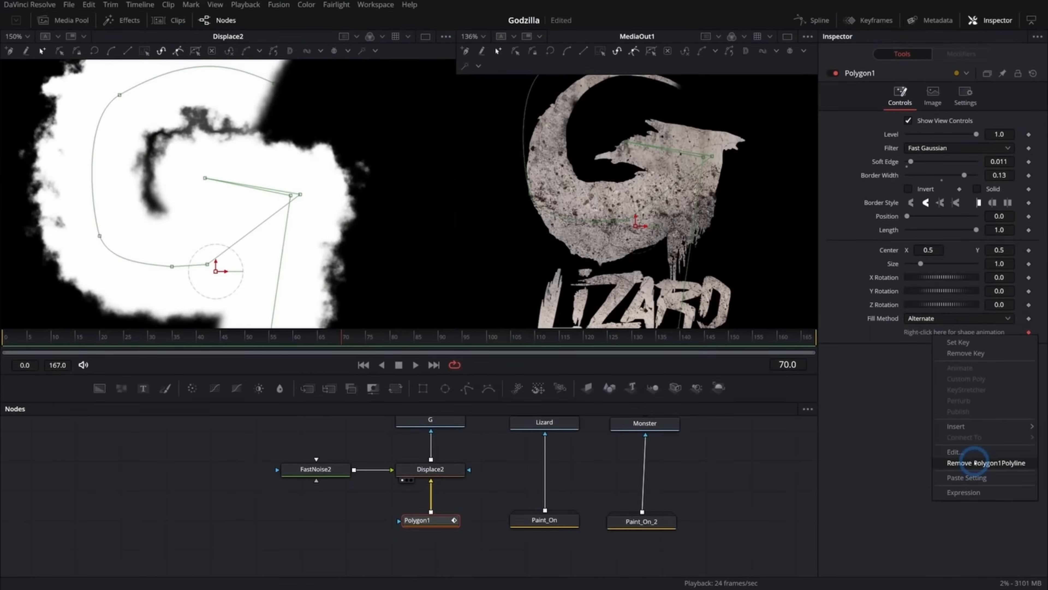
{"action": "left_click", "coordinate": [901, 336]}
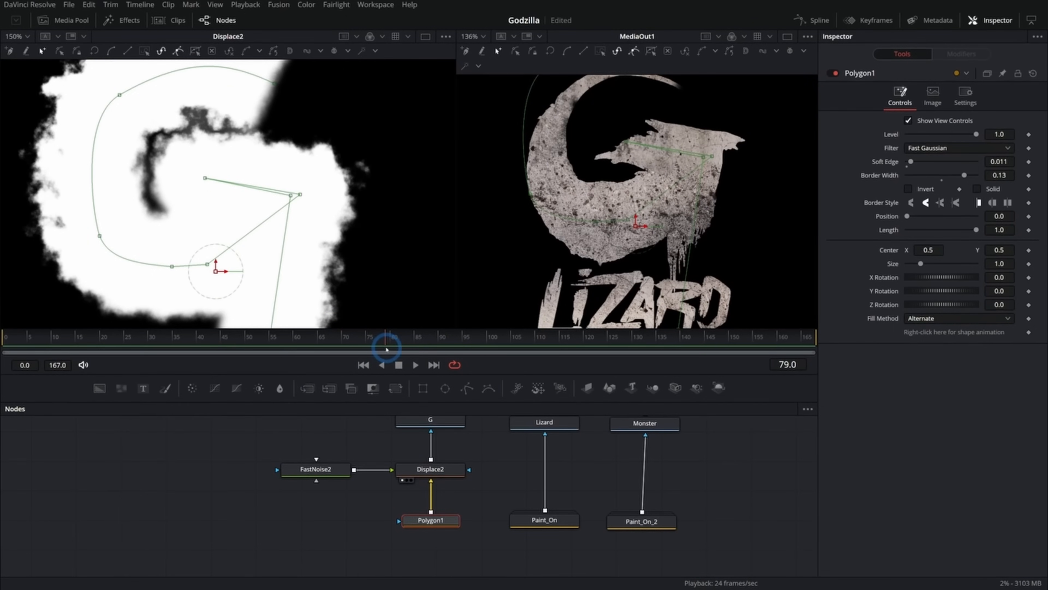
Animate the G mask's reveal by keyframing Polygon1's Length at 1.0 on frame 25 and lowering it on frame 0.
{"action": "left_click_drag", "start_coordinate": [191, 341], "coordinate": [128, 339]}
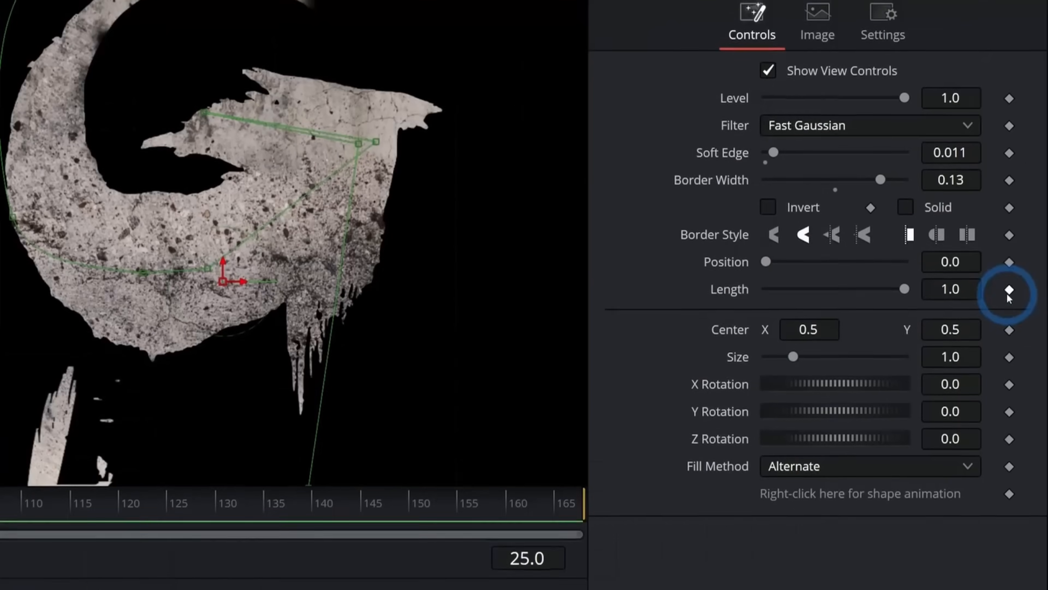
{"action": "left_click", "coordinate": [1029, 230]}
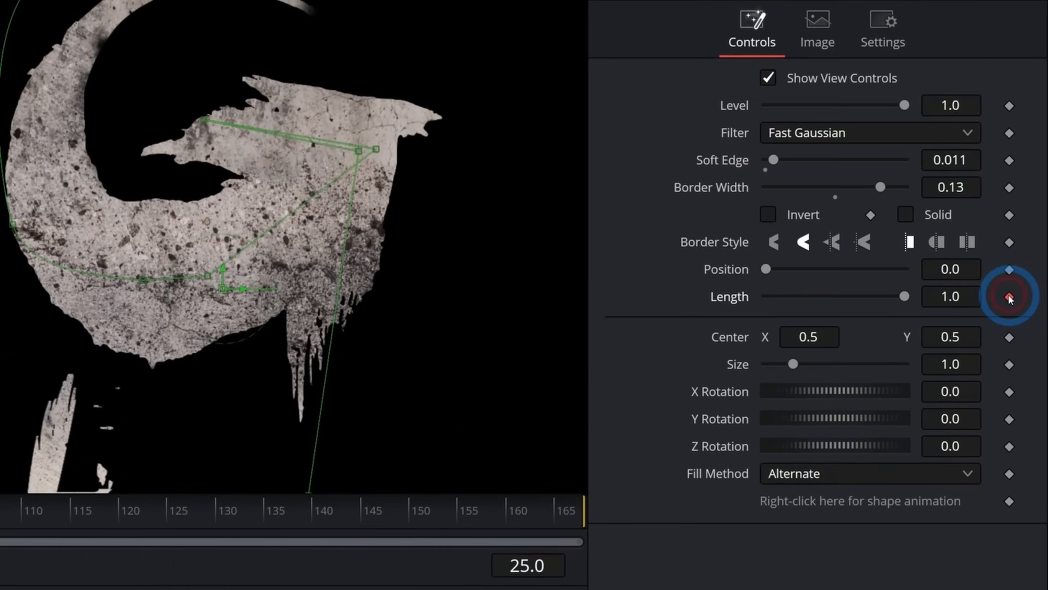
{"action": "left_click", "coordinate": [4, 337]}
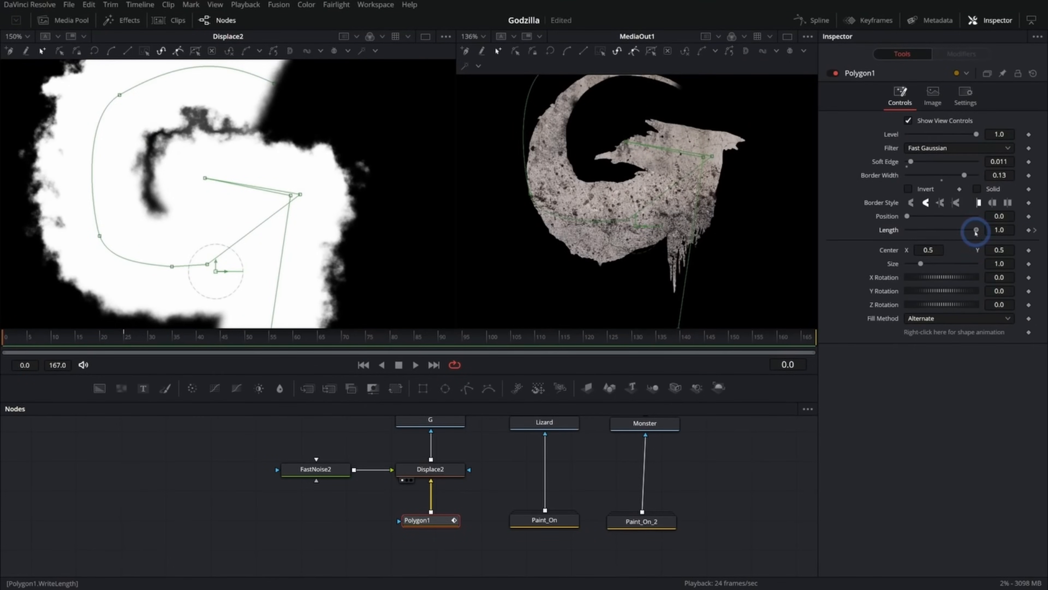
Replay the G emblem's reveal from the first frame, and switch to the YouTube trailer to examine the brush strokes behind its title.
{"action": "left_click", "coordinate": [415, 365]}
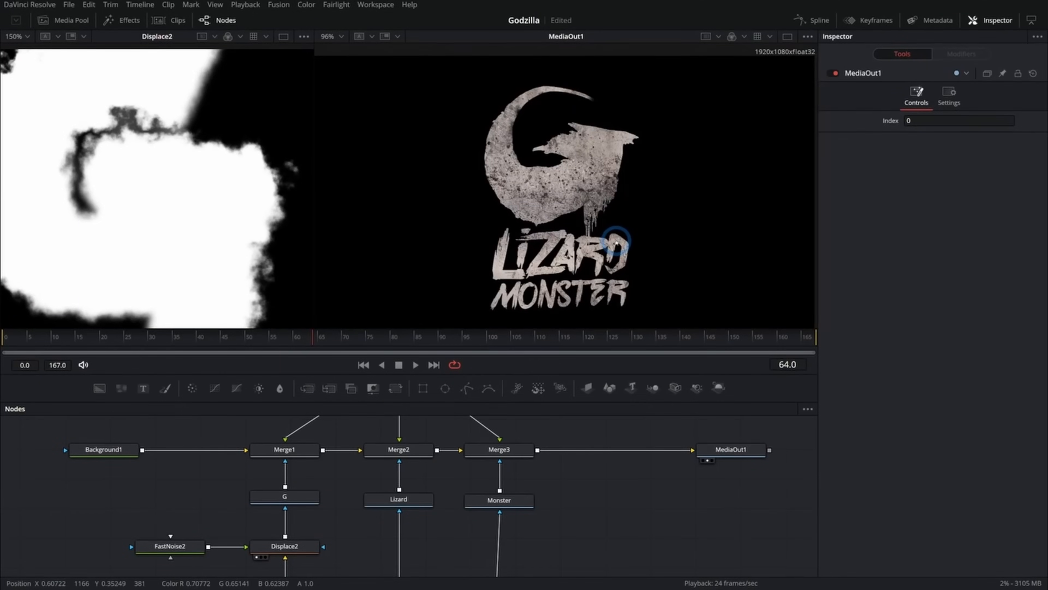
{"action": "left_click_drag", "start_coordinate": [617, 242], "coordinate": [633, 239]}
{"action": "left_click", "coordinate": [363, 364]}
{"action": "left_click", "coordinate": [403, 365]}
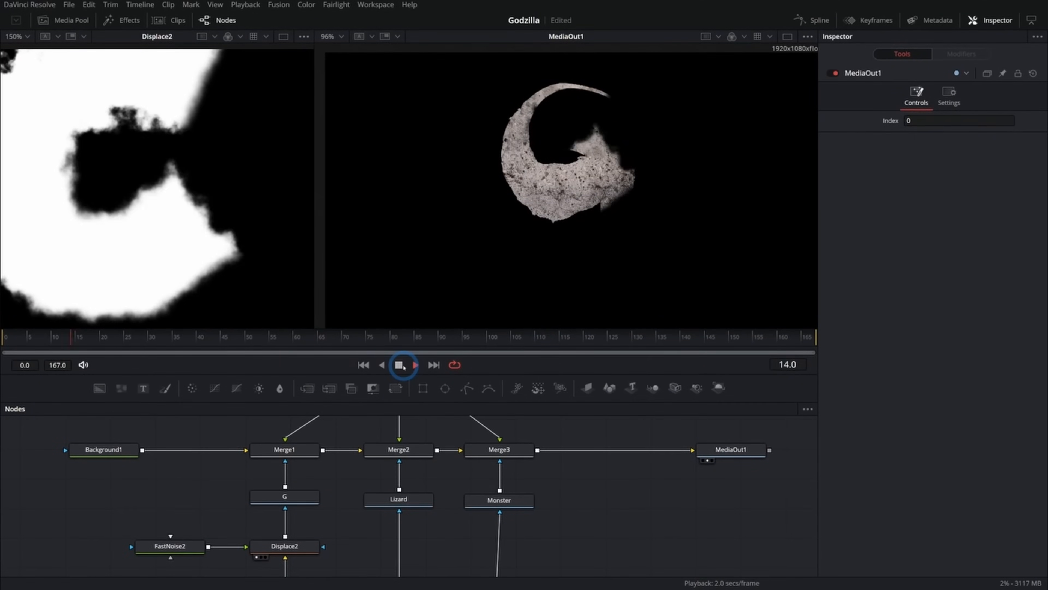
{"action": "left_click", "coordinate": [685, 164]}
{"action": "key", "text": "alt+Tab"}
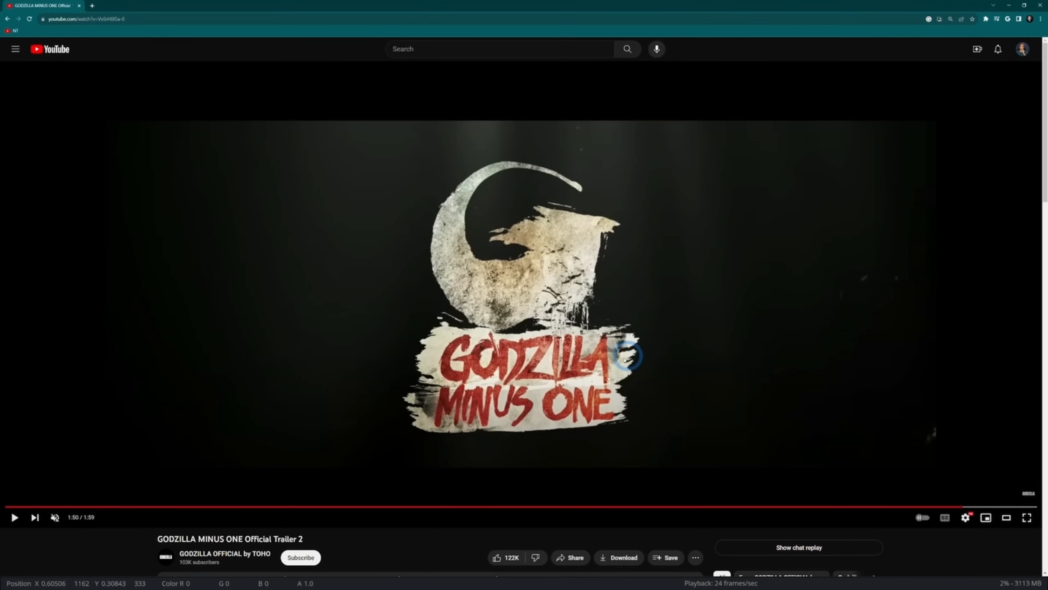
{"action": "left_click", "coordinate": [1008, 5]}
Bring Brush3.png from the ASSETS bin into the node graph and show the whole stroke in the first viewer.
{"action": "left_click_drag", "start_coordinate": [635, 434], "coordinate": [443, 485]}
{"action": "left_click_drag", "start_coordinate": [558, 441], "coordinate": [648, 443]}
{"action": "left_click", "coordinate": [66, 20]}
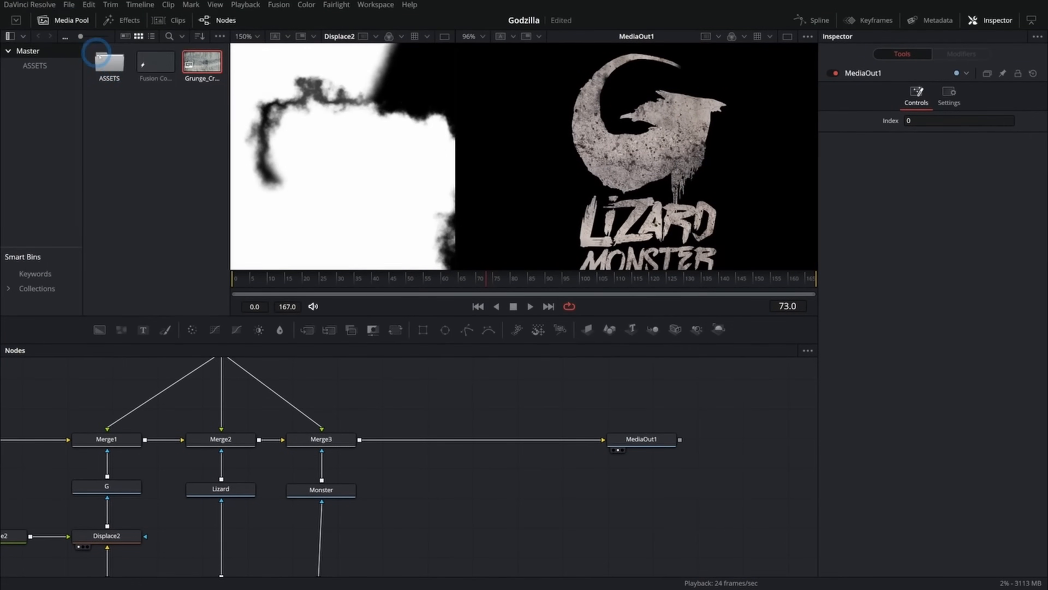
{"action": "double_click", "coordinate": [113, 62]}
{"action": "mouse_move", "coordinate": [109, 62]}
{"action": "left_mouse_down"}
{"action": "mouse_move", "coordinate": [304, 293]}
{"action": "mouse_move", "coordinate": [495, 408]}
{"action": "left_mouse_up"}
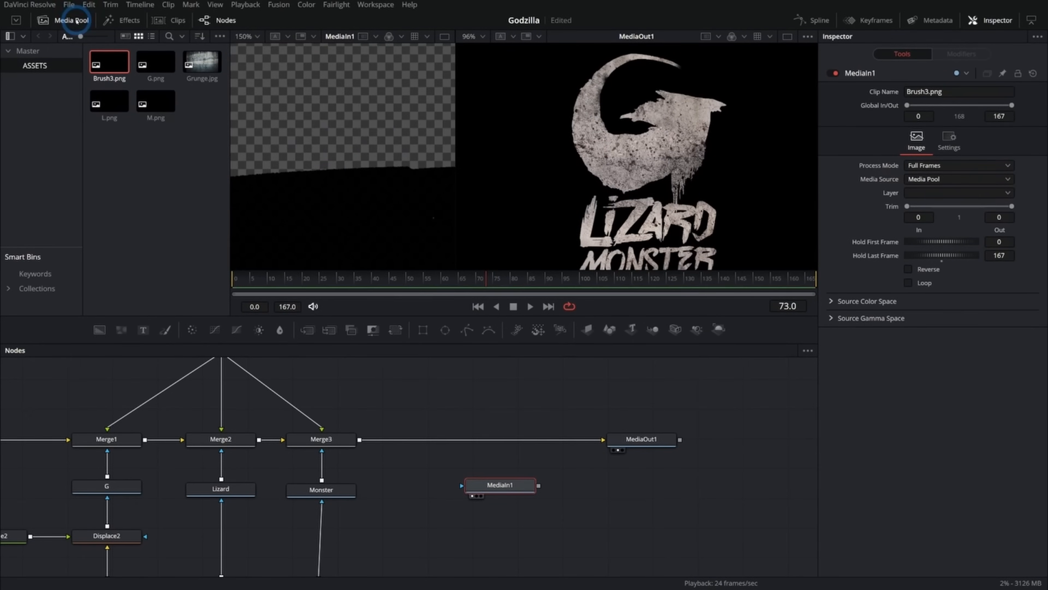
{"action": "left_click", "coordinate": [75, 20]}
{"action": "scroll", "coordinate": [350, 158], "scroll_direction": "down", "scroll_amount": 3}
{"action": "scroll", "coordinate": [340, 158], "scroll_direction": "up", "scroll_amount": 2}
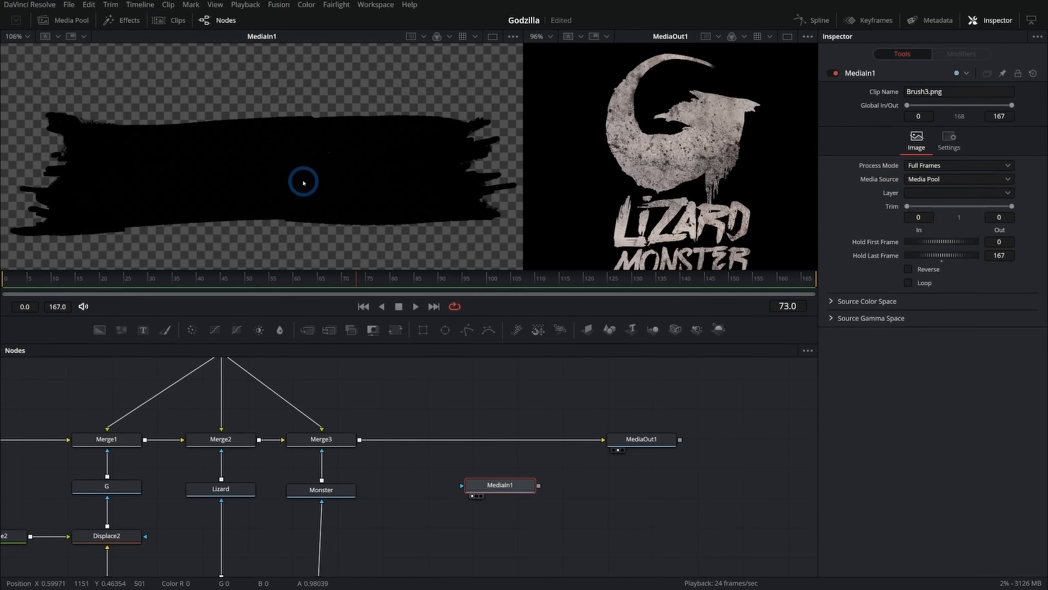
Duplicate FastNoise2 and Displace2 beside the brush image, and feed MediaIn1 into the copied Displace node.
{"action": "left_click_drag", "start_coordinate": [500, 485], "coordinate": [595, 436]}
{"action": "left_click_drag", "start_coordinate": [269, 463], "coordinate": [120, 493]}
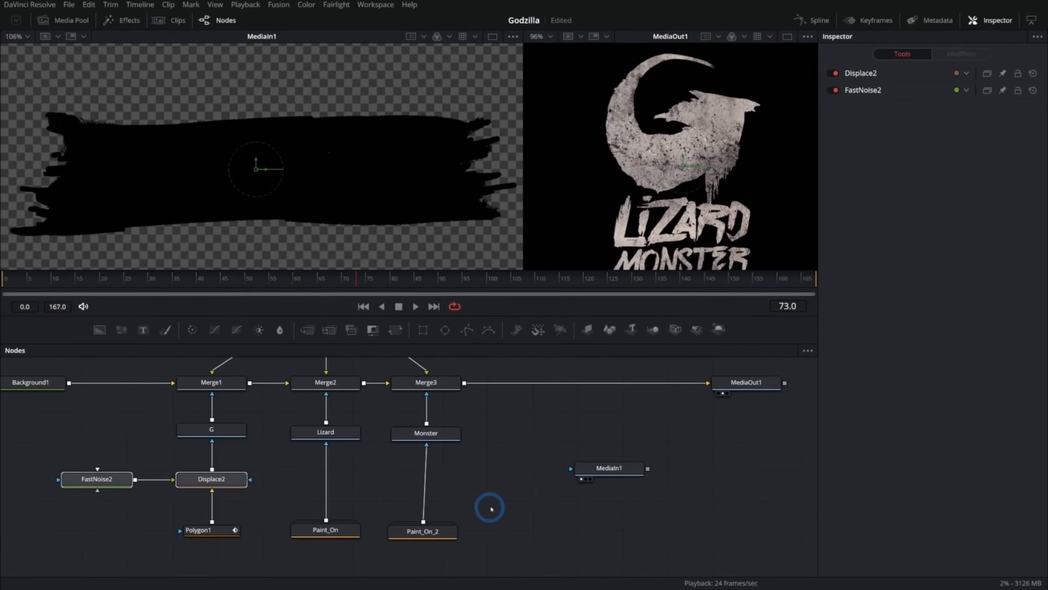
{"action": "left_click", "coordinate": [595, 512]}
{"action": "key", "text": "ctrl+v"}
{"action": "left_click_drag", "start_coordinate": [608, 513], "coordinate": [667, 440]}
{"action": "left_click_drag", "start_coordinate": [609, 468], "coordinate": [650, 497]}
{"action": "left_click_drag", "start_coordinate": [689, 498], "coordinate": [668, 444]}
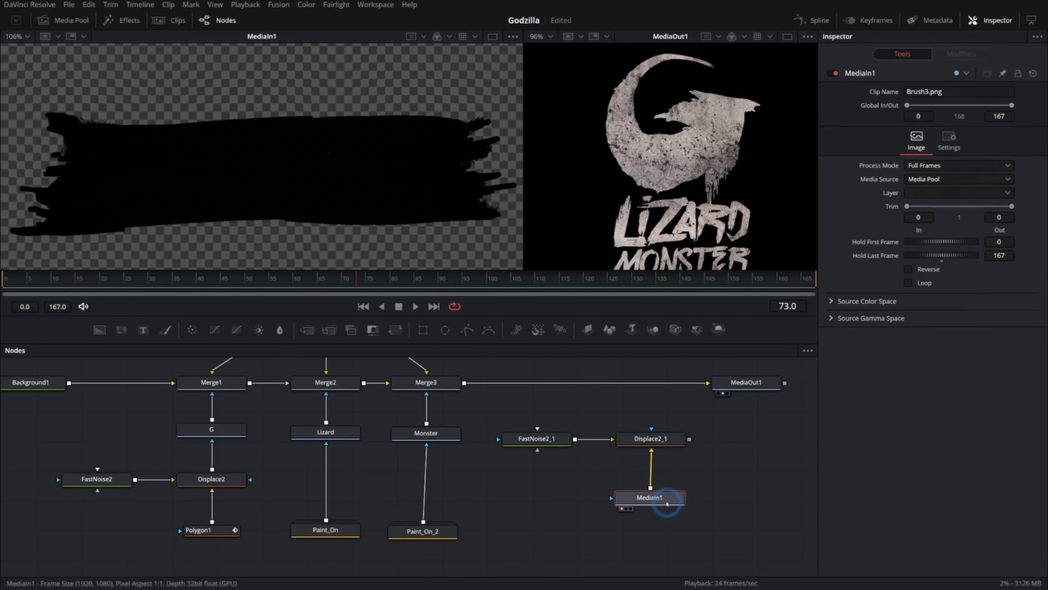
View Displace2_1, set its Refraction Strength to 0.16, and toggle the node off and on to compare the brush edges.
{"action": "left_click", "coordinate": [657, 439]}
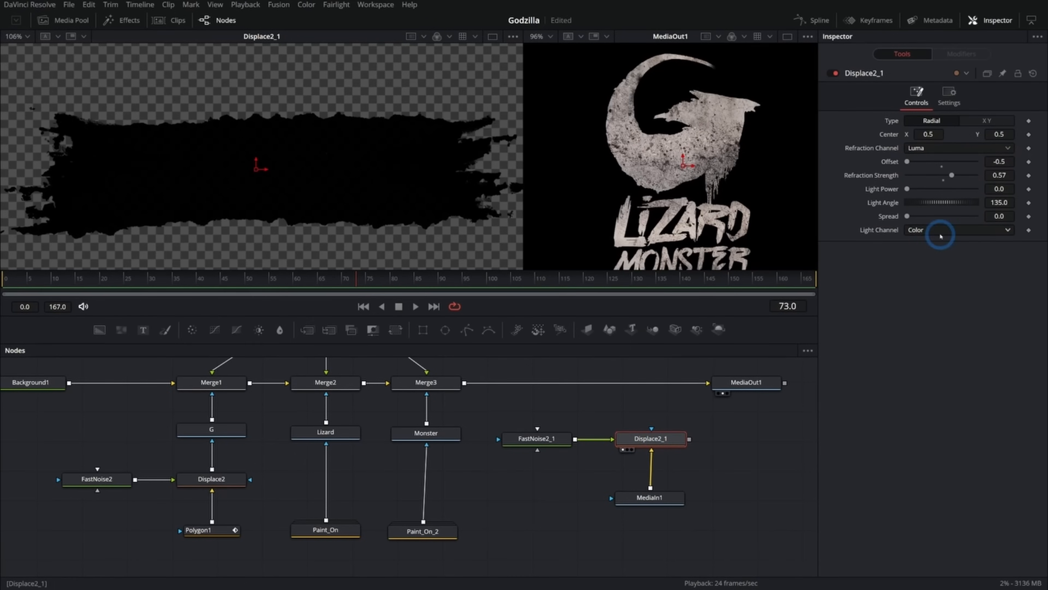
{"action": "left_click_drag", "start_coordinate": [954, 177], "coordinate": [947, 177]}
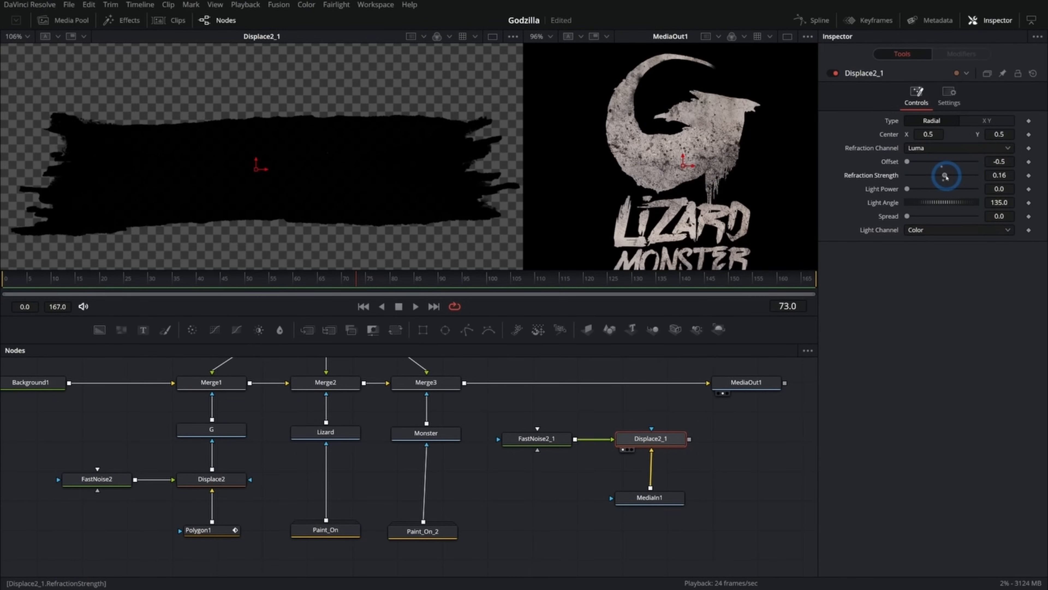
{"action": "left_click", "coordinate": [838, 76]}
{"action": "left_click", "coordinate": [837, 76]}
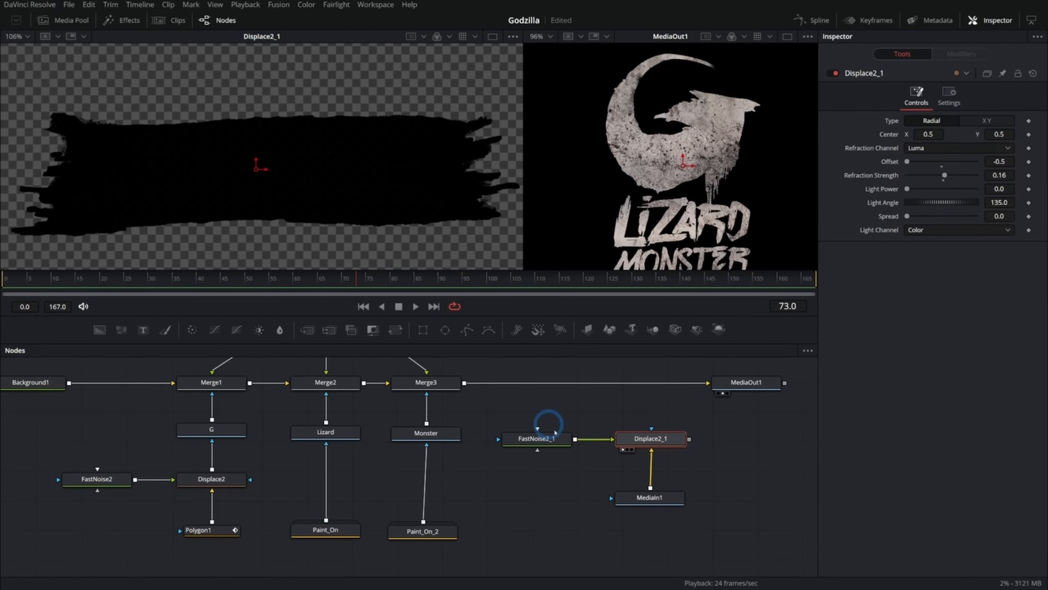
Group FastNoise2_1, Displace2_1 and MediaIn1, and rename the group as Brush.
{"action": "left_click_drag", "start_coordinate": [500, 413], "coordinate": [686, 524]}
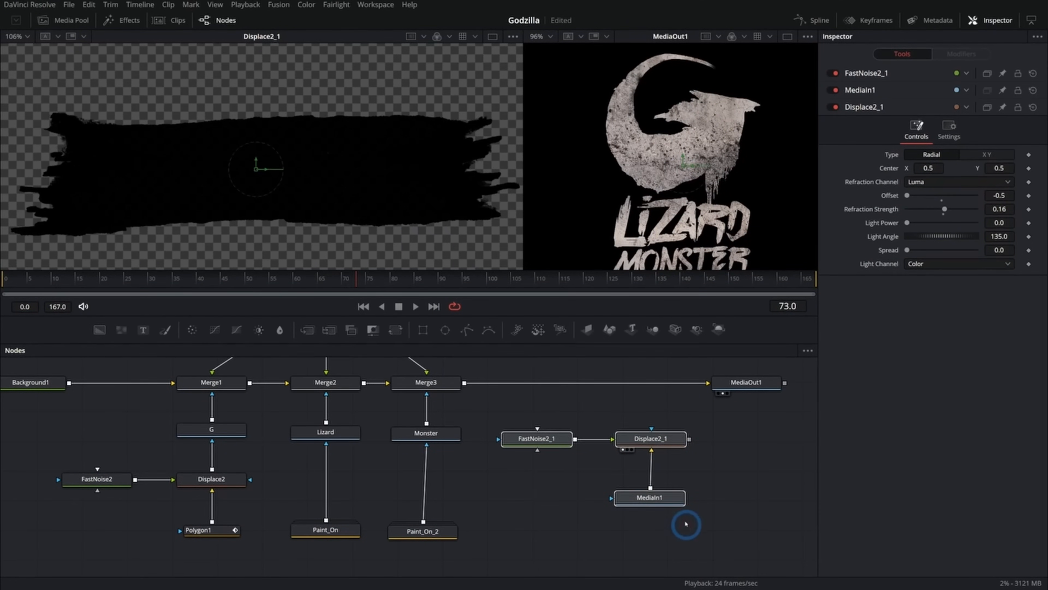
{"action": "key", "text": "ctrl+g"}
{"action": "left_click_drag", "start_coordinate": [613, 440], "coordinate": [625, 490]}
{"action": "key", "text": "F2"}
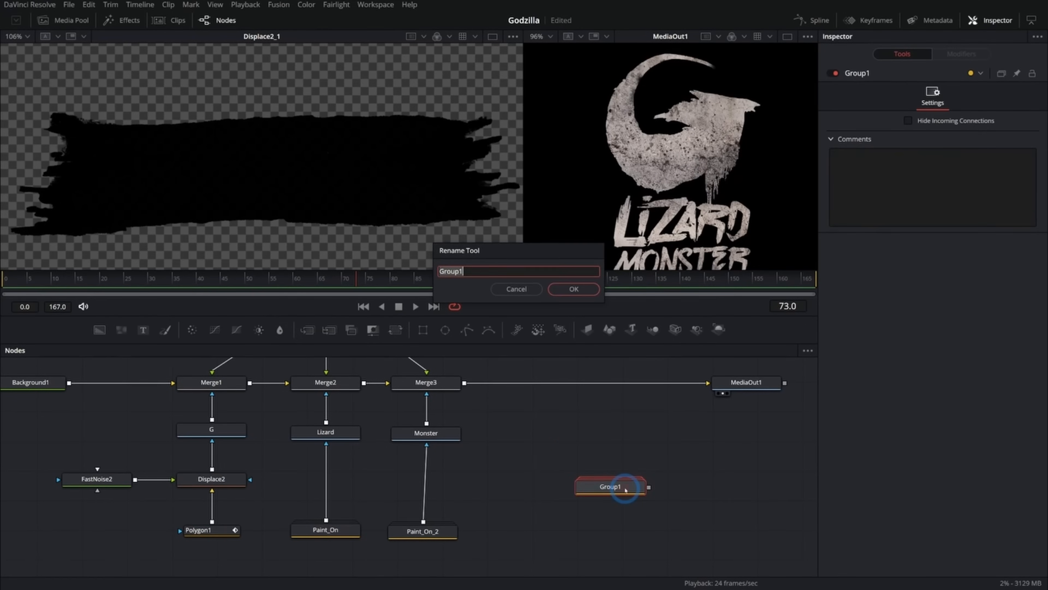
{"action": "type", "text": "Brush"}
{"action": "key", "text": "Return"}
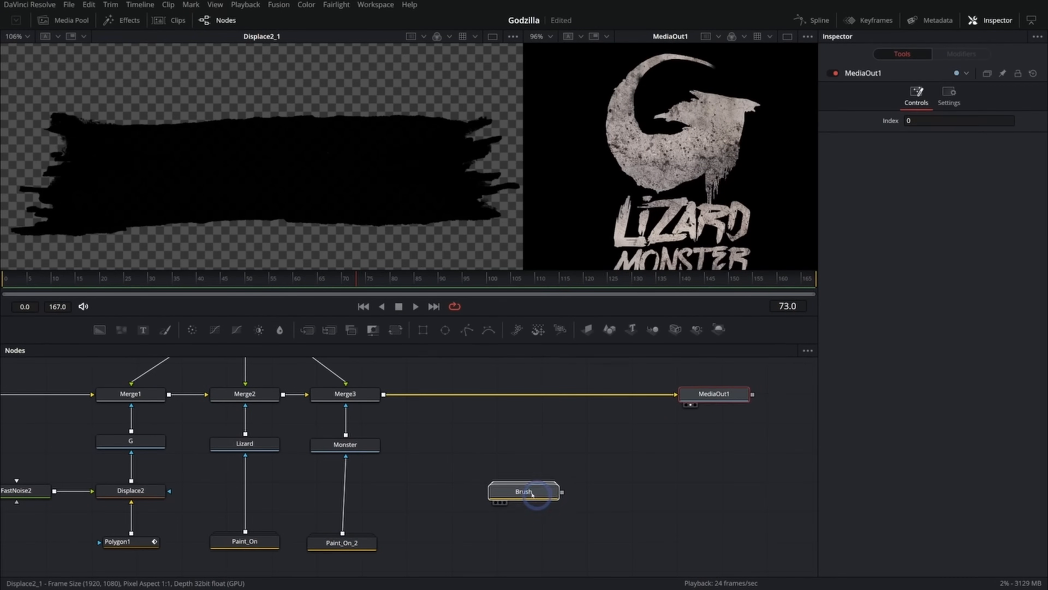
Expand the Brush and Paint_On_2 groups to look at the nodes inside, and collapse them again.
{"action": "left_click", "coordinate": [530, 490]}
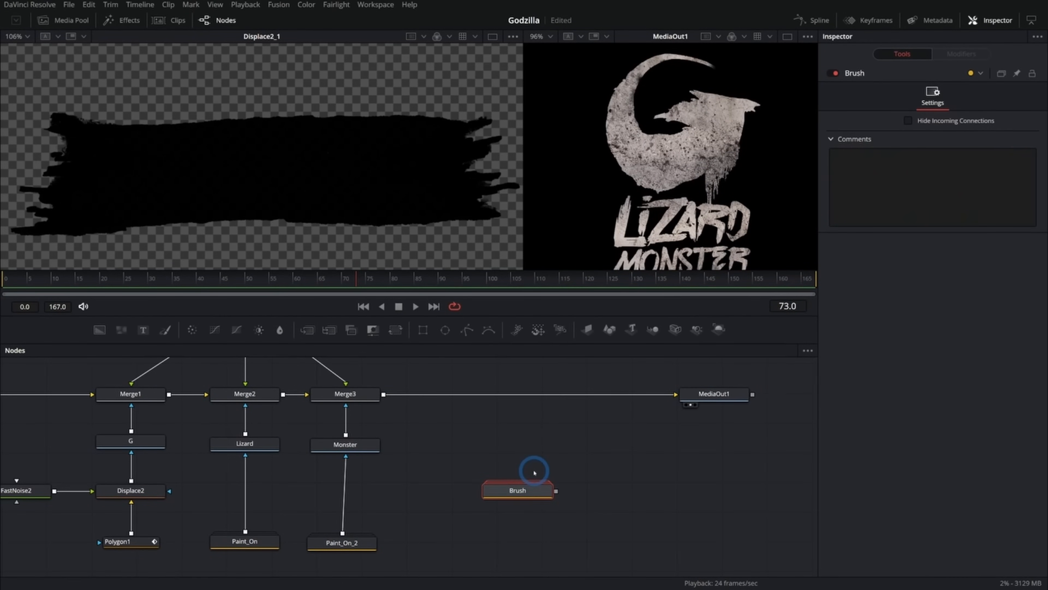
{"action": "left_click_drag", "start_coordinate": [538, 497], "coordinate": [559, 459]}
{"action": "double_click", "coordinate": [556, 453]}
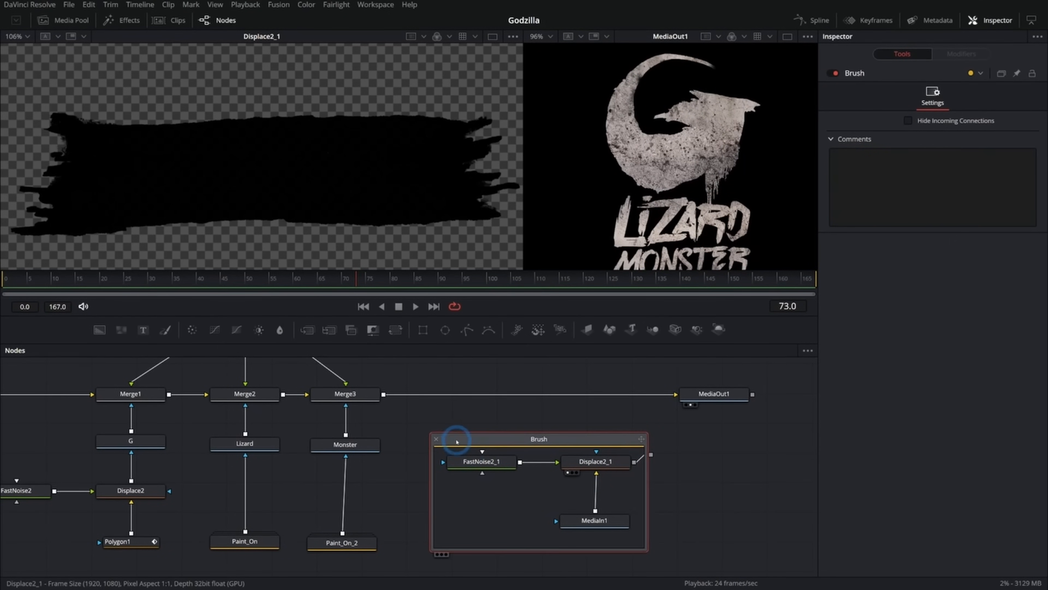
{"action": "left_click", "coordinate": [436, 440]}
{"action": "left_click_drag", "start_coordinate": [537, 452], "coordinate": [537, 486]}
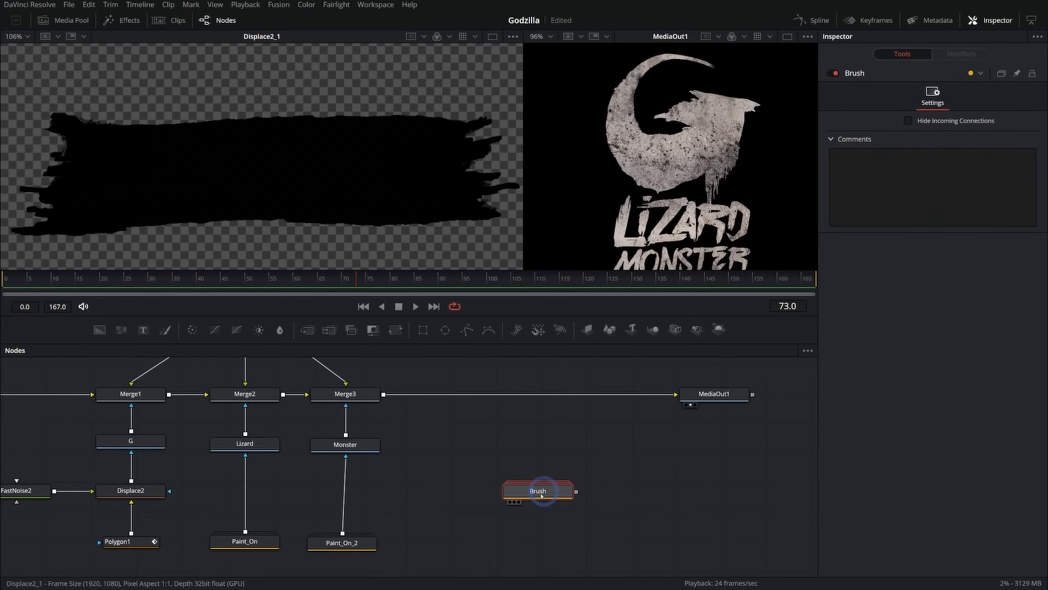
{"action": "left_click_drag", "start_coordinate": [543, 488], "coordinate": [503, 510]}
{"action": "double_click", "coordinate": [358, 543]}
{"action": "left_click_drag", "start_coordinate": [413, 490], "coordinate": [430, 397]}
{"action": "left_click", "coordinate": [251, 434]}
Merge ColorCorrector1's grunge texture over Merge3's output, and mask the new merge with the Brush group placed below it.
{"action": "mouse_move", "coordinate": [582, 416]}
{"action": "left_mouse_down"}
{"action": "mouse_move", "coordinate": [557, 497]}
{"action": "mouse_move", "coordinate": [503, 470]}
{"action": "mouse_move", "coordinate": [552, 478]}
{"action": "left_mouse_up"}
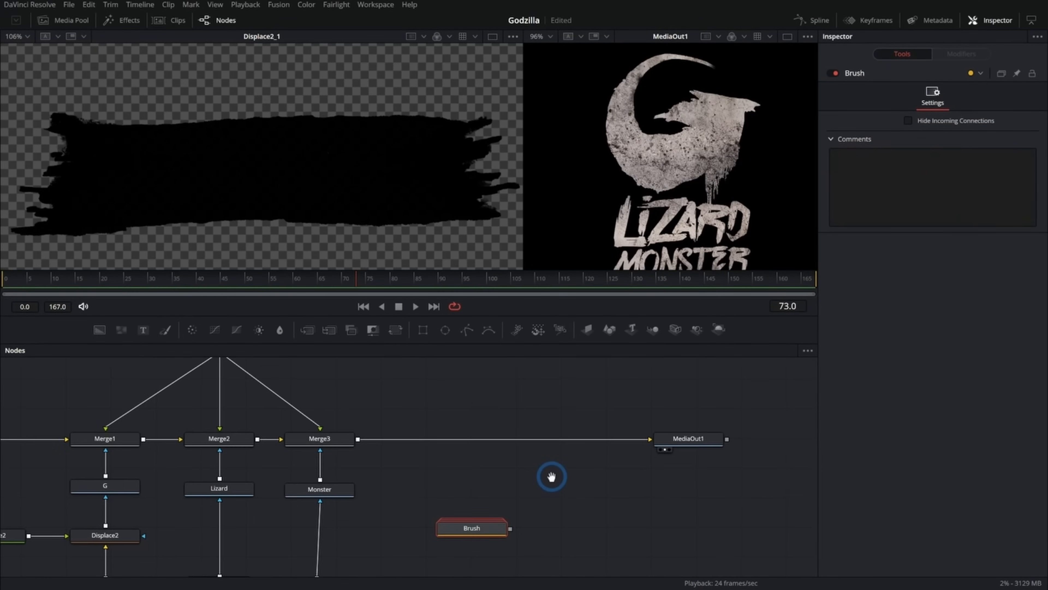
{"action": "left_click_drag", "start_coordinate": [484, 383], "coordinate": [462, 426]}
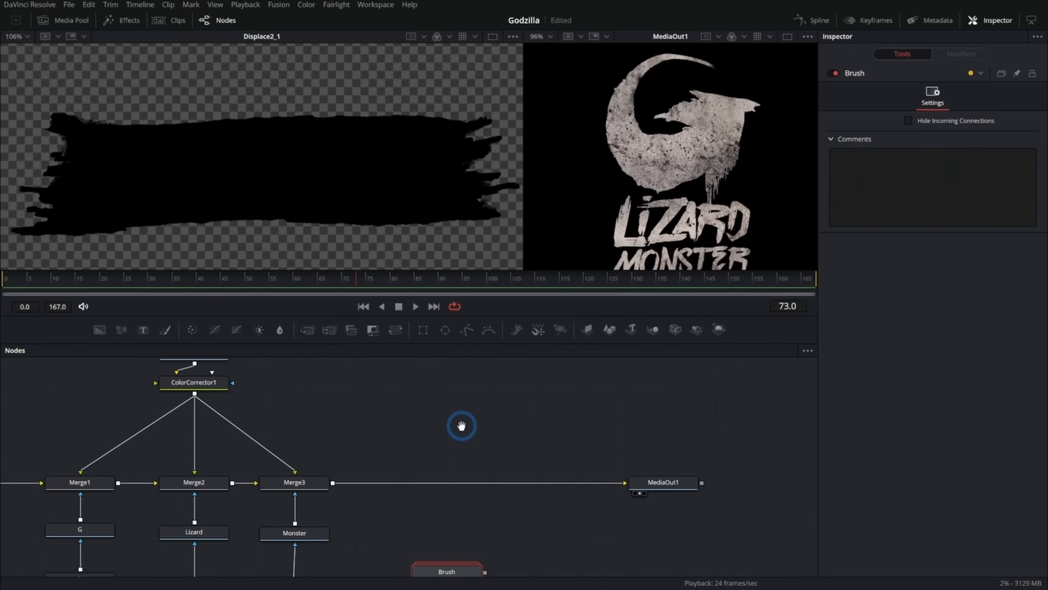
{"action": "left_click_drag", "start_coordinate": [279, 406], "coordinate": [298, 407]}
{"action": "left_click_drag", "start_coordinate": [213, 396], "coordinate": [355, 484]}
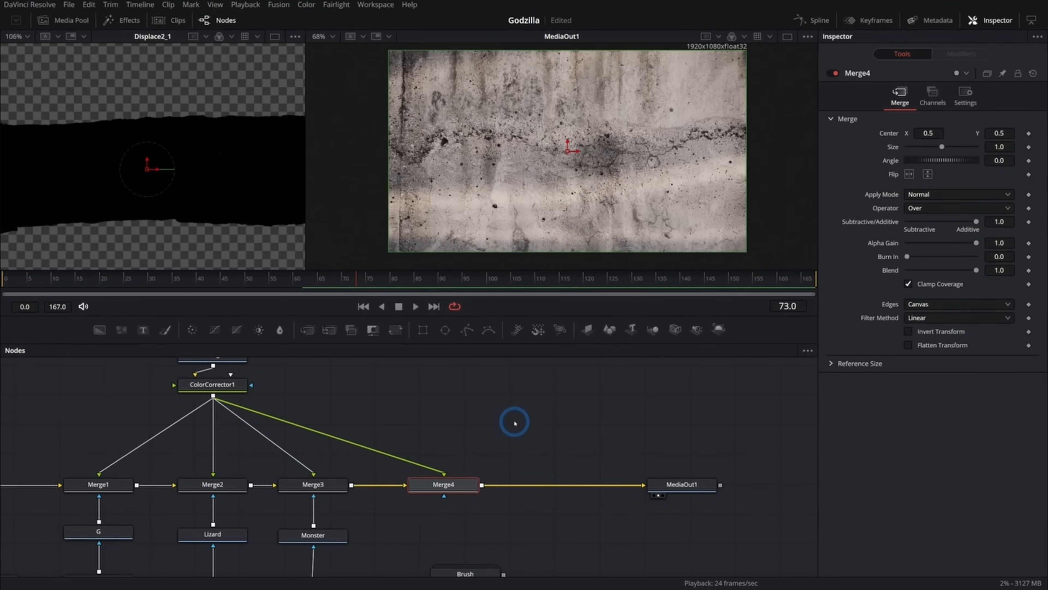
{"action": "left_click_drag", "start_coordinate": [515, 423], "coordinate": [518, 409]}
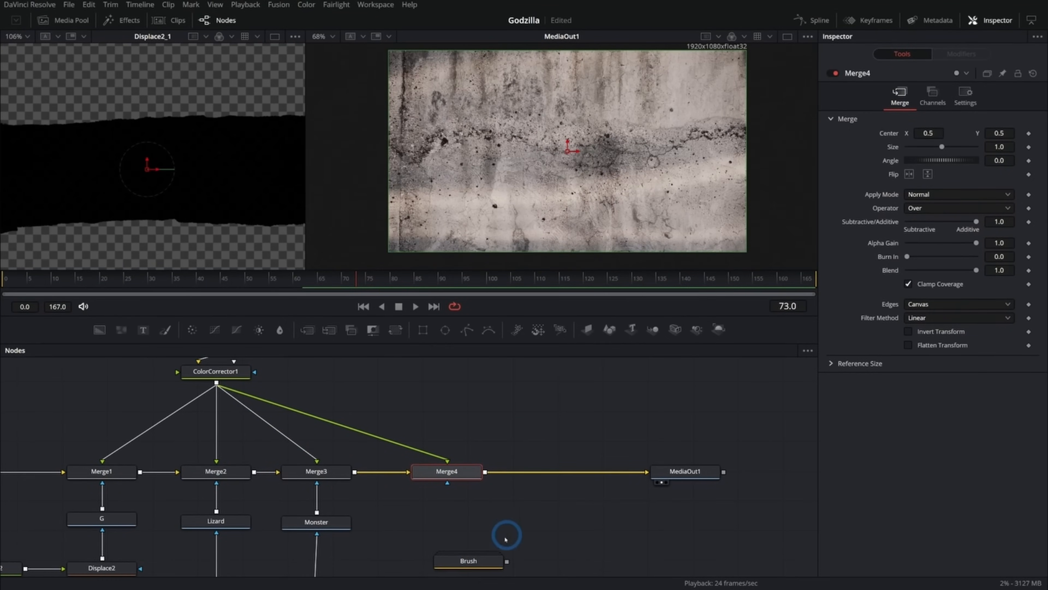
{"action": "left_click_drag", "start_coordinate": [463, 559], "coordinate": [450, 481]}
{"action": "left_click_drag", "start_coordinate": [434, 546], "coordinate": [445, 545]}
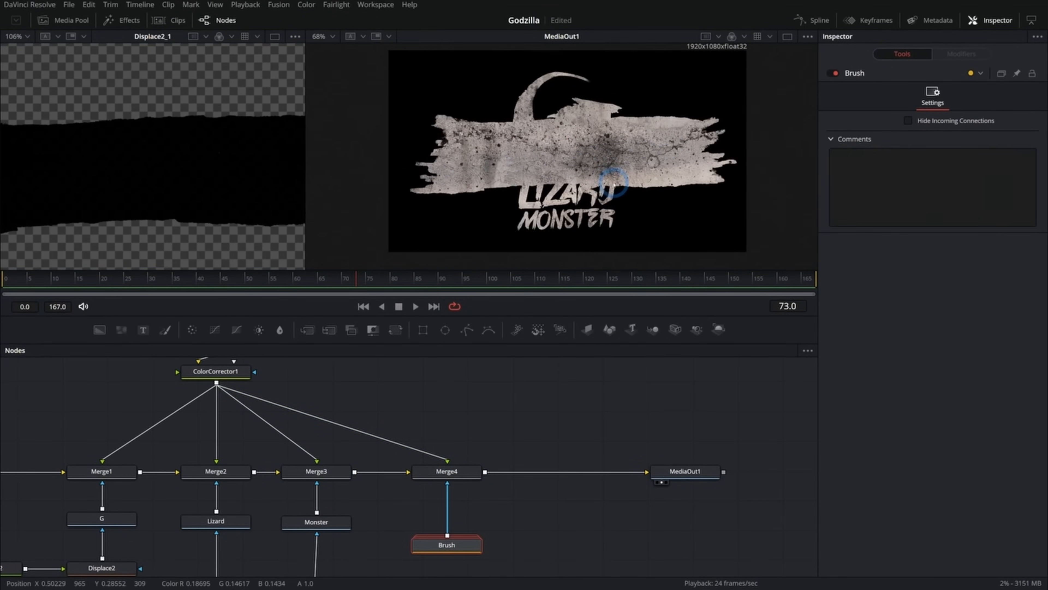
Insert a Transform node between Brush and Merge4, and turn off Use Size and Aspect for independent scaling.
{"action": "key", "text": "shift+space"}
{"action": "type", "text": "disp"}
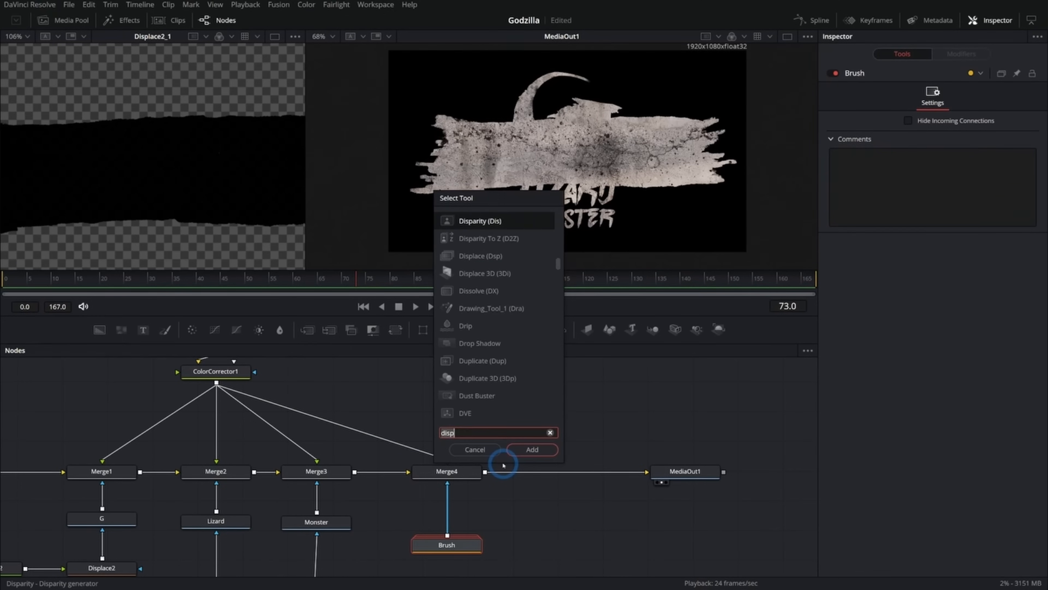
{"action": "type", "text": "xf"}
{"action": "key", "text": "Return"}
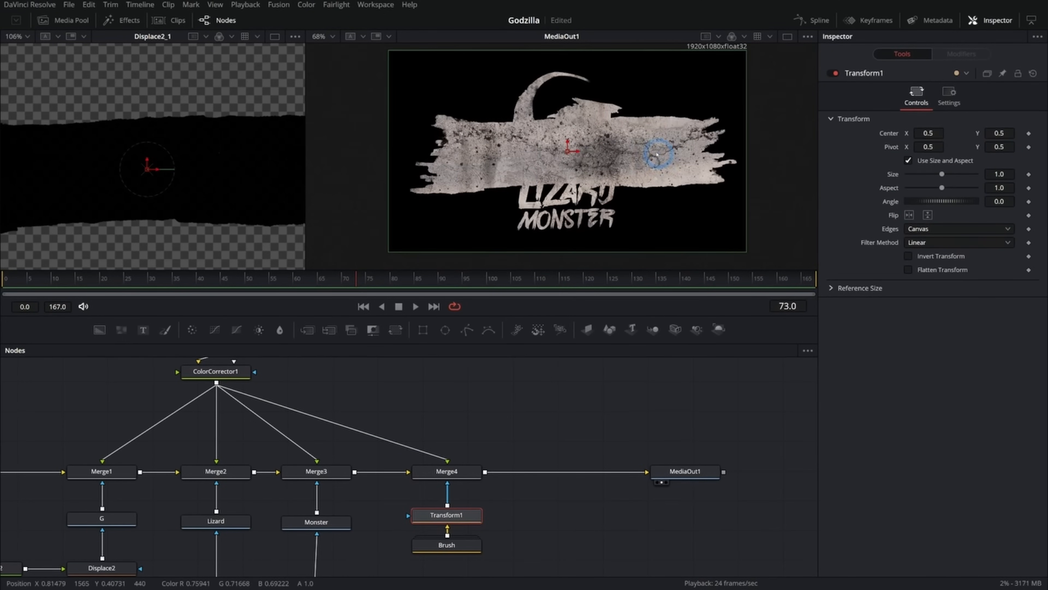
{"action": "left_click_drag", "start_coordinate": [716, 70], "coordinate": [678, 88]}
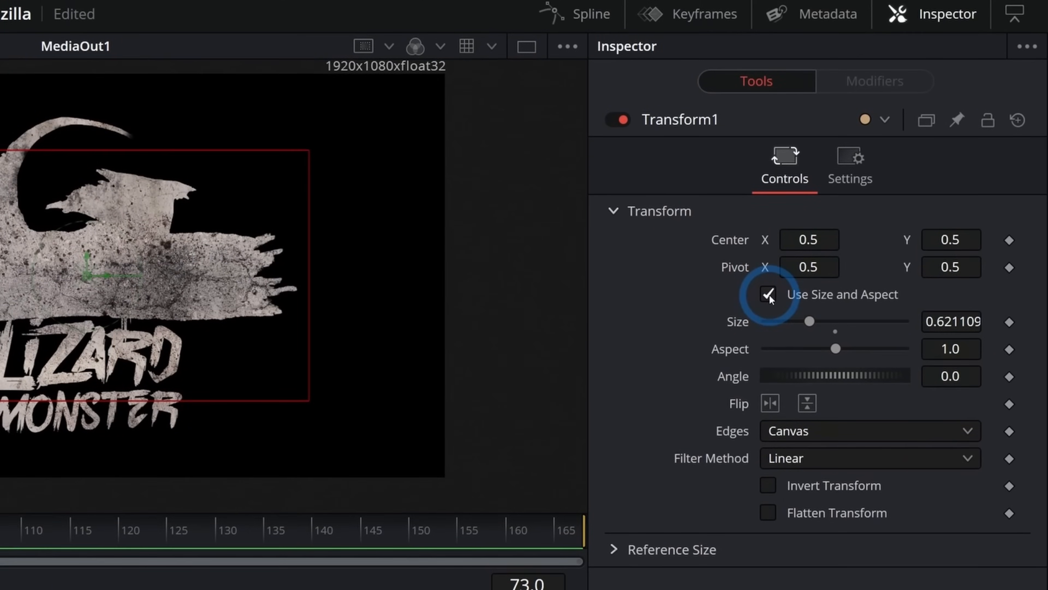
{"action": "left_click", "coordinate": [774, 295]}
Fit the brush stroke over LIZARD with X Size about 0.376, Y Size 0.518, Angle -1.56 and Center about 0.484, 0.313.
{"action": "left_click_drag", "start_coordinate": [835, 297], "coordinate": [803, 298]}
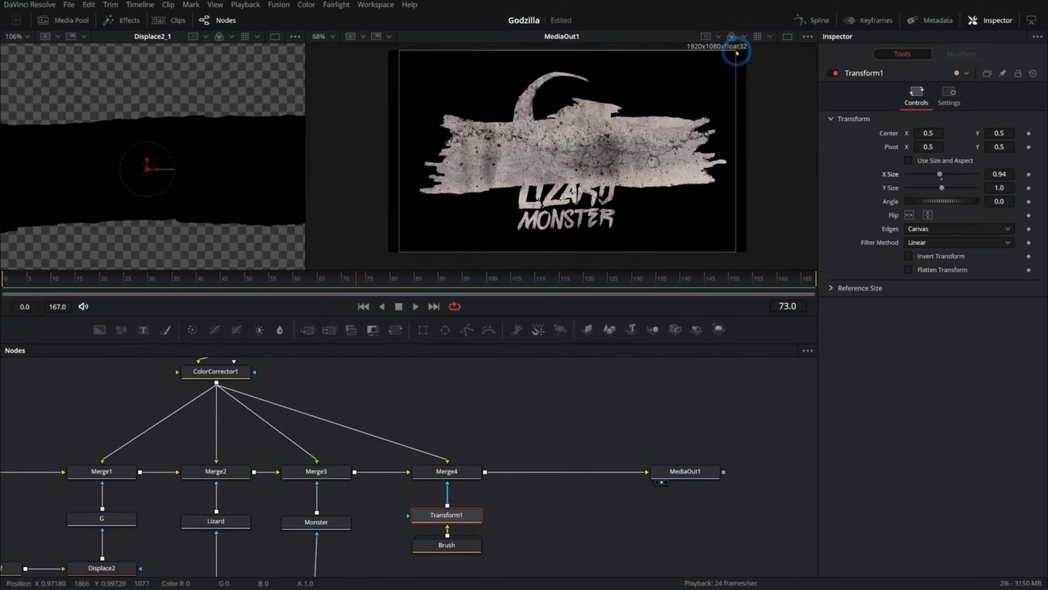
{"action": "left_click_drag", "start_coordinate": [737, 53], "coordinate": [665, 86]}
{"action": "left_click_drag", "start_coordinate": [567, 151], "coordinate": [567, 189]}
{"action": "left_click_drag", "start_coordinate": [665, 191], "coordinate": [635, 193]}
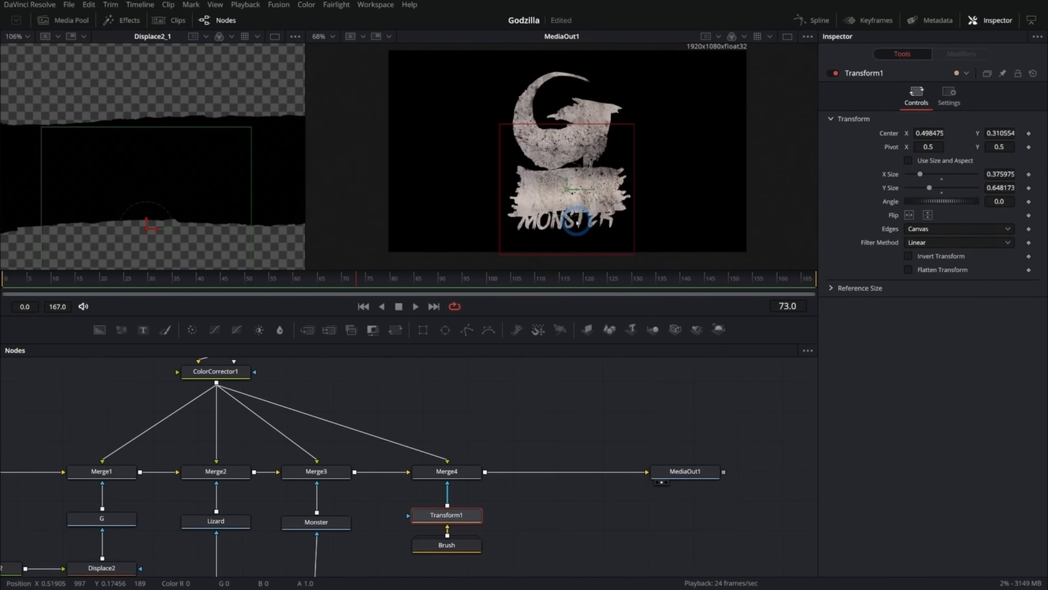
{"action": "left_click_drag", "start_coordinate": [563, 254], "coordinate": [563, 237]}
{"action": "left_click_drag", "start_coordinate": [573, 148], "coordinate": [563, 148]}
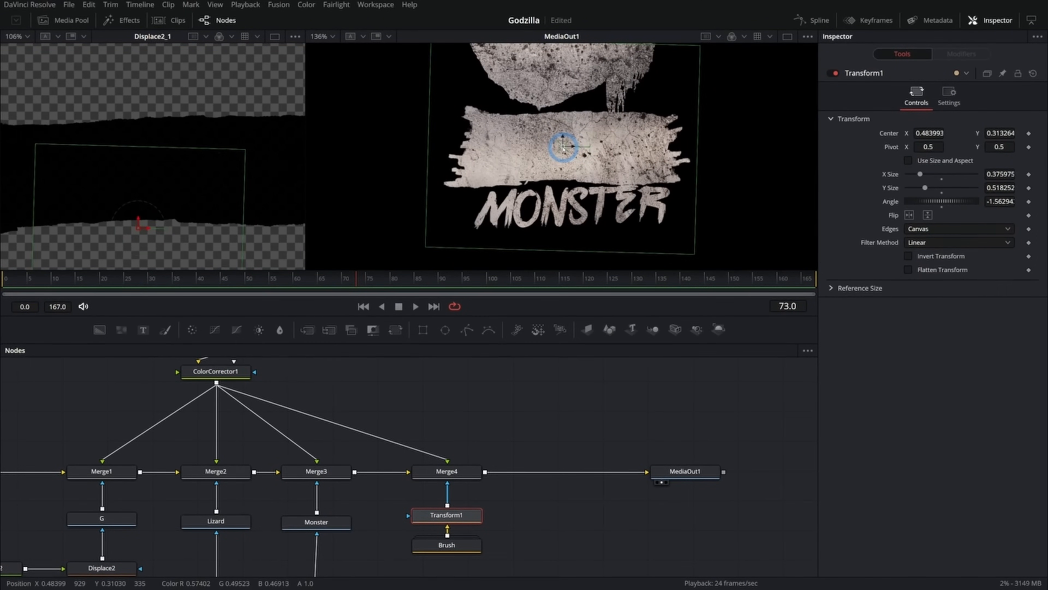
Make room before MediaOut1, add a second Transform node beside Transform1, and connect Brush to it.
{"action": "left_click_drag", "start_coordinate": [635, 417], "coordinate": [543, 434]}
{"action": "left_click_drag", "start_coordinate": [604, 474], "coordinate": [713, 475]}
{"action": "left_click", "coordinate": [487, 371]}
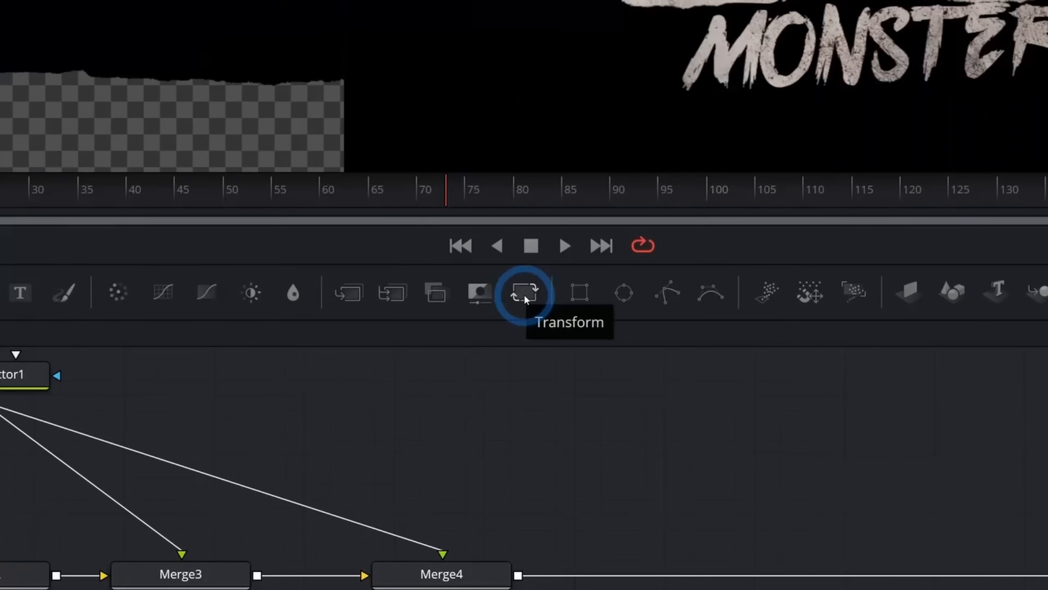
{"action": "mouse_move", "coordinate": [395, 330]}
{"action": "left_mouse_down"}
{"action": "mouse_move", "coordinate": [442, 423]}
{"action": "mouse_move", "coordinate": [454, 517]}
{"action": "left_mouse_up"}
{"action": "left_click_drag", "start_coordinate": [379, 550], "coordinate": [419, 572]}
{"action": "left_click_drag", "start_coordinate": [477, 524], "coordinate": [562, 457]}
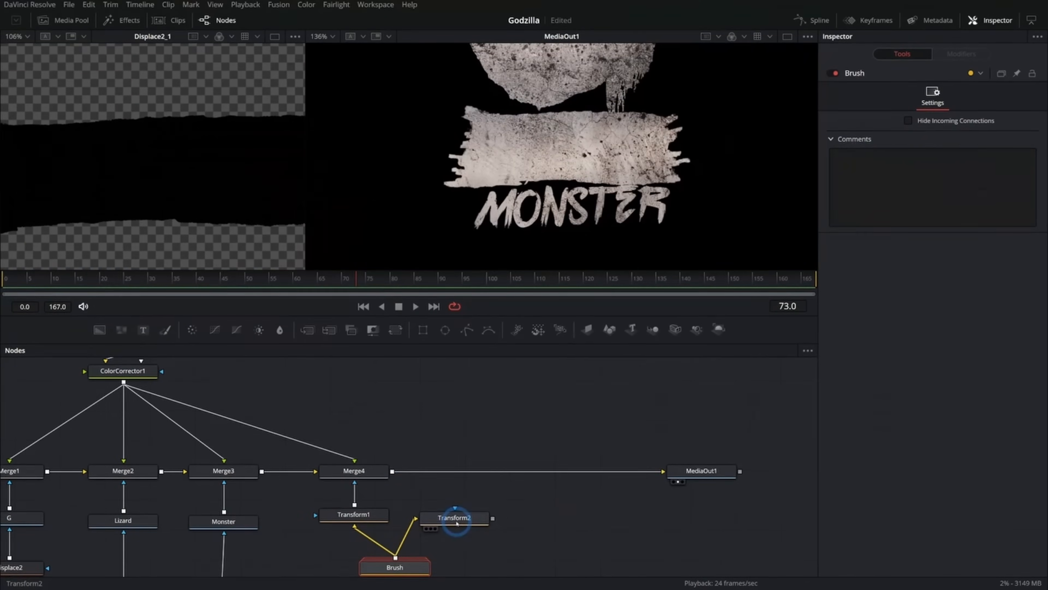
Merge ColorCorrector1's texture over Merge4's output, and use Transform2 as the new merge's mask.
{"action": "left_click_drag", "start_coordinate": [123, 383], "coordinate": [392, 471]}
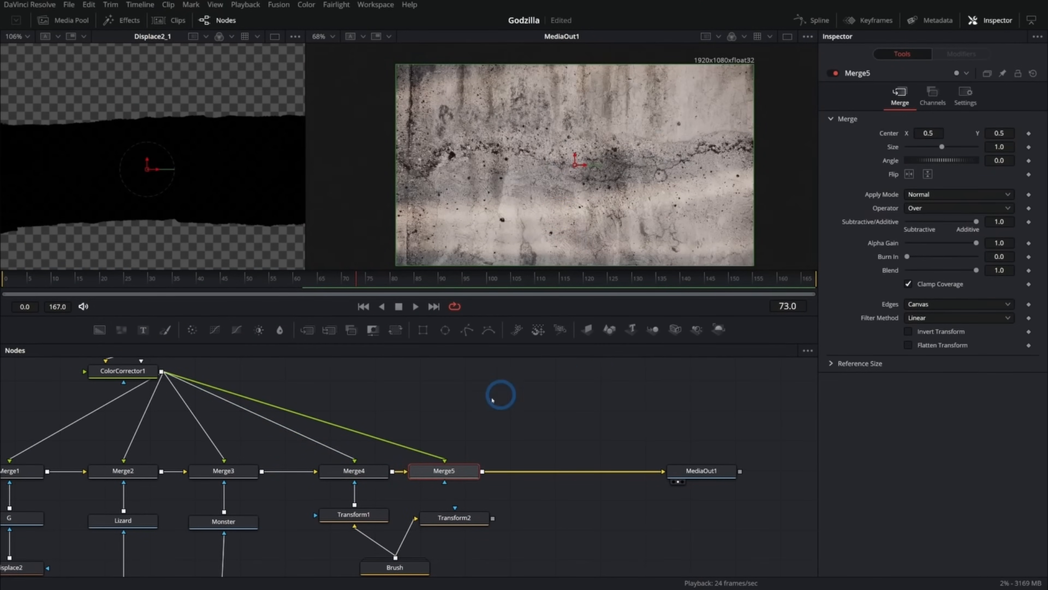
{"action": "left_click_drag", "start_coordinate": [493, 518], "coordinate": [445, 482]}
{"action": "left_click_drag", "start_coordinate": [459, 517], "coordinate": [449, 516]}
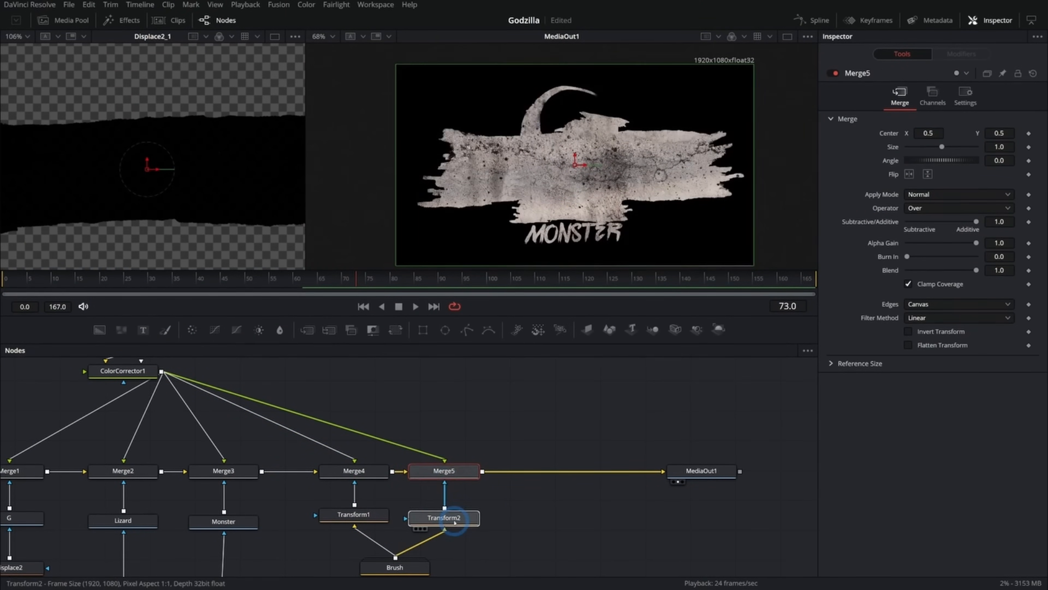
Turn off Use Size and Aspect on Transform2, flip its brush stroke horizontally, and scale and position it over MONSTER.
{"action": "left_click", "coordinate": [908, 160]}
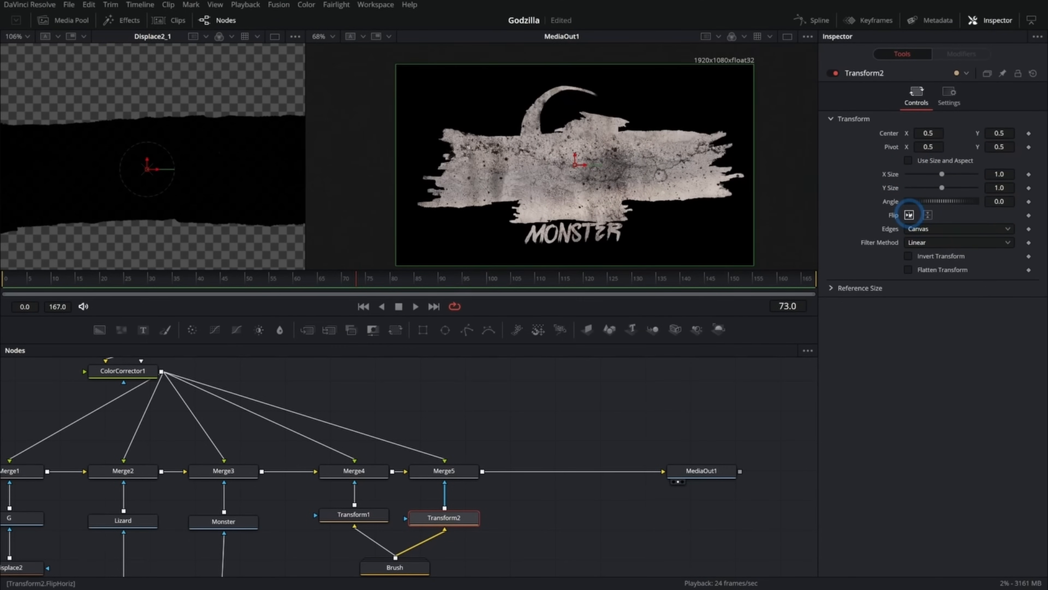
{"action": "left_click_drag", "start_coordinate": [754, 64], "coordinate": [658, 96]}
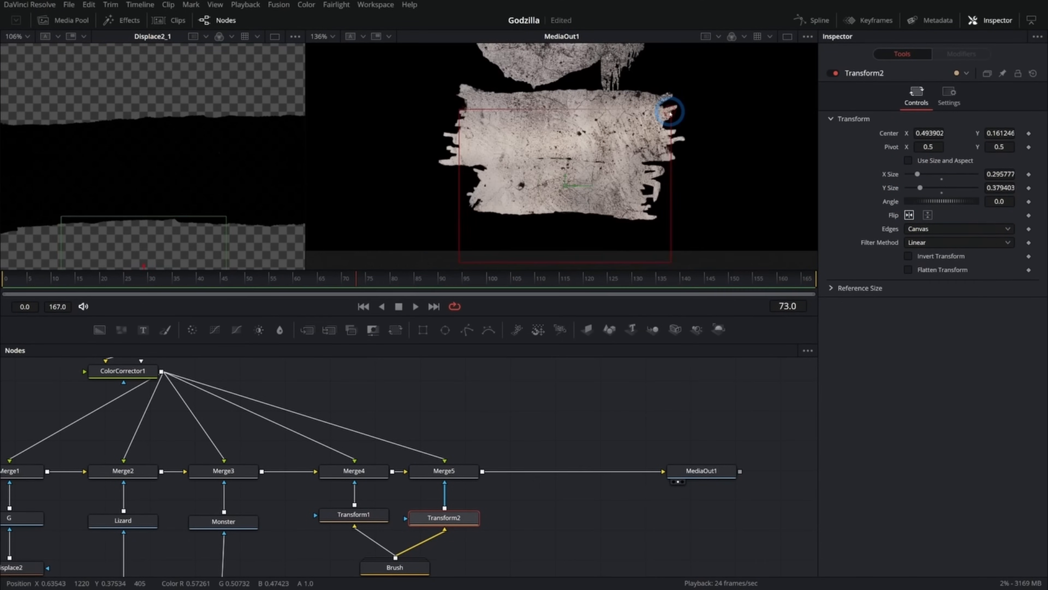
{"action": "left_click_drag", "start_coordinate": [671, 108], "coordinate": [679, 117]}
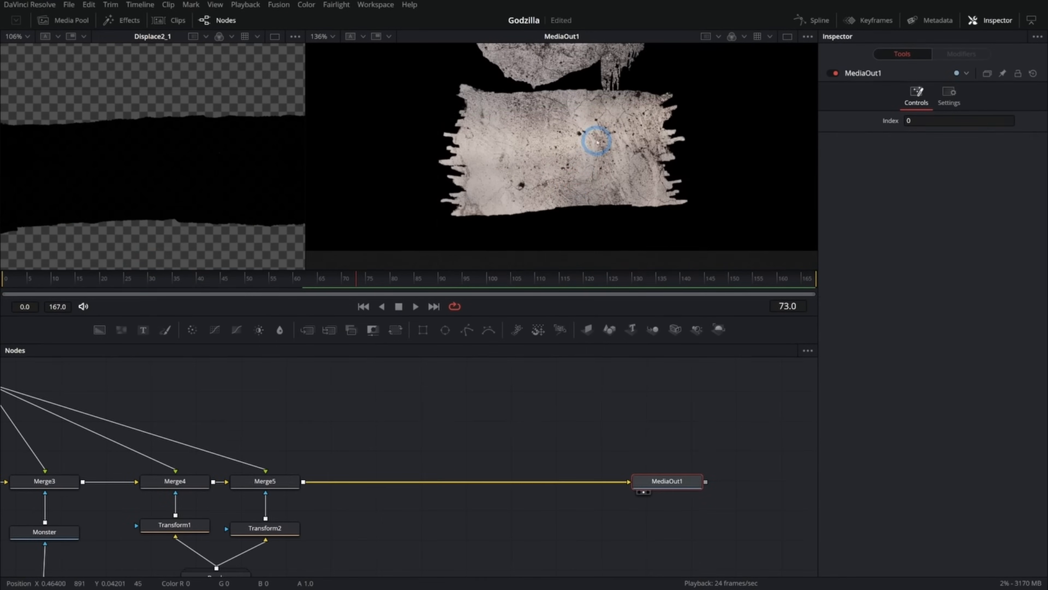
{"action": "scroll", "coordinate": [605, 198], "scroll_direction": "down", "scroll_amount": 3}
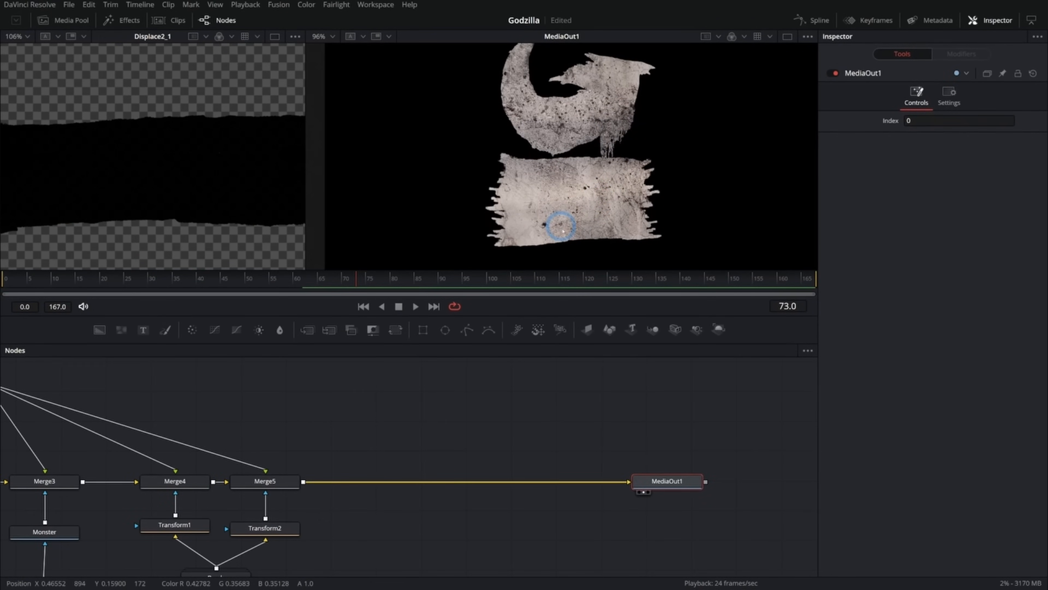
Duplicate the Lizard and Monster image nodes into the empty area beside Transform2.
{"action": "left_click_drag", "start_coordinate": [368, 438], "coordinate": [469, 417]}
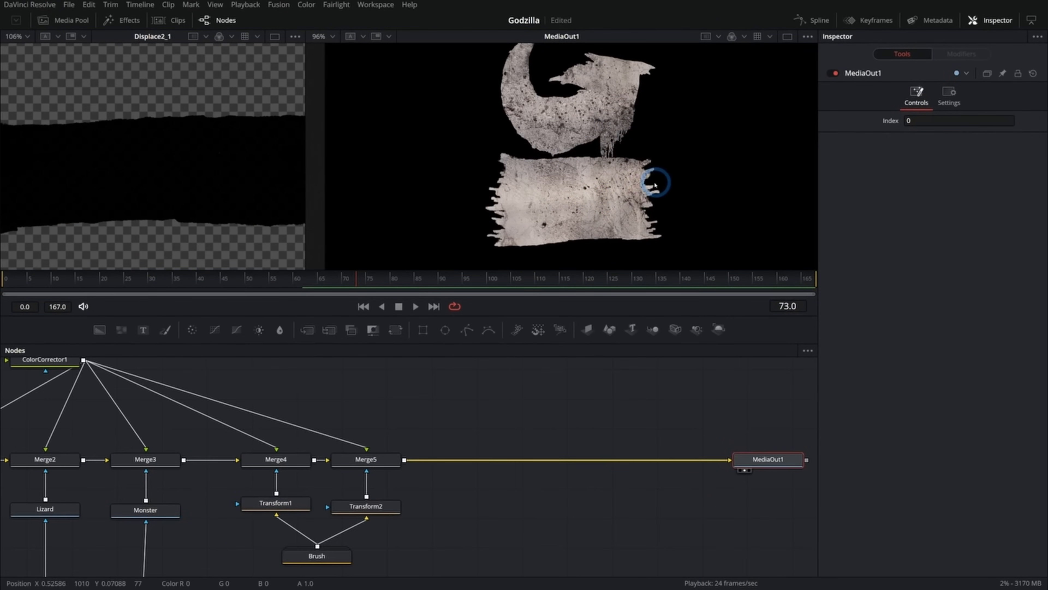
{"action": "left_click_drag", "start_coordinate": [454, 418], "coordinate": [499, 353]}
{"action": "left_click_drag", "start_coordinate": [249, 433], "coordinate": [108, 472]}
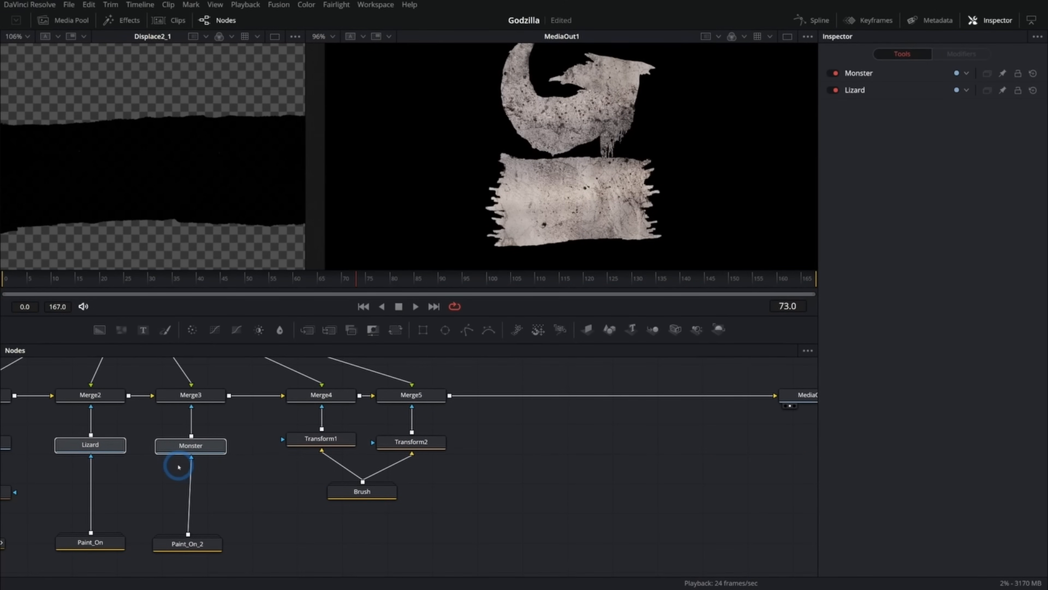
{"action": "left_click", "coordinate": [529, 442]}
{"action": "key", "text": "ctrl+v"}
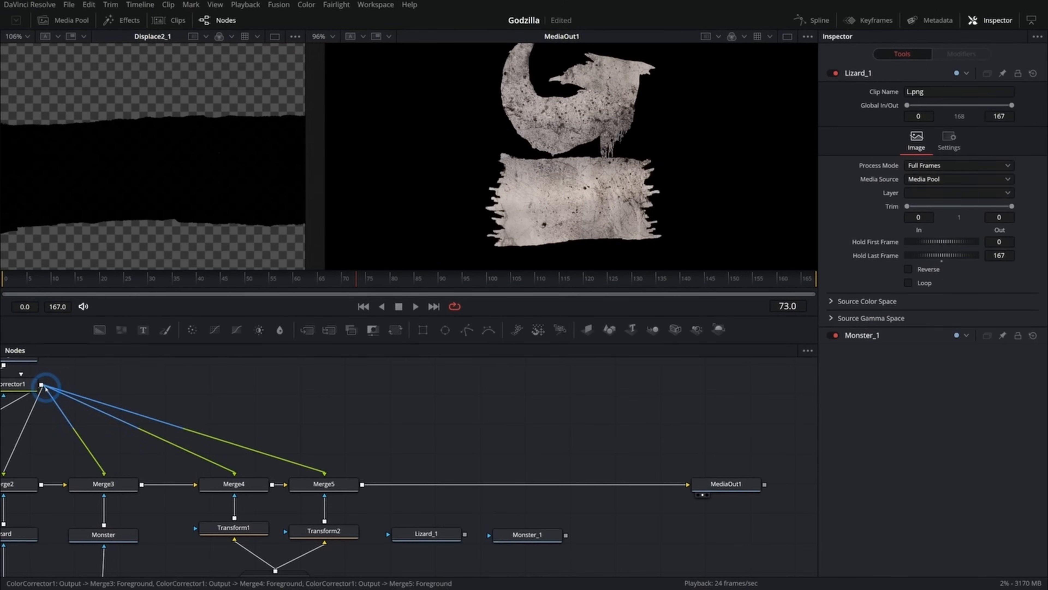
Merge ColorCorrector1's texture over Merge5's output, mask the new merge with Lizard_1, and space out the duplicated nodes.
{"action": "left_click_drag", "start_coordinate": [41, 385], "coordinate": [442, 486]}
{"action": "left_click_drag", "start_coordinate": [465, 534], "coordinate": [457, 485]}
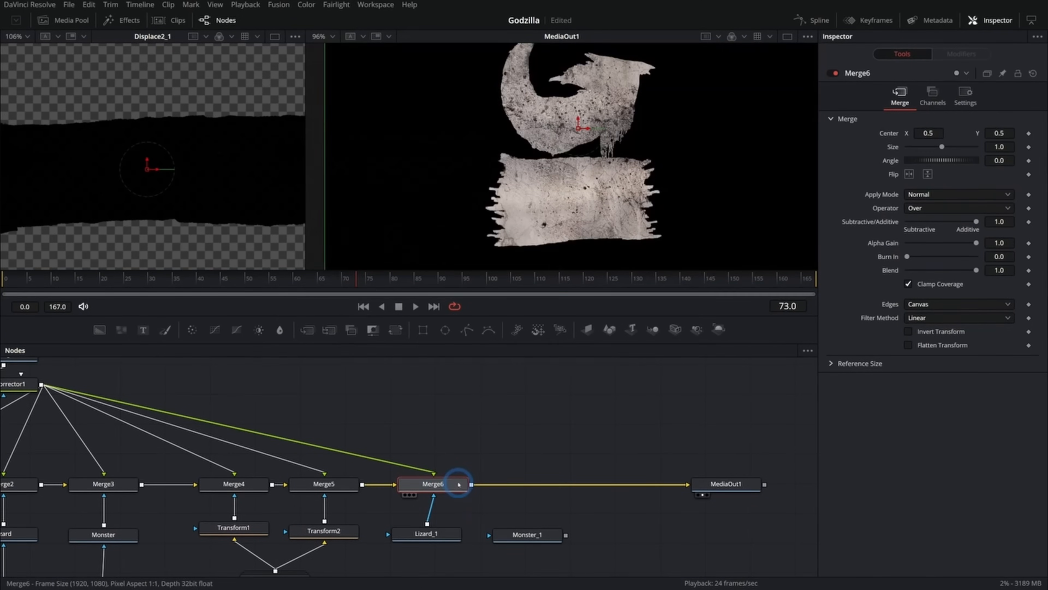
{"action": "left_click_drag", "start_coordinate": [539, 539], "coordinate": [614, 541]}
{"action": "left_click_drag", "start_coordinate": [451, 536], "coordinate": [458, 535]}
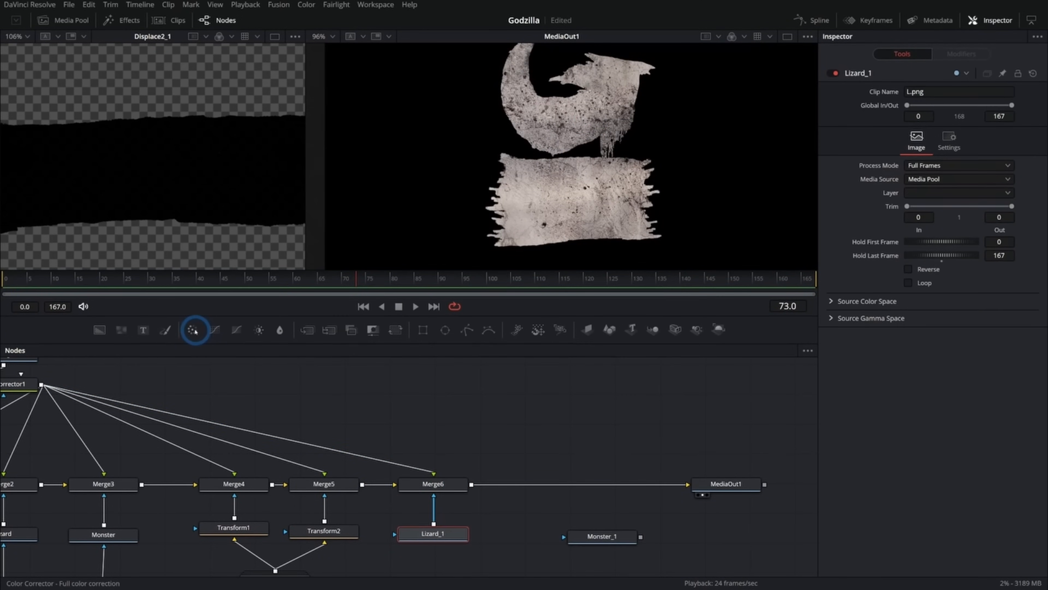
Insert a Color Corrector before Merge6 and tint it red at strength about 0.71, with saturation 0.67, lift -0.14 and gamma 0.23.
{"action": "left_click_drag", "start_coordinate": [193, 330], "coordinate": [433, 419]}
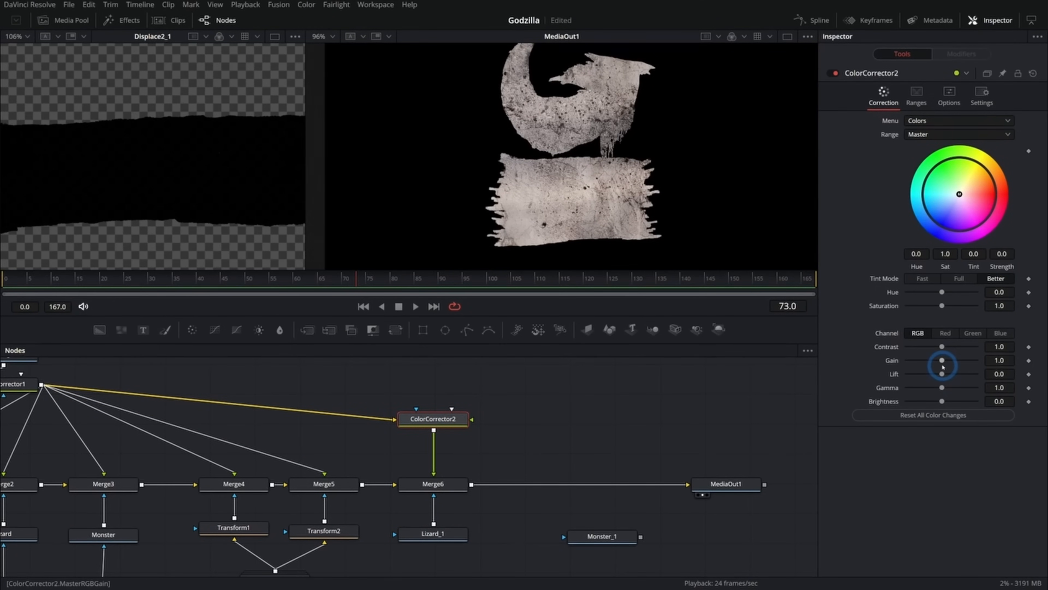
{"action": "left_click_drag", "start_coordinate": [937, 388], "coordinate": [928, 388]}
{"action": "left_click_drag", "start_coordinate": [960, 194], "coordinate": [989, 192]}
{"action": "left_click_drag", "start_coordinate": [943, 305], "coordinate": [930, 306]}
{"action": "left_click_drag", "start_coordinate": [942, 374], "coordinate": [916, 388]}
{"action": "scroll", "coordinate": [612, 199], "scroll_direction": "up", "scroll_amount": 3}
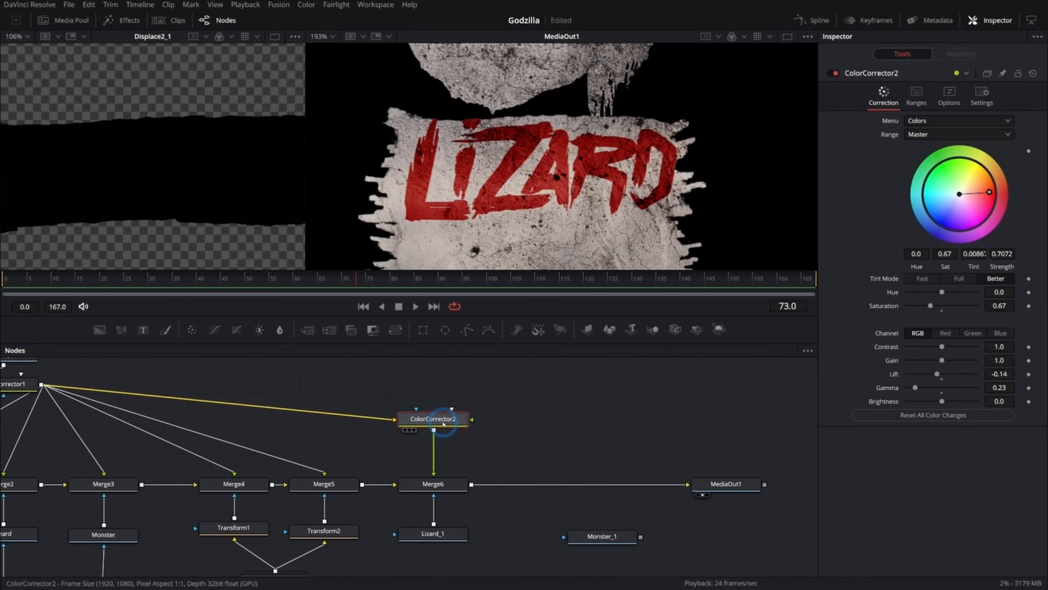
Examine the red-tinted texture, the Lizard_1 mask and the combined MediaOut1 result in the viewers.
{"action": "key", "text": "2"}
{"action": "scroll", "coordinate": [643, 169], "scroll_direction": "down", "scroll_amount": 4}
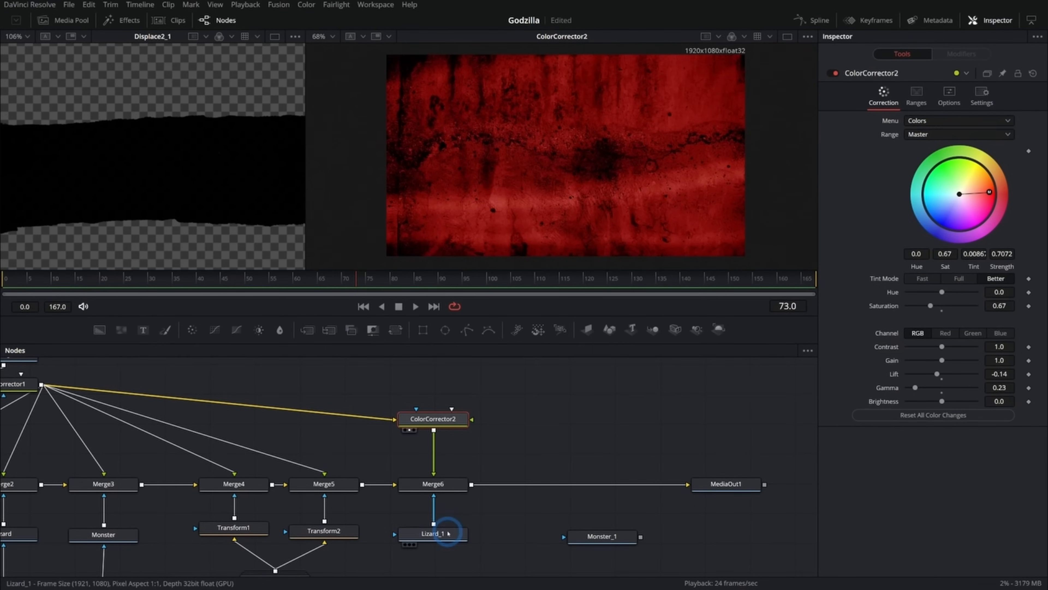
{"action": "left_click", "coordinate": [436, 533]}
{"action": "key", "text": "1"}
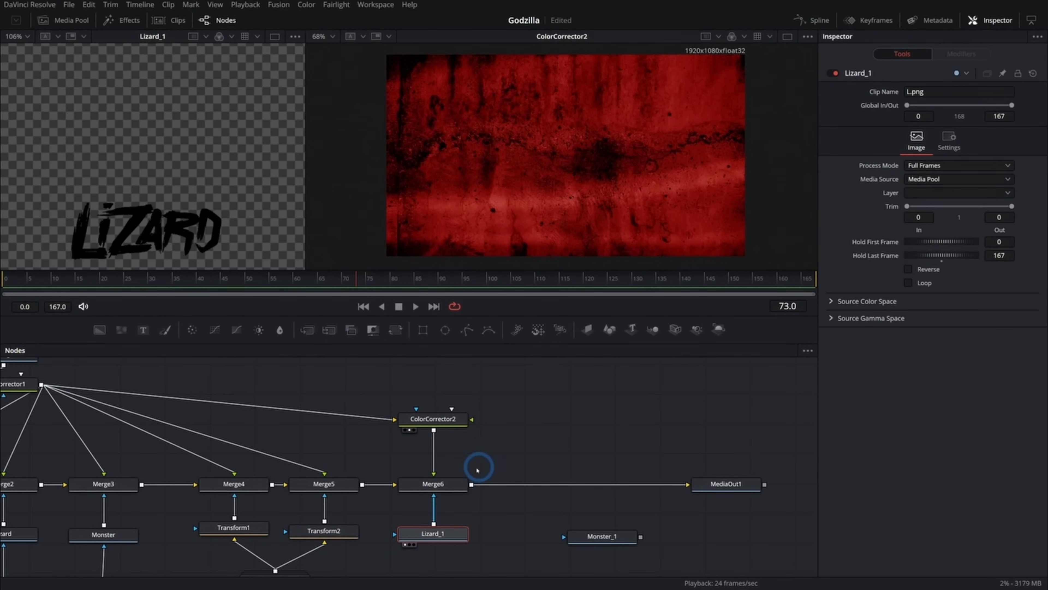
{"action": "left_click", "coordinate": [450, 482]}
{"action": "left_click_drag", "start_coordinate": [736, 482], "coordinate": [619, 138]}
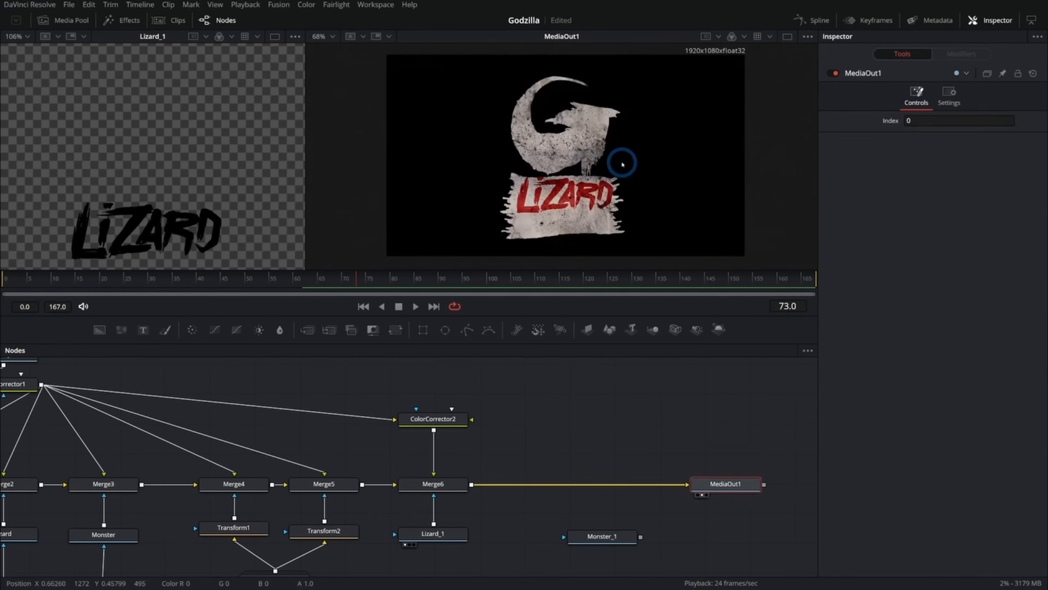
{"action": "scroll", "coordinate": [597, 513], "scroll_direction": "down", "scroll_amount": 1}
Rename ColorCorrector2 to Red_CC and merge its texture over Merge6's output with Monster_1 as the mask.
{"action": "left_click_drag", "start_coordinate": [598, 513], "coordinate": [548, 516]}
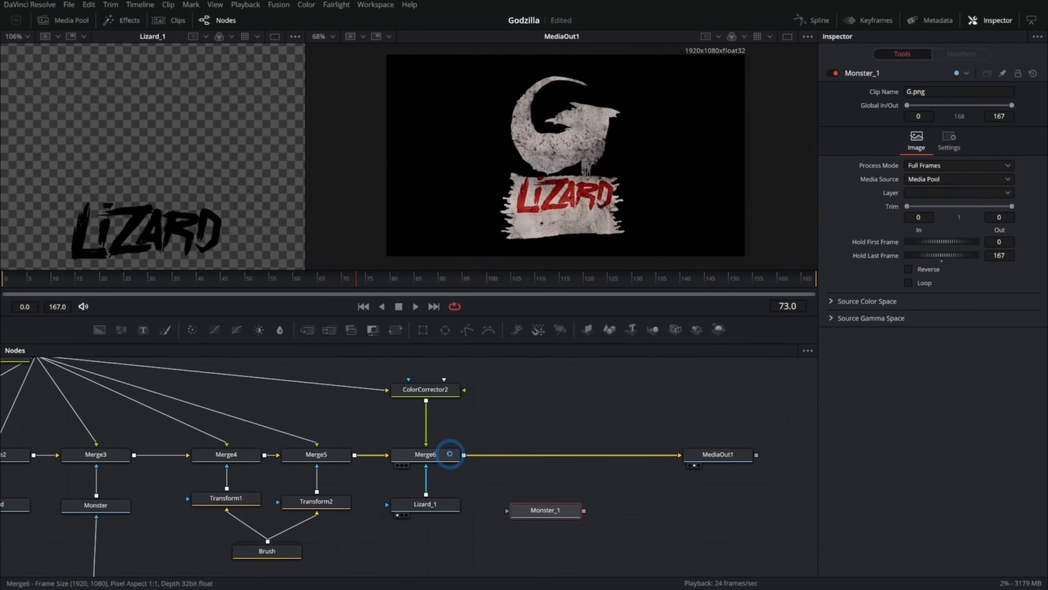
{"action": "left_click", "coordinate": [433, 392]}
{"action": "key", "text": "F2"}
{"action": "type", "text": "Red_CC"}
{"action": "key", "text": "Return"}
{"action": "left_click_drag", "start_coordinate": [432, 399], "coordinate": [516, 501]}
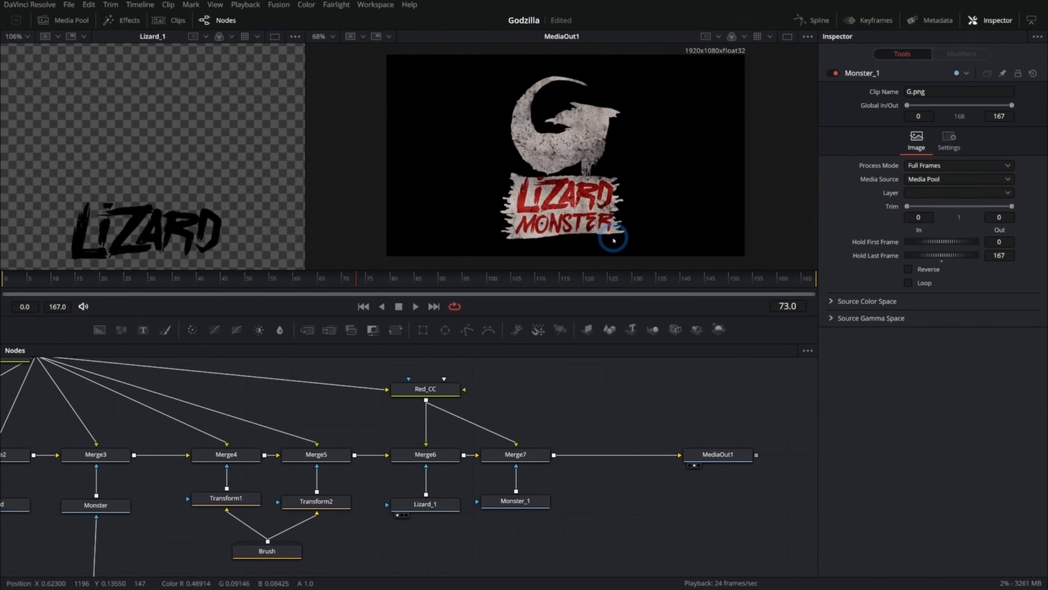
Examine the node tree from the Grunge texture through the masked merges to the final title.
{"action": "left_click_drag", "start_coordinate": [525, 381], "coordinate": [657, 384]}
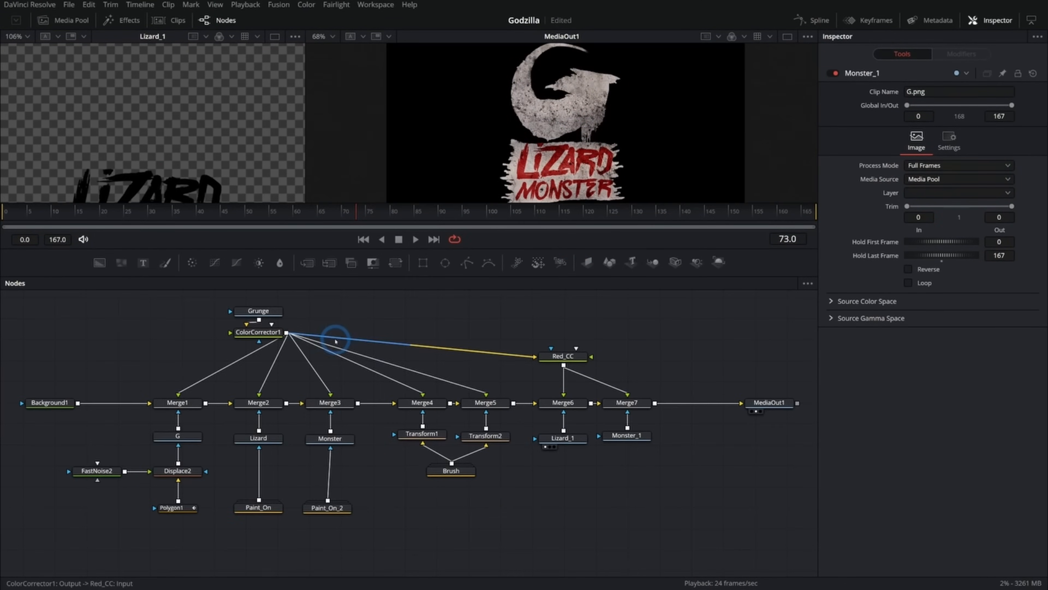
{"action": "left_click", "coordinate": [257, 313]}
{"action": "key", "text": "1"}
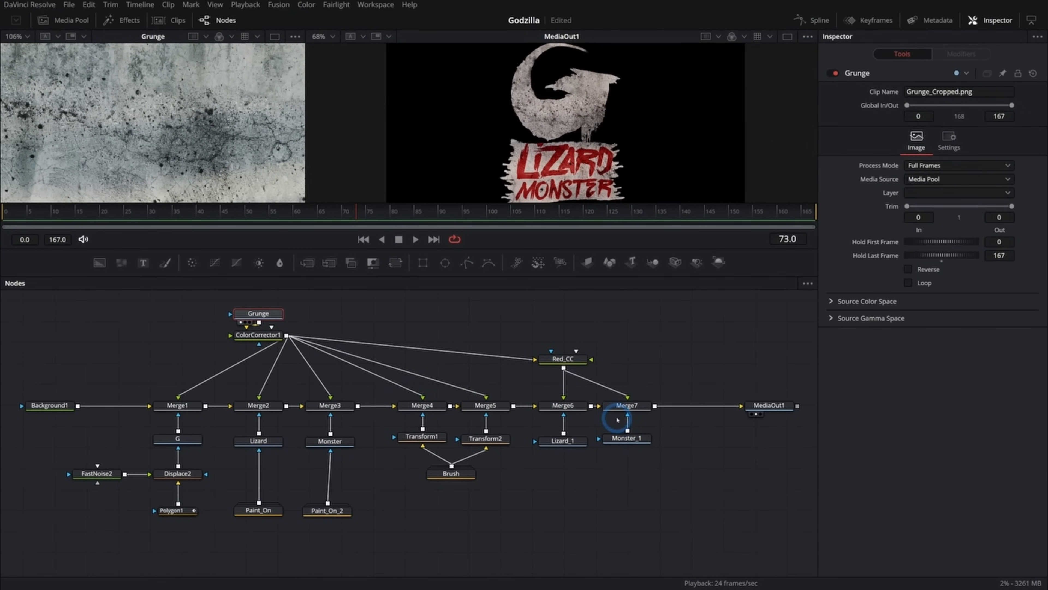
{"action": "left_click_drag", "start_coordinate": [663, 352], "coordinate": [441, 372]}
{"action": "left_click_drag", "start_coordinate": [547, 425], "coordinate": [634, 430]}
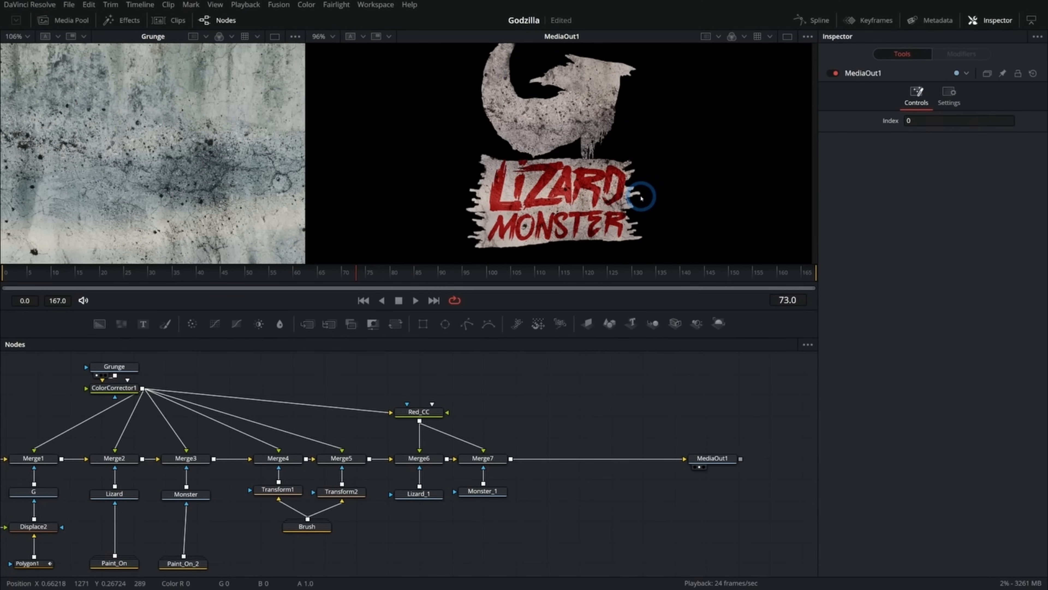
Move the Brush group clear of the transforms and ungroup it.
{"action": "left_click_drag", "start_coordinate": [554, 283], "coordinate": [553, 221]}
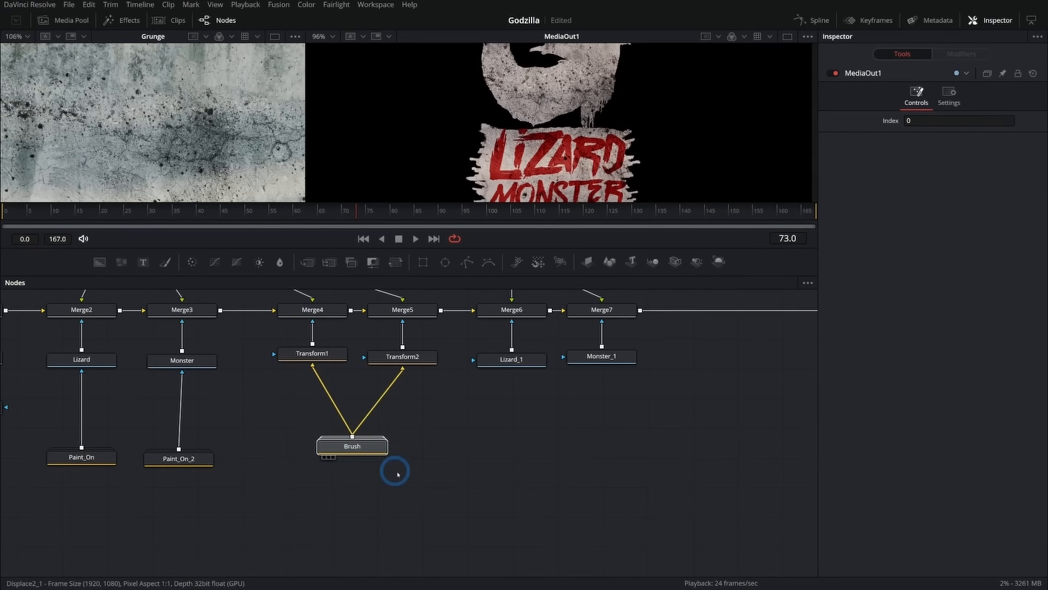
{"action": "left_click_drag", "start_coordinate": [381, 459], "coordinate": [466, 519]}
{"action": "right_click", "coordinate": [466, 518]}
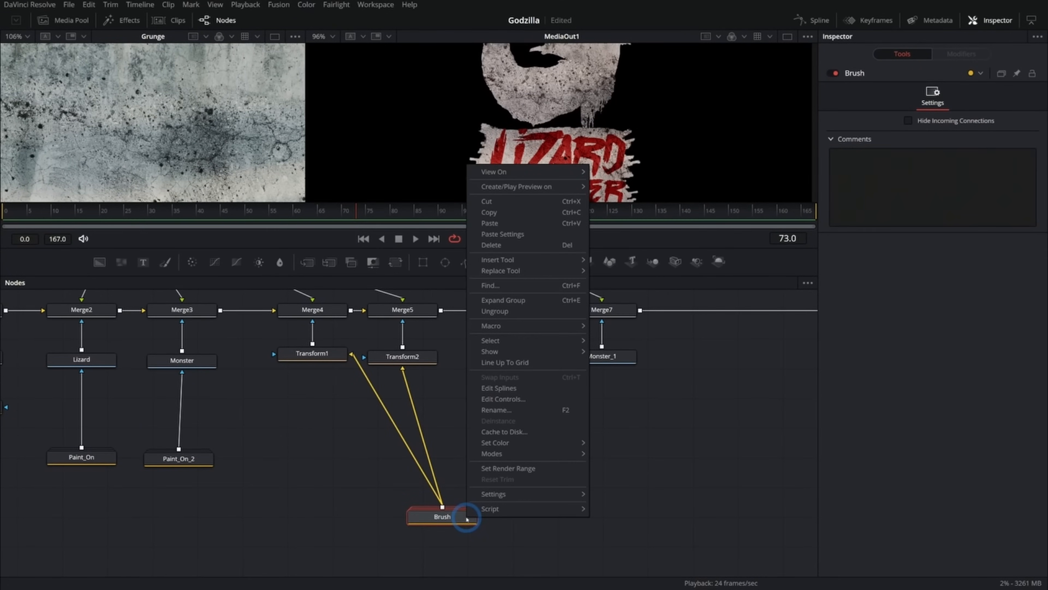
{"action": "left_click", "coordinate": [523, 314]}
{"action": "scroll", "coordinate": [542, 461], "scroll_direction": "down", "scroll_amount": 2}
{"action": "left_click", "coordinate": [526, 513]}
{"action": "scroll", "coordinate": [534, 505], "scroll_direction": "down", "scroll_amount": 2}
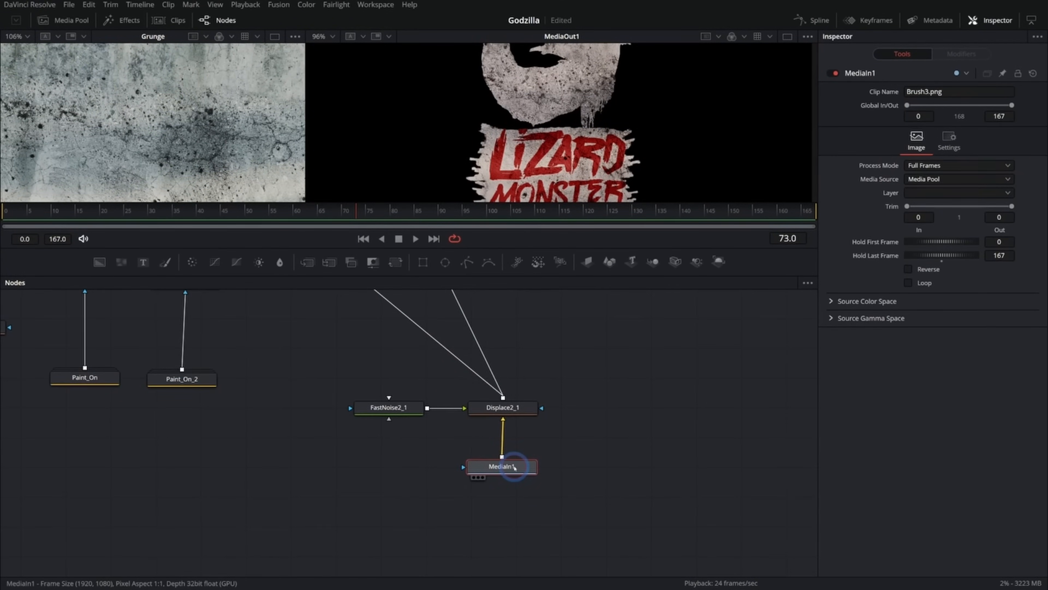
View MediaIn1's brush stroke and attach a copy of the Paint_On group as its mask.
{"action": "key", "text": "1"}
{"action": "scroll", "coordinate": [325, 355], "scroll_direction": "down", "scroll_amount": 2}
{"action": "scroll", "coordinate": [306, 375], "scroll_direction": "left", "scroll_amount": 1}
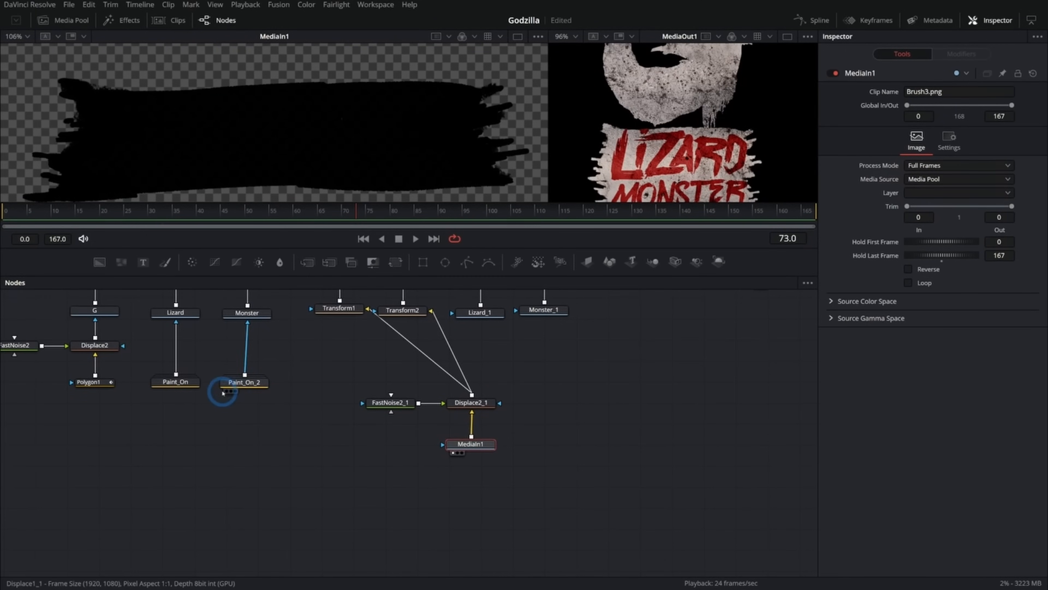
{"action": "left_click", "coordinate": [188, 383]}
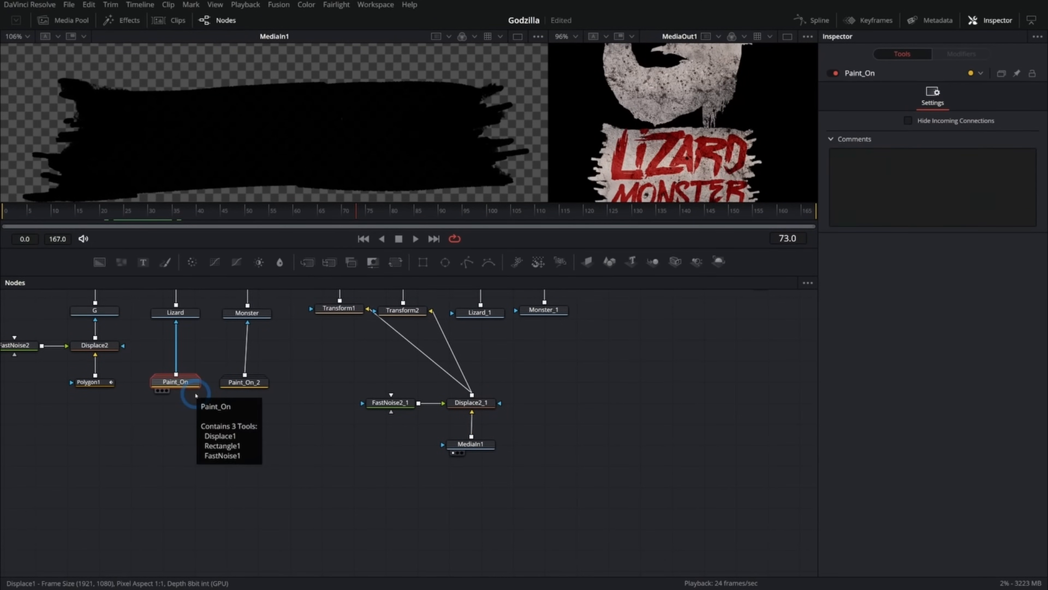
{"action": "key", "text": "ctrl+v"}
{"action": "left_click_drag", "start_coordinate": [505, 507], "coordinate": [471, 446]}
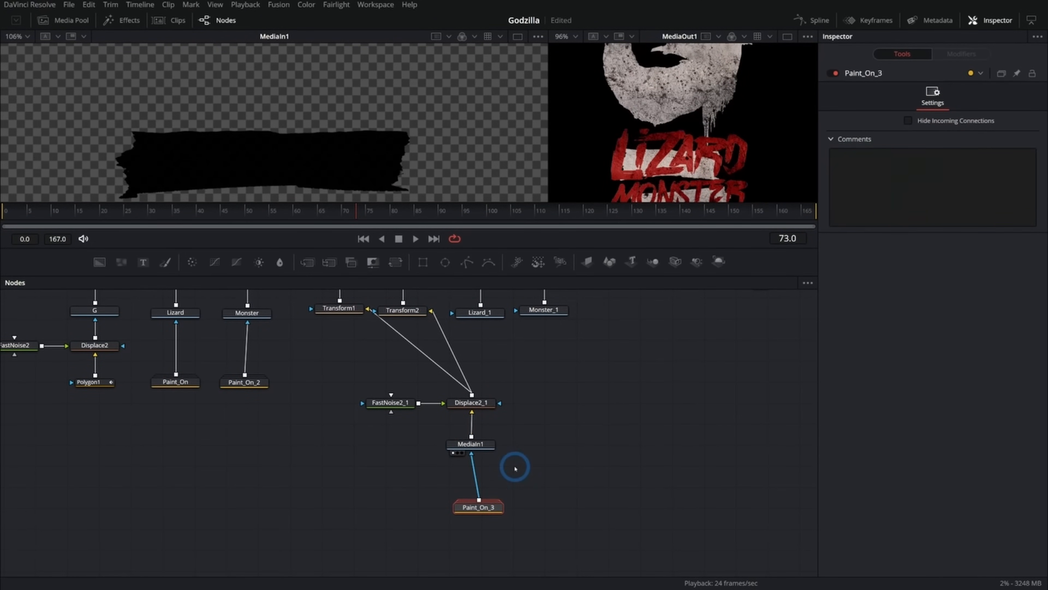
Extend Rectangle1_2's animated starting position inside Paint_On_3 farther left of the brush stroke at frame 20, and collapse the group.
{"action": "mouse_move", "coordinate": [483, 113]}
{"action": "left_mouse_down"}
{"action": "mouse_move", "coordinate": [466, 112]}
{"action": "mouse_move", "coordinate": [477, 113]}
{"action": "left_mouse_up"}
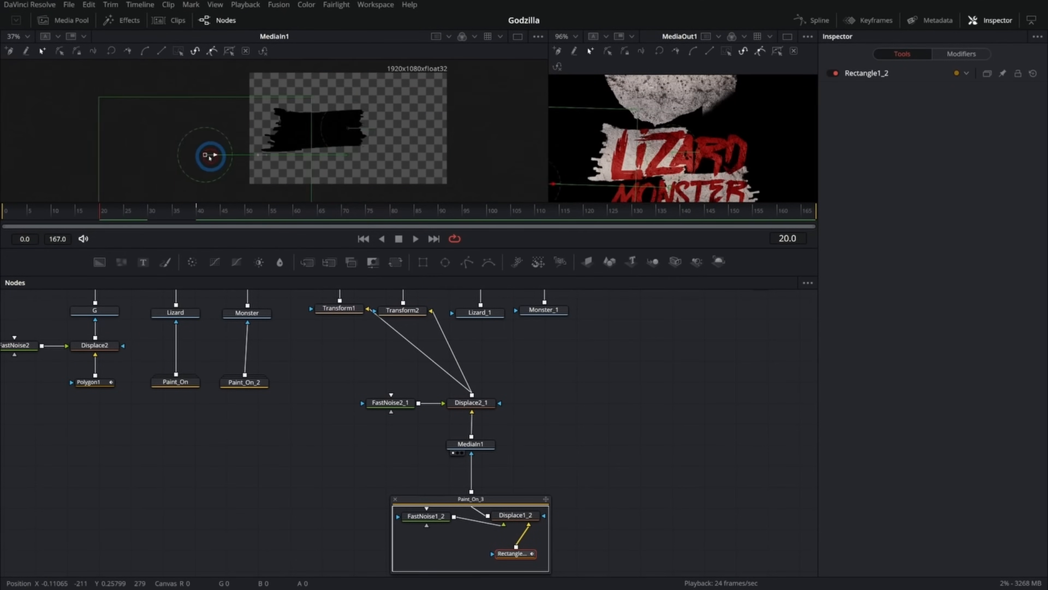
{"action": "left_click_drag", "start_coordinate": [209, 155], "coordinate": [145, 155]}
{"action": "mouse_move", "coordinate": [171, 208]}
{"action": "left_mouse_down"}
{"action": "mouse_move", "coordinate": [109, 206]}
{"action": "mouse_move", "coordinate": [195, 211]}
{"action": "mouse_move", "coordinate": [105, 212]}
{"action": "left_mouse_up"}
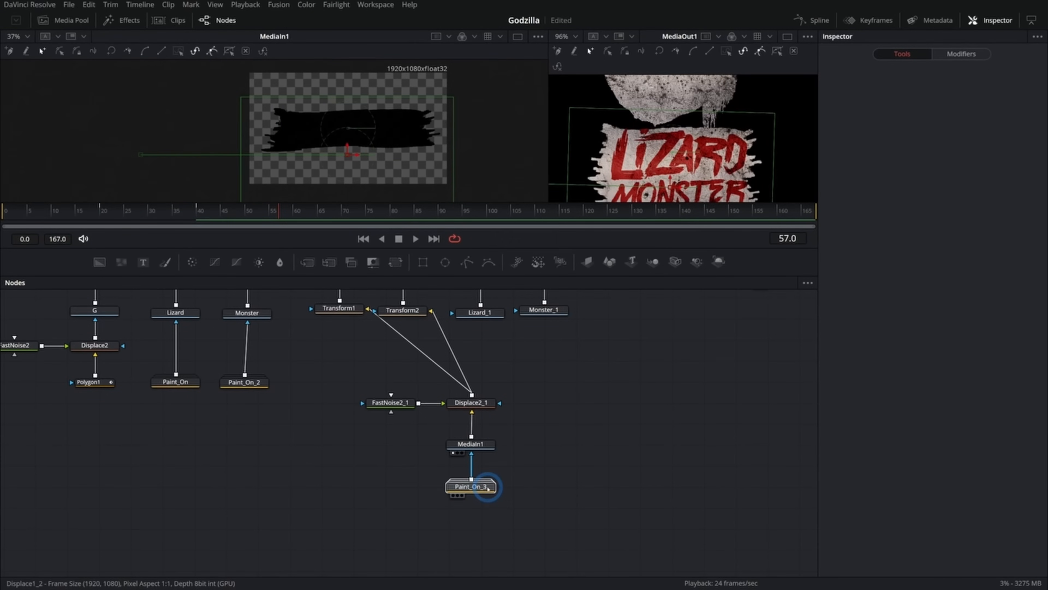
{"action": "left_click", "coordinate": [483, 487]}
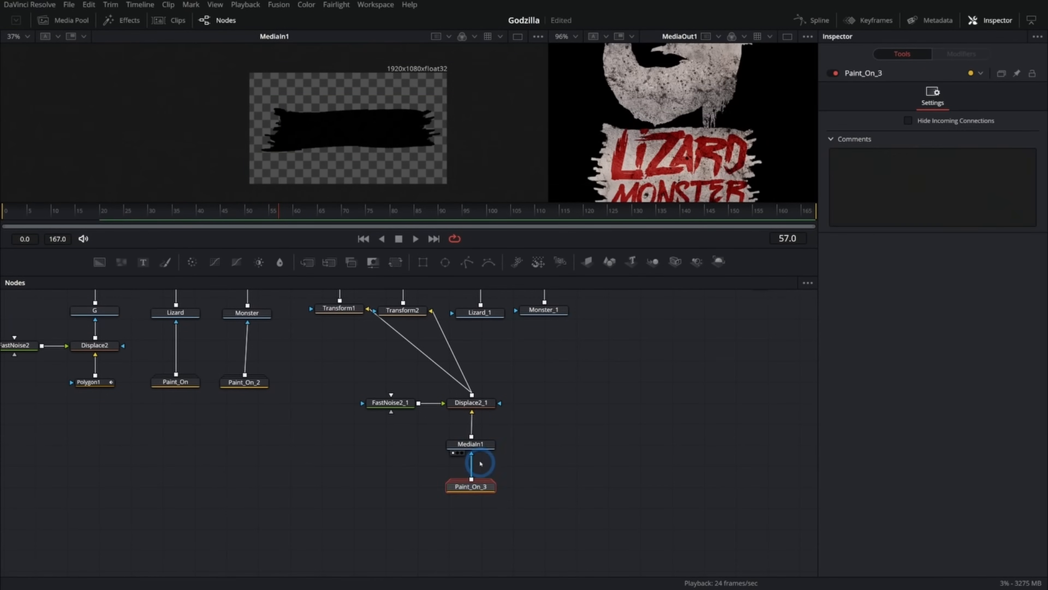
{"action": "scroll", "coordinate": [370, 122], "scroll_direction": "up", "scroll_amount": 5}
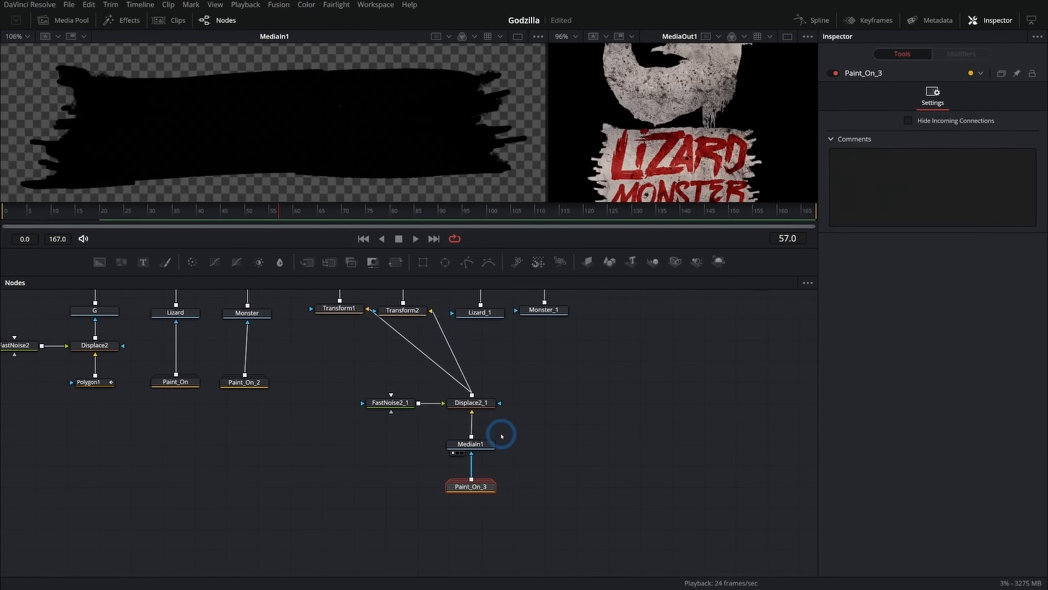
{"action": "scroll", "coordinate": [510, 363], "scroll_direction": "up", "scroll_amount": 3}
Show Paint_On_3's keyframes and shift its paint-on animation earlier in time.
{"action": "left_click_drag", "start_coordinate": [475, 545], "coordinate": [359, 438]}
{"action": "left_click", "coordinate": [469, 537]}
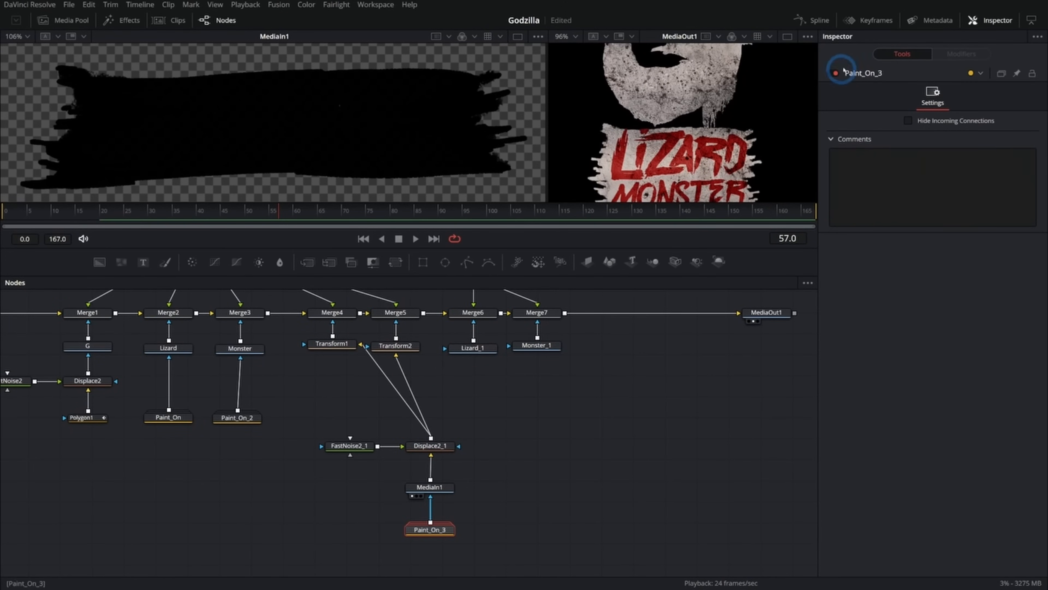
{"action": "left_click", "coordinate": [869, 22]}
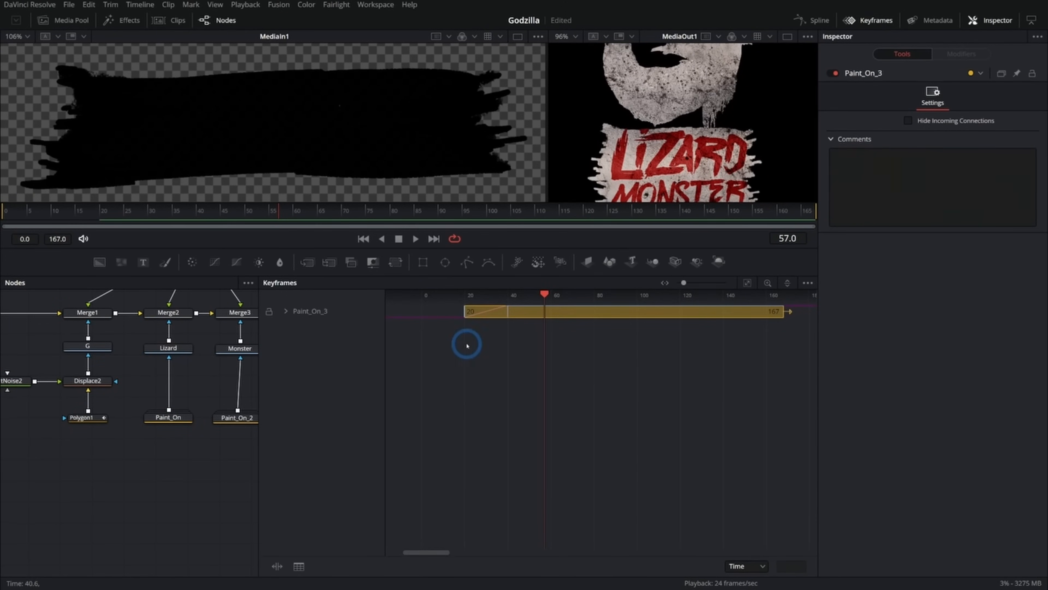
{"action": "left_click", "coordinate": [291, 316]}
{"action": "left_click_drag", "start_coordinate": [464, 337], "coordinate": [427, 338]}
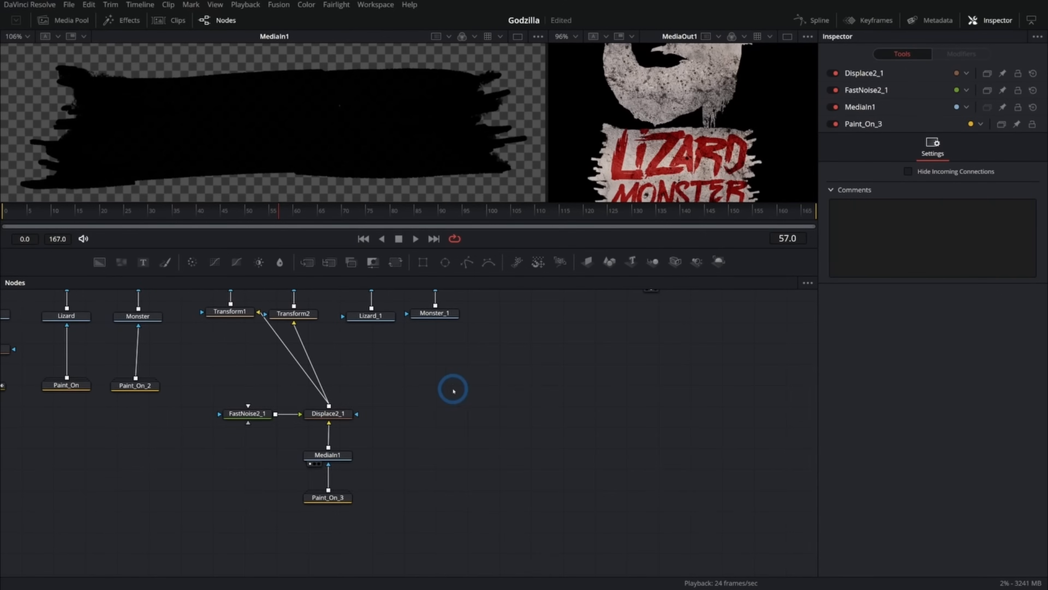
Group FastNoise2_1, Displace2_1, MediaIn1 and Paint_On_3 together and name the group Brush.
{"action": "left_click_drag", "start_coordinate": [409, 389], "coordinate": [227, 504]}
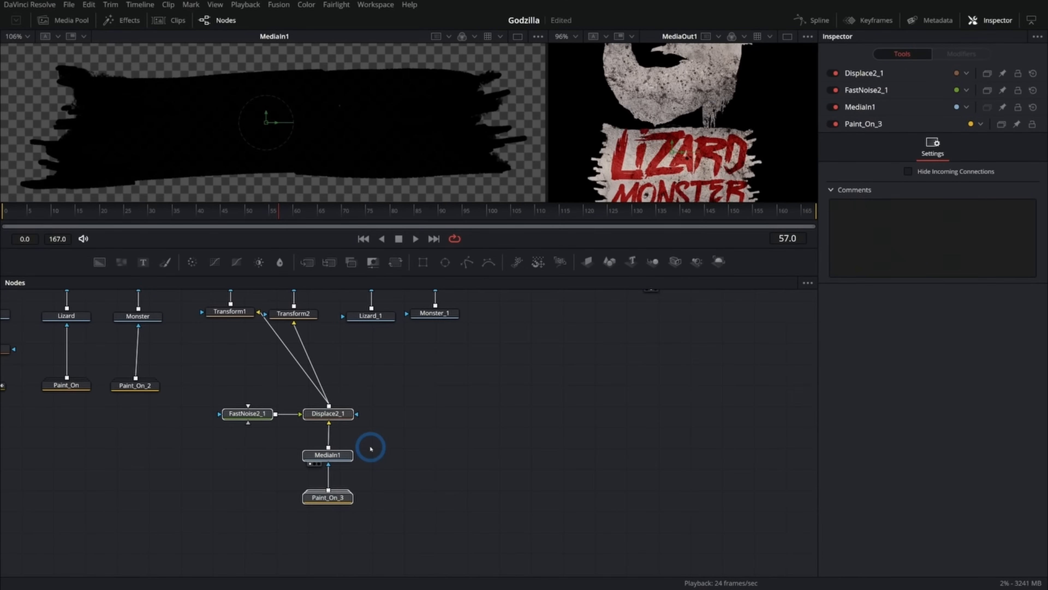
{"action": "key", "text": "ctrl+g"}
{"action": "key", "text": "F2"}
{"action": "key", "text": "Return"}
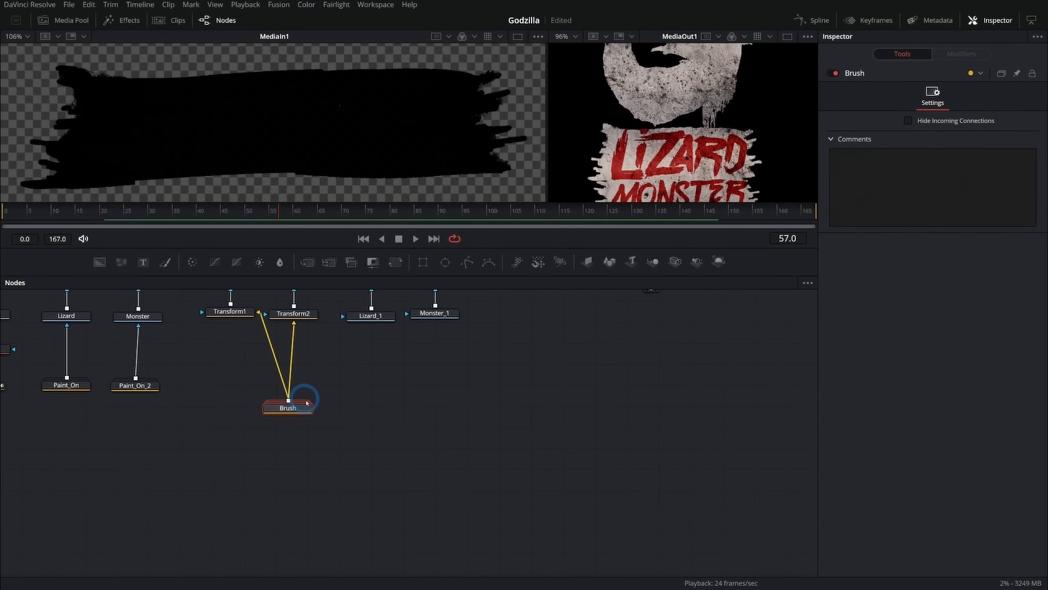
{"action": "scroll", "coordinate": [386, 386], "scroll_direction": "up", "scroll_amount": 3}
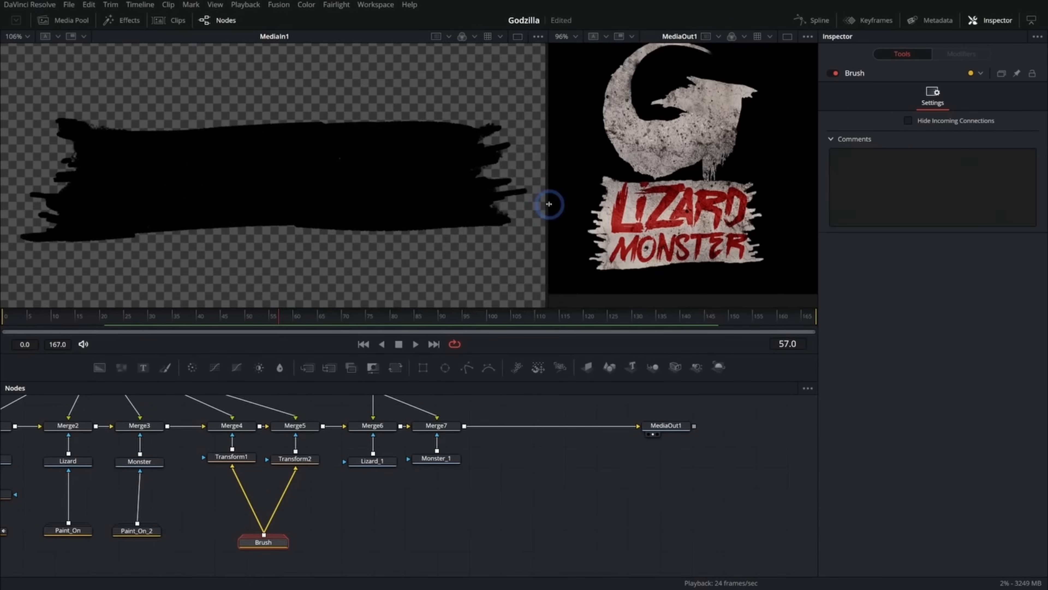
Enlarge the output viewer, shift the Brush group's keyframed animation later to start after frame 50, and play it back.
{"action": "left_click_drag", "start_coordinate": [547, 203], "coordinate": [318, 308]}
{"action": "mouse_move", "coordinate": [169, 316]}
{"action": "left_mouse_down"}
{"action": "mouse_move", "coordinate": [2, 320]}
{"action": "mouse_move", "coordinate": [162, 316]}
{"action": "left_mouse_up"}
{"action": "left_click", "coordinate": [875, 22]}
{"action": "left_click", "coordinate": [489, 419]}
{"action": "left_click_drag", "start_coordinate": [484, 416], "coordinate": [598, 418]}
{"action": "key", "text": "space"}
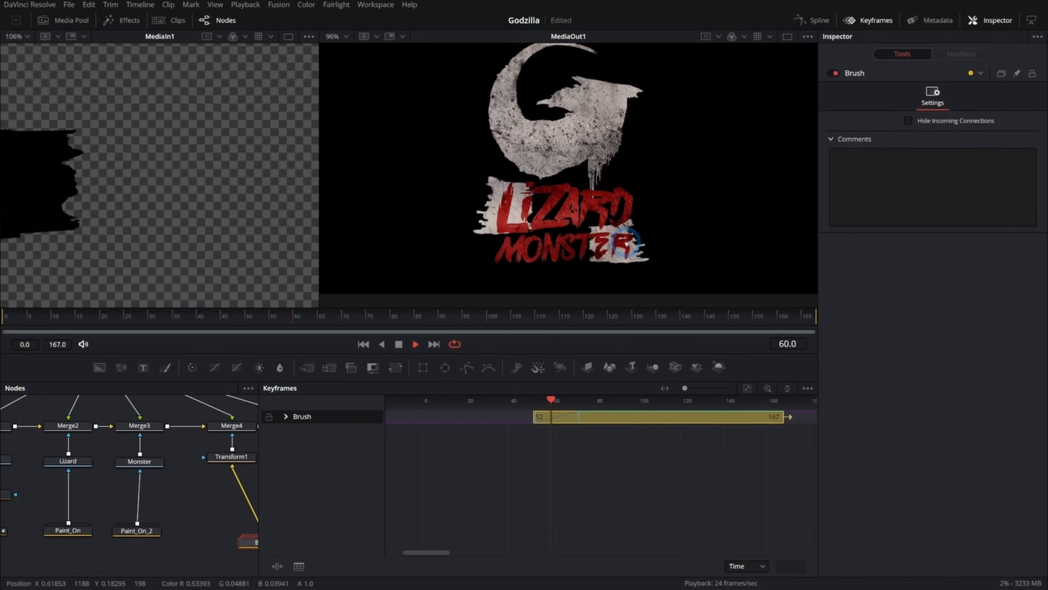
{"action": "key", "text": "space"}
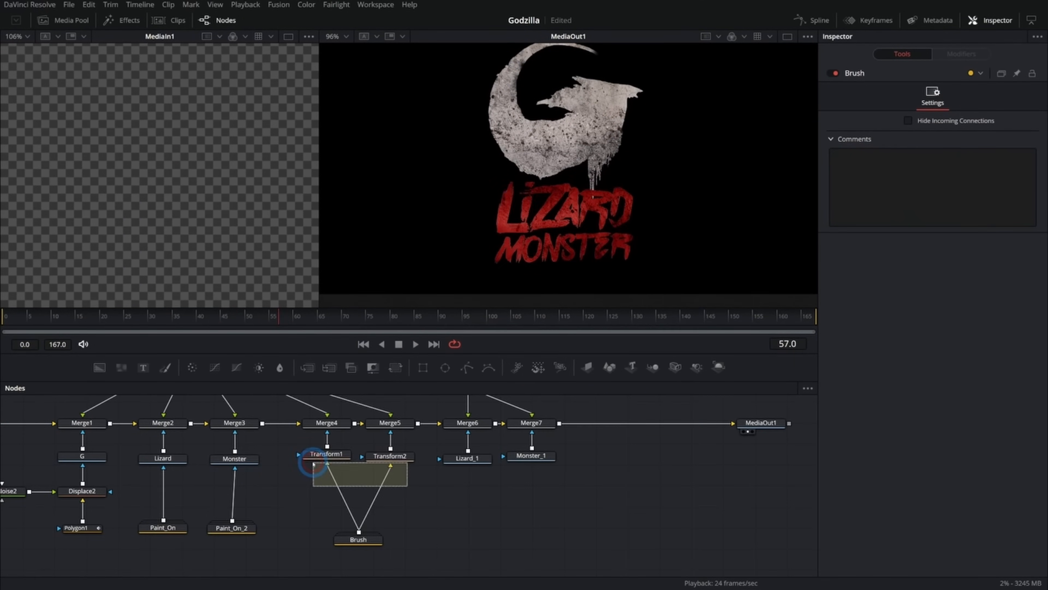
Connect Transform1 as the mask of Lizard_1 and Transform2 as the mask of Monster_1, and play through the brush reveal.
{"action": "left_click_drag", "start_coordinate": [409, 487], "coordinate": [532, 457]}
{"action": "left_click", "coordinate": [391, 489]}
{"action": "left_click_drag", "start_coordinate": [328, 487], "coordinate": [467, 462]}
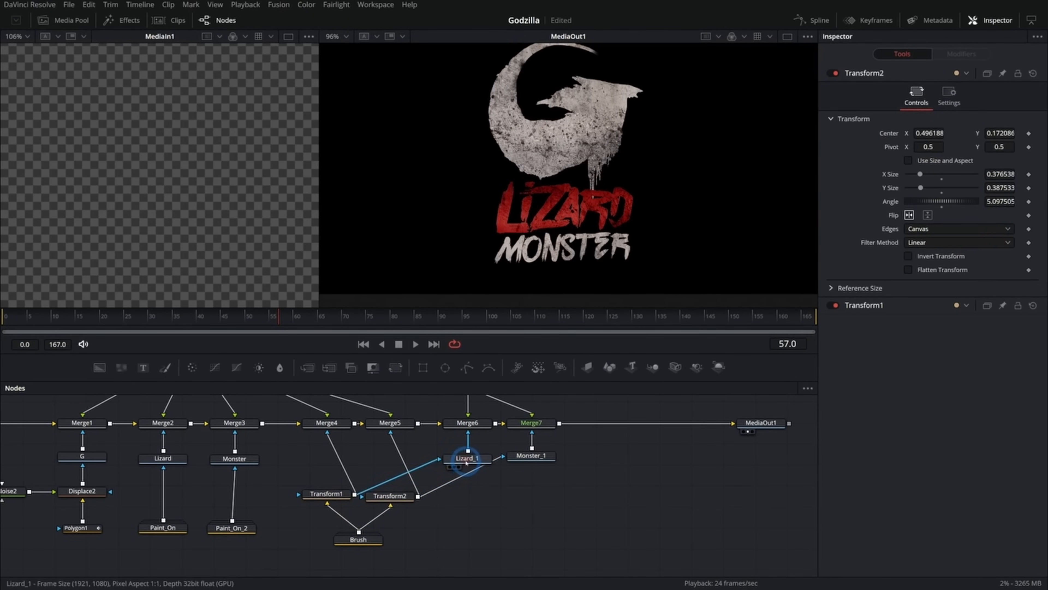
{"action": "left_click", "coordinate": [416, 344]}
{"action": "left_click", "coordinate": [303, 319]}
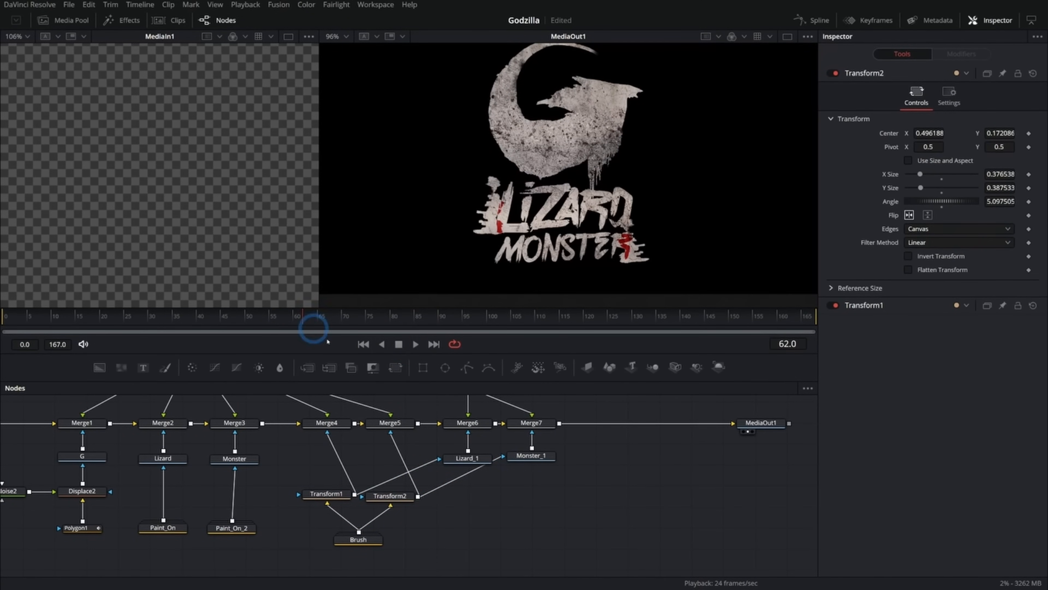
{"action": "left_click", "coordinate": [399, 345]}
{"action": "mouse_move", "coordinate": [389, 323]}
{"action": "left_mouse_down"}
{"action": "mouse_move", "coordinate": [311, 318]}
{"action": "mouse_move", "coordinate": [385, 319]}
{"action": "mouse_move", "coordinate": [370, 318]}
{"action": "left_mouse_up"}
{"action": "left_click", "coordinate": [399, 345]}
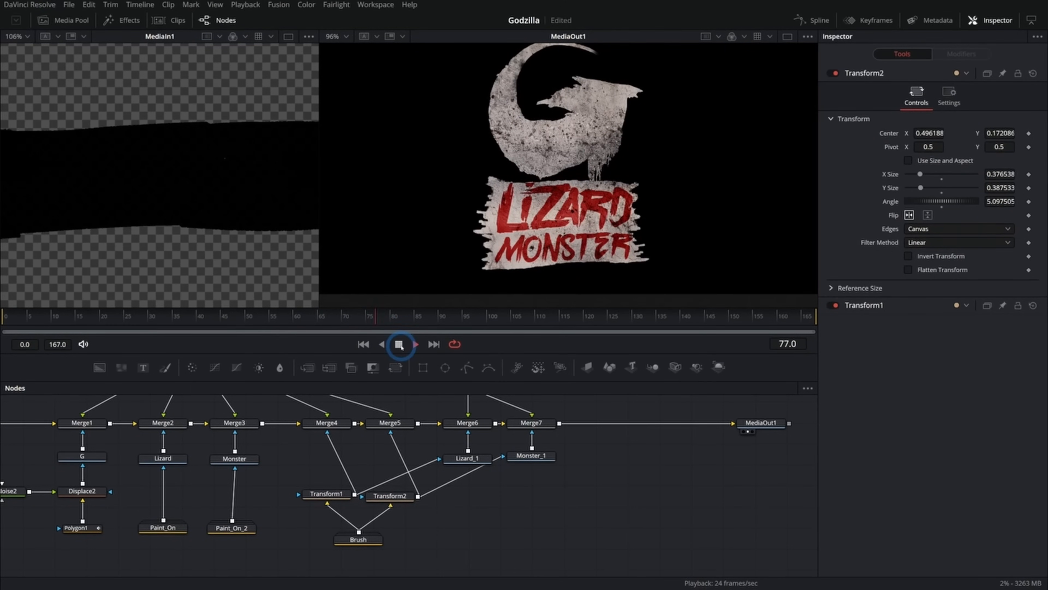
{"action": "left_click", "coordinate": [354, 316]}
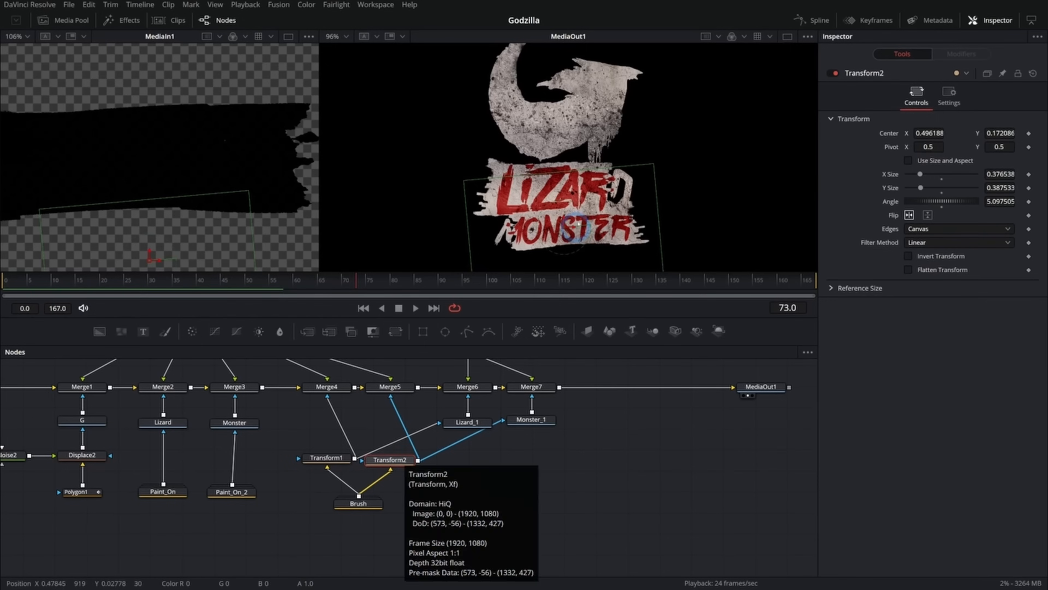
Try Transform2 without its horizontal flip and scrub through the Monster stroke's reveal.
{"action": "left_click", "coordinate": [909, 215]}
{"action": "left_click_drag", "start_coordinate": [264, 281], "coordinate": [367, 288]}
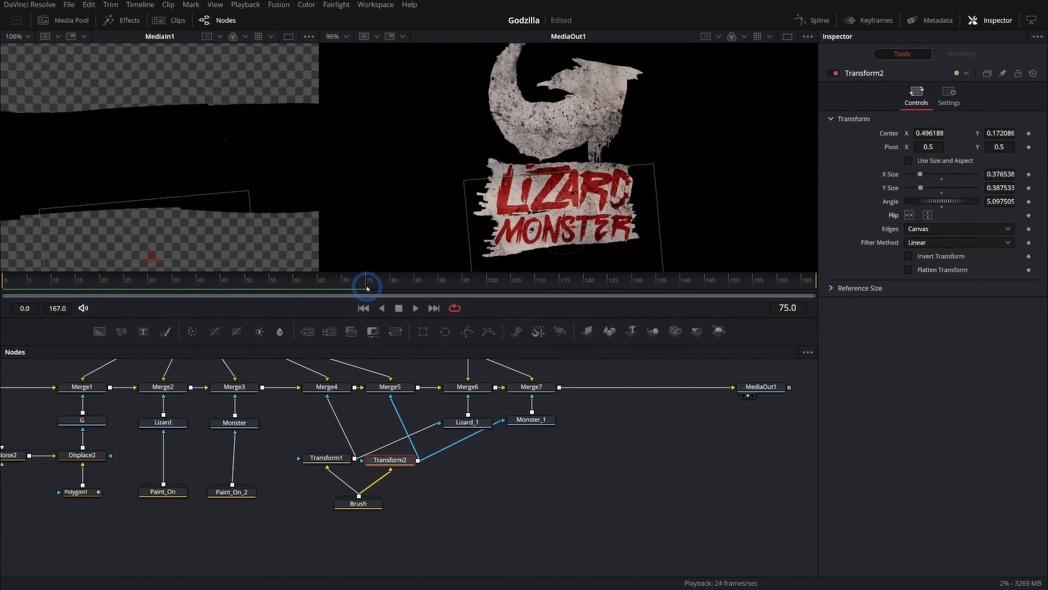
{"action": "left_click", "coordinate": [440, 297]}
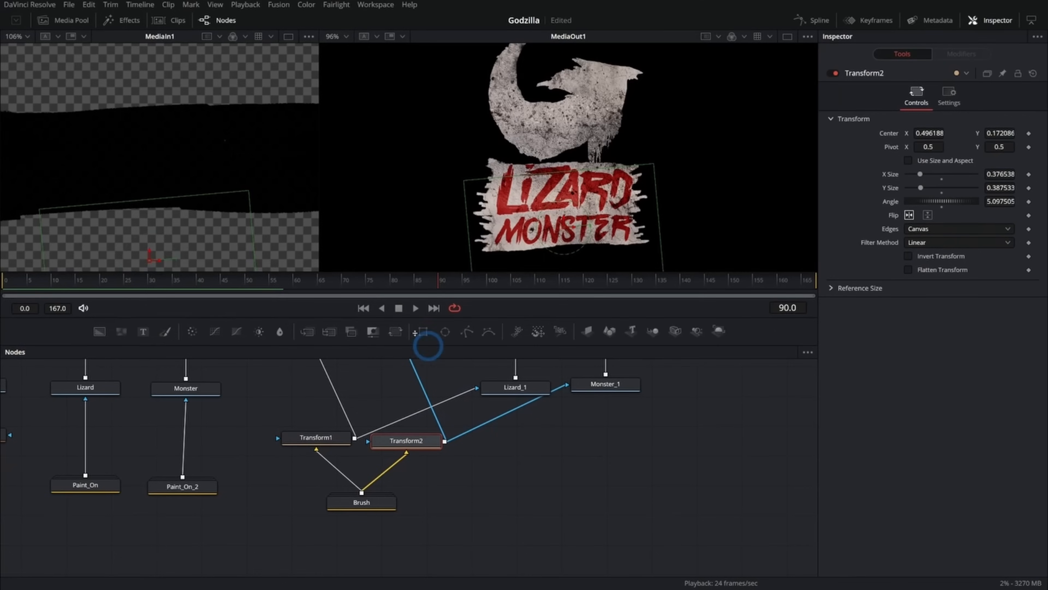
Insert a TimeSpeed node between the Brush group and Transform2.
{"action": "mouse_move", "coordinate": [366, 282]}
{"action": "left_mouse_down"}
{"action": "mouse_move", "coordinate": [323, 281]}
{"action": "mouse_move", "coordinate": [332, 281]}
{"action": "left_mouse_up"}
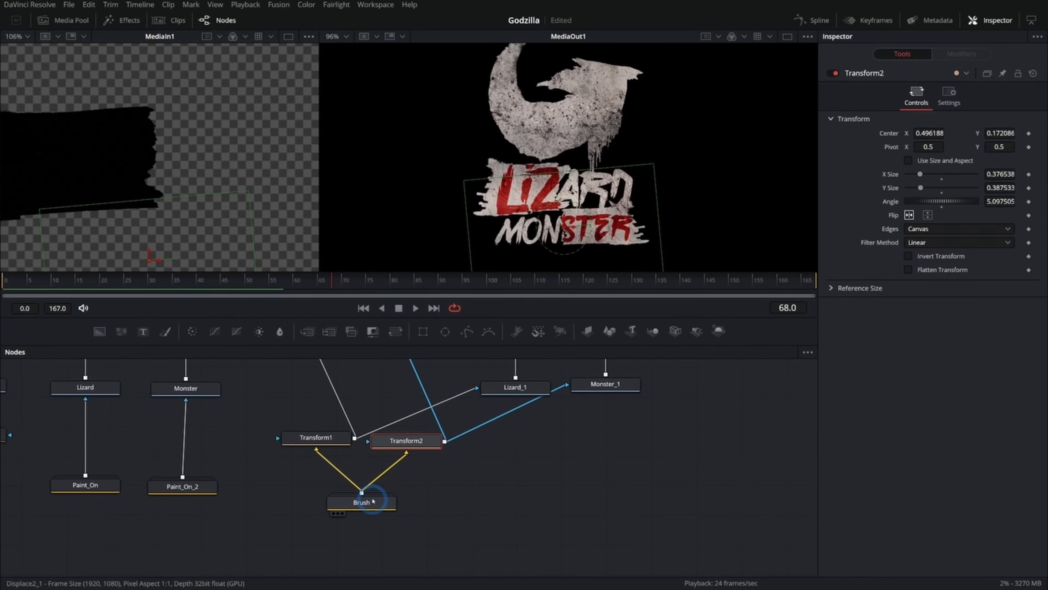
{"action": "left_click_drag", "start_coordinate": [363, 502], "coordinate": [362, 516]}
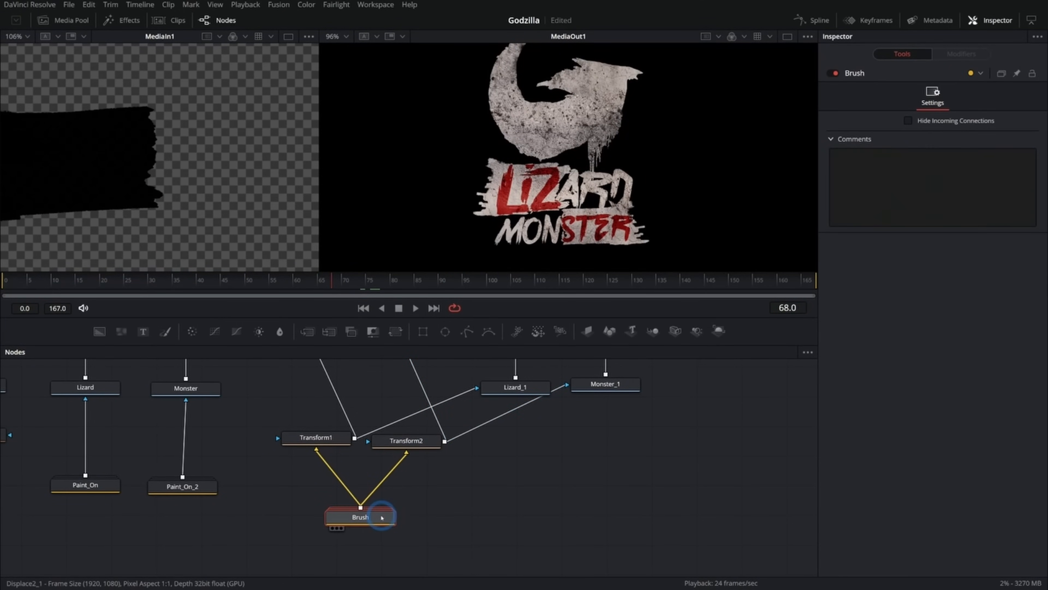
{"action": "left_click", "coordinate": [414, 494]}
{"action": "key", "text": "shift+space"}
{"action": "type", "text": "ts"}
{"action": "key", "text": "Return"}
{"action": "left_click_drag", "start_coordinate": [405, 486], "coordinate": [389, 478]}
{"action": "left_click_drag", "start_coordinate": [418, 473], "coordinate": [423, 474]}
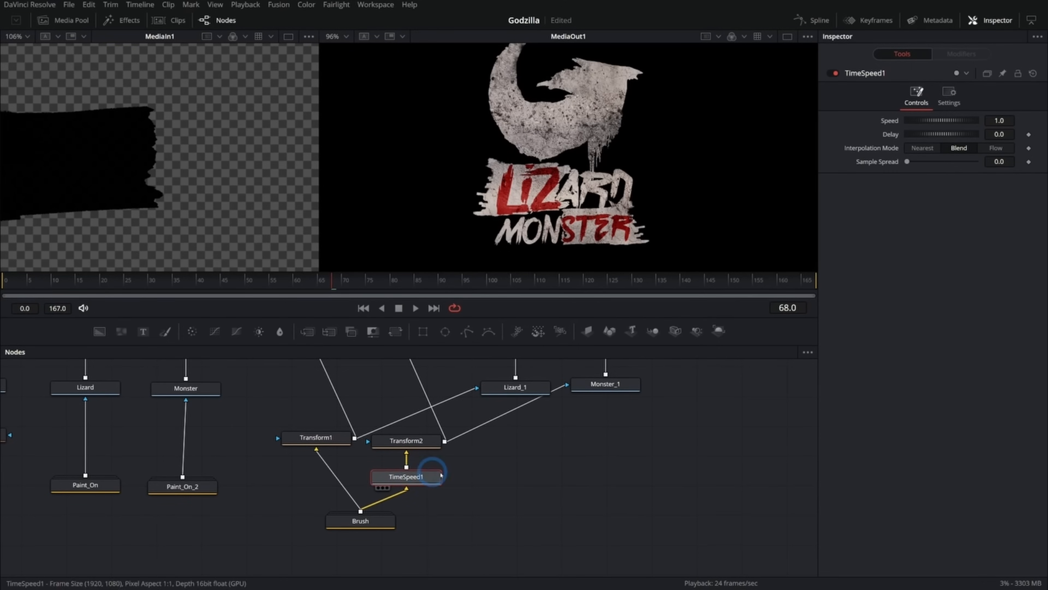
Set TimeSpeed1's Delay to 3 and scrub through the staggered brush strokes.
{"action": "type", "text": "3"}
{"action": "key", "text": "Return"}
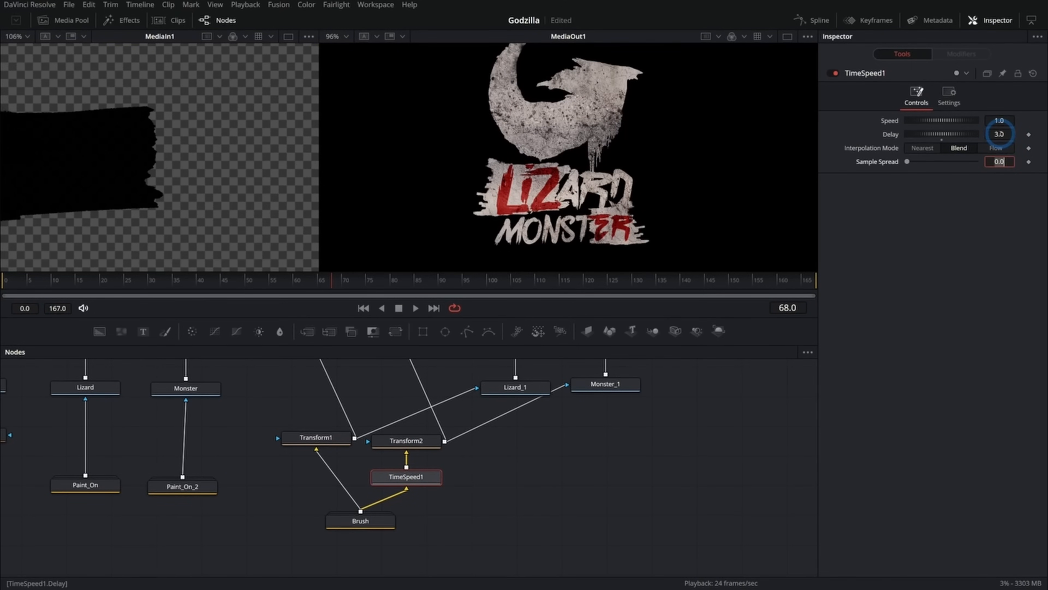
{"action": "left_click", "coordinate": [398, 308]}
{"action": "mouse_move", "coordinate": [384, 280]}
{"action": "left_mouse_down"}
{"action": "mouse_move", "coordinate": [311, 281]}
{"action": "mouse_move", "coordinate": [327, 281]}
{"action": "left_mouse_up"}
Move the ending Center keyframe of Rectangle1_2 inside the Brush group earlier, to frame 65.
{"action": "left_click_drag", "start_coordinate": [328, 281], "coordinate": [351, 281]}
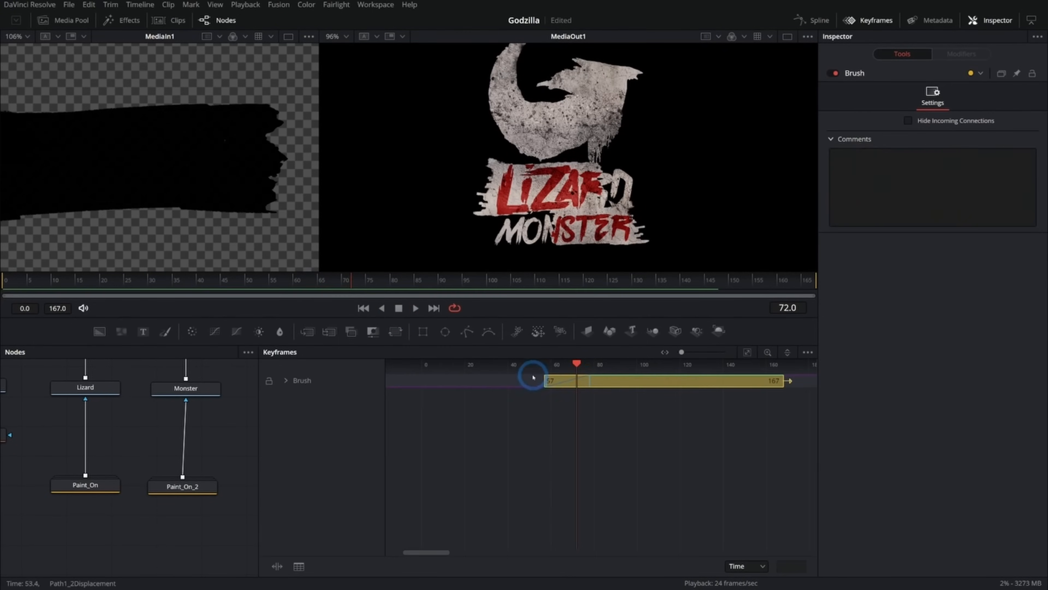
{"action": "left_click_drag", "start_coordinate": [577, 382], "coordinate": [562, 379]}
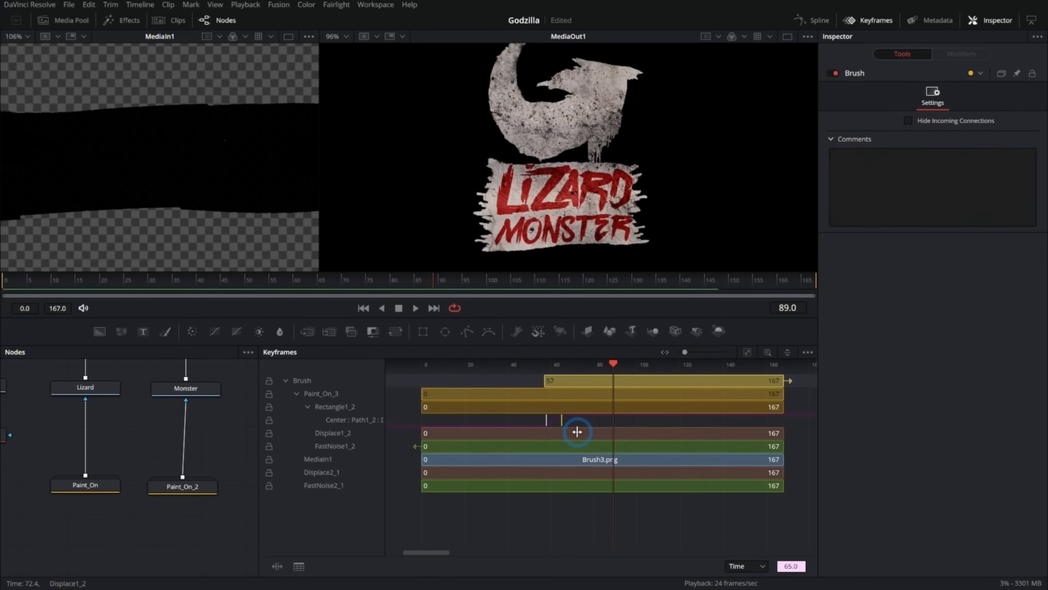
{"action": "left_click_drag", "start_coordinate": [624, 362], "coordinate": [598, 365]}
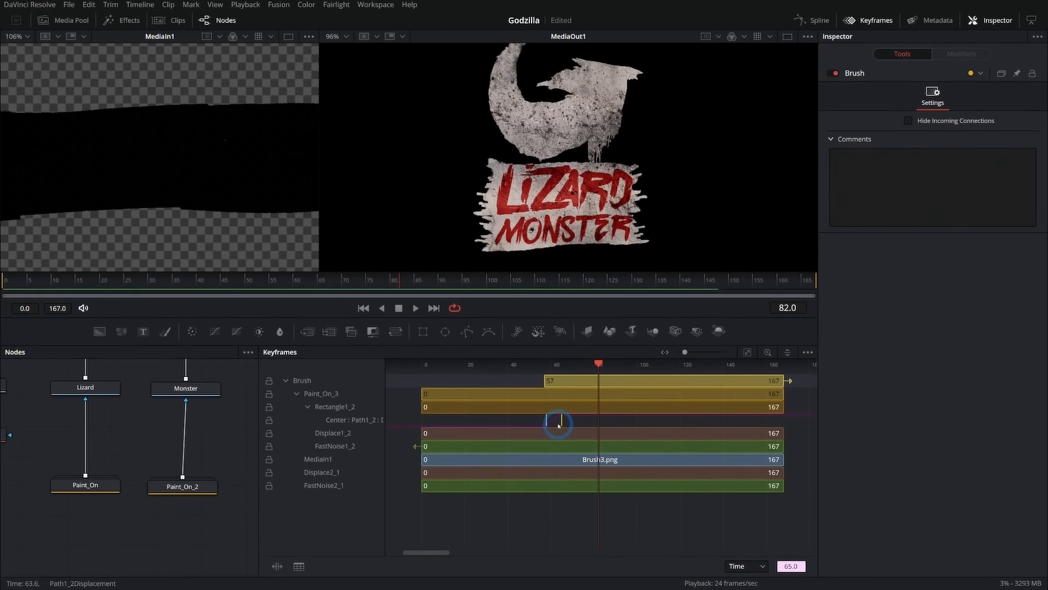
Show Rectangle1_2's Displacement curve in the Spline editor and check the brush strokes' timing by playing and scrubbing.
{"action": "left_click", "coordinate": [813, 25]}
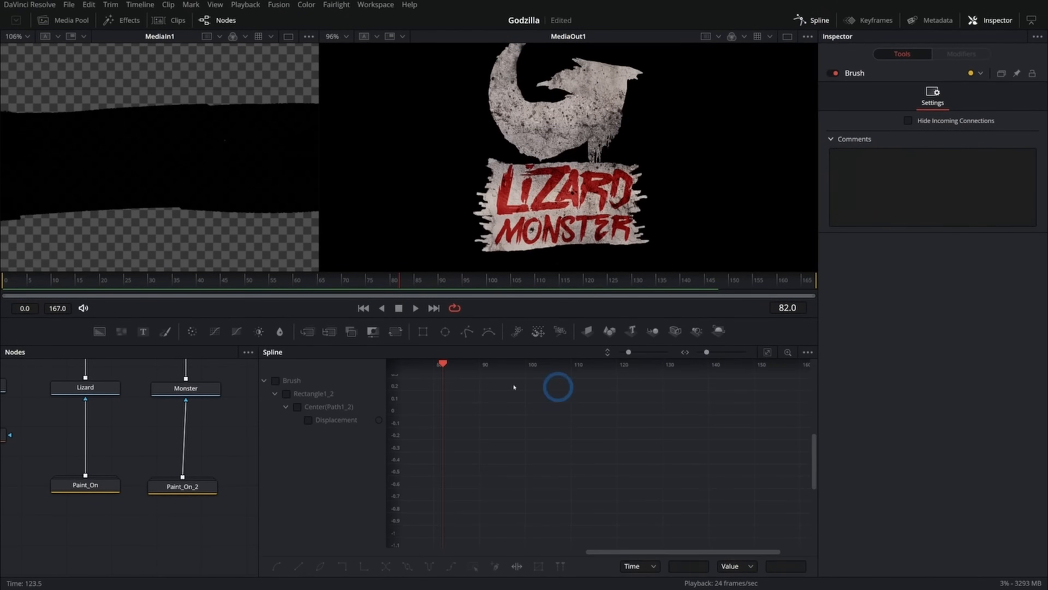
{"action": "left_click", "coordinate": [324, 423]}
{"action": "left_click", "coordinate": [762, 403]}
{"action": "left_click_drag", "start_coordinate": [668, 399], "coordinate": [544, 390]}
{"action": "left_click", "coordinate": [294, 286]}
{"action": "key", "text": "space"}
{"action": "key", "text": "space"}
{"action": "left_click_drag", "start_coordinate": [408, 282], "coordinate": [312, 289]}
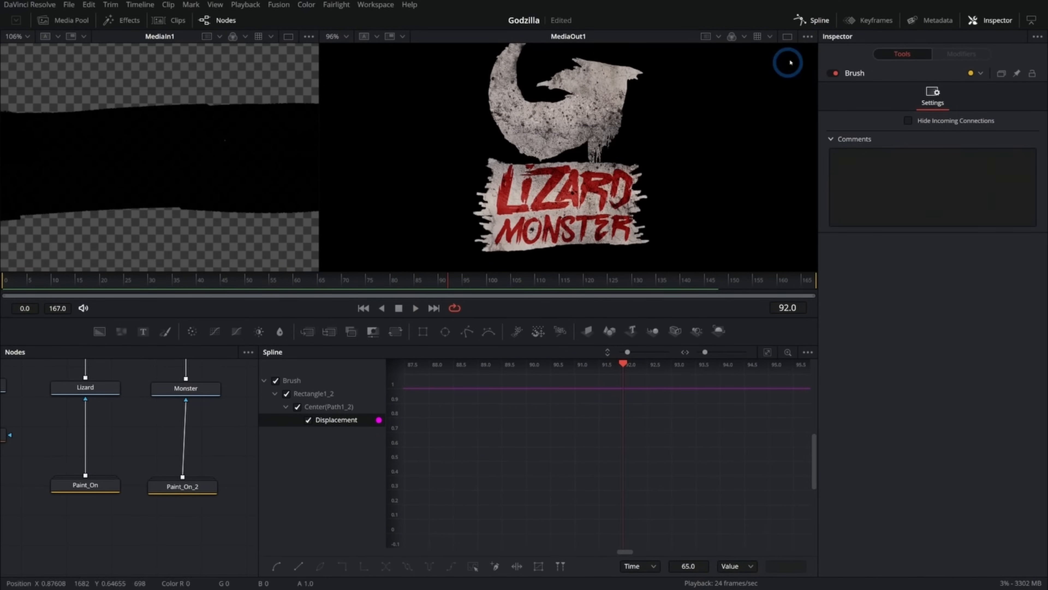
{"action": "left_click", "coordinate": [810, 20]}
{"action": "left_click", "coordinate": [373, 281]}
{"action": "mouse_move", "coordinate": [353, 283]}
{"action": "left_mouse_down"}
{"action": "mouse_move", "coordinate": [257, 288]}
{"action": "mouse_move", "coordinate": [313, 285]}
{"action": "left_mouse_up"}
Examine the node tree from the Brush group through TimeSpeed1, Transform2 and the merges to the output.
{"action": "left_click_drag", "start_coordinate": [383, 523], "coordinate": [390, 539]}
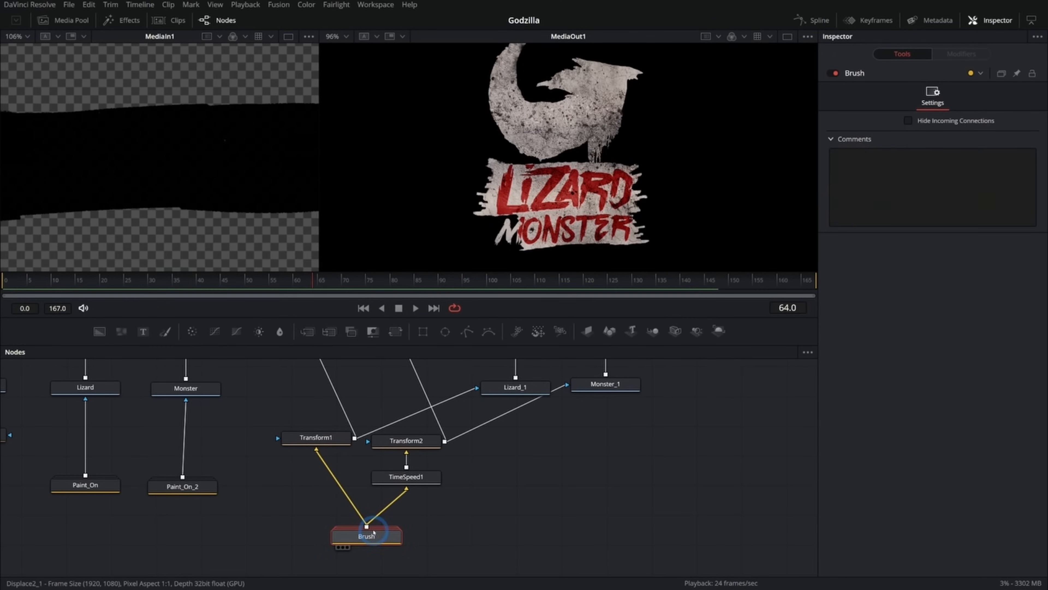
{"action": "left_click", "coordinate": [419, 476]}
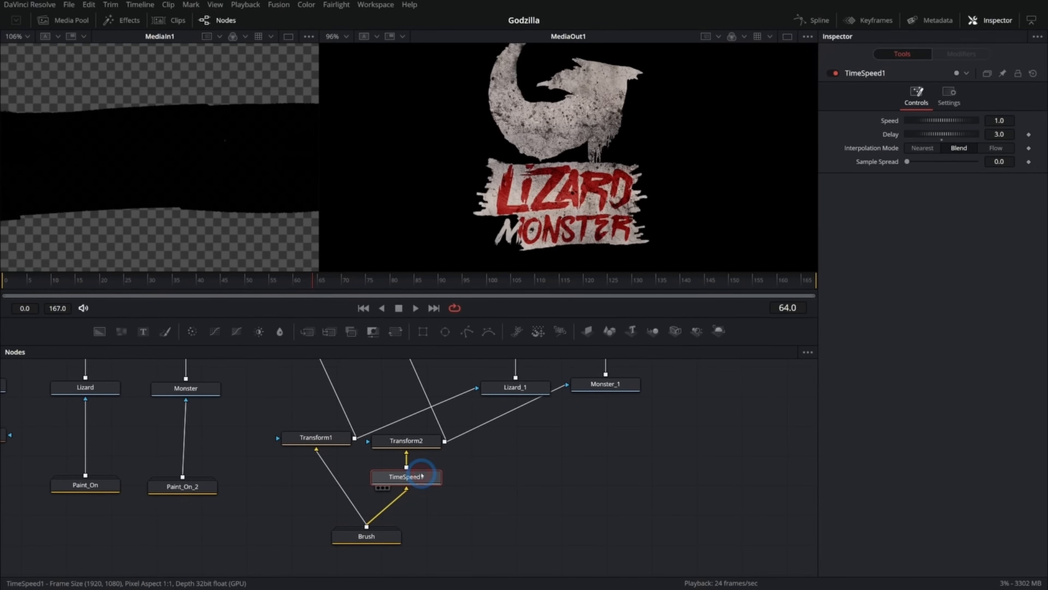
{"action": "left_click", "coordinate": [407, 440]}
{"action": "scroll", "coordinate": [468, 440], "scroll_direction": "up", "scroll_amount": 3}
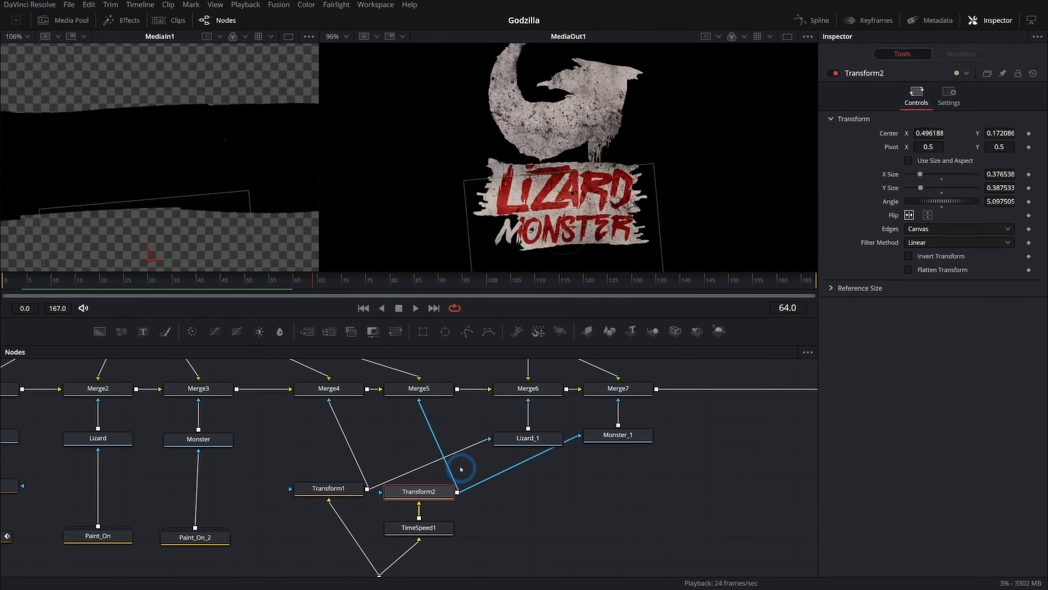
{"action": "left_click", "coordinate": [434, 389]}
{"action": "left_click", "coordinate": [619, 391]}
{"action": "scroll", "coordinate": [577, 451], "scroll_direction": "down", "scroll_amount": 3}
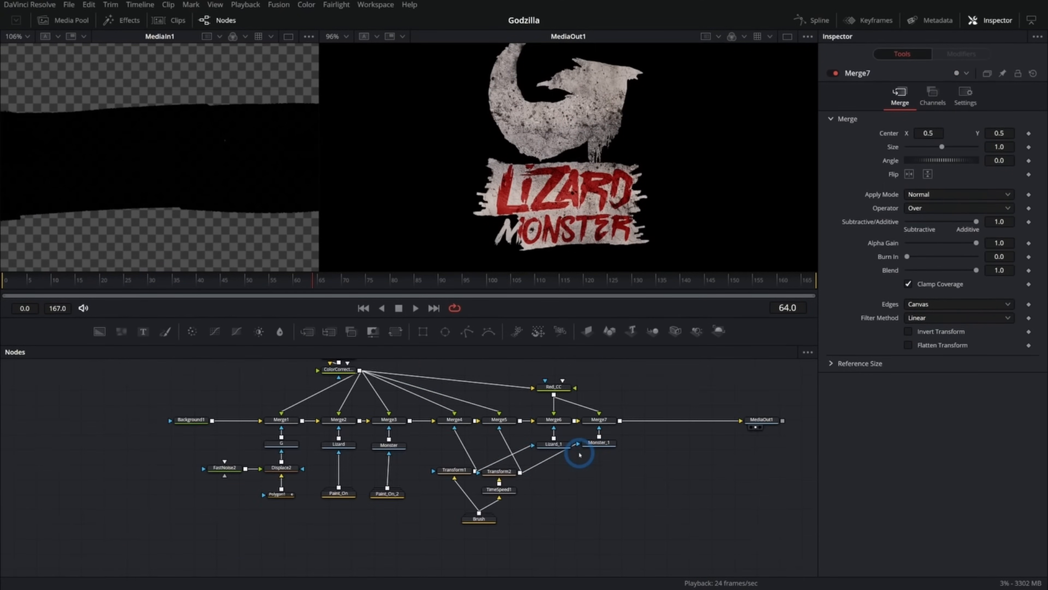
{"action": "left_click_drag", "start_coordinate": [604, 471], "coordinate": [573, 461]}
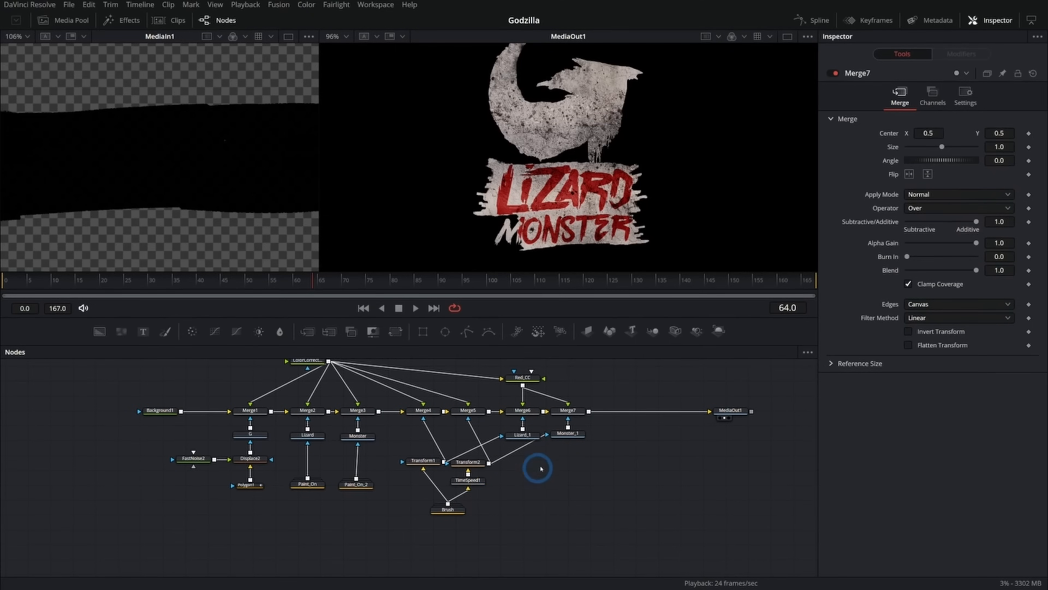
{"action": "left_click_drag", "start_coordinate": [547, 474], "coordinate": [539, 510]}
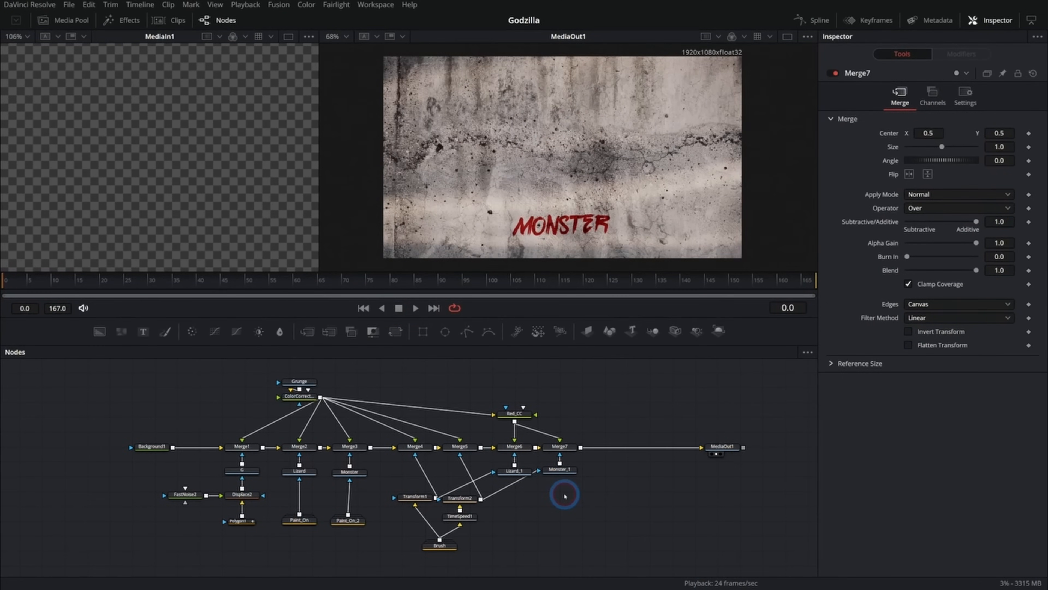
Move TimeSpeed1 between the Brush group and Transform1, set its Delay to -3, and check the final frames.
{"action": "left_click", "coordinate": [460, 515]}
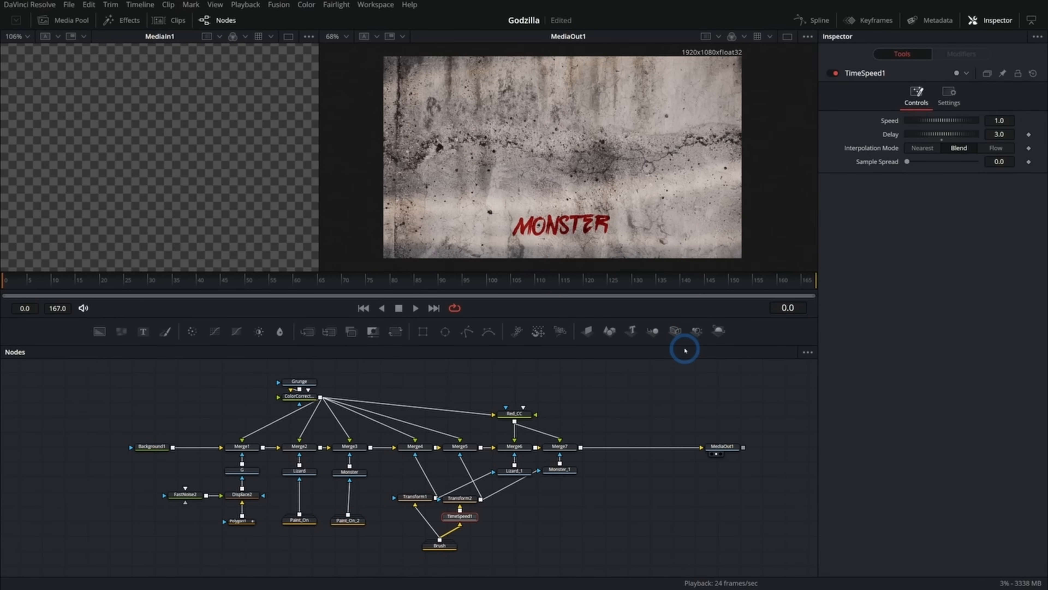
{"action": "scroll", "coordinate": [516, 506], "scroll_direction": "up", "scroll_amount": 5}
{"action": "mouse_move", "coordinate": [516, 502]}
{"action": "left_mouse_down"}
{"action": "mouse_move", "coordinate": [631, 454]}
{"action": "mouse_move", "coordinate": [645, 435]}
{"action": "mouse_move", "coordinate": [386, 497]}
{"action": "left_mouse_up"}
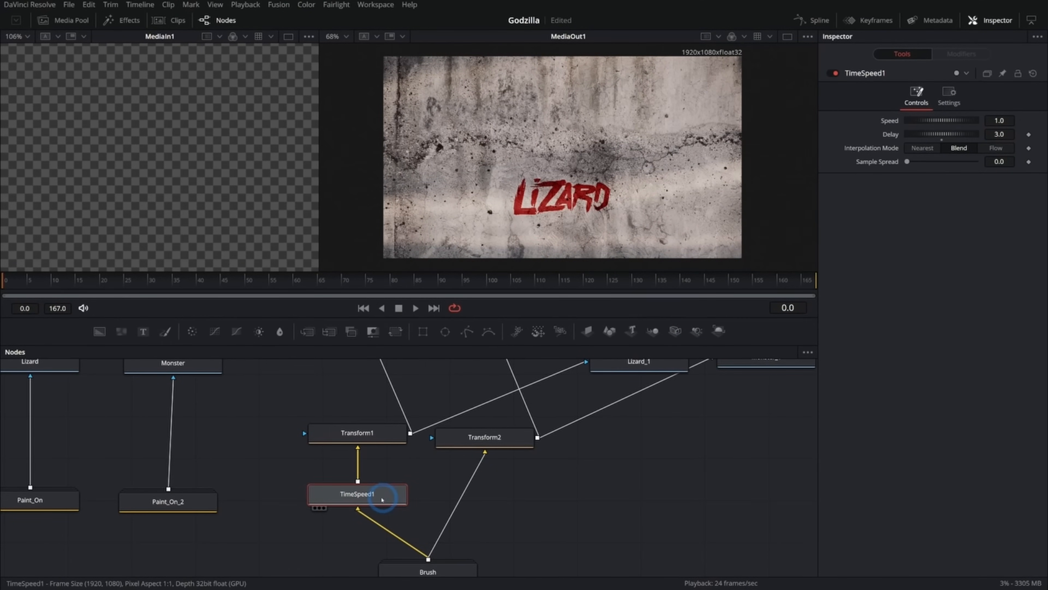
{"action": "left_click", "coordinate": [1000, 134]}
{"action": "type", "text": "-3"}
{"action": "key", "text": "Return"}
{"action": "key", "text": "space"}
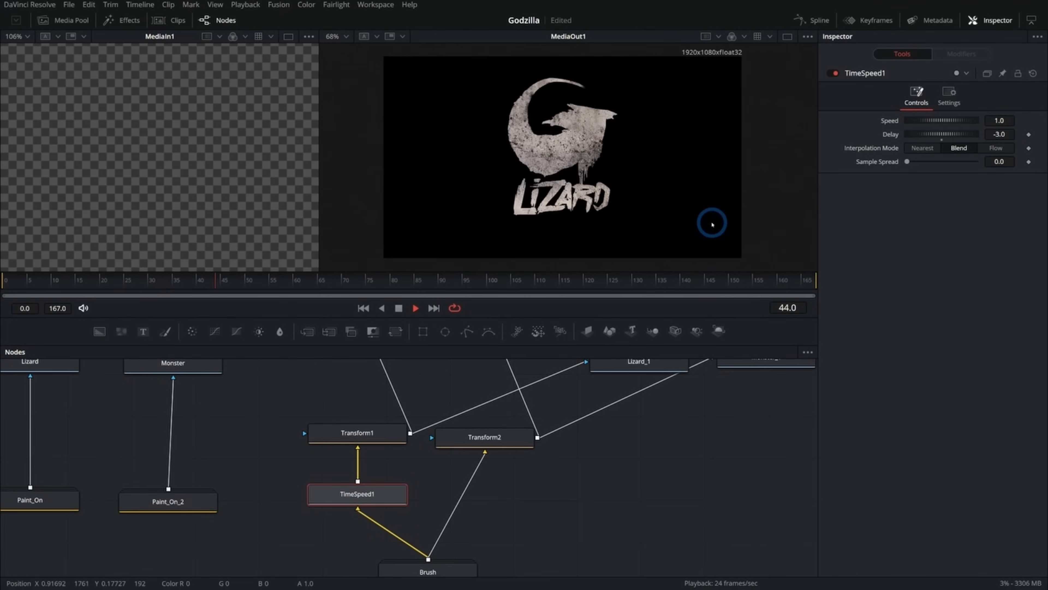
{"action": "left_click", "coordinate": [804, 283]}
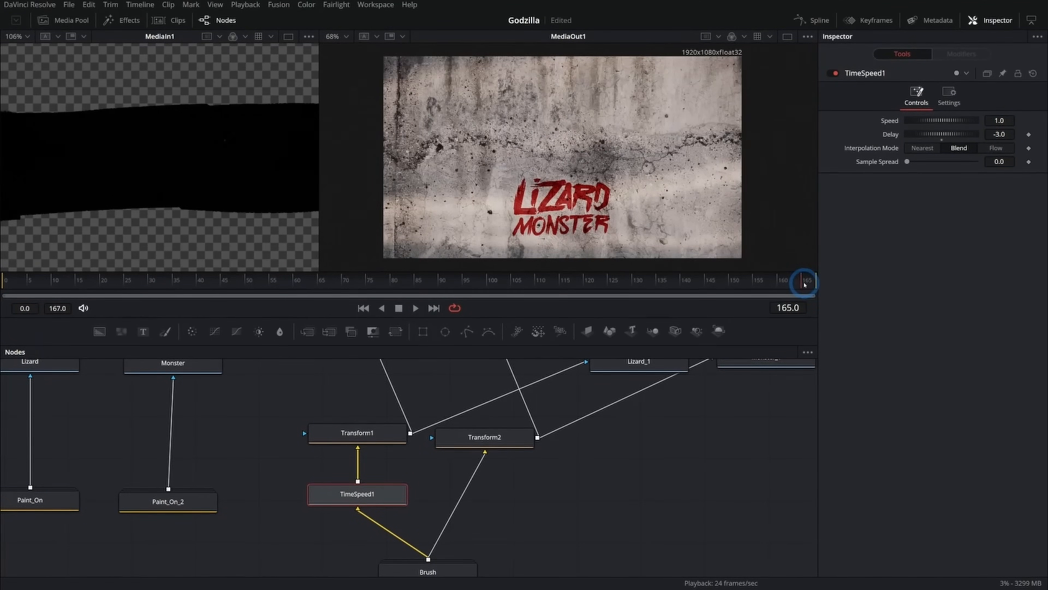
{"action": "left_click_drag", "start_coordinate": [807, 284], "coordinate": [800, 285]}
Replace TimeSpeed1 with a pasted copy of the Brush group feeding Transform1, and shift the copy's keyframes earlier.
{"action": "left_click_drag", "start_coordinate": [641, 434], "coordinate": [488, 426]}
{"action": "left_click", "coordinate": [237, 468]}
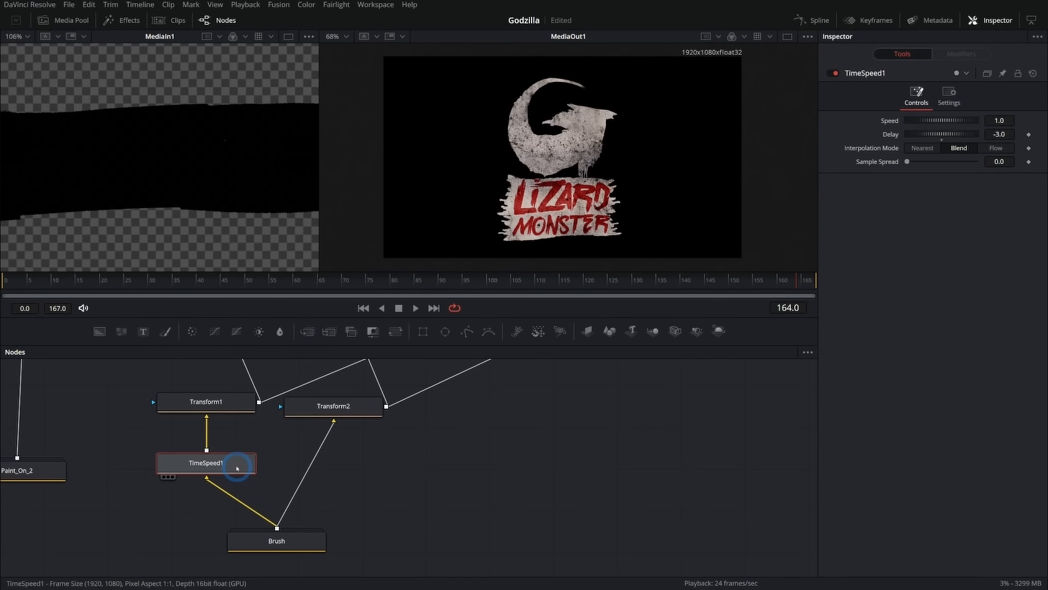
{"action": "key", "text": "Delete"}
{"action": "key", "text": "ctrl+v"}
{"action": "mouse_move", "coordinate": [234, 519]}
{"action": "left_mouse_down"}
{"action": "mouse_move", "coordinate": [217, 531]}
{"action": "mouse_move", "coordinate": [219, 438]}
{"action": "mouse_move", "coordinate": [207, 417]}
{"action": "left_mouse_up"}
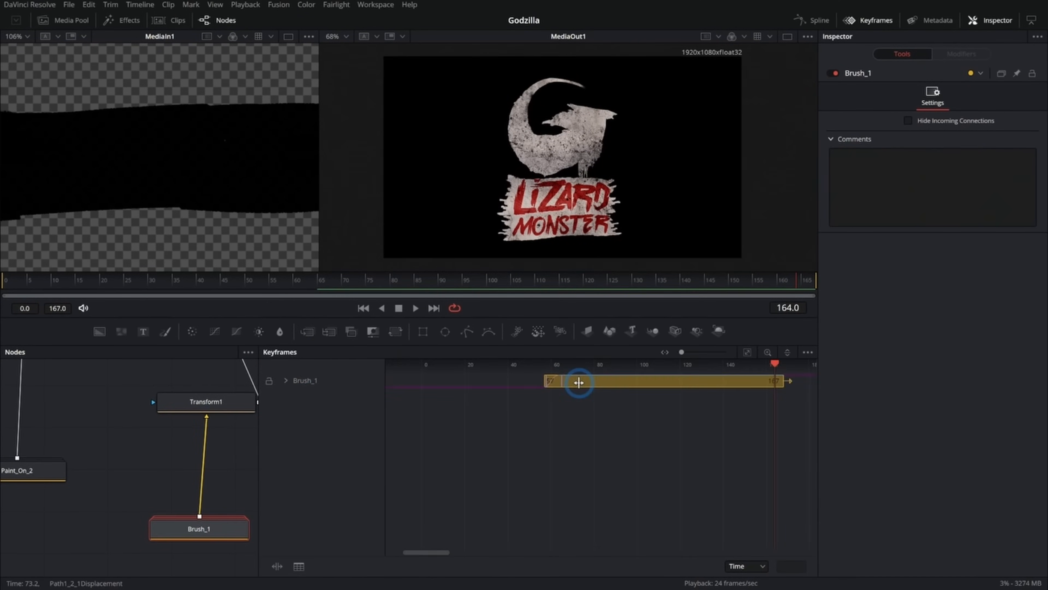
{"action": "left_click", "coordinate": [579, 383]}
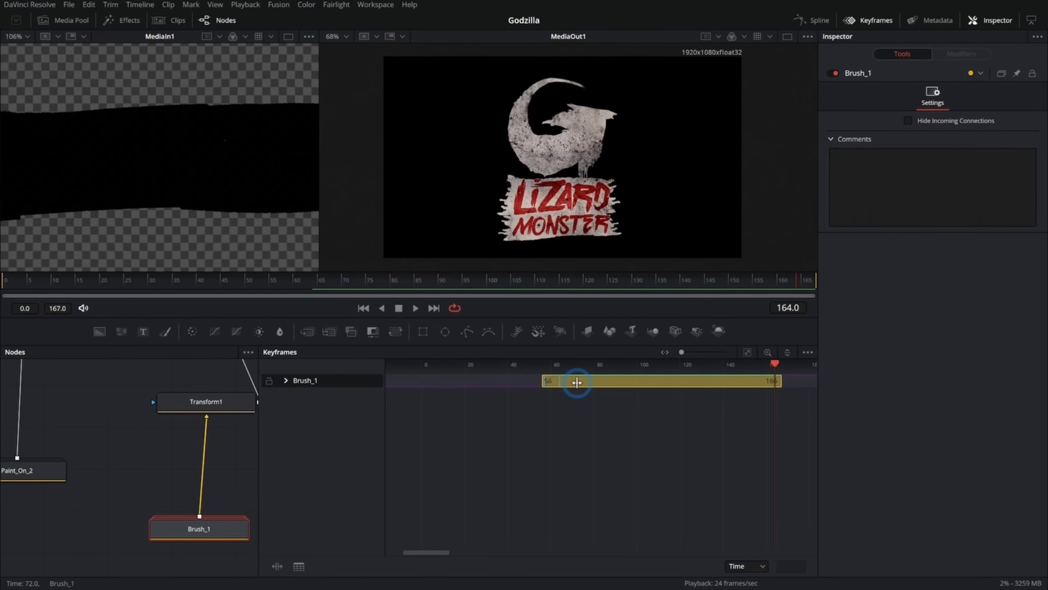
{"action": "key", "text": "space"}
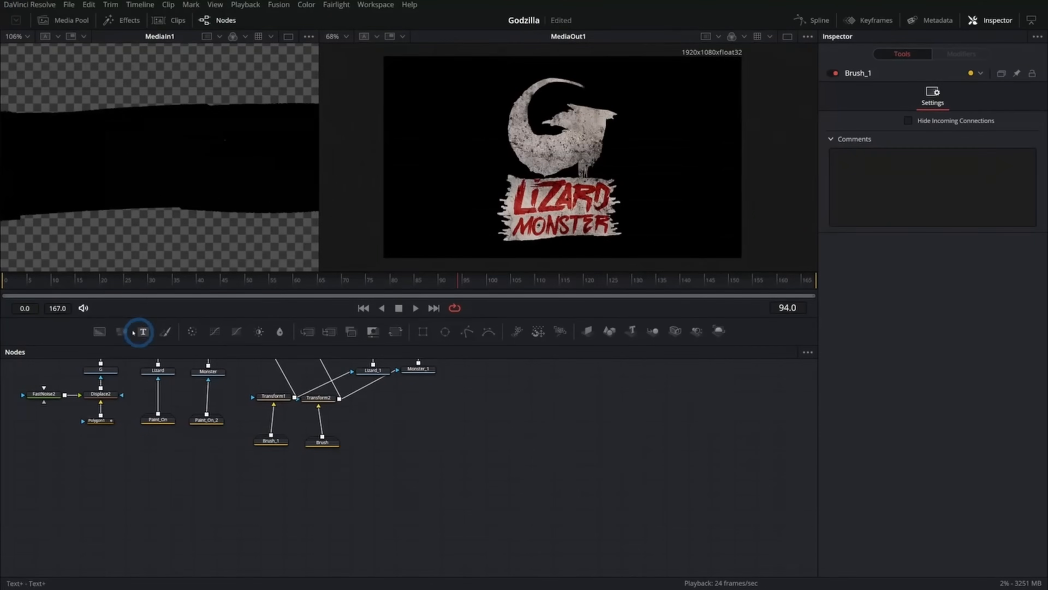
Add a black Background node, merge Merge7's composite over it, and connect the new merge to MediaOut1.
{"action": "left_click_drag", "start_coordinate": [99, 331], "coordinate": [458, 501]}
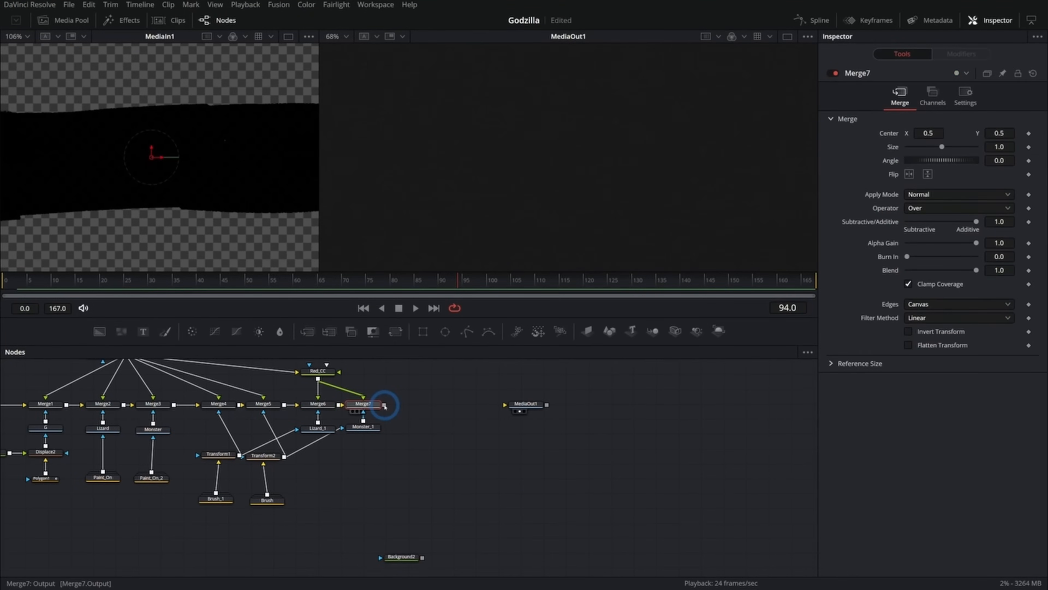
{"action": "left_click_drag", "start_coordinate": [384, 405], "coordinate": [423, 557]}
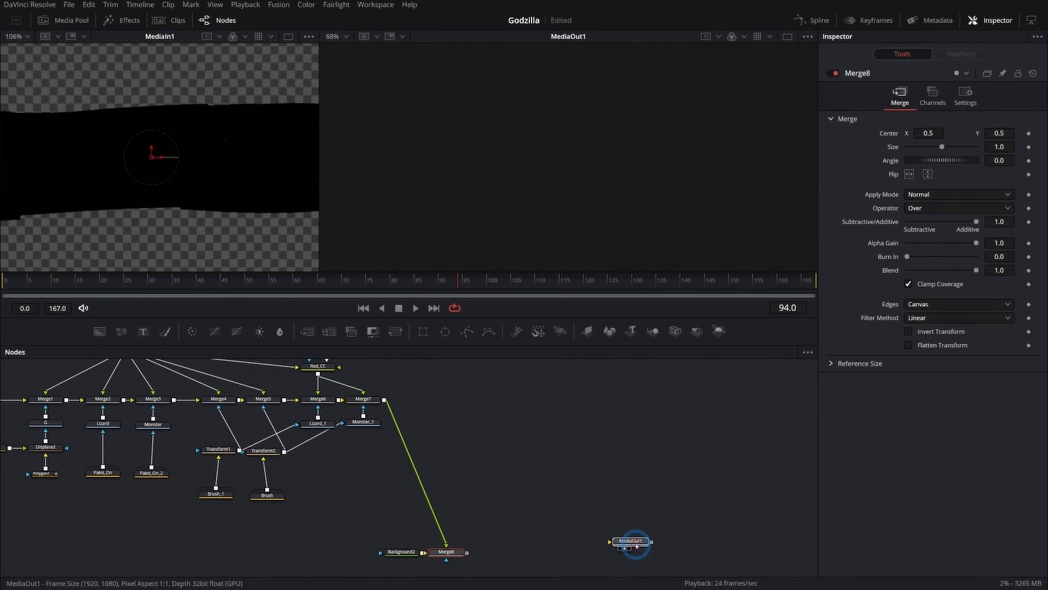
{"action": "left_click", "coordinate": [632, 542]}
{"action": "scroll", "coordinate": [575, 427], "scroll_direction": "down", "scroll_amount": 3}
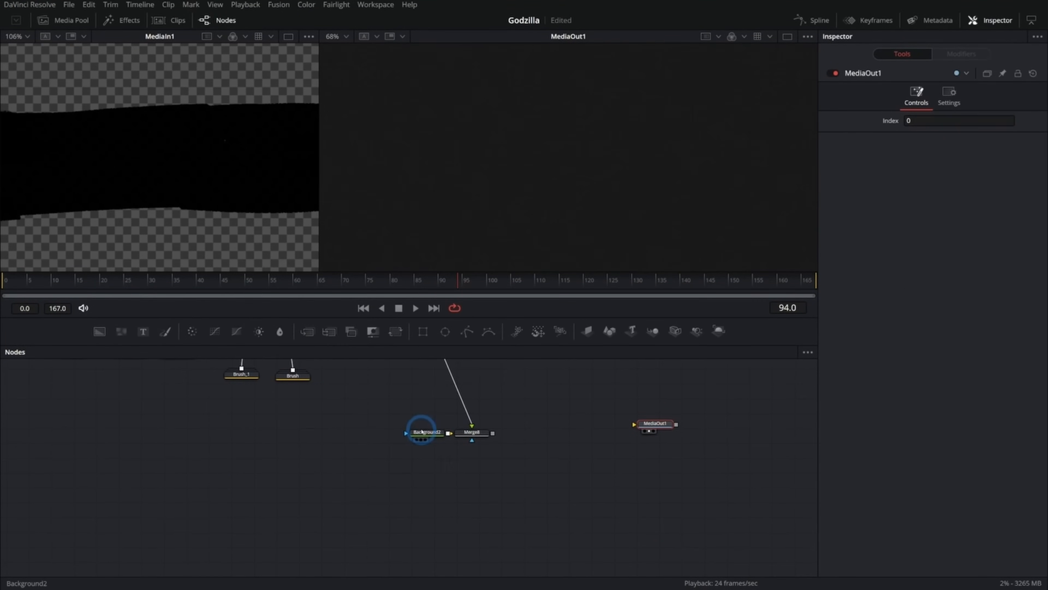
{"action": "left_click", "coordinate": [392, 432]}
{"action": "left_click_drag", "start_coordinate": [493, 437], "coordinate": [648, 431]}
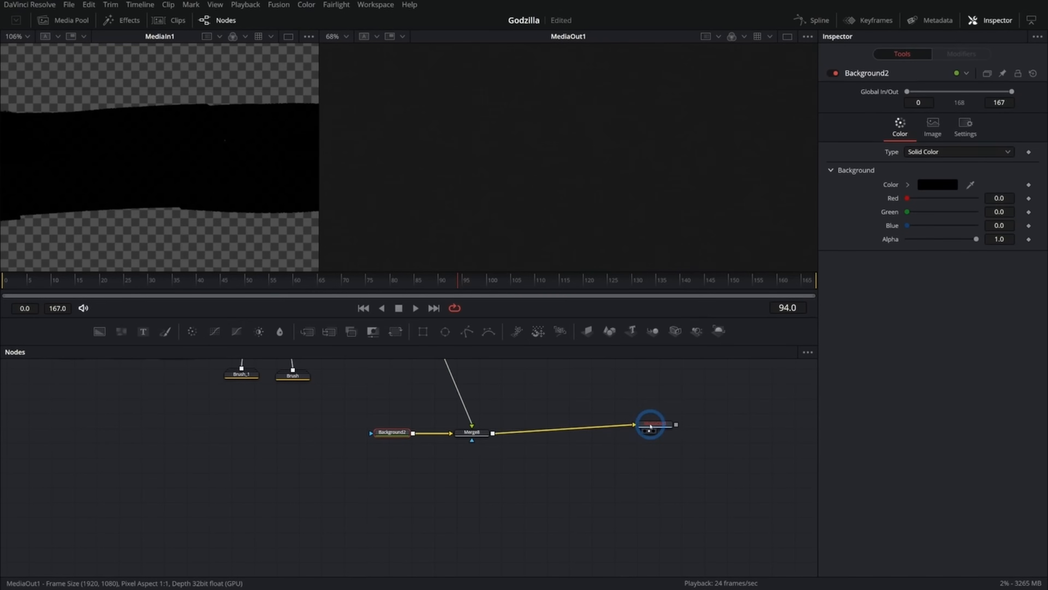
Spread Background2, Merge8 and MediaOut1 apart below the rest of the node tree.
{"action": "left_click_drag", "start_coordinate": [402, 403], "coordinate": [535, 513]}
{"action": "left_click", "coordinate": [154, 400]}
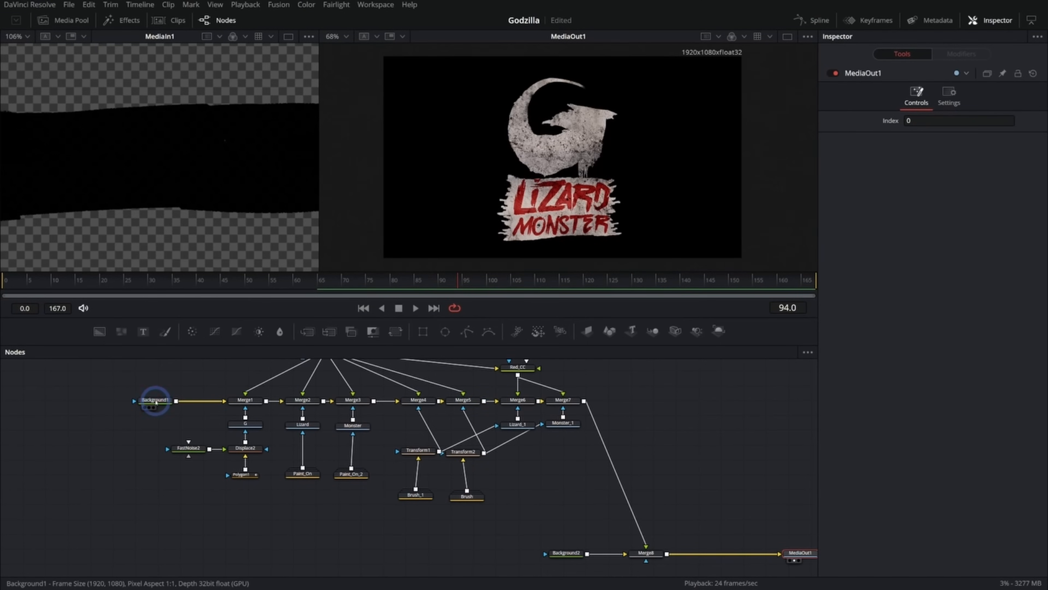
{"action": "left_click_drag", "start_coordinate": [976, 238], "coordinate": [853, 249]}
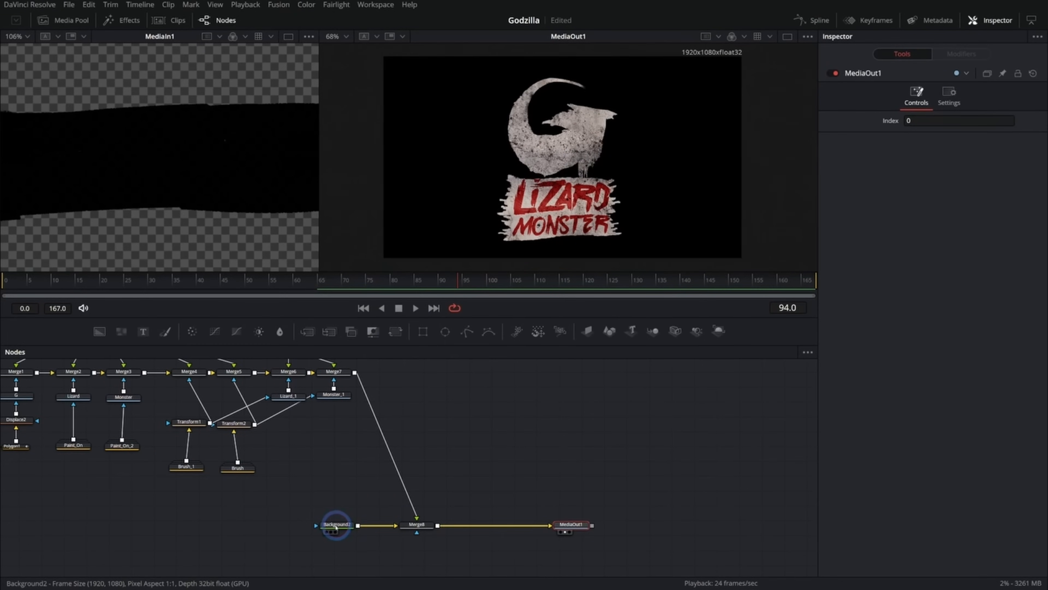
{"action": "left_click", "coordinate": [336, 526]}
{"action": "left_click_drag", "start_coordinate": [450, 446], "coordinate": [541, 439]}
{"action": "left_click_drag", "start_coordinate": [436, 519], "coordinate": [668, 545]}
{"action": "left_click_drag", "start_coordinate": [510, 524], "coordinate": [499, 578]}
{"action": "left_click_drag", "start_coordinate": [540, 489], "coordinate": [568, 418]}
{"action": "left_click_drag", "start_coordinate": [533, 508], "coordinate": [517, 532]}
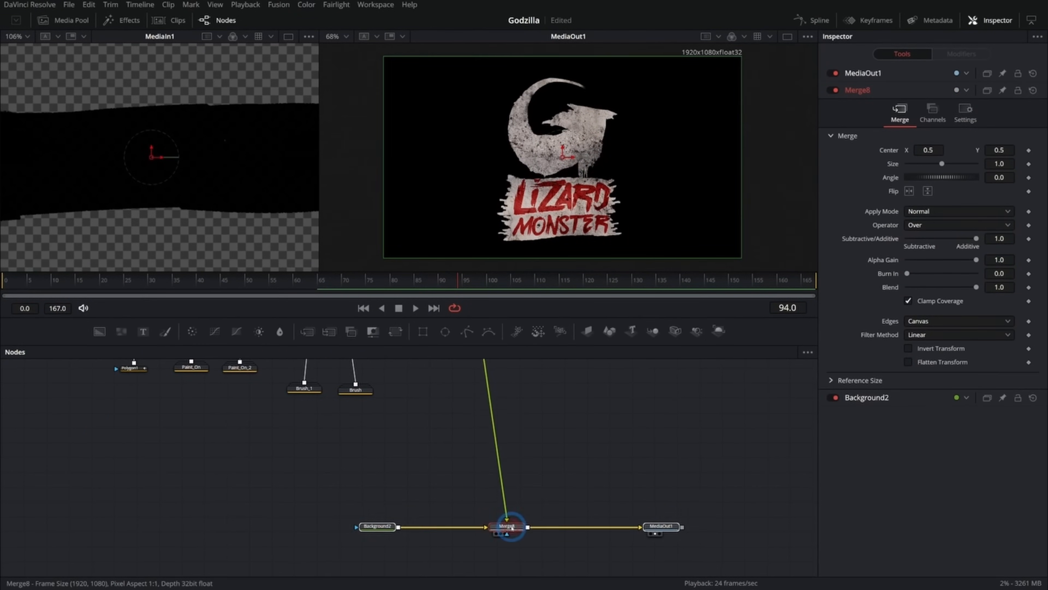
Rename the Background2 node as Black_BG.
{"action": "key", "text": "F2"}
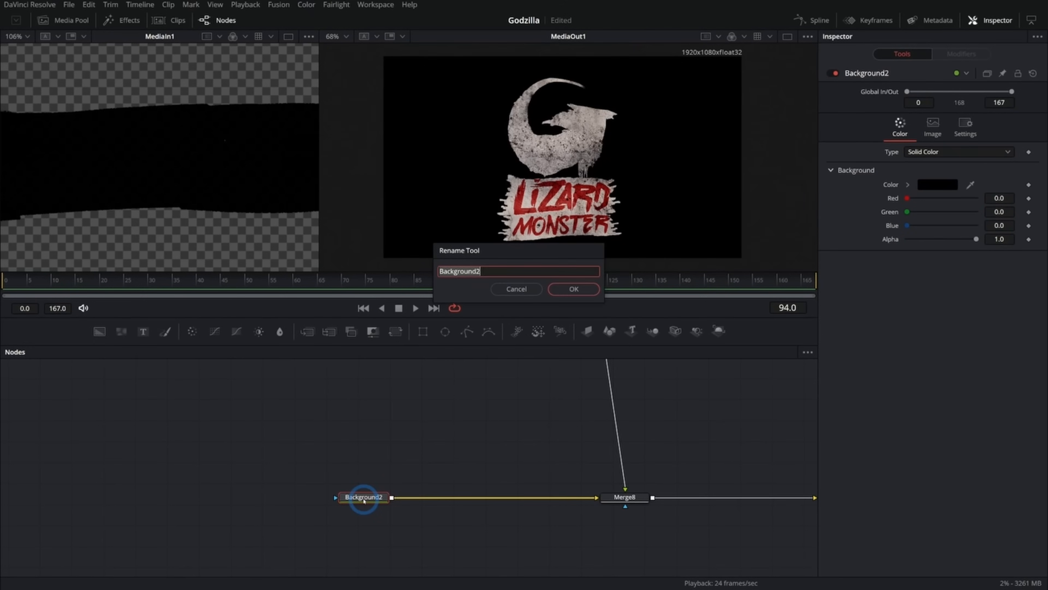
{"action": "type", "text": "Black_BG"}
{"action": "key", "text": "Return"}
Add another Background node named GreyGreen_BG and merge it over Black_BG ahead of Merge8.
{"action": "left_click_drag", "start_coordinate": [100, 331], "coordinate": [454, 452]}
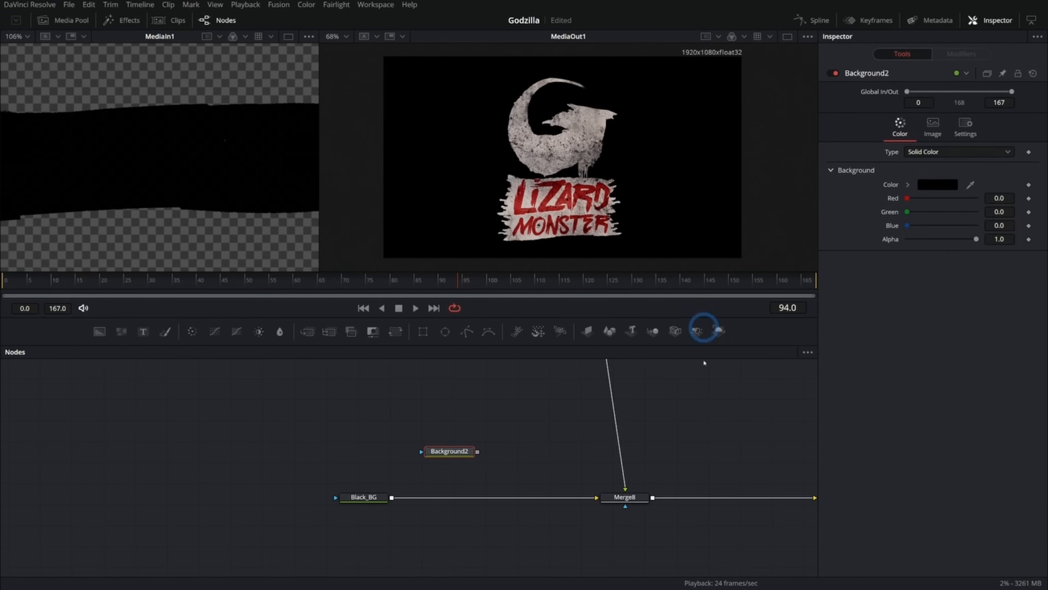
{"action": "left_click", "coordinate": [467, 450]}
{"action": "key", "text": "F2"}
{"action": "type", "text": "GreyGreen_B"}
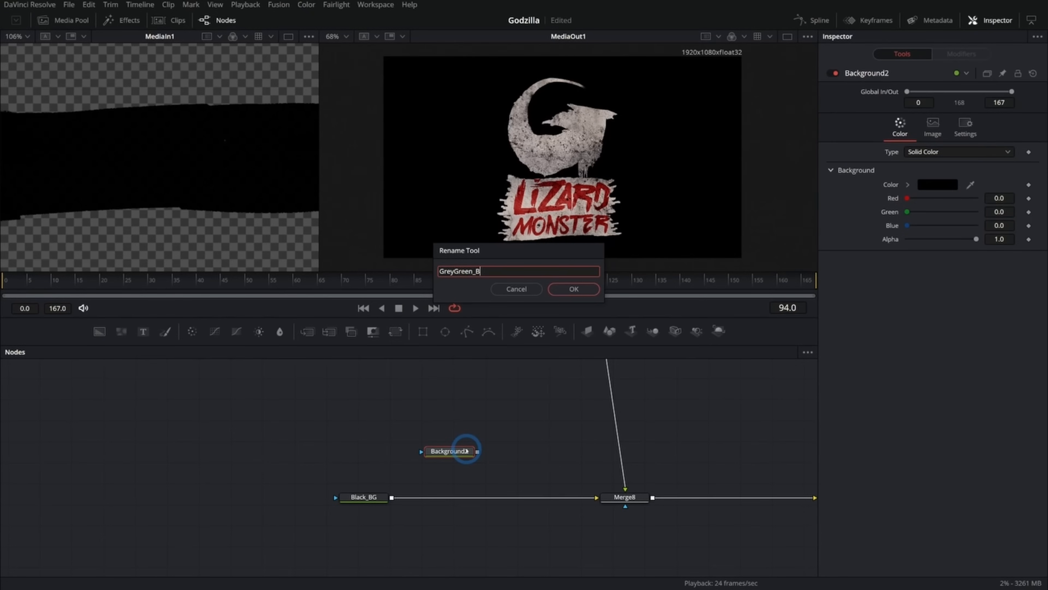
{"action": "key", "text": "Return"}
{"action": "left_click_drag", "start_coordinate": [477, 451], "coordinate": [393, 498]}
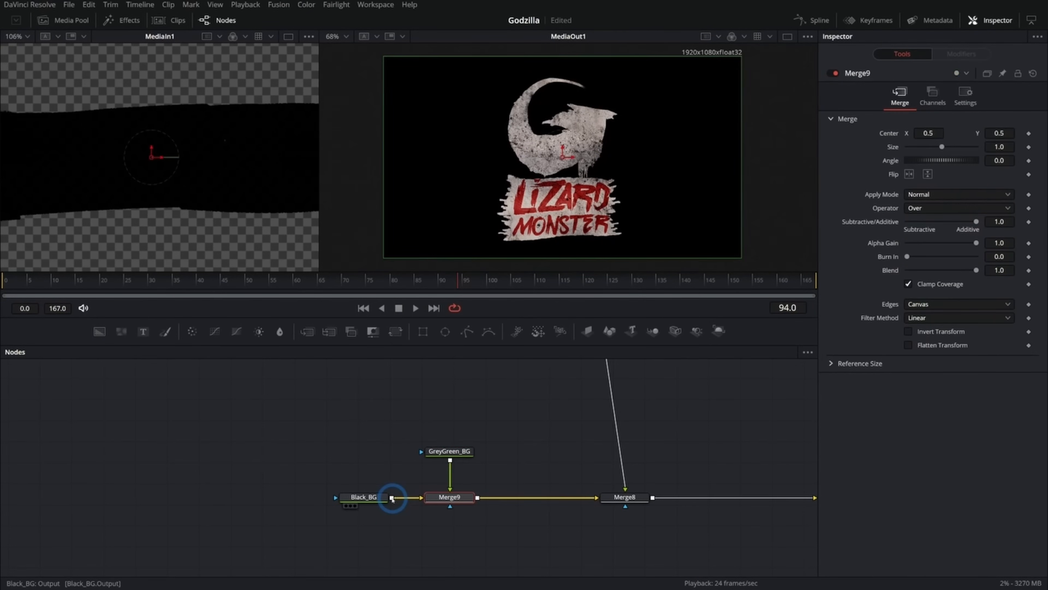
Color GreyGreen_BG a dark grey-green with hue 0.36, saturation 0.12 and value 0.181.
{"action": "left_click", "coordinate": [463, 457]}
{"action": "left_click", "coordinate": [906, 186]}
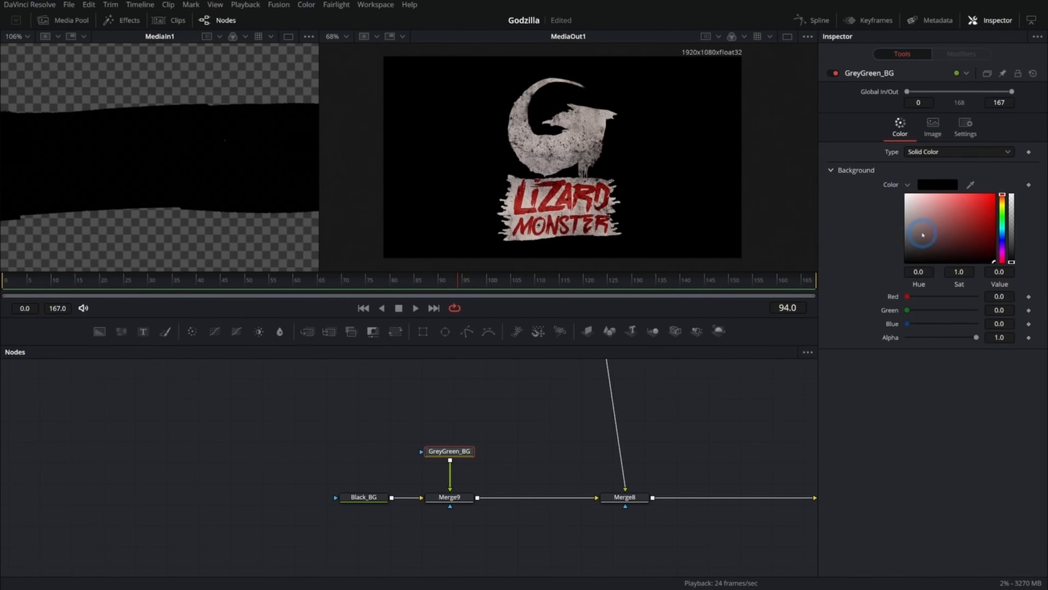
{"action": "left_click_drag", "start_coordinate": [923, 234], "coordinate": [906, 239]}
{"action": "left_click", "coordinate": [1002, 218]}
{"action": "left_click", "coordinate": [912, 249]}
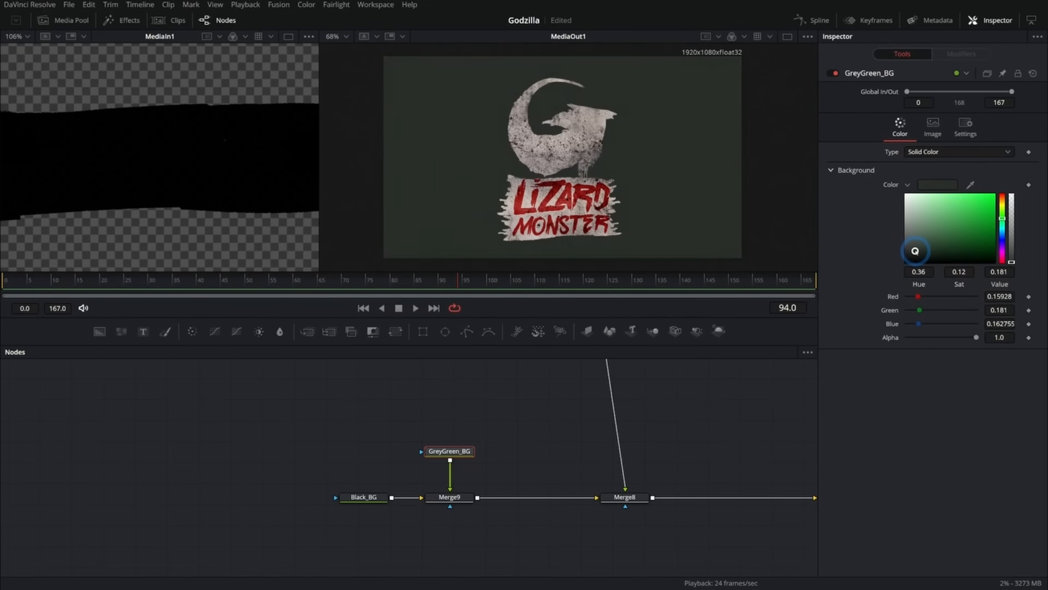
Mask GreyGreen_BG with a polygon drawn as a zigzag of pointed light rays reaching down from above the frame.
{"action": "left_click_drag", "start_coordinate": [467, 331], "coordinate": [458, 445]}
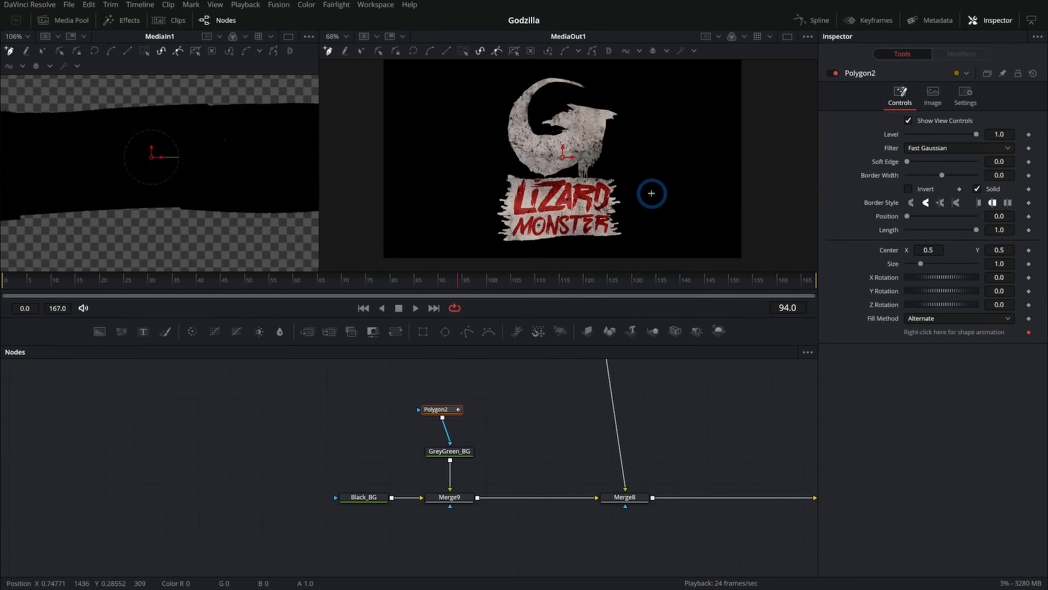
{"action": "scroll", "coordinate": [651, 192], "scroll_direction": "down", "scroll_amount": 3}
{"action": "left_click", "coordinate": [500, 186]}
{"action": "left_click", "coordinate": [534, 118]}
{"action": "left_click", "coordinate": [547, 137]}
{"action": "left_click", "coordinate": [539, 239]}
{"action": "left_click", "coordinate": [560, 166]}
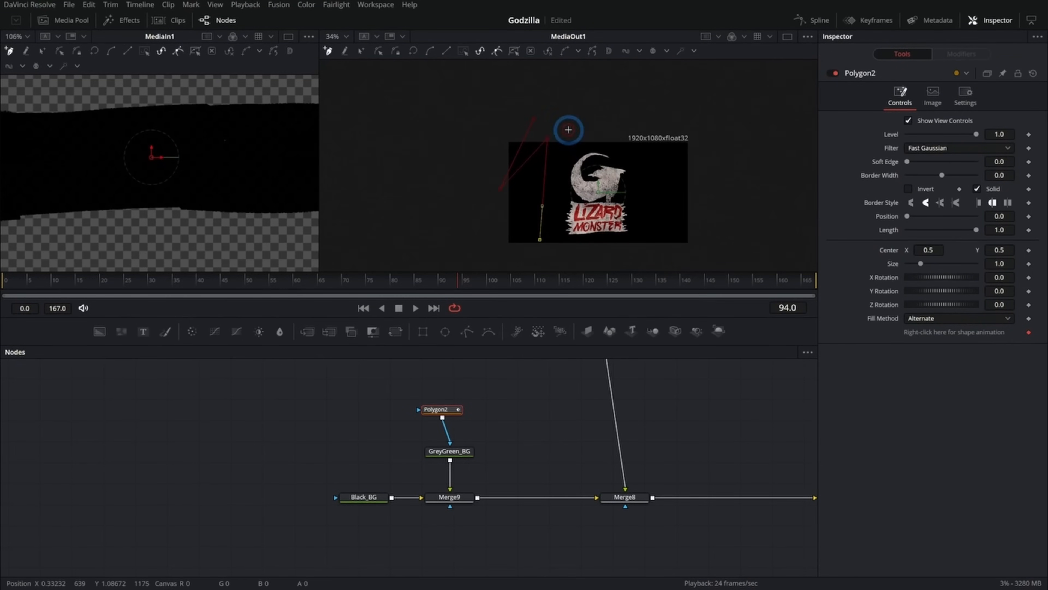
{"action": "left_click", "coordinate": [568, 130]}
{"action": "left_click", "coordinate": [588, 229]}
{"action": "left_click", "coordinate": [602, 120]}
{"action": "left_click", "coordinate": [627, 224]}
{"action": "left_click", "coordinate": [620, 123]}
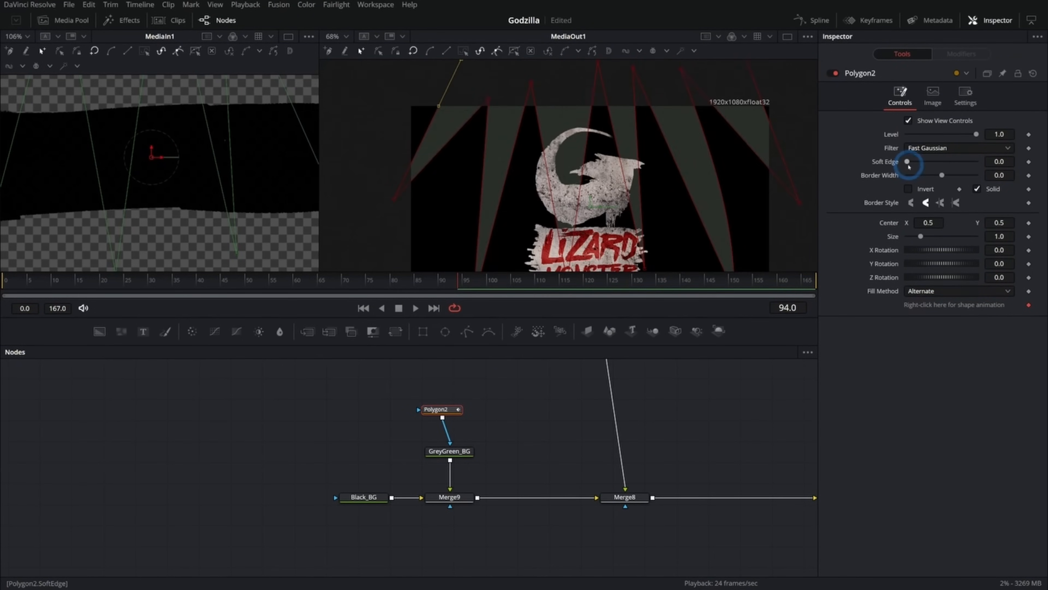
Soften the ray polygon with a Soft Edge of 0.0976 and enlarge the viewer area to judge the output.
{"action": "left_click_drag", "start_coordinate": [907, 161], "coordinate": [932, 168]}
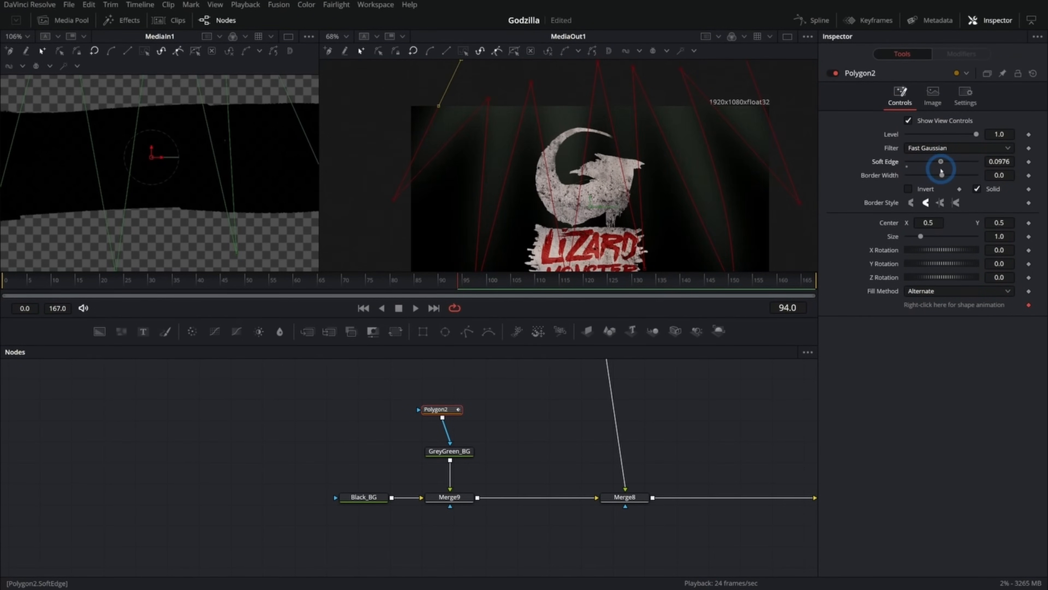
{"action": "left_click", "coordinate": [647, 488]}
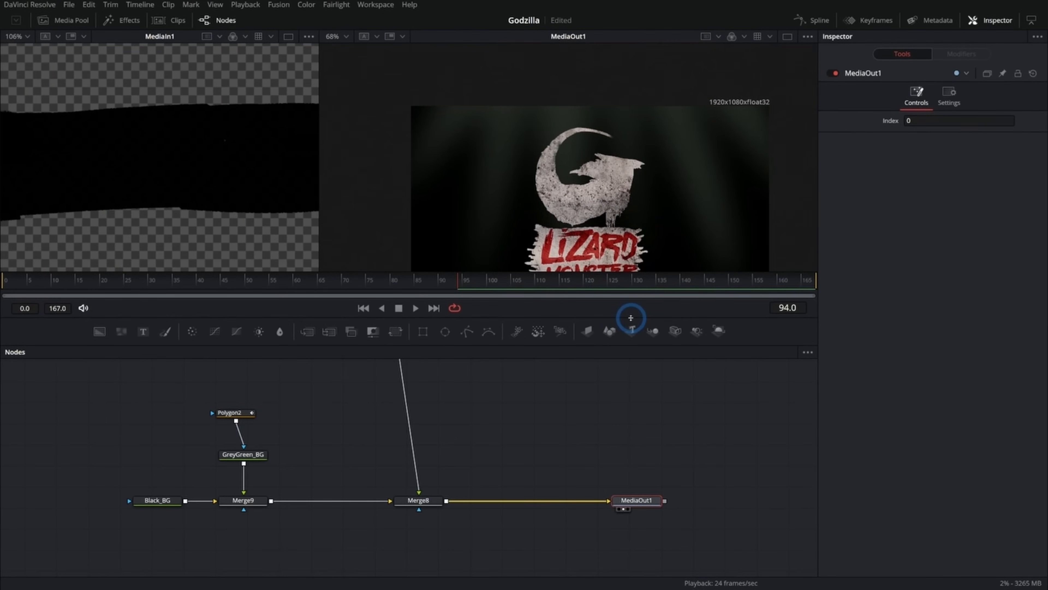
{"action": "left_click_drag", "start_coordinate": [631, 317], "coordinate": [627, 387]}
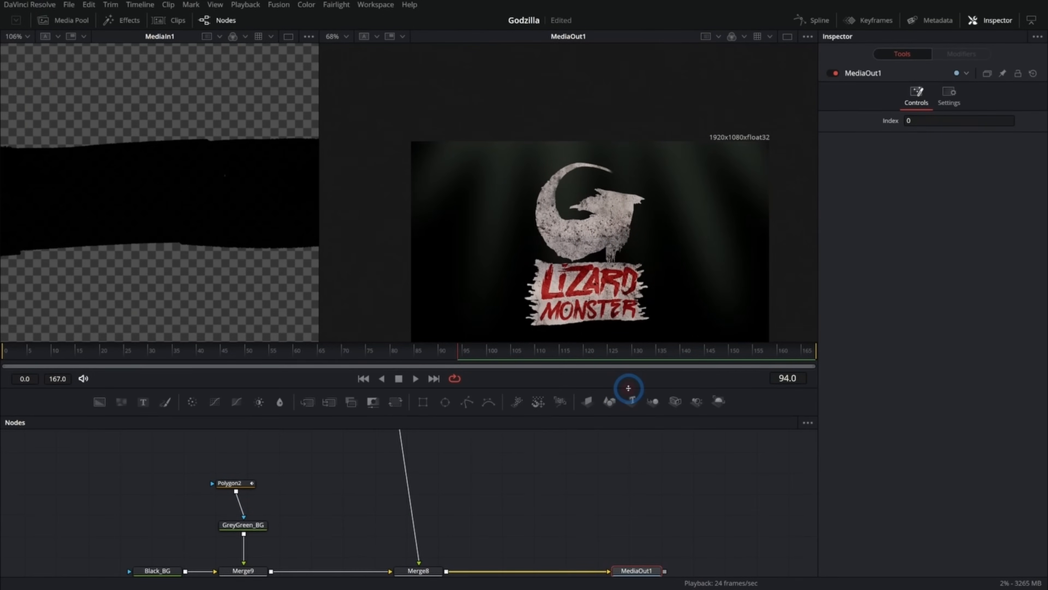
Select the lower points of Polygon2 and move them further down so the light rays reach lower in the frame.
{"action": "left_click_drag", "start_coordinate": [236, 492], "coordinate": [250, 484]}
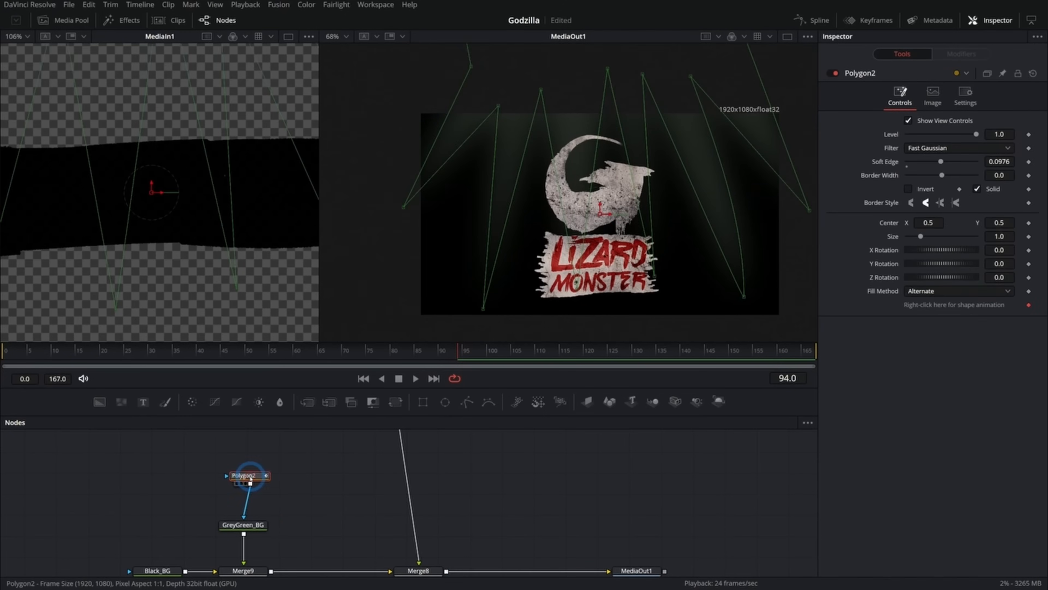
{"action": "scroll", "coordinate": [744, 286], "scroll_direction": "down", "scroll_amount": 2}
{"action": "left_click_drag", "start_coordinate": [768, 308], "coordinate": [487, 219]}
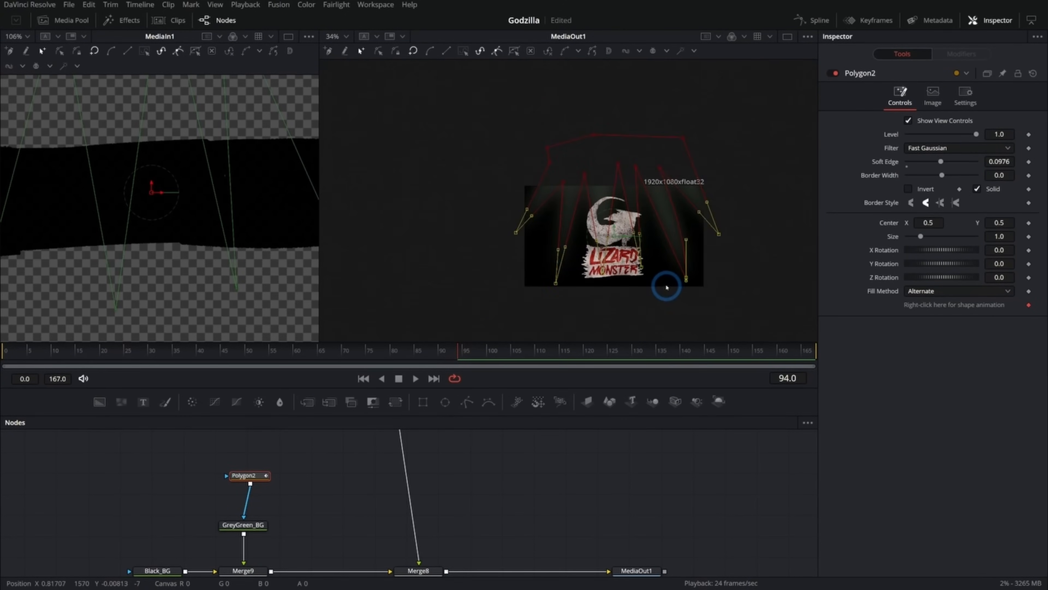
{"action": "left_click_drag", "start_coordinate": [667, 289], "coordinate": [640, 235]}
{"action": "left_click_drag", "start_coordinate": [531, 232], "coordinate": [525, 301]}
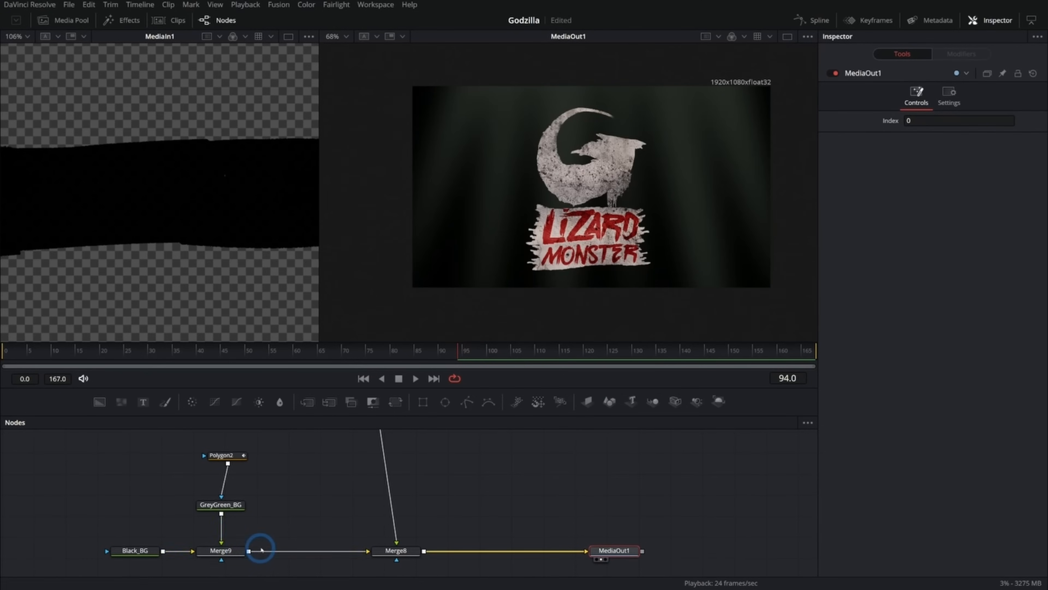
Lower Merge9's Blend to 0.496 and compare the light rays with the Godzilla Minus One trailer title in the browser.
{"action": "left_click", "coordinate": [243, 550]}
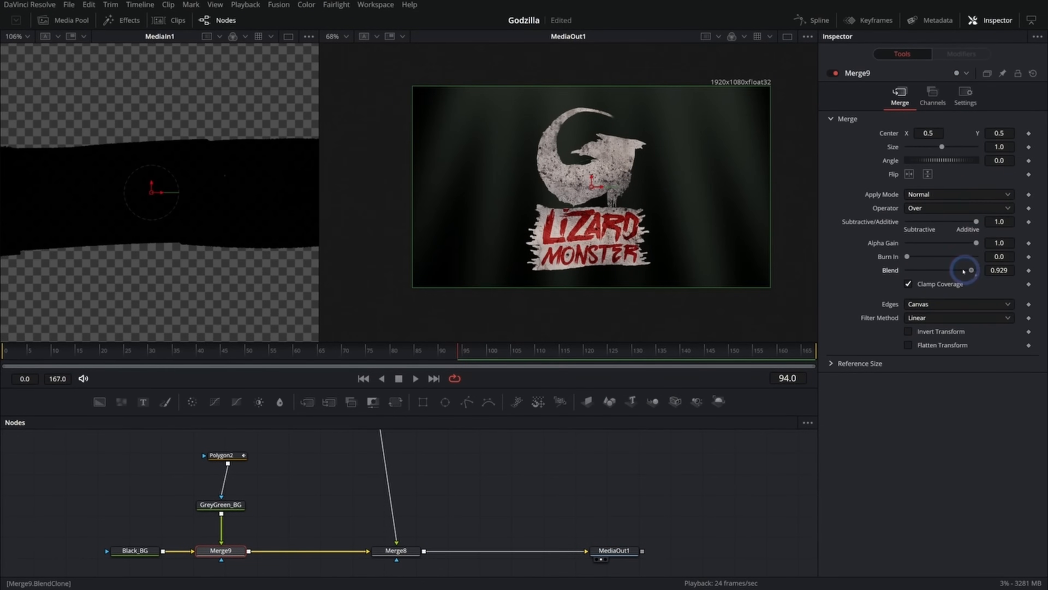
{"action": "left_click_drag", "start_coordinate": [970, 271], "coordinate": [946, 272]}
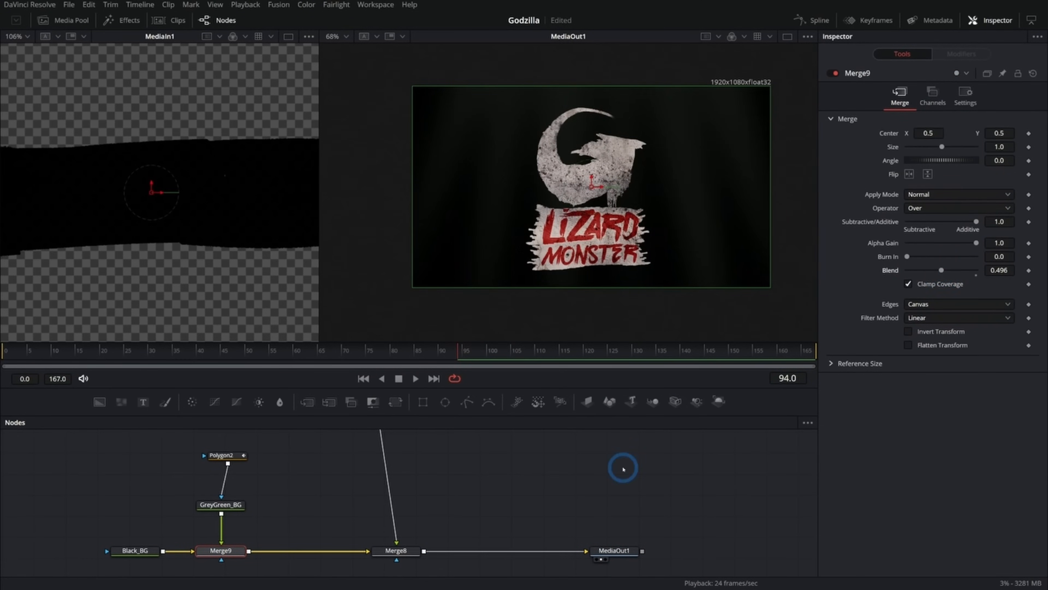
{"action": "left_click", "coordinate": [615, 550]}
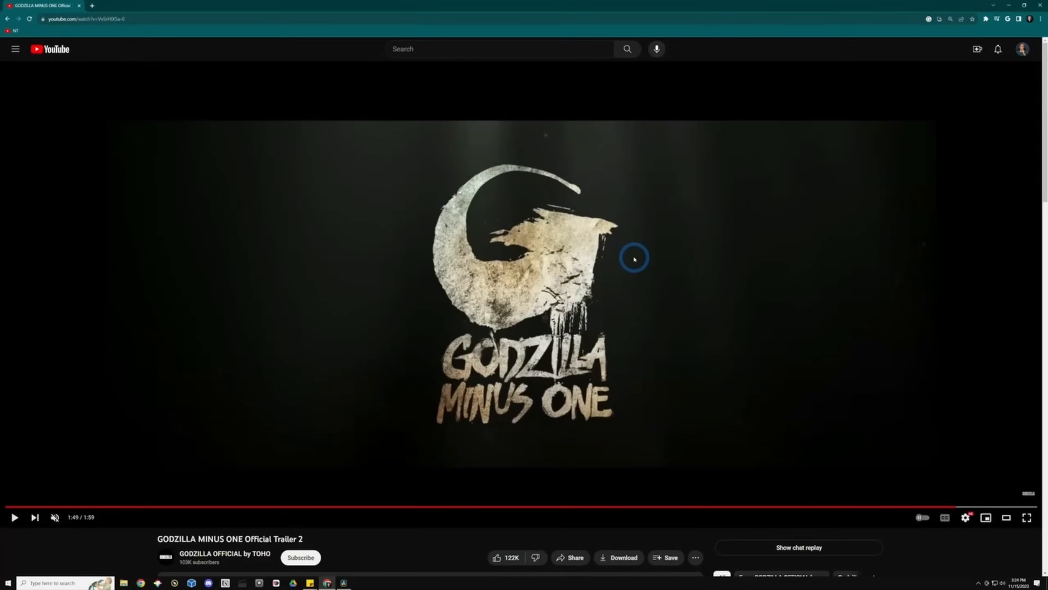
{"action": "left_click", "coordinate": [941, 270]}
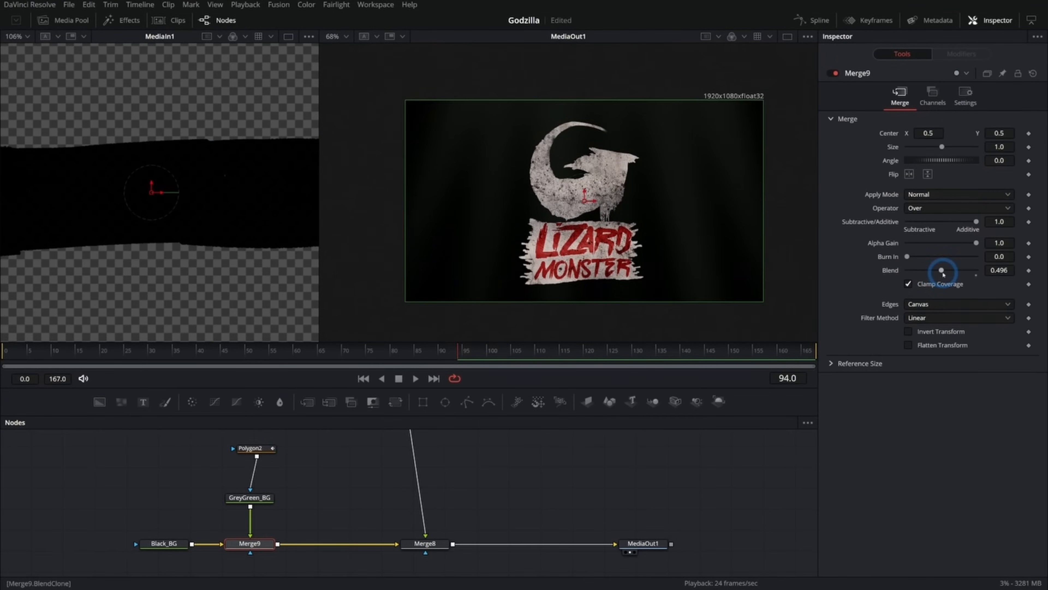
Insert a BrightnessContrast node between Merge9 and Merge8, masked by an ellipse centered near the frame's upper edge.
{"action": "left_click_drag", "start_coordinate": [259, 402], "coordinate": [361, 546]}
{"action": "left_click_drag", "start_coordinate": [383, 494], "coordinate": [361, 542]}
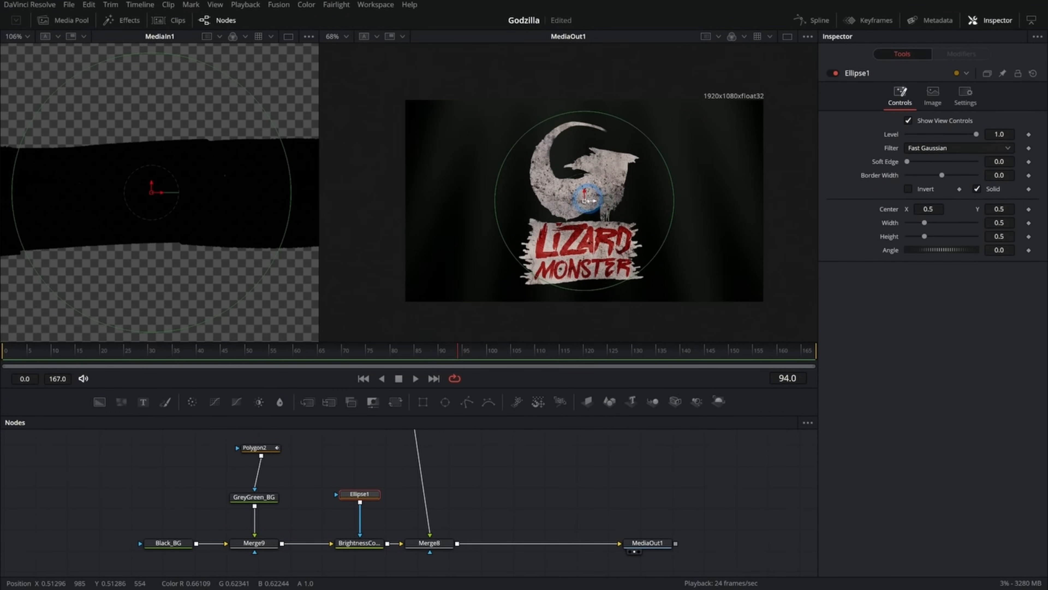
{"action": "left_click_drag", "start_coordinate": [585, 200], "coordinate": [587, 104]}
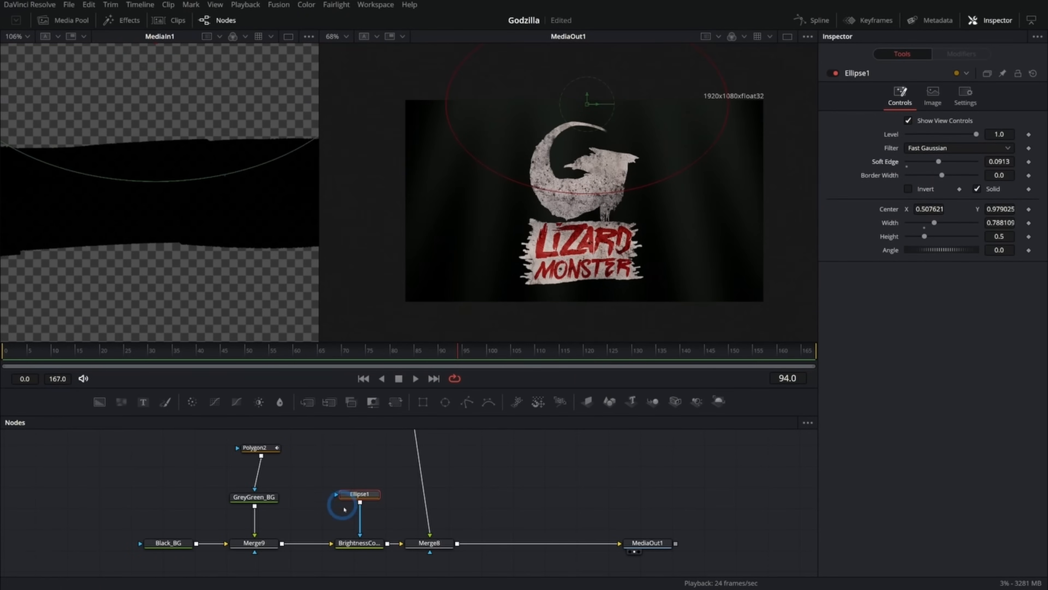
Set Ellipse1's Soft Edge to 0.2, width to about 0.52 and height to about 0.31, and BrightnessContrast1's Gain to 1.83.
{"action": "left_click", "coordinate": [358, 542]}
{"action": "left_click", "coordinate": [946, 134]}
{"action": "left_click", "coordinate": [358, 494]}
{"action": "key", "text": "1"}
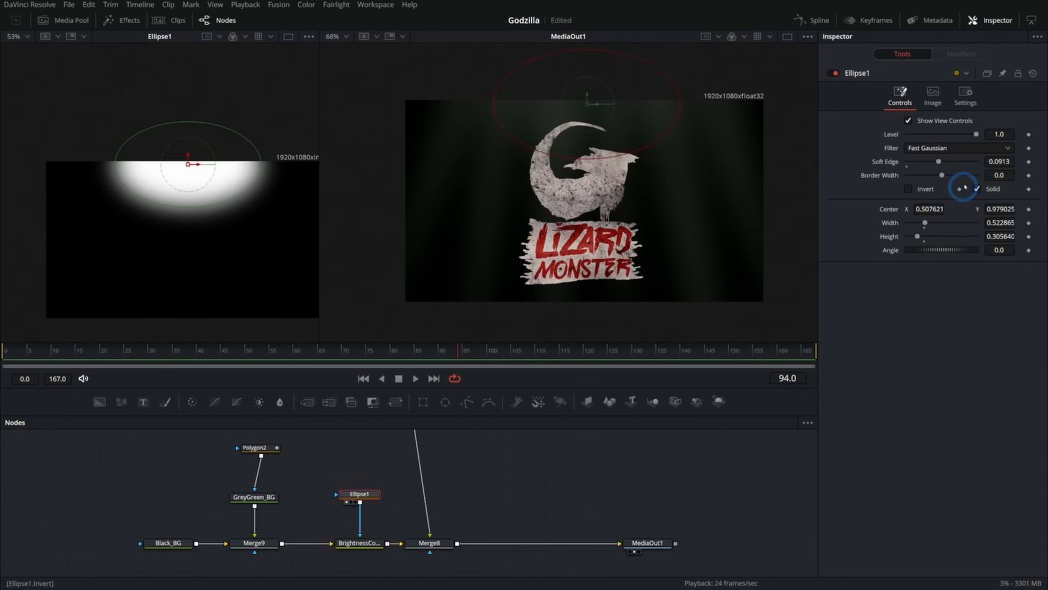
{"action": "left_click_drag", "start_coordinate": [948, 164], "coordinate": [989, 167]}
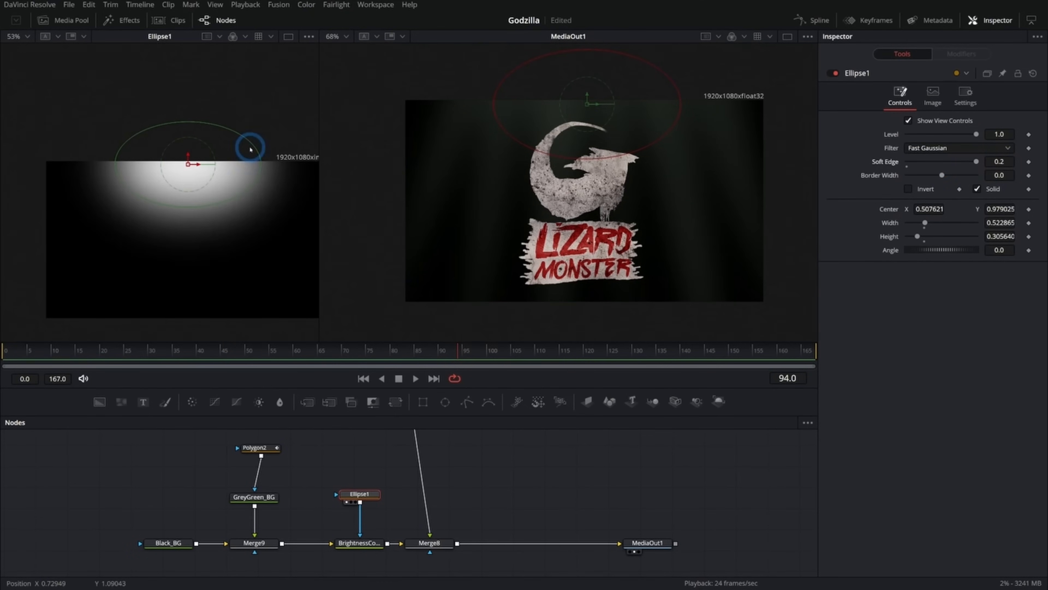
{"action": "left_click_drag", "start_coordinate": [946, 135], "coordinate": [951, 136]}
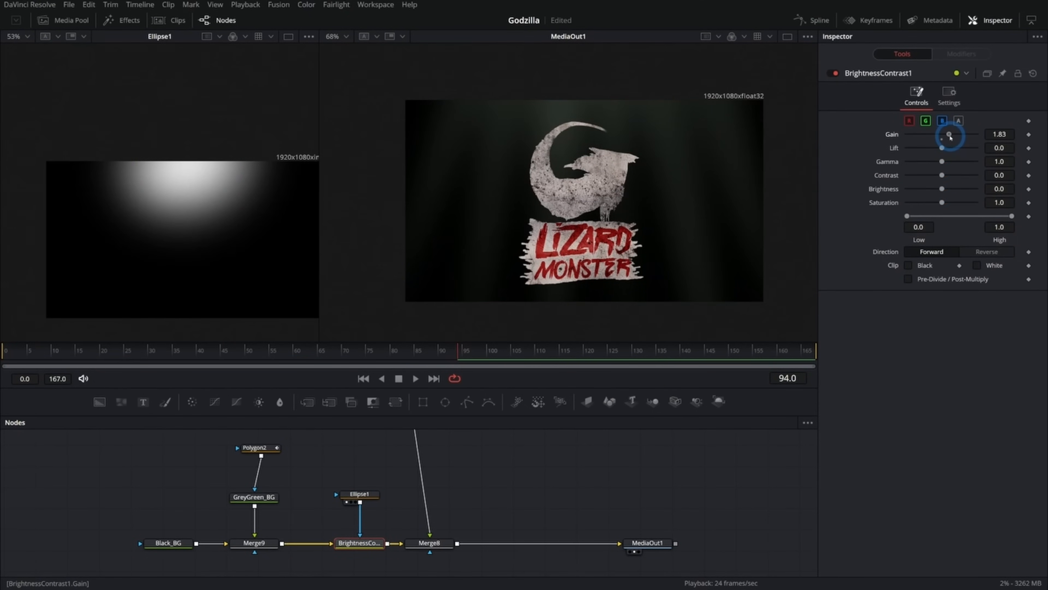
Review the title light in the browser's trailer, and apply a Perturb modifier to BrightnessContrast1's Blend.
{"action": "scroll", "coordinate": [498, 475], "scroll_direction": "down", "scroll_amount": 1}
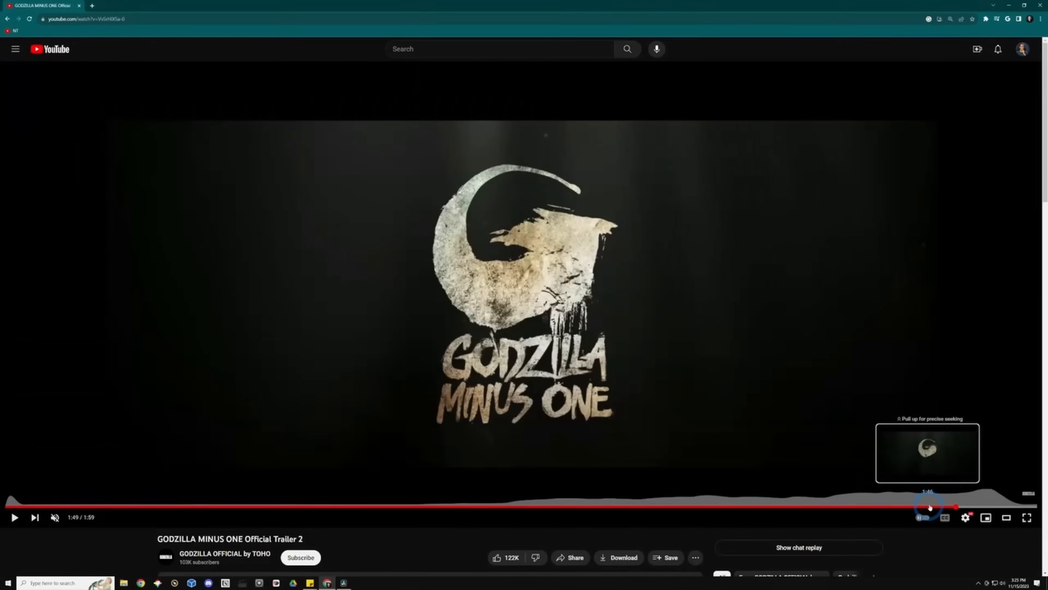
{"action": "left_click_drag", "start_coordinate": [925, 507], "coordinate": [924, 507]}
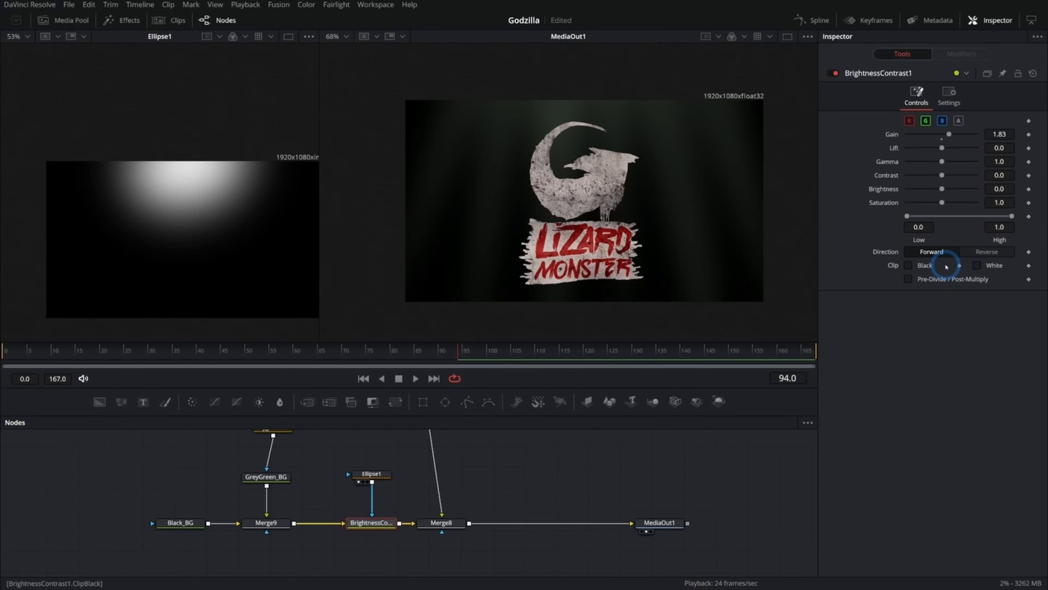
{"action": "left_click", "coordinate": [949, 96]}
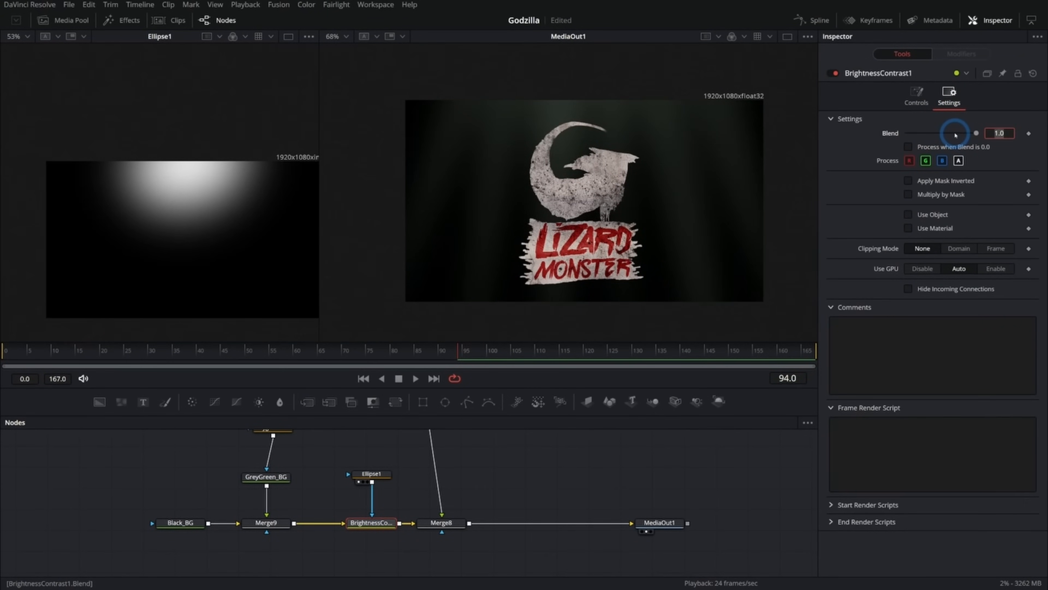
{"action": "left_click_drag", "start_coordinate": [975, 134], "coordinate": [1007, 154]}
{"action": "right_click", "coordinate": [888, 133]}
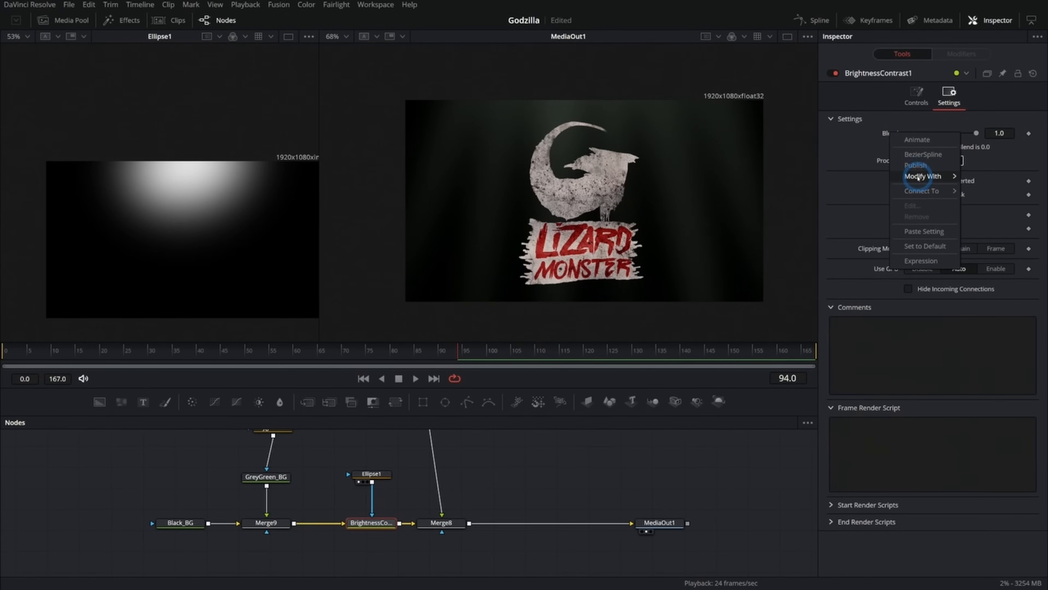
{"action": "mouse_move", "coordinate": [920, 176]}
{"action": "left_click", "coordinate": [833, 319]}
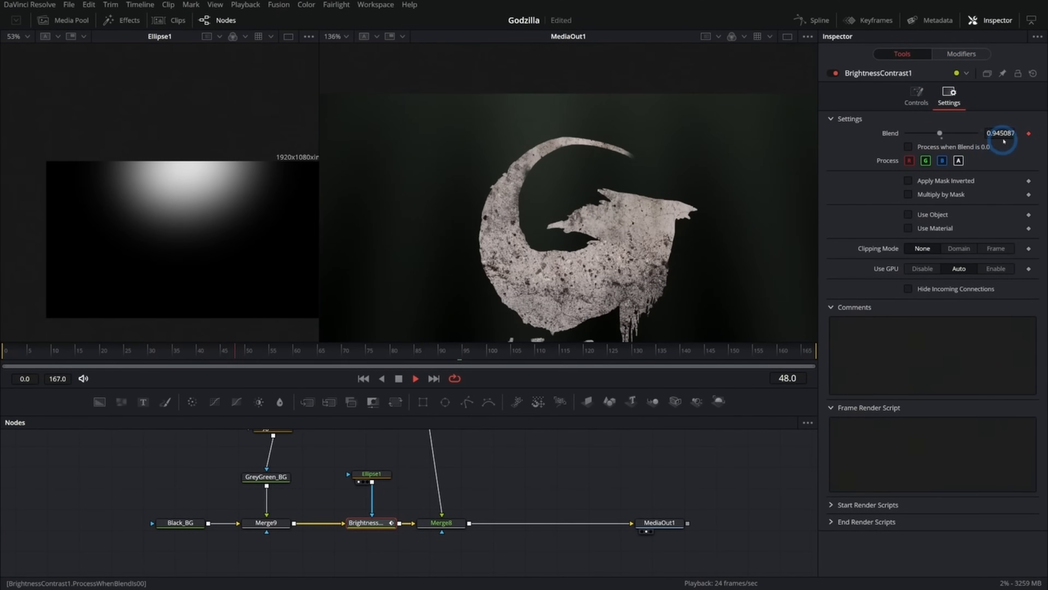
Lower the perturbed Blend value to about 0.66 and set Perturb1's Strength to 0.3.
{"action": "left_click_drag", "start_coordinate": [937, 133], "coordinate": [922, 134]}
{"action": "left_click", "coordinate": [962, 53]}
{"action": "left_click", "coordinate": [999, 161]}
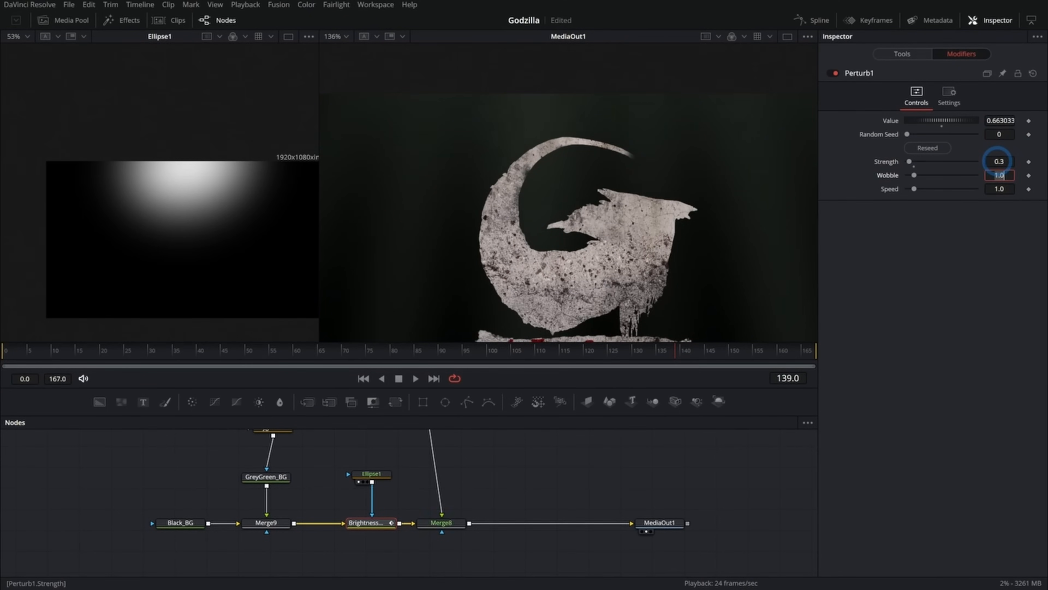
{"action": "left_click", "coordinate": [553, 288]}
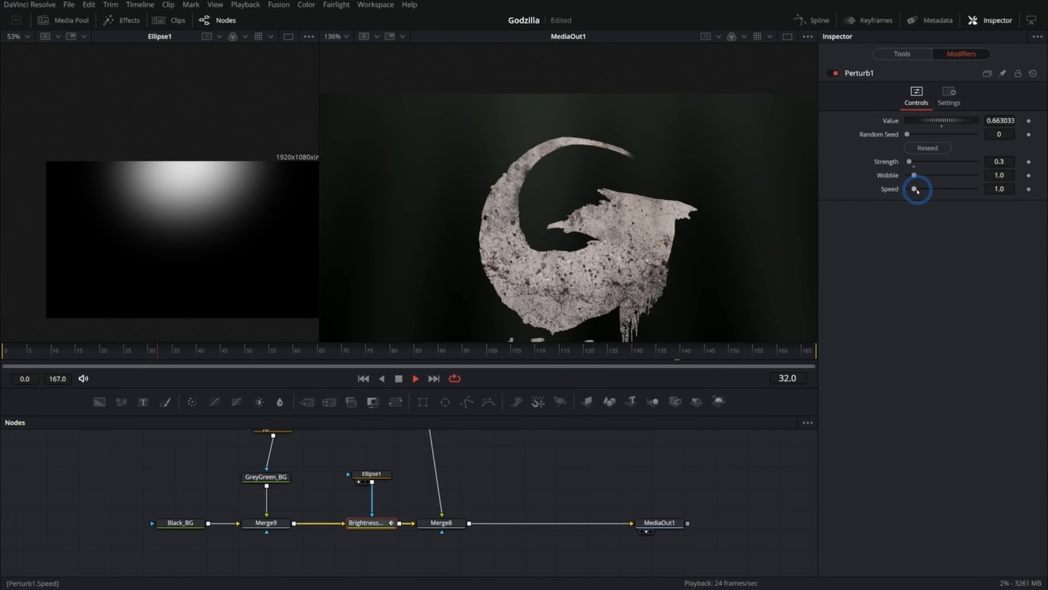
Raise Perturb1's Speed to 2.36 and Wobble to 3.07, and watch the flicker with the whole frame in view.
{"action": "left_click_drag", "start_coordinate": [918, 190], "coordinate": [924, 189]}
{"action": "left_click_drag", "start_coordinate": [914, 175], "coordinate": [925, 178]}
{"action": "scroll", "coordinate": [671, 203], "scroll_direction": "down", "scroll_amount": 3}
{"action": "left_click_drag", "start_coordinate": [670, 204], "coordinate": [595, 182]}
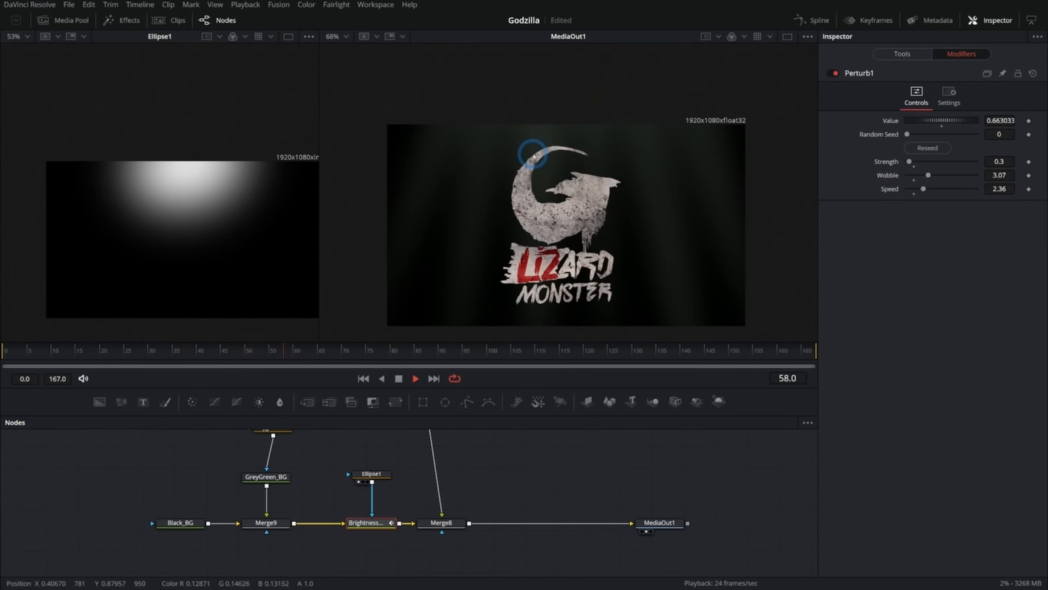
Stop the playback, move MediaOut1 farther from Merge8 to make room for more nodes, and switch to a single viewer.
{"action": "scroll", "coordinate": [533, 155], "scroll_direction": "up", "scroll_amount": 3}
{"action": "key", "text": "space"}
{"action": "left_click_drag", "start_coordinate": [503, 485], "coordinate": [456, 484]}
{"action": "scroll", "coordinate": [468, 482], "scroll_direction": "down", "scroll_amount": 2}
{"action": "left_click_drag", "start_coordinate": [515, 519], "coordinate": [607, 520]}
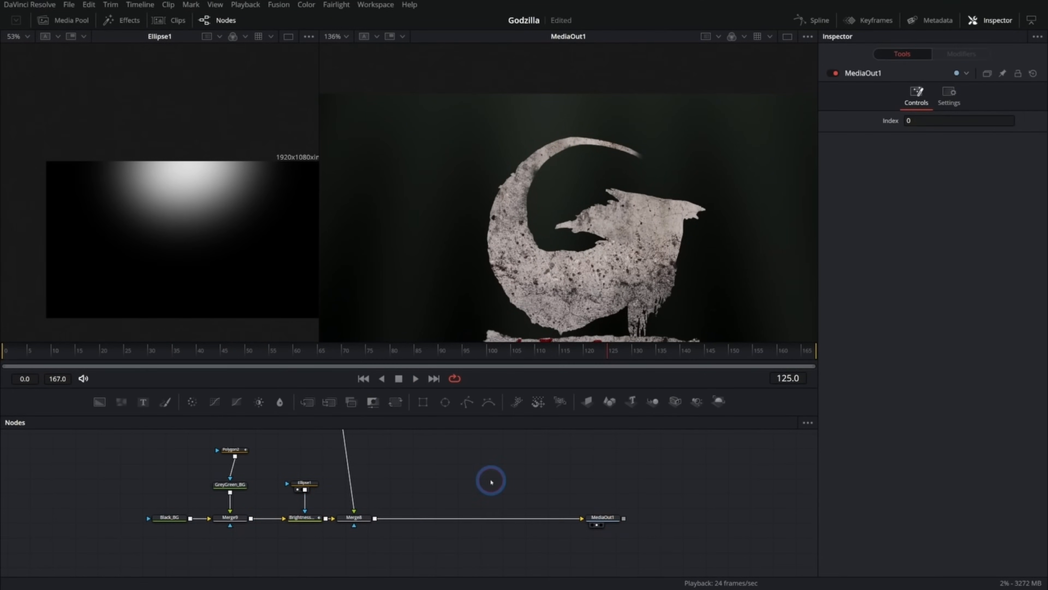
{"action": "left_click", "coordinate": [443, 441]}
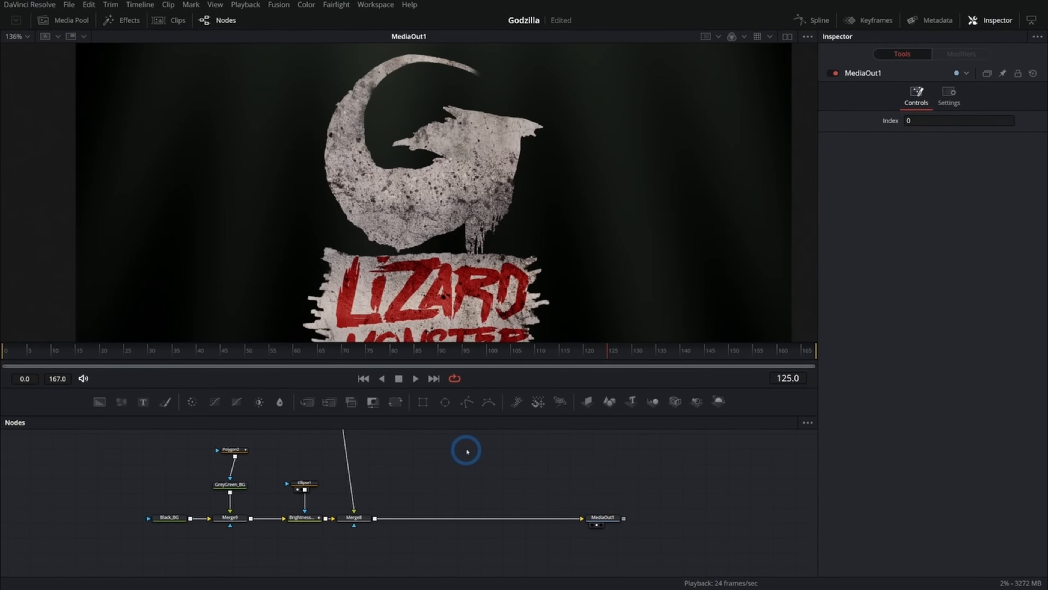
Add a pEmitter with a pRender, merge it over Merge8's output, and preview the particles in the viewer.
{"action": "left_click_drag", "start_coordinate": [443, 450], "coordinate": [545, 460]}
{"action": "left_click", "coordinate": [560, 402]}
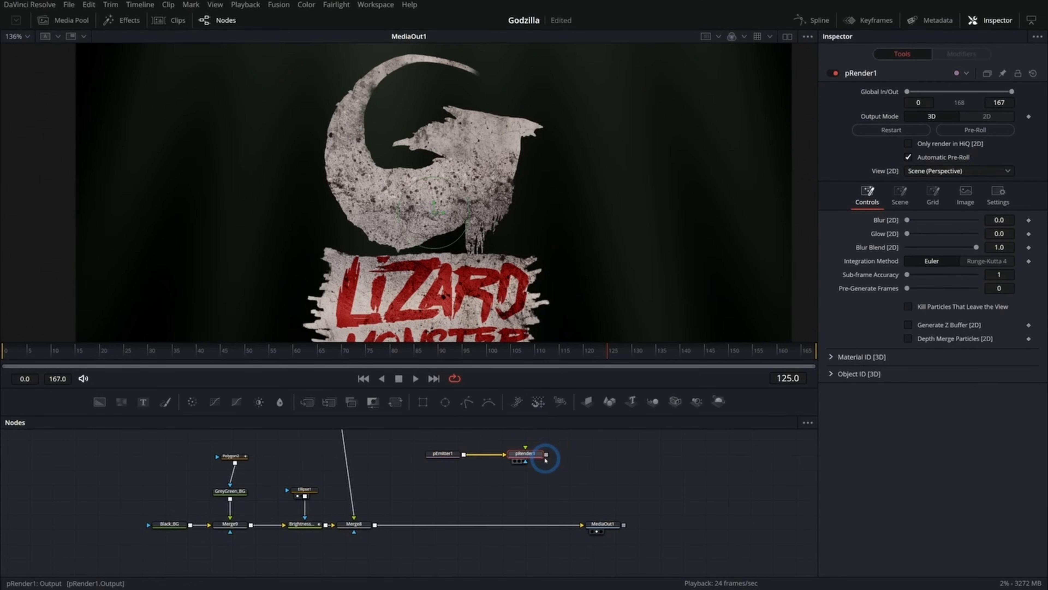
{"action": "left_click_drag", "start_coordinate": [511, 506], "coordinate": [376, 529]}
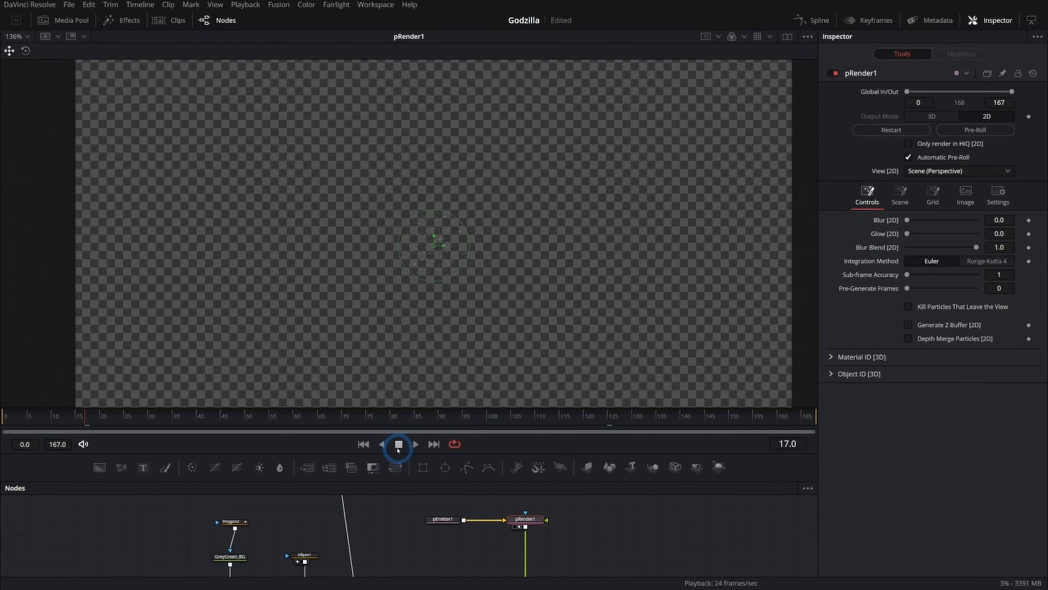
{"action": "scroll", "coordinate": [432, 263], "scroll_direction": "up", "scroll_amount": 3}
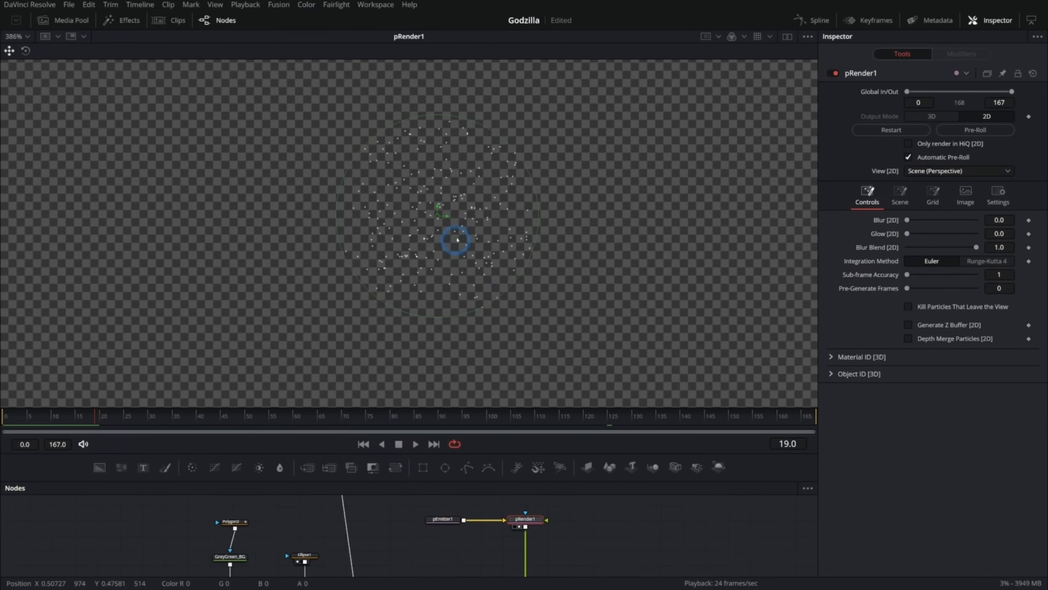
{"action": "scroll", "coordinate": [458, 239], "scroll_direction": "down", "scroll_amount": 6}
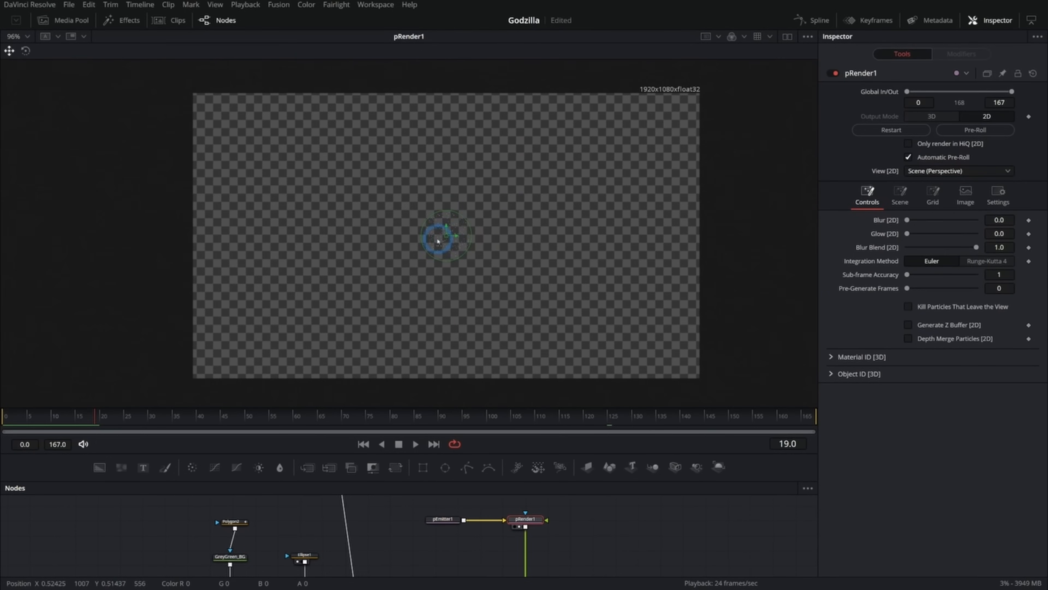
Change pEmitter1's region to Rectangle with a width of 1.0 and a height of about 0.583 to cover the frame.
{"action": "left_click", "coordinate": [444, 518]}
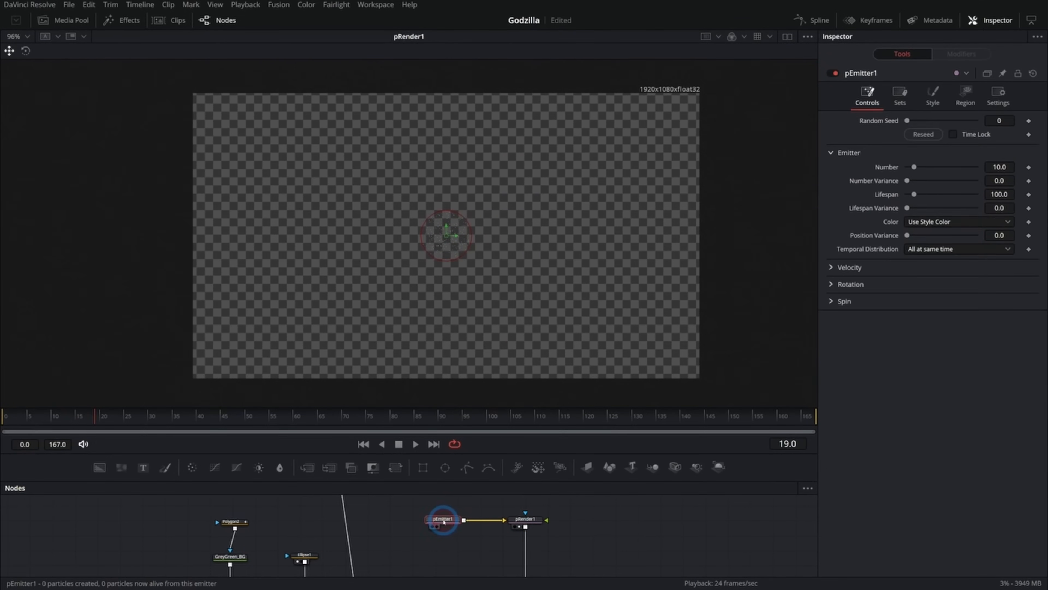
{"action": "left_click", "coordinate": [958, 103]}
{"action": "left_click", "coordinate": [923, 133]}
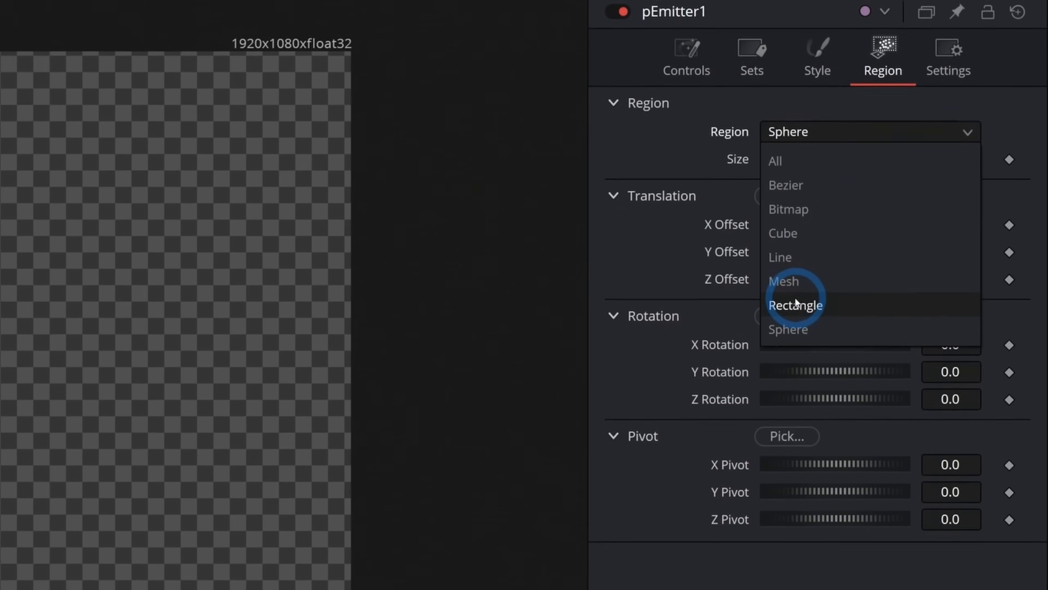
{"action": "left_click", "coordinate": [795, 366]}
{"action": "left_click_drag", "start_coordinate": [780, 260], "coordinate": [1008, 266]}
{"action": "left_click_drag", "start_coordinate": [782, 316], "coordinate": [1044, 322]}
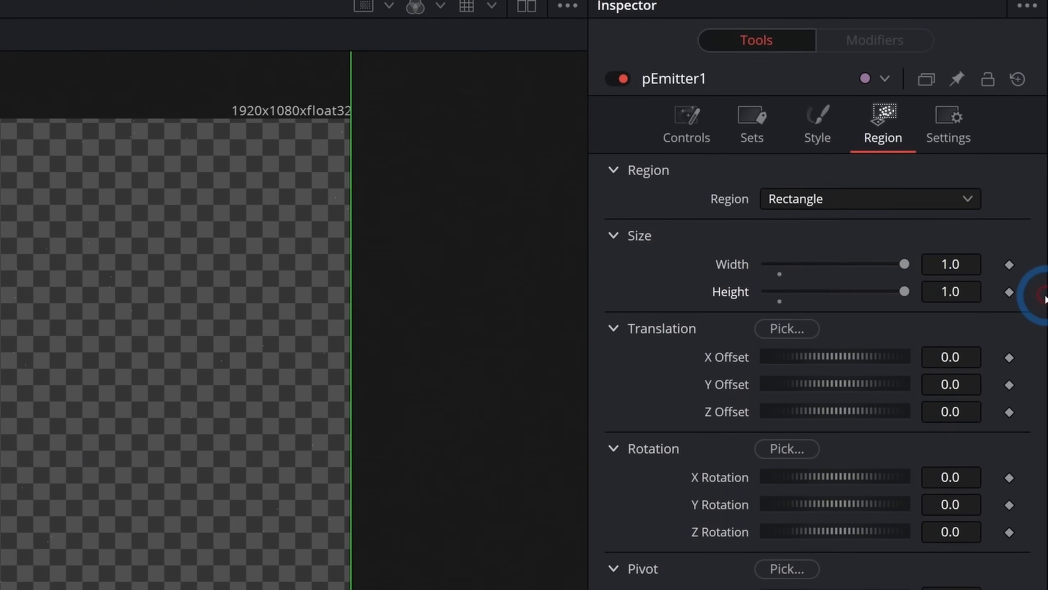
{"action": "left_click_drag", "start_coordinate": [904, 316], "coordinate": [847, 317]}
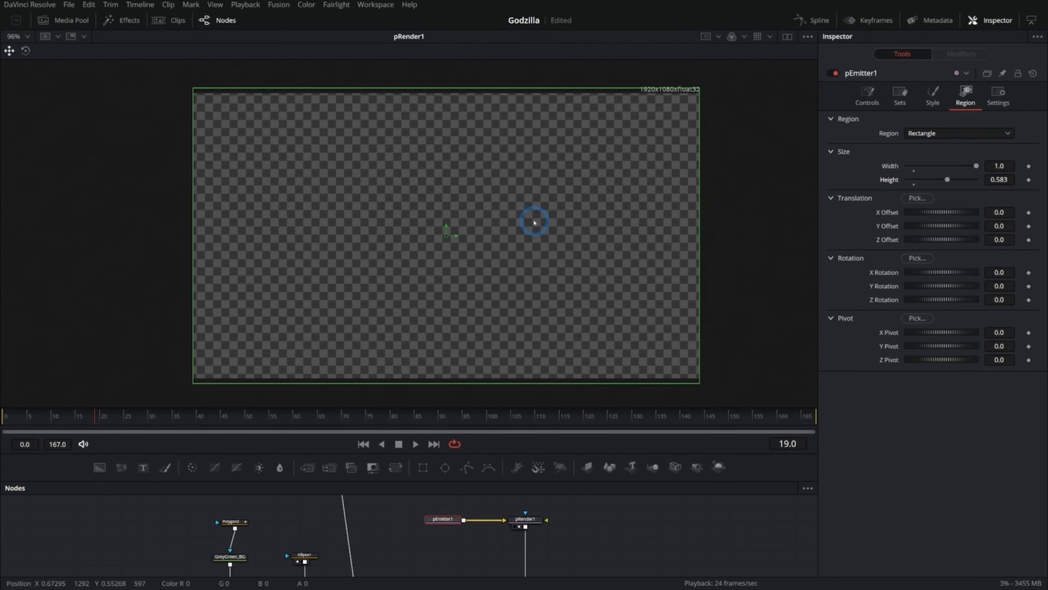
Set pEmitter1's particle style to Blob, with Size 0.5 and Size Variance 0.5.
{"action": "left_click", "coordinate": [932, 99]}
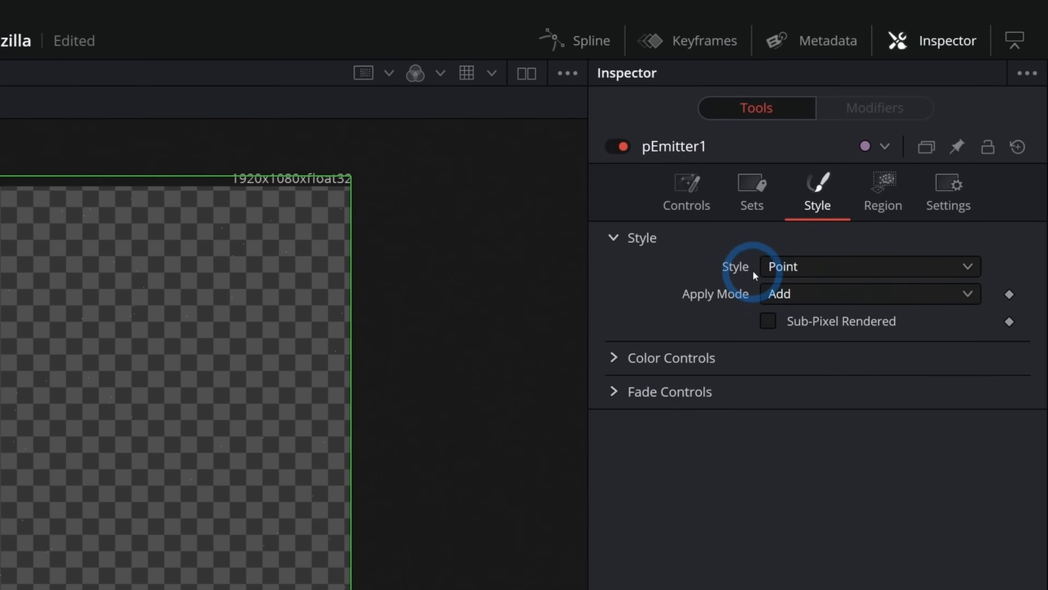
{"action": "left_click", "coordinate": [800, 268]}
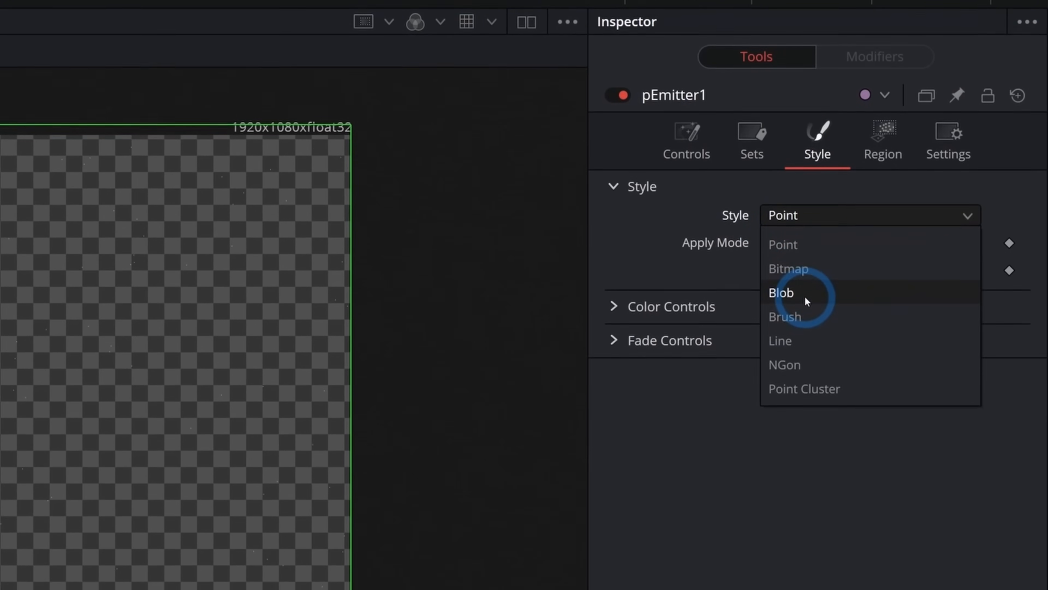
{"action": "left_click", "coordinate": [806, 339]}
{"action": "left_click", "coordinate": [612, 295]}
{"action": "left_click_drag", "start_coordinate": [791, 294], "coordinate": [1007, 297]}
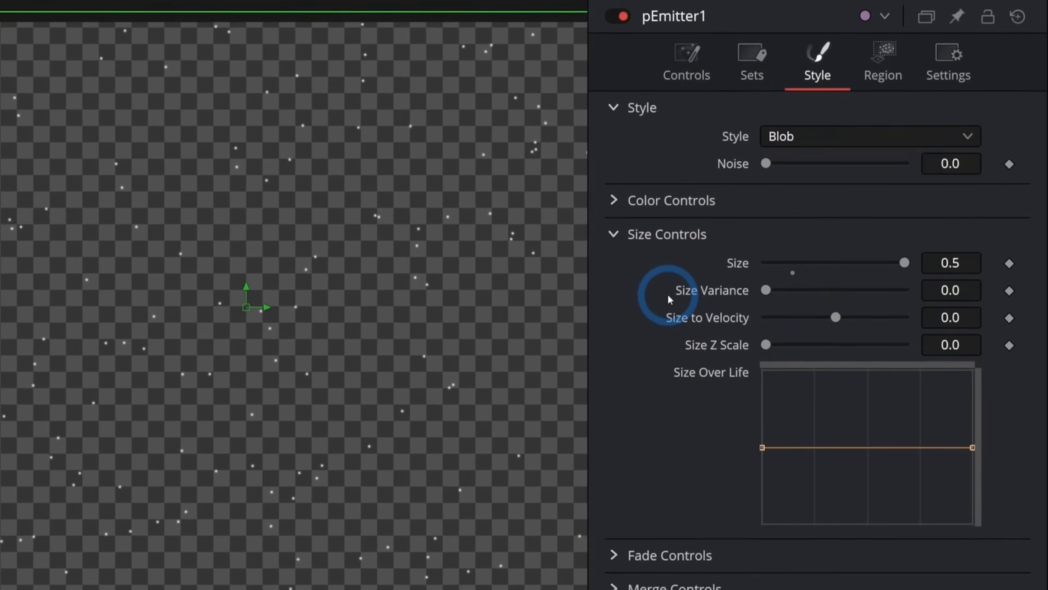
{"action": "left_click_drag", "start_coordinate": [768, 291], "coordinate": [904, 292]}
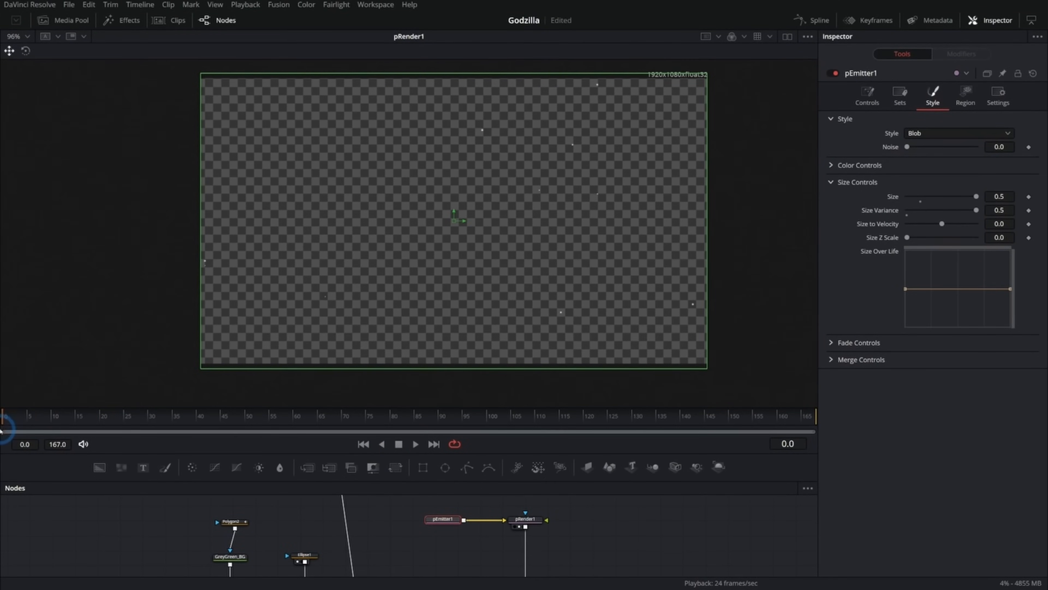
Keyframe pEmitter1's Number from 18.9 on frame 0 to 0 on the following frame, and set Velocity to 0.016 and Angle to 75.7.
{"action": "left_click", "coordinate": [869, 98]}
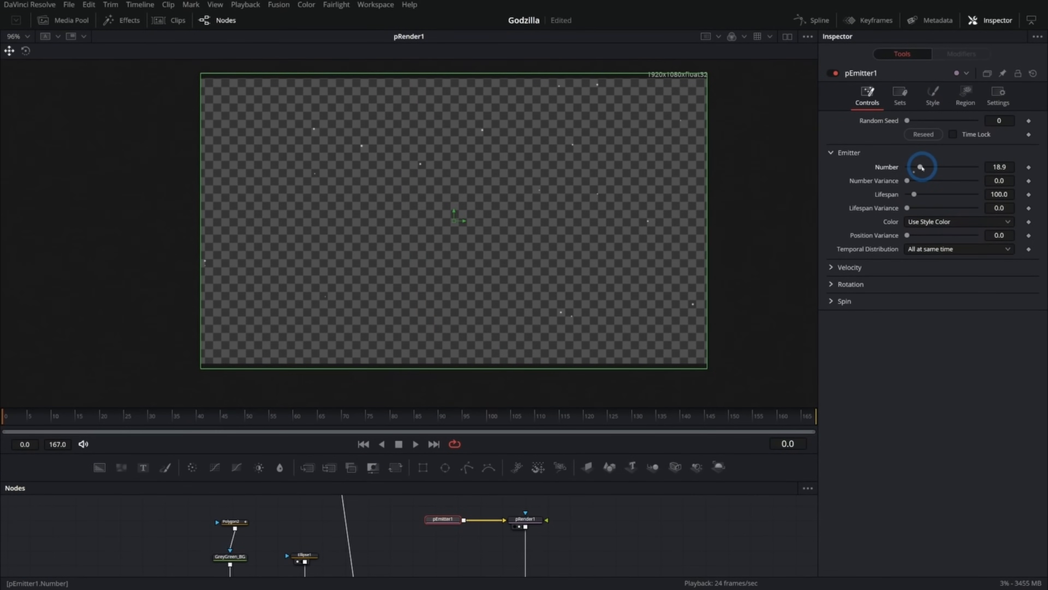
{"action": "left_click", "coordinate": [1029, 168]}
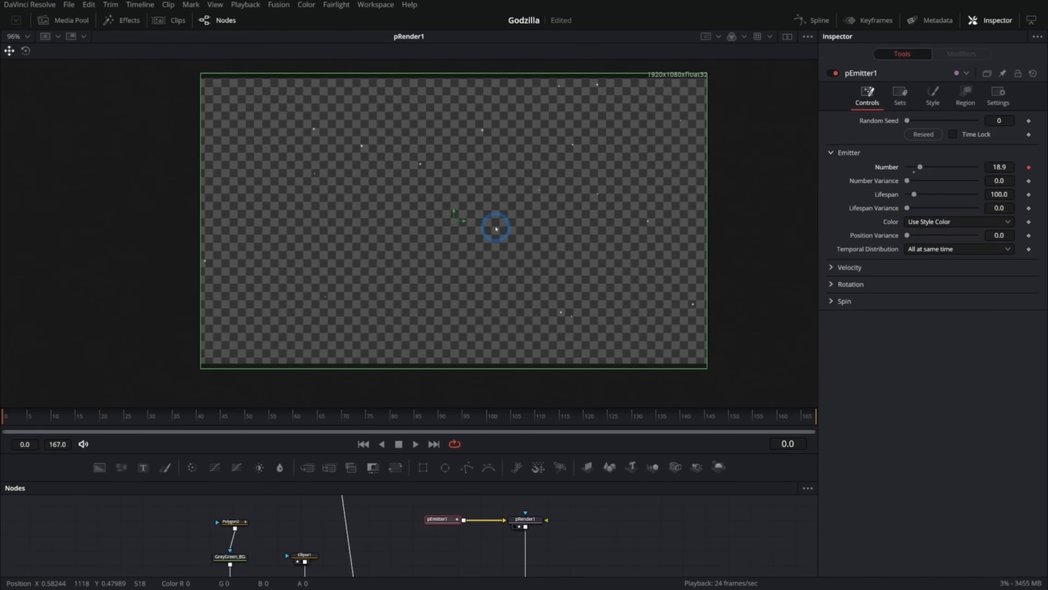
{"action": "key", "text": "Right"}
{"action": "left_click_drag", "start_coordinate": [915, 166], "coordinate": [906, 167]}
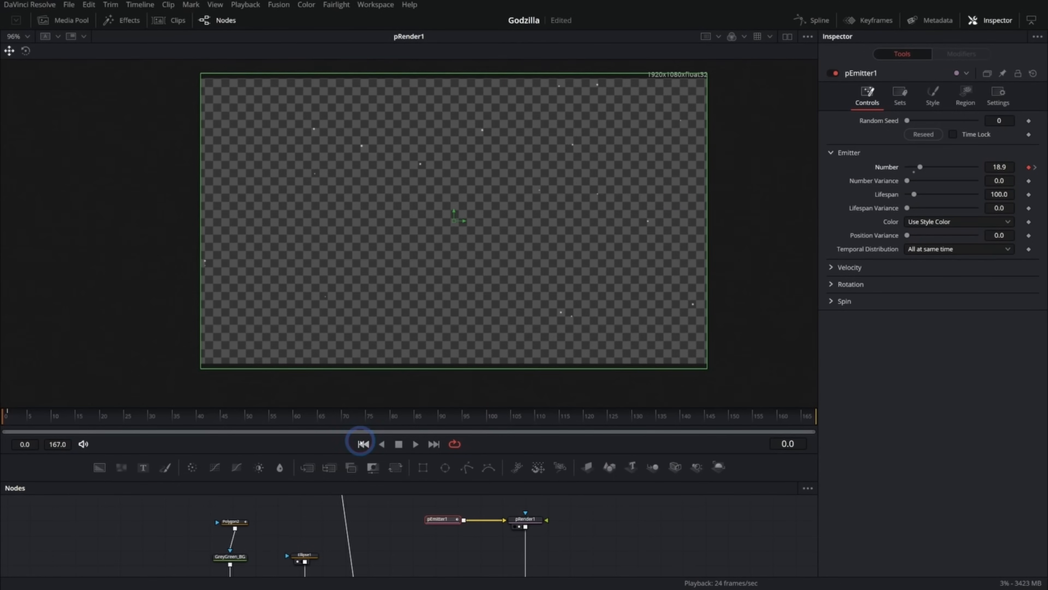
{"action": "left_click", "coordinate": [414, 444]}
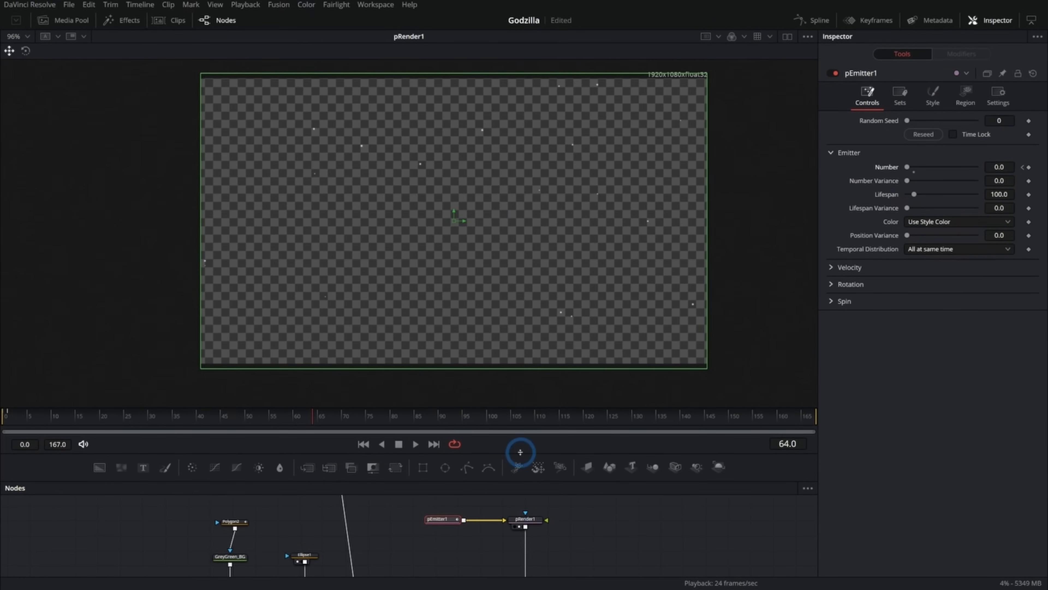
{"action": "left_click", "coordinate": [836, 268]}
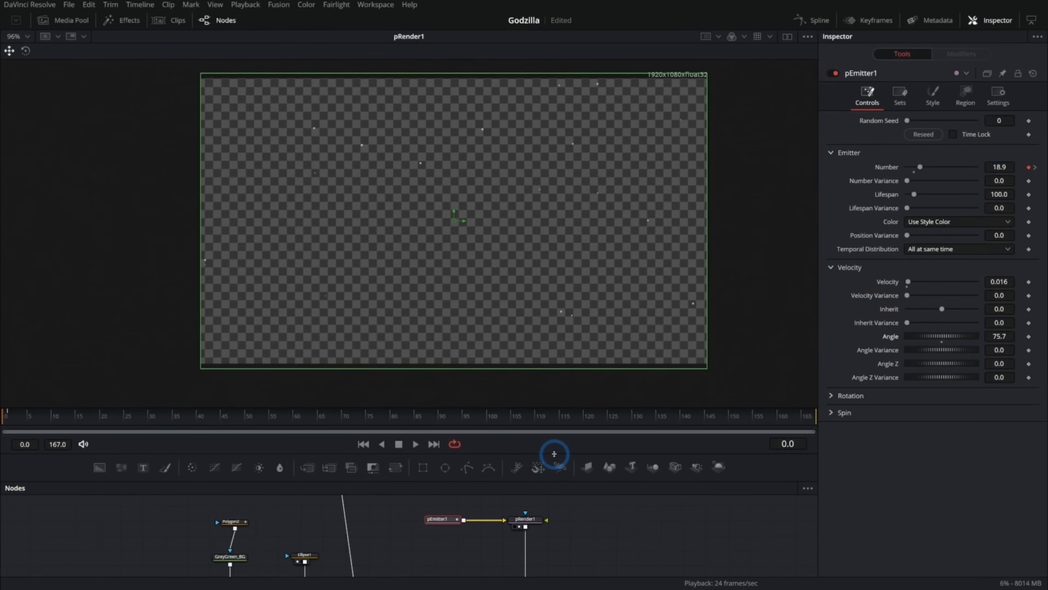
Enlarge the node area and insert a pTurbulence node between pEmitter1 and pRender1.
{"action": "left_click_drag", "start_coordinate": [555, 454], "coordinate": [562, 359]}
{"action": "key", "text": "ctrl+1"}
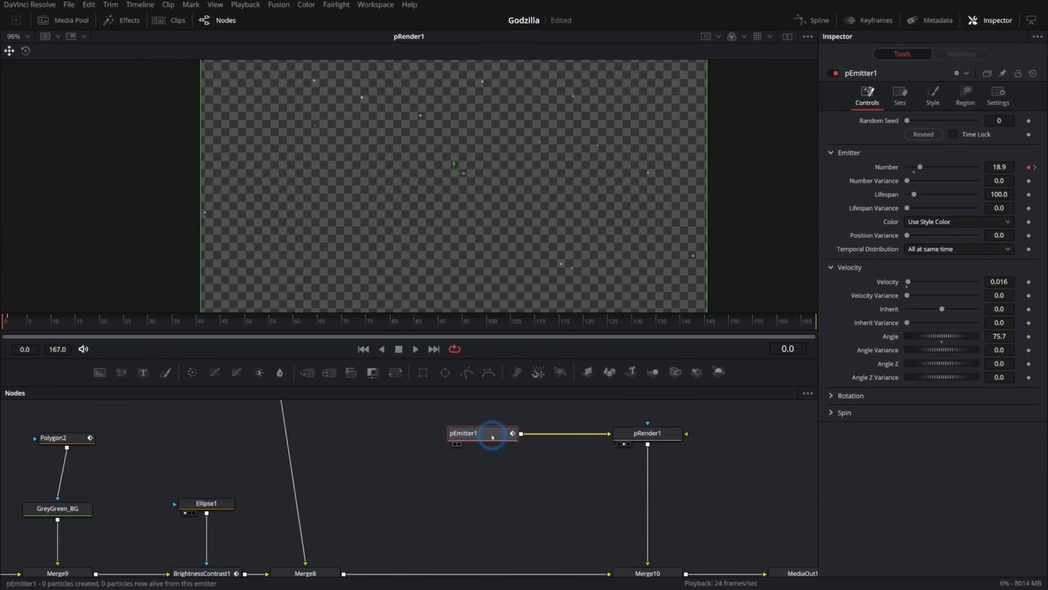
{"action": "left_click_drag", "start_coordinate": [492, 436], "coordinate": [424, 437]}
{"action": "key", "text": "shift+space"}
{"action": "type", "text": "times"}
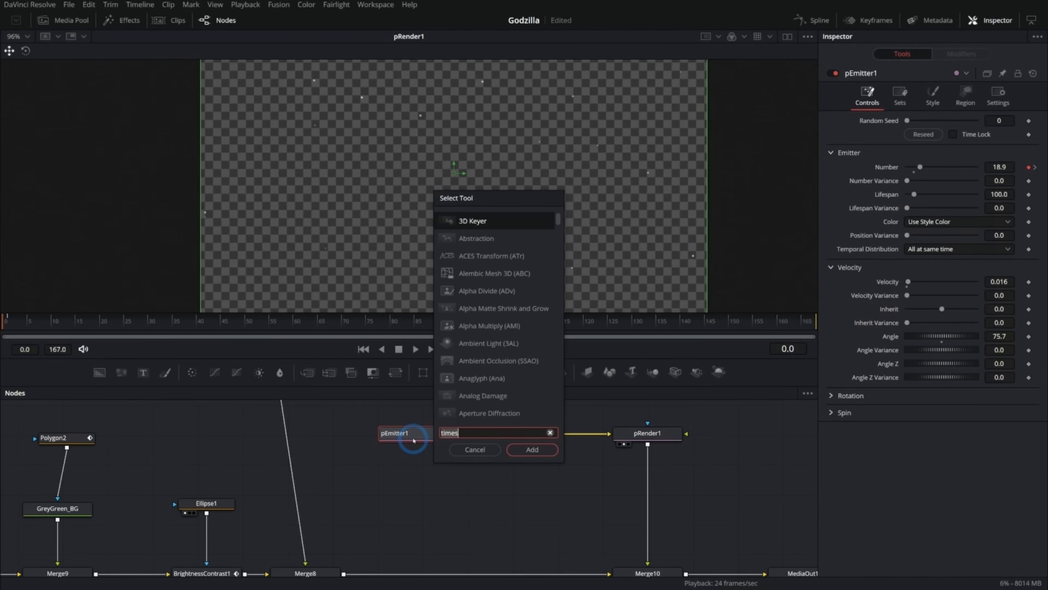
{"action": "type", "text": "ptur"}
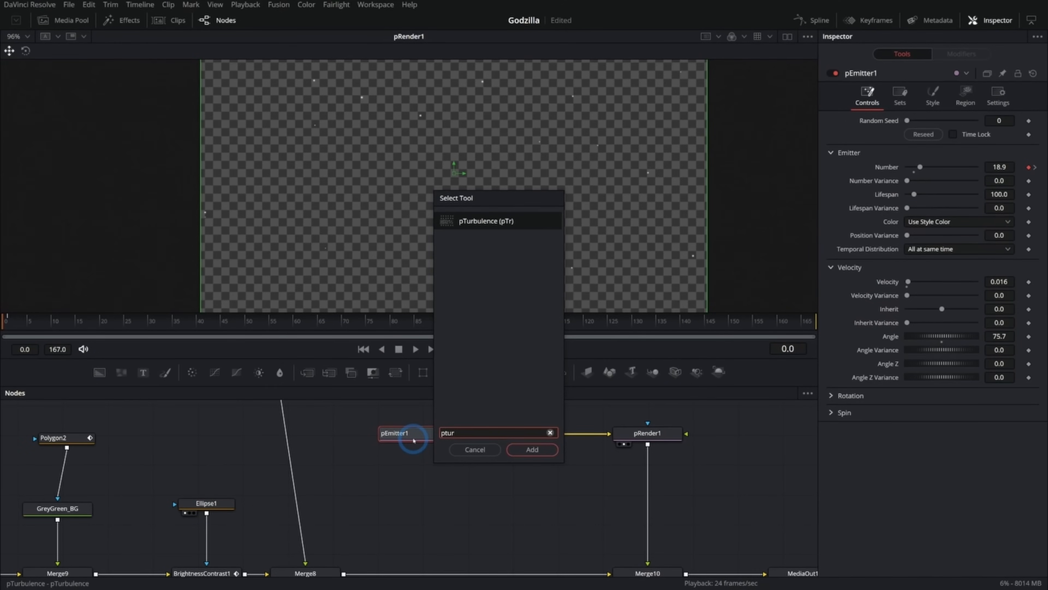
{"action": "key", "text": "Return"}
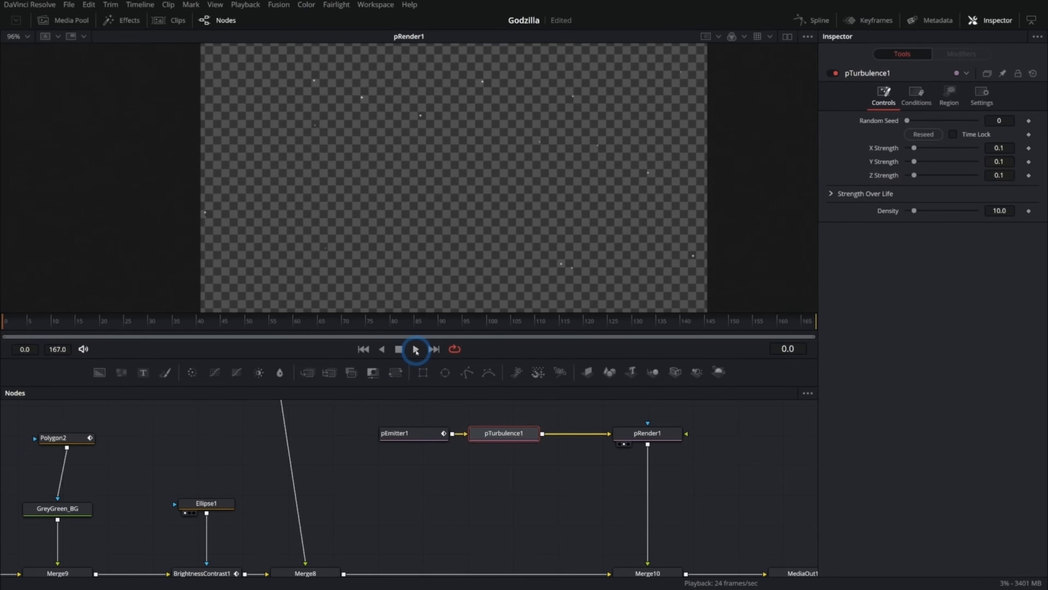
Set pEmitter1's Lifespan to 165 and play back the particles rendered by pRender1.
{"action": "scroll", "coordinate": [562, 269], "scroll_direction": "up", "scroll_amount": 2}
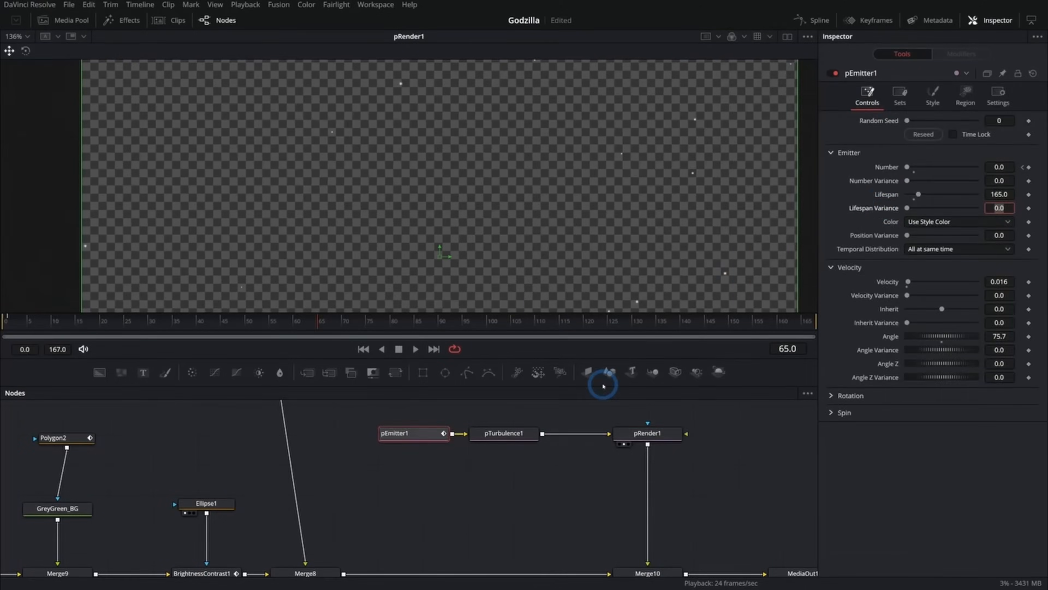
{"action": "left_click", "coordinate": [648, 432]}
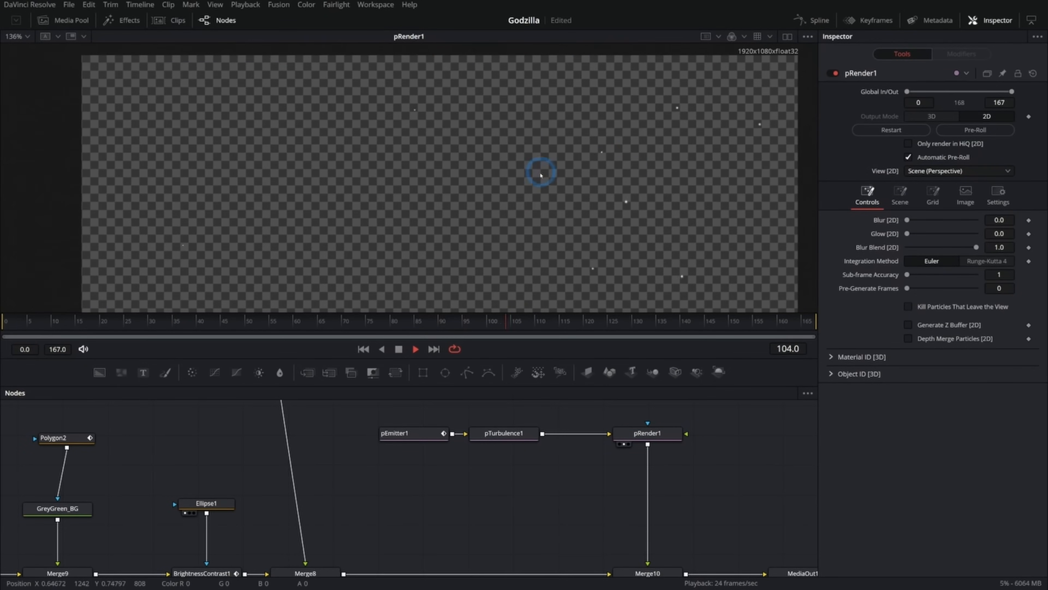
{"action": "left_click", "coordinate": [399, 348]}
Show MediaOut1 in the viewer and play the full composite from the first frame.
{"action": "scroll", "coordinate": [532, 264], "scroll_direction": "down", "scroll_amount": 2}
{"action": "left_click_drag", "start_coordinate": [690, 471], "coordinate": [437, 448]}
{"action": "left_click", "coordinate": [558, 548]}
{"action": "key", "text": "1"}
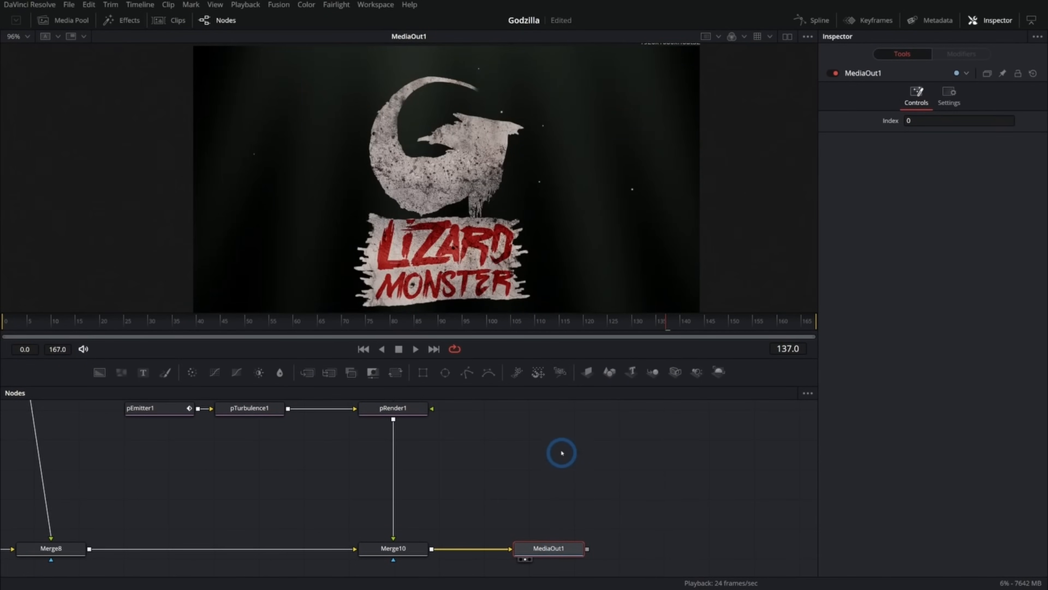
{"action": "left_click", "coordinate": [363, 348]}
{"action": "left_click", "coordinate": [415, 348]}
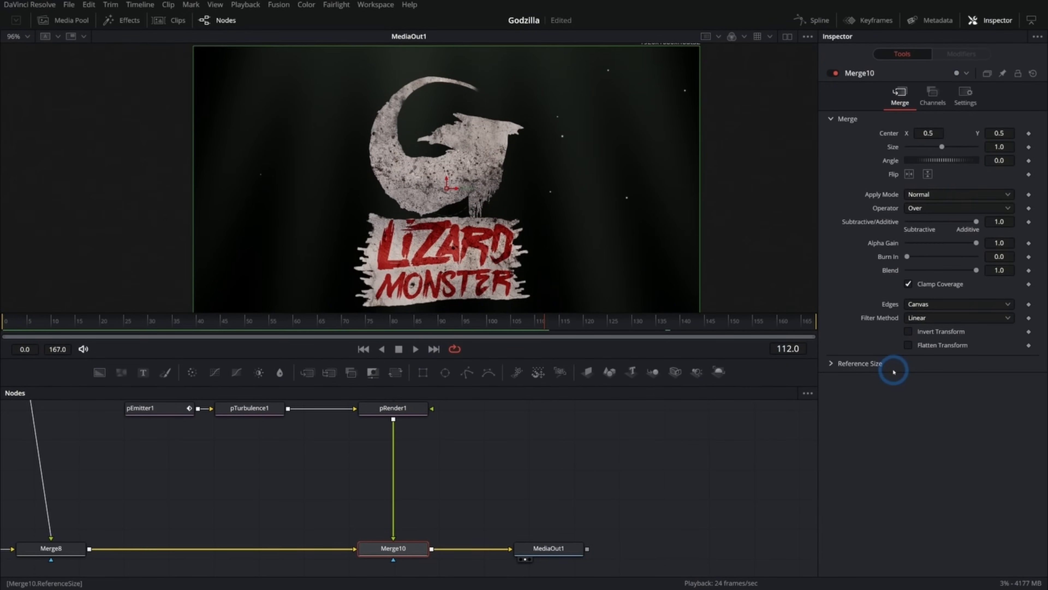
Lower Merge10's Blend to about 0.118 to dim the particles, and replay the animation from the start.
{"action": "left_click", "coordinate": [918, 271]}
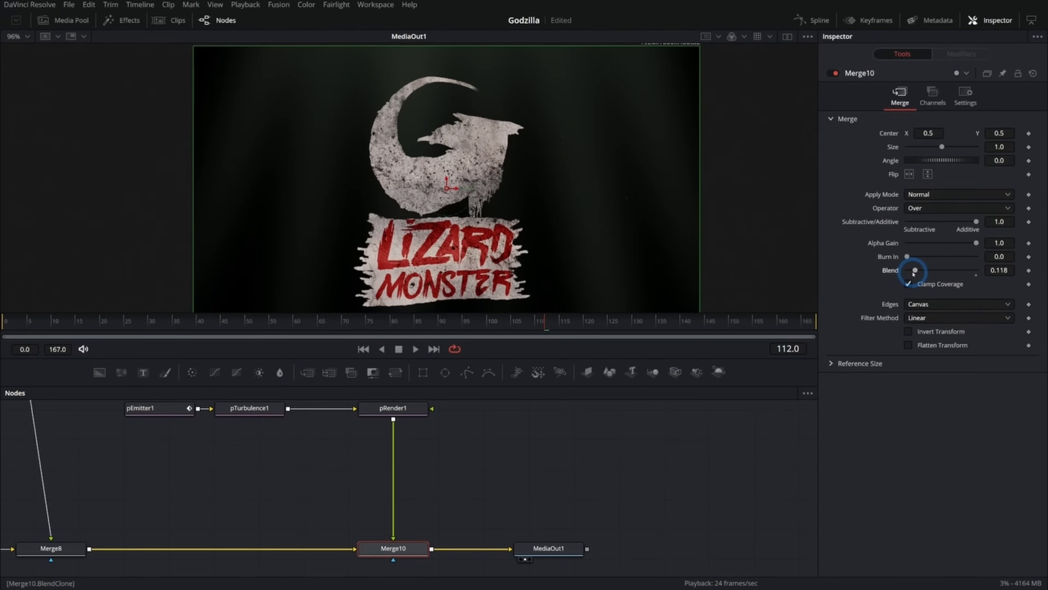
{"action": "left_click", "coordinate": [363, 349]}
{"action": "left_click", "coordinate": [416, 349]}
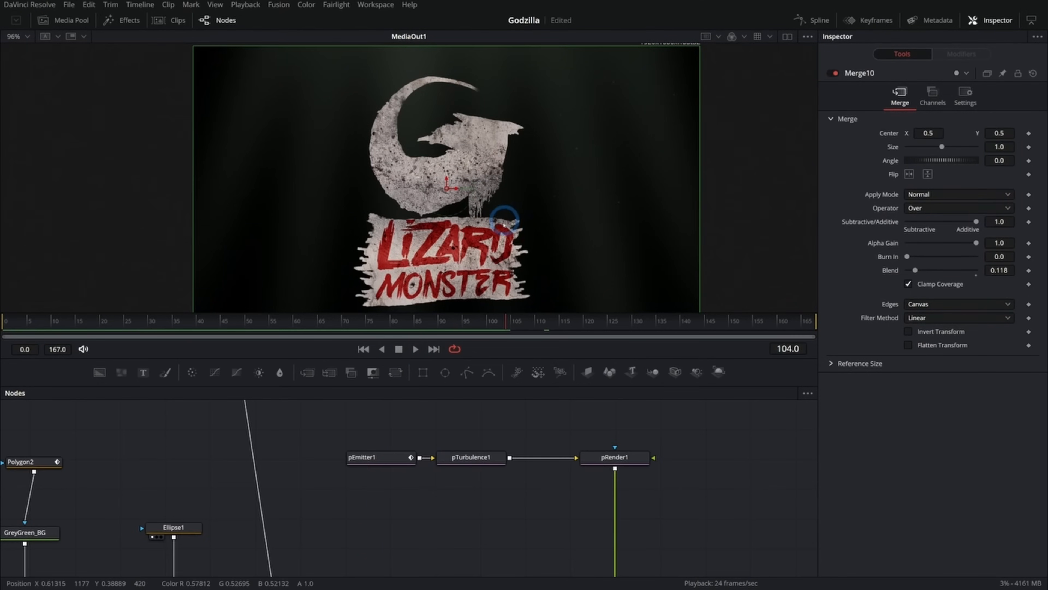
Insert a Transform before Merge8 on the title branch, keyframe its Size from 0.89 at frame 0 to a larger value at frame 167, and play it.
{"action": "scroll", "coordinate": [409, 435], "scroll_direction": "down", "scroll_amount": 4}
{"action": "left_click_drag", "start_coordinate": [396, 373], "coordinate": [361, 492]}
{"action": "left_click_drag", "start_coordinate": [45, 326], "coordinate": [2, 338]}
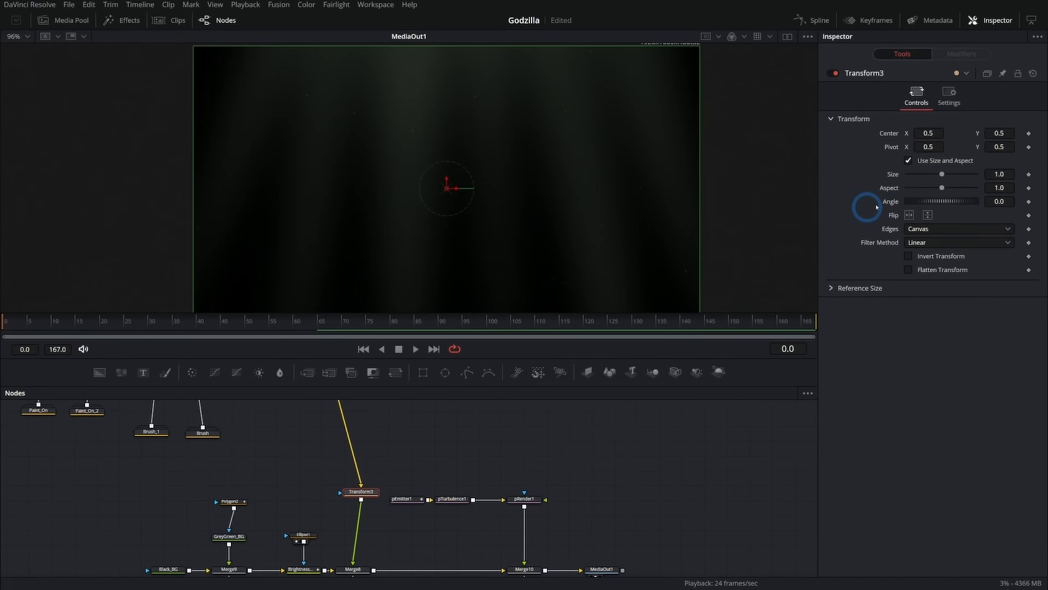
{"action": "left_click_drag", "start_coordinate": [942, 174], "coordinate": [939, 175]}
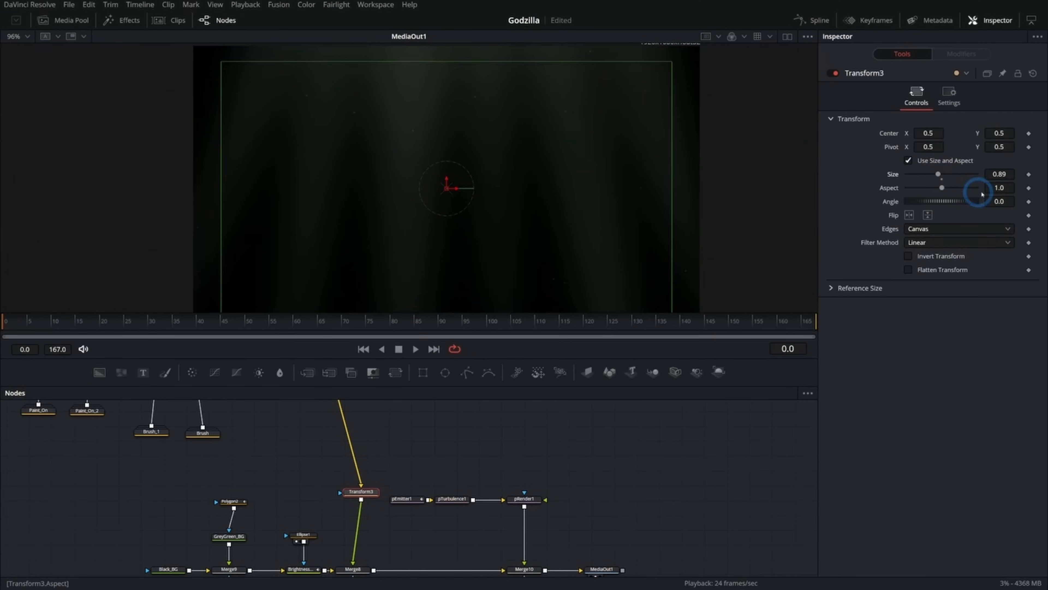
{"action": "left_click_drag", "start_coordinate": [802, 325], "coordinate": [812, 324]}
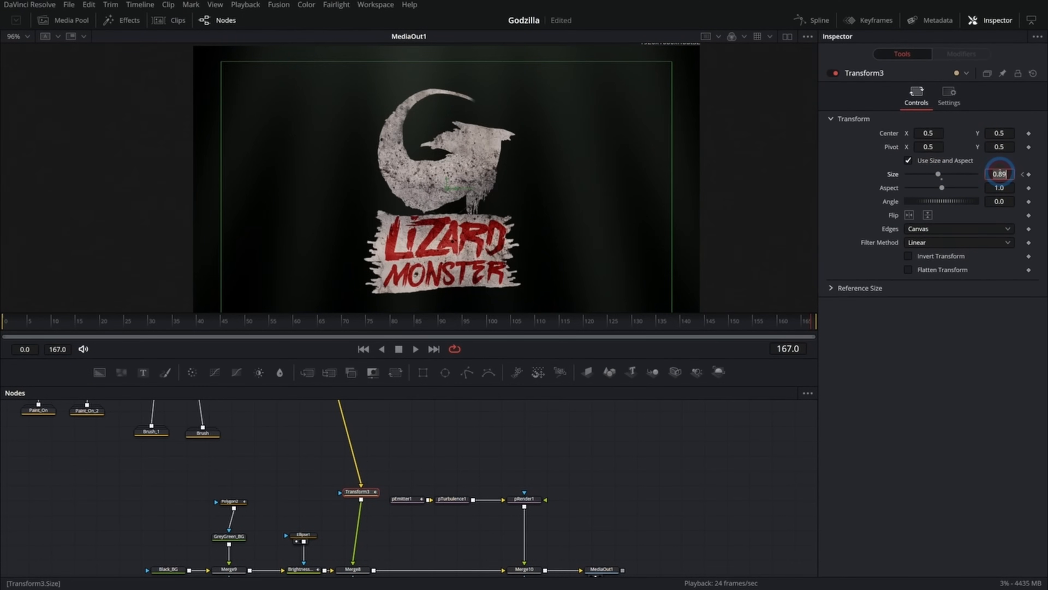
{"action": "left_click", "coordinate": [416, 429]}
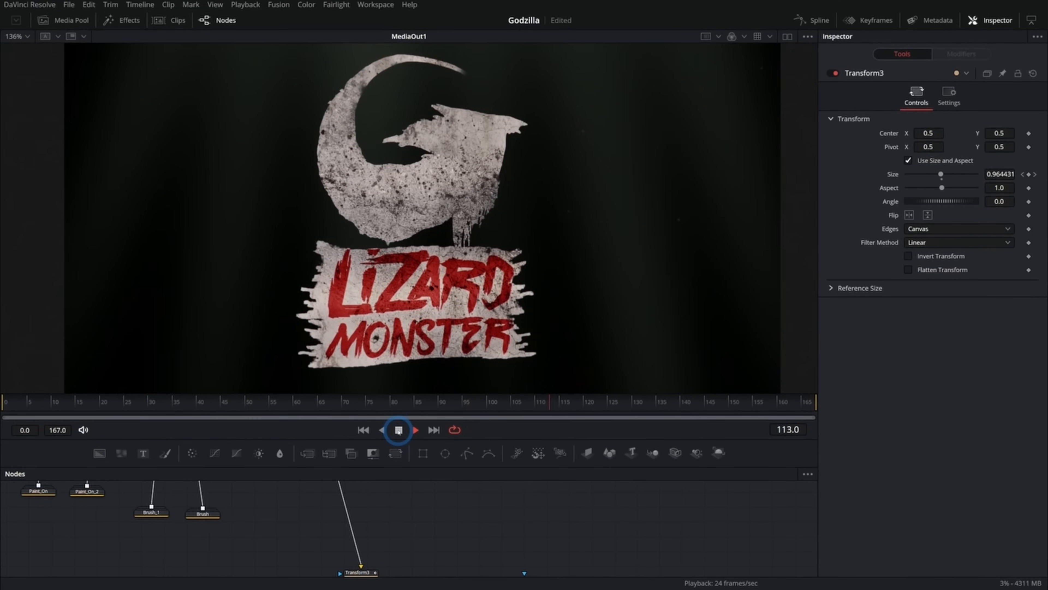
{"action": "left_click", "coordinate": [398, 429]}
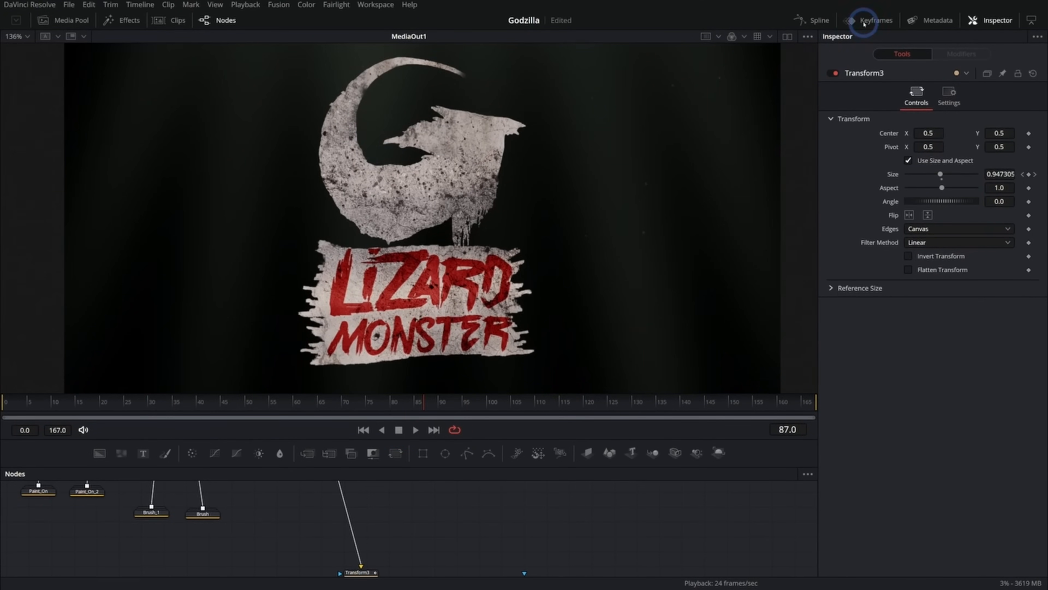
Delay the Brush and Brush_1 keyframes on the timeline, starting Brush_1 at frame 78, and review the new timing.
{"action": "left_click", "coordinate": [864, 23]}
{"action": "left_click", "coordinate": [590, 354]}
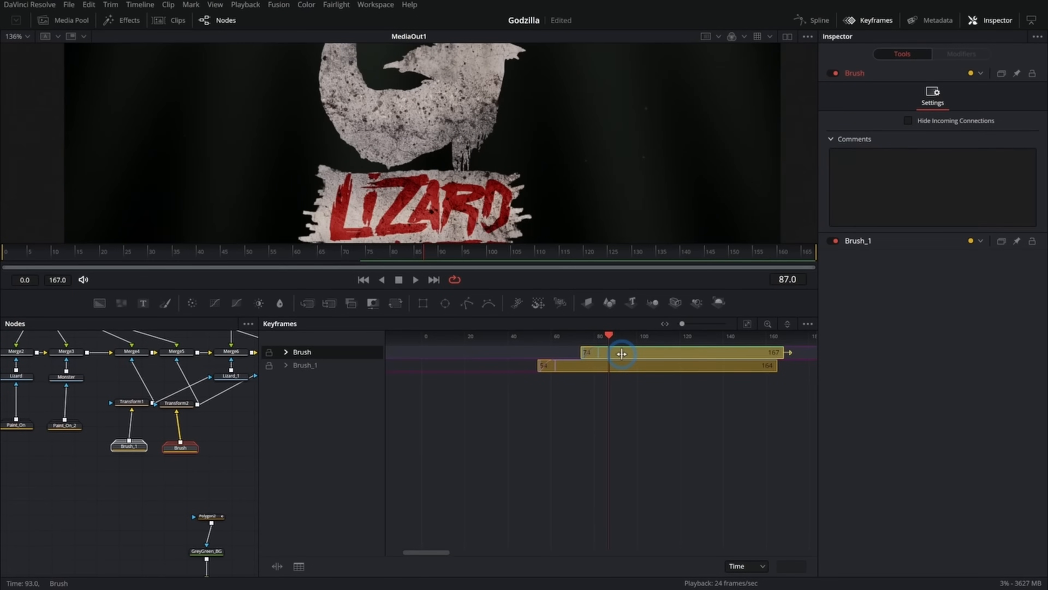
{"action": "left_click_drag", "start_coordinate": [594, 366], "coordinate": [646, 366]}
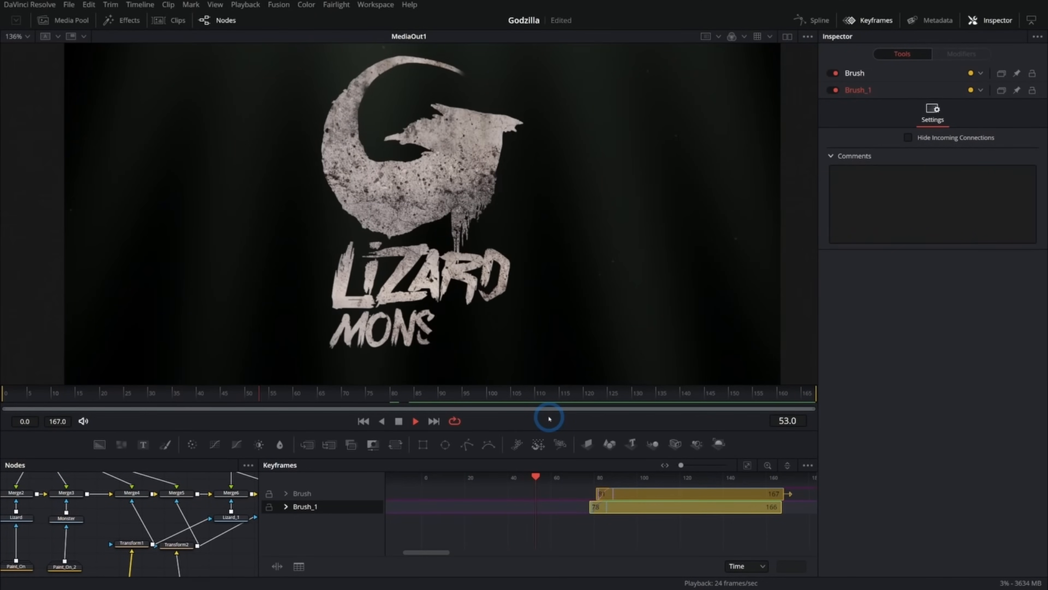
{"action": "left_click", "coordinate": [74, 405]}
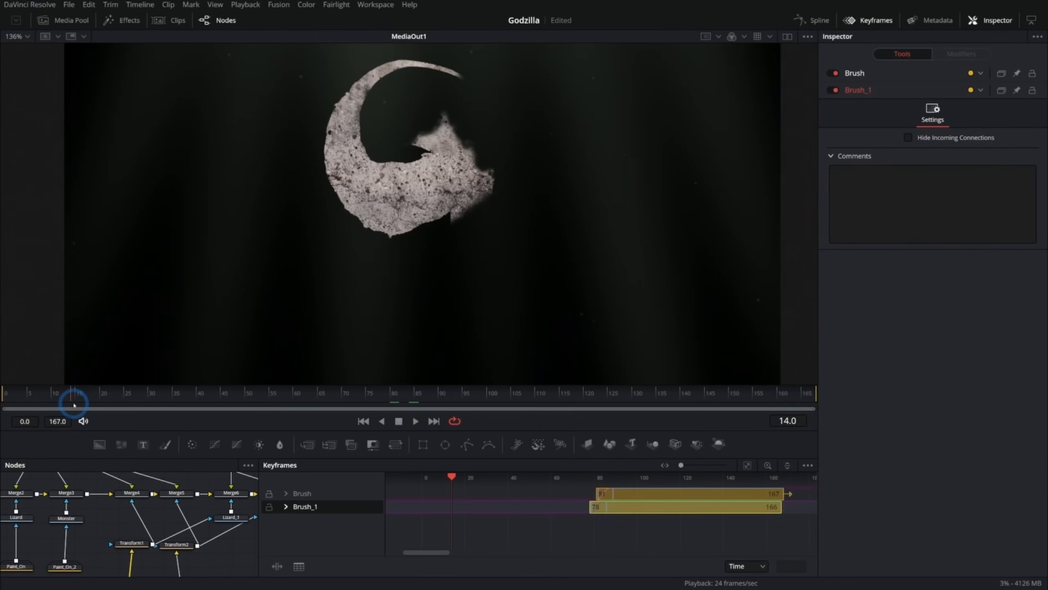